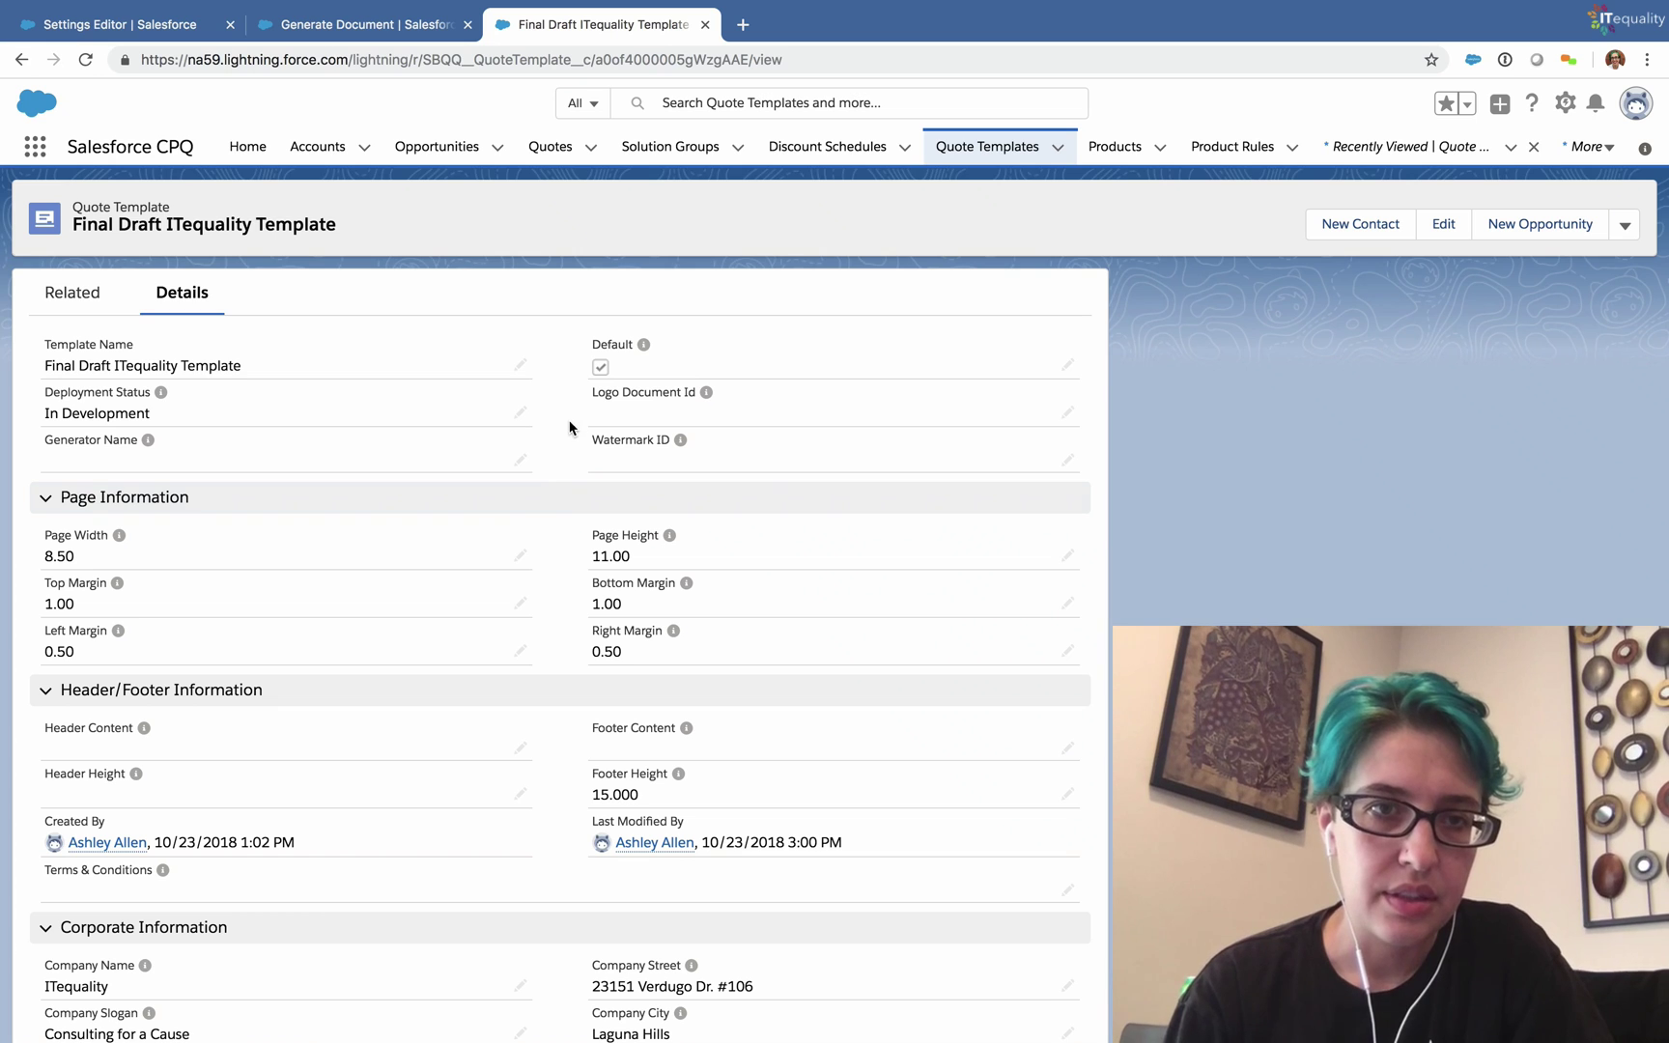
Step: Scroll through the Final Draft ITequality Template record to review its page, header/footer and style details
scroll(562, 458, down, 1)
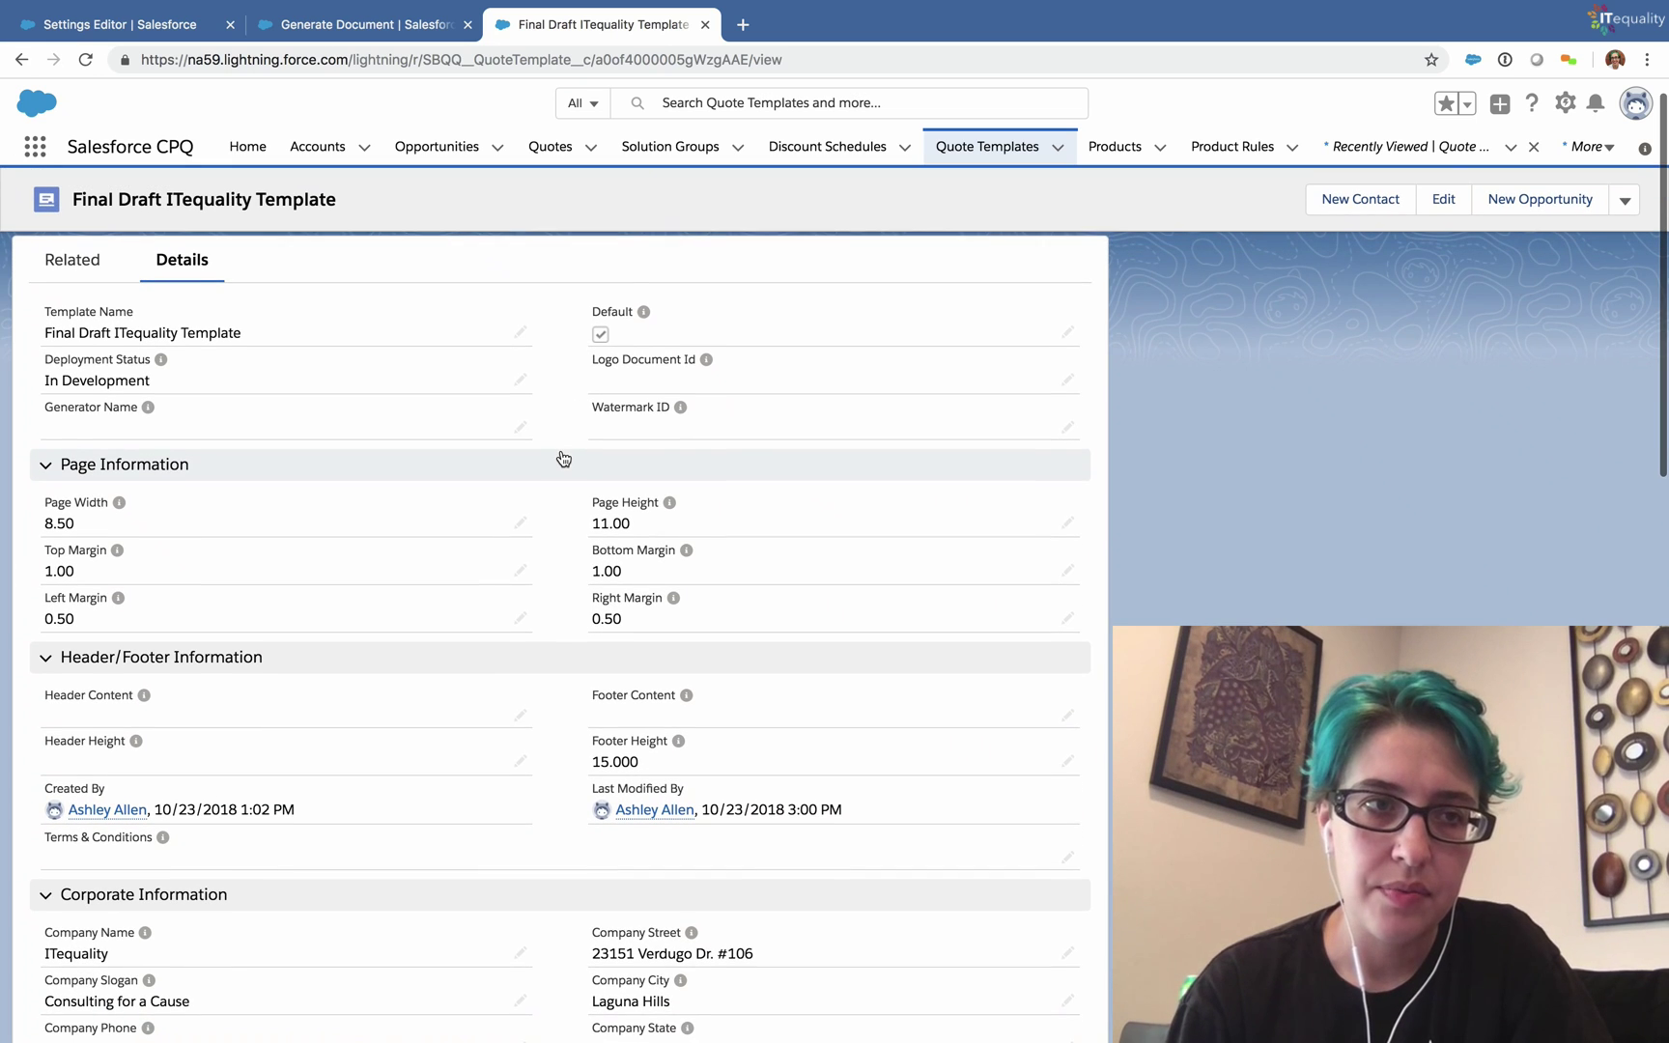
scroll(563, 458, down, 4)
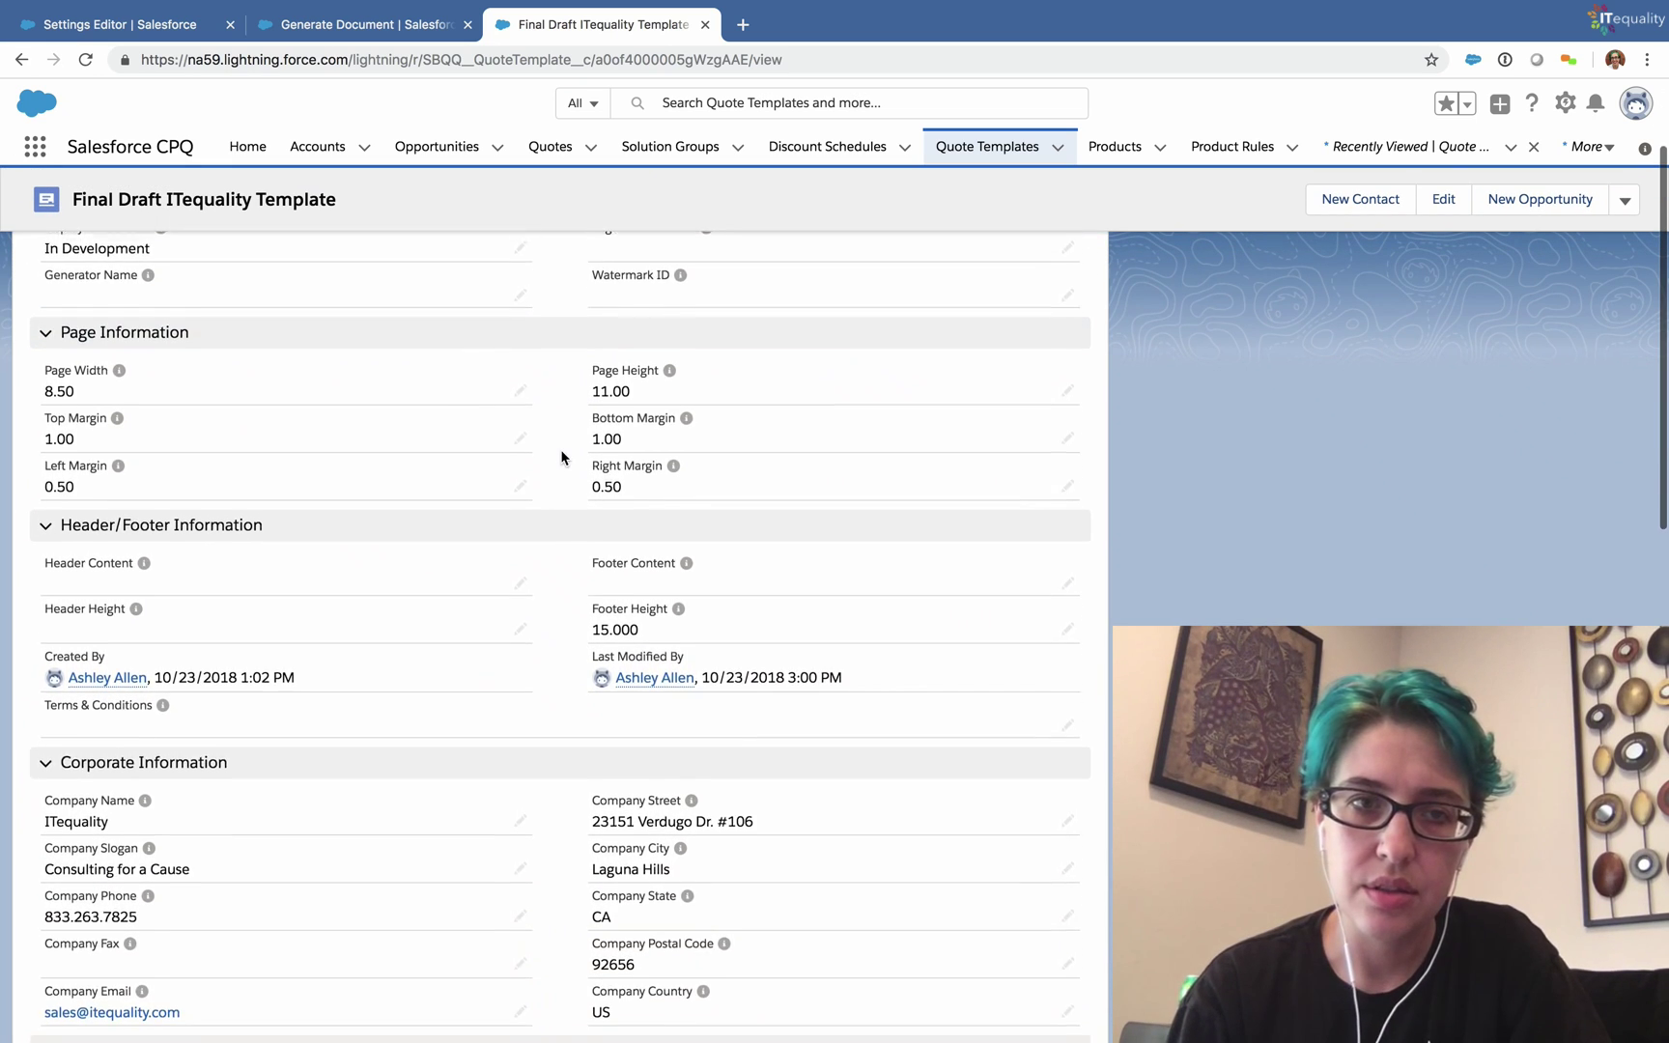
scroll(561, 458, down, 2)
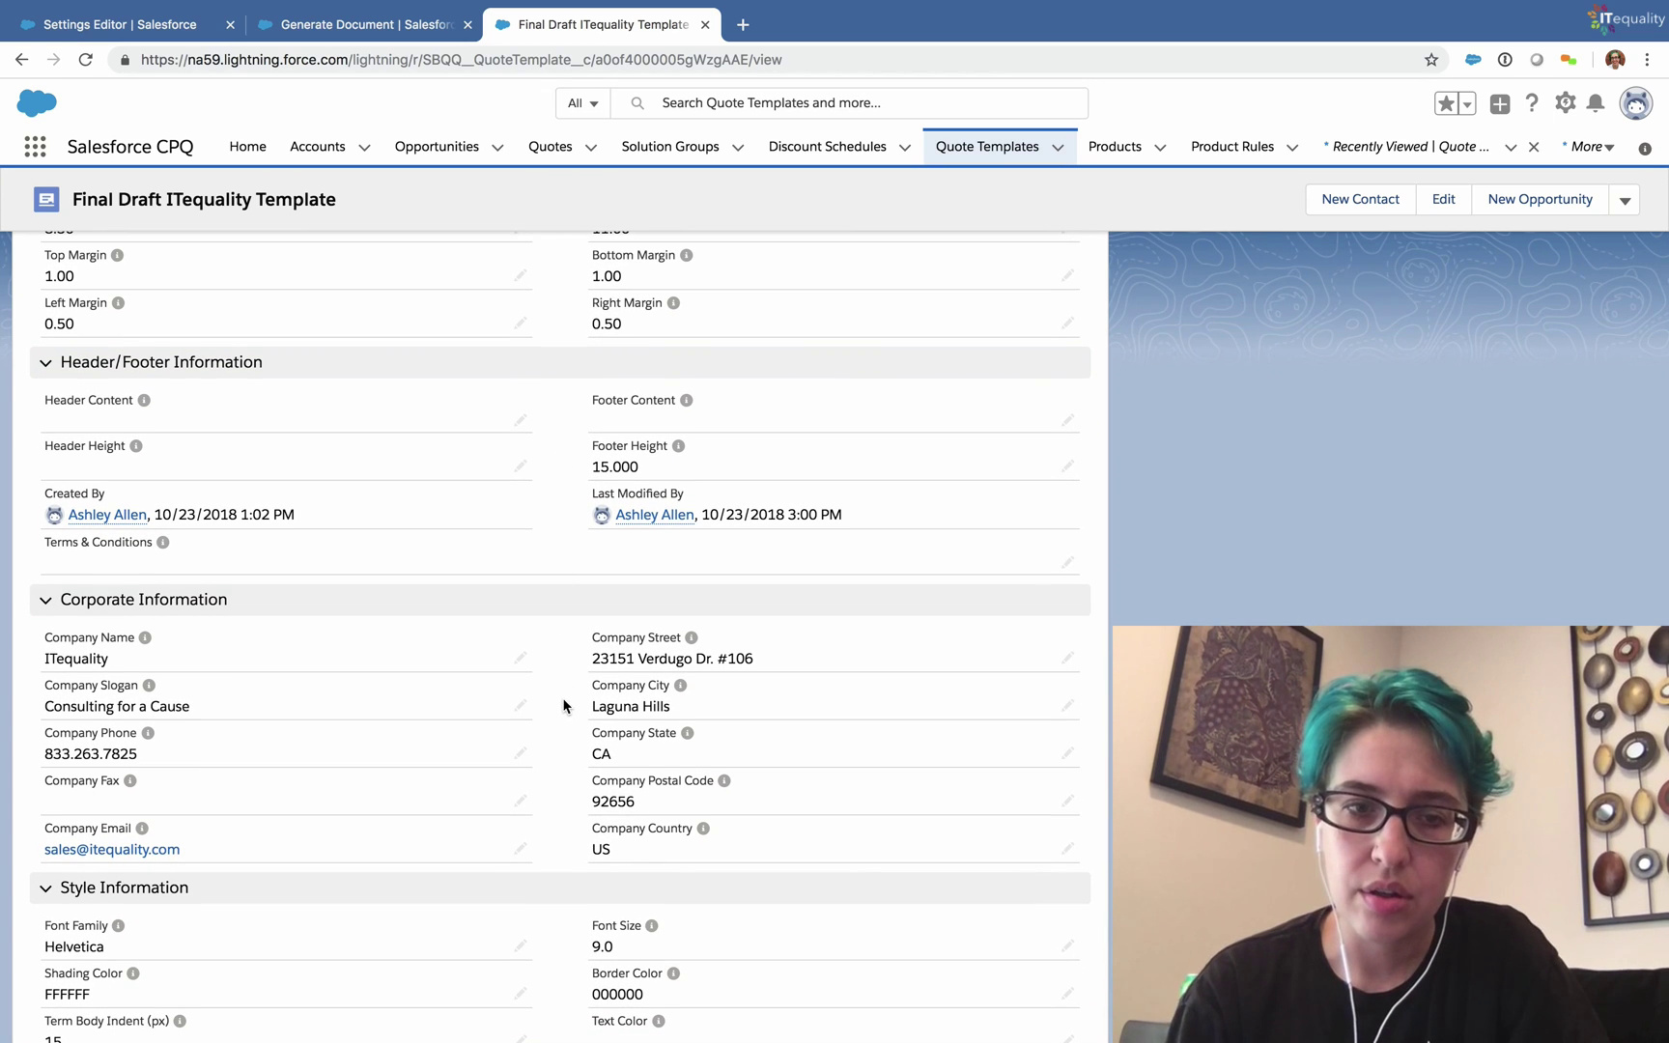
scroll(563, 706, down, 4)
scroll(563, 706, down, 2)
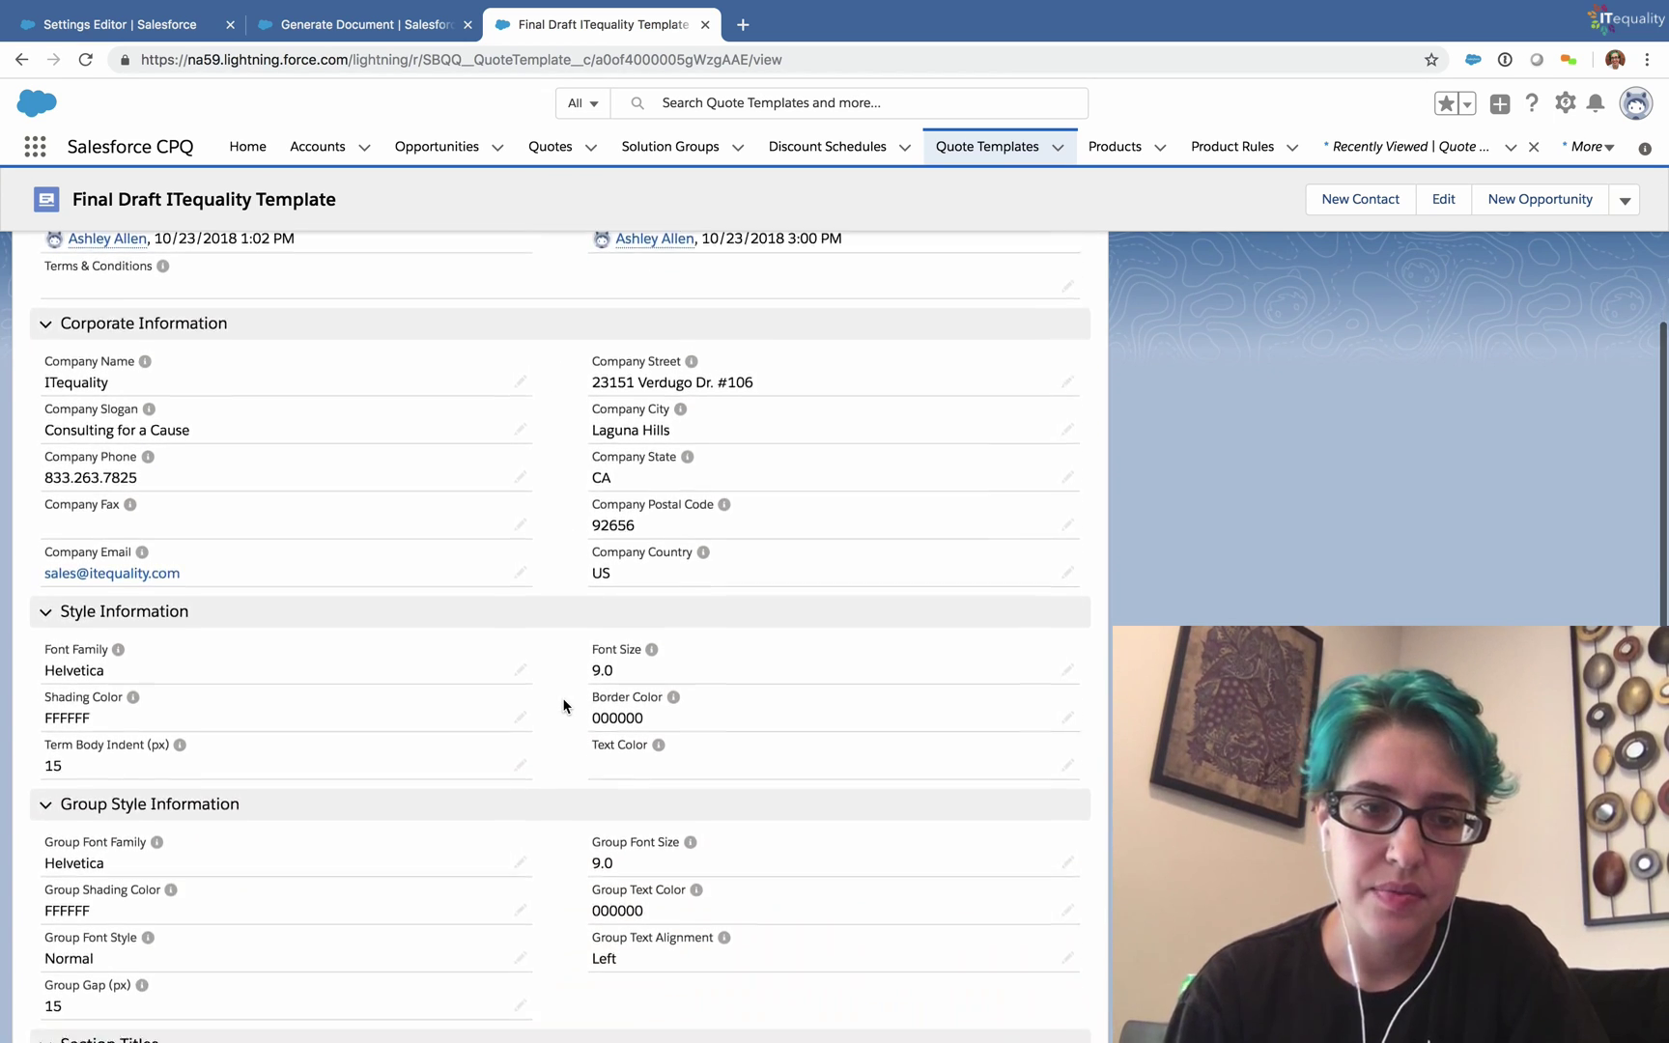
scroll(563, 706, up, 5)
scroll(563, 706, up, 4)
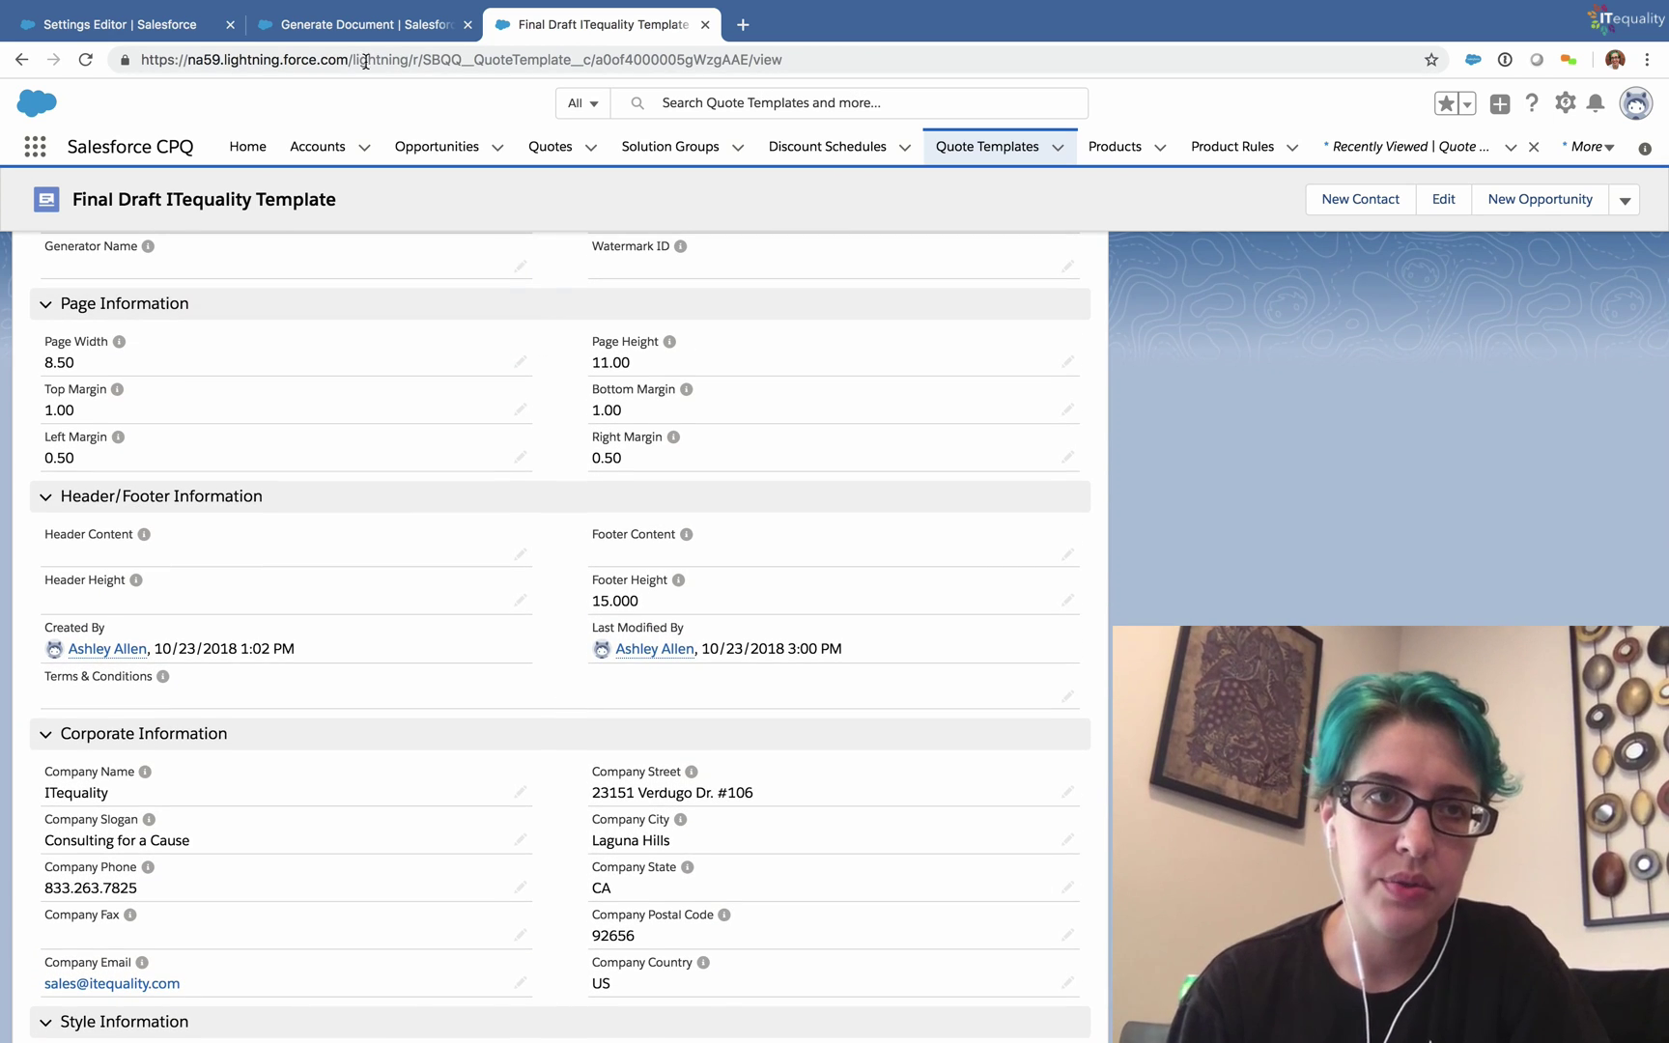
Step: Generate a preview of quote Q-00000 from the Generate Document page and scroll through the PDF
click(348, 29)
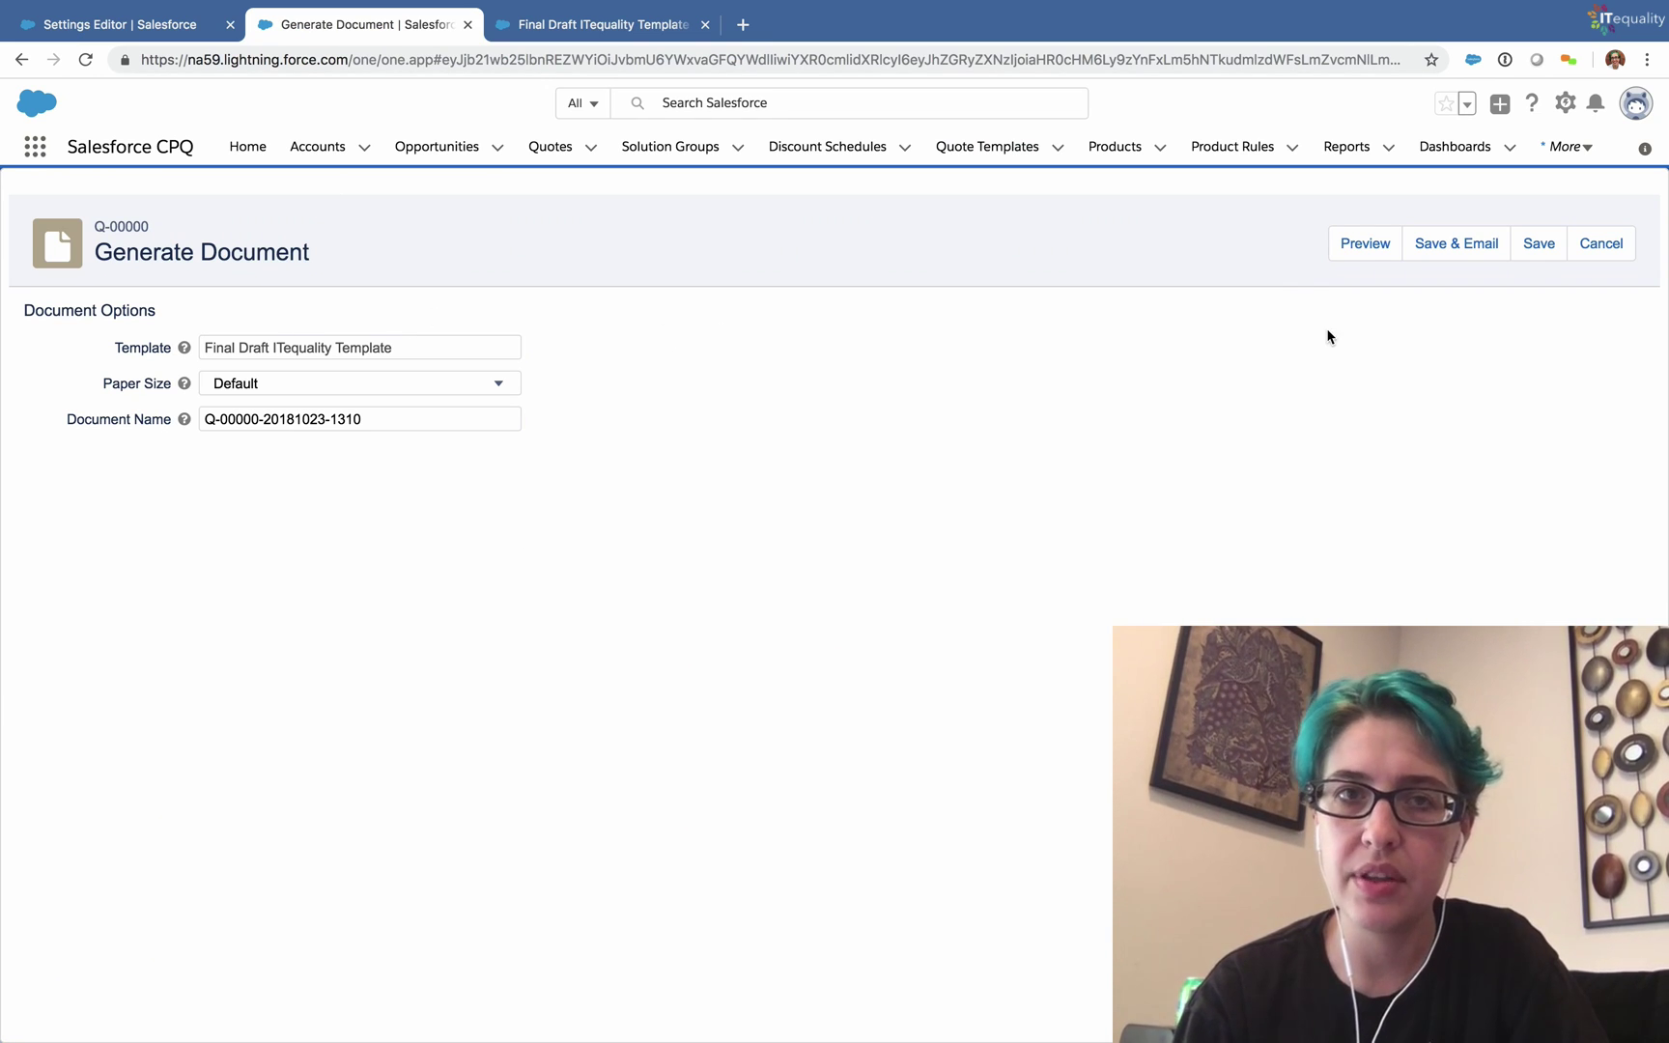
click(1357, 254)
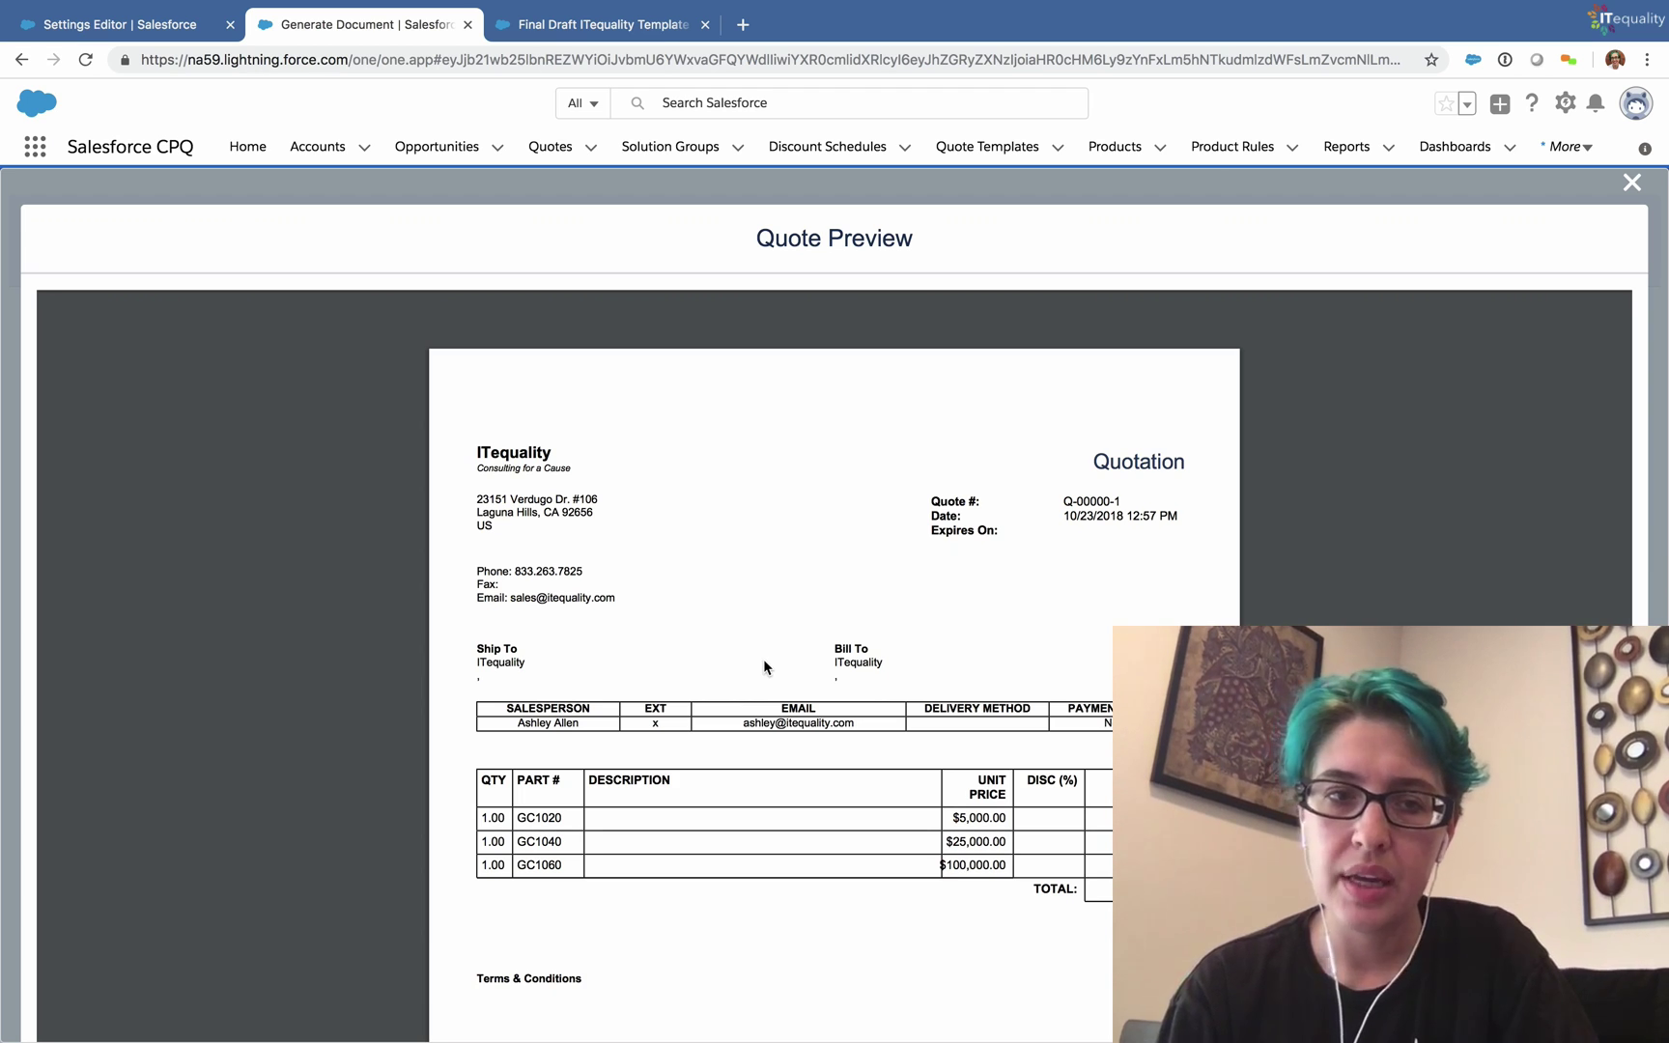
scroll(763, 659, down, 3)
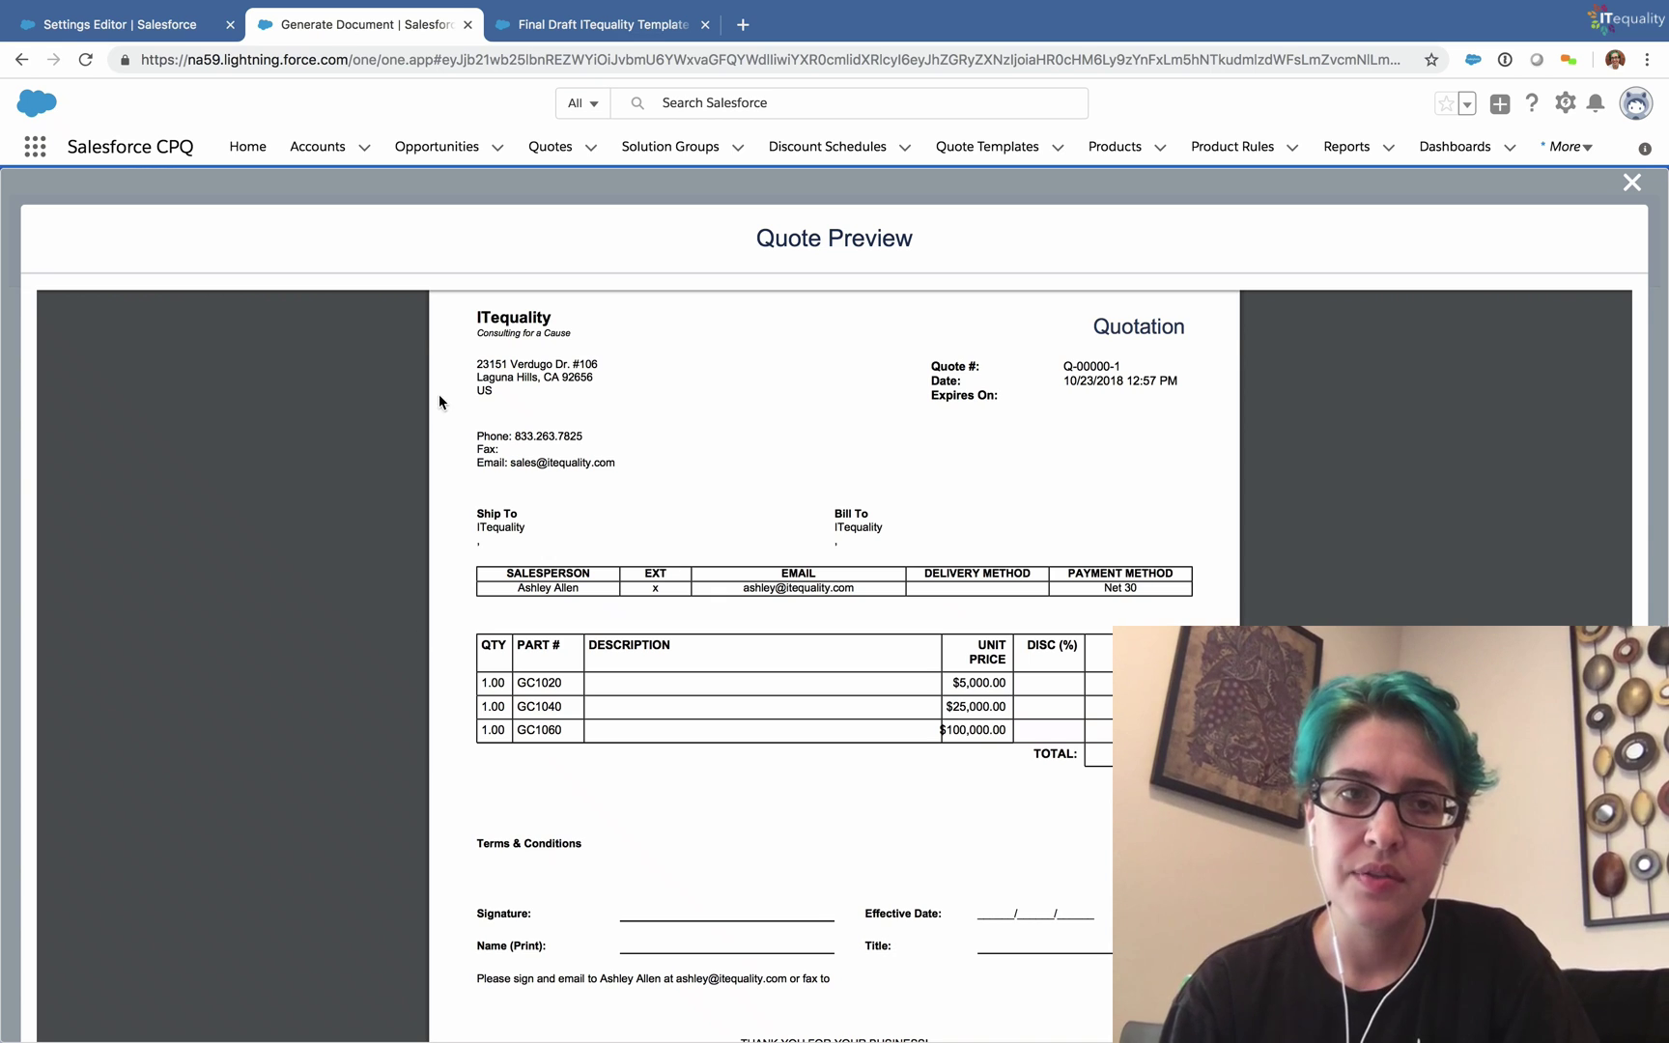
mouse_move(487, 343)
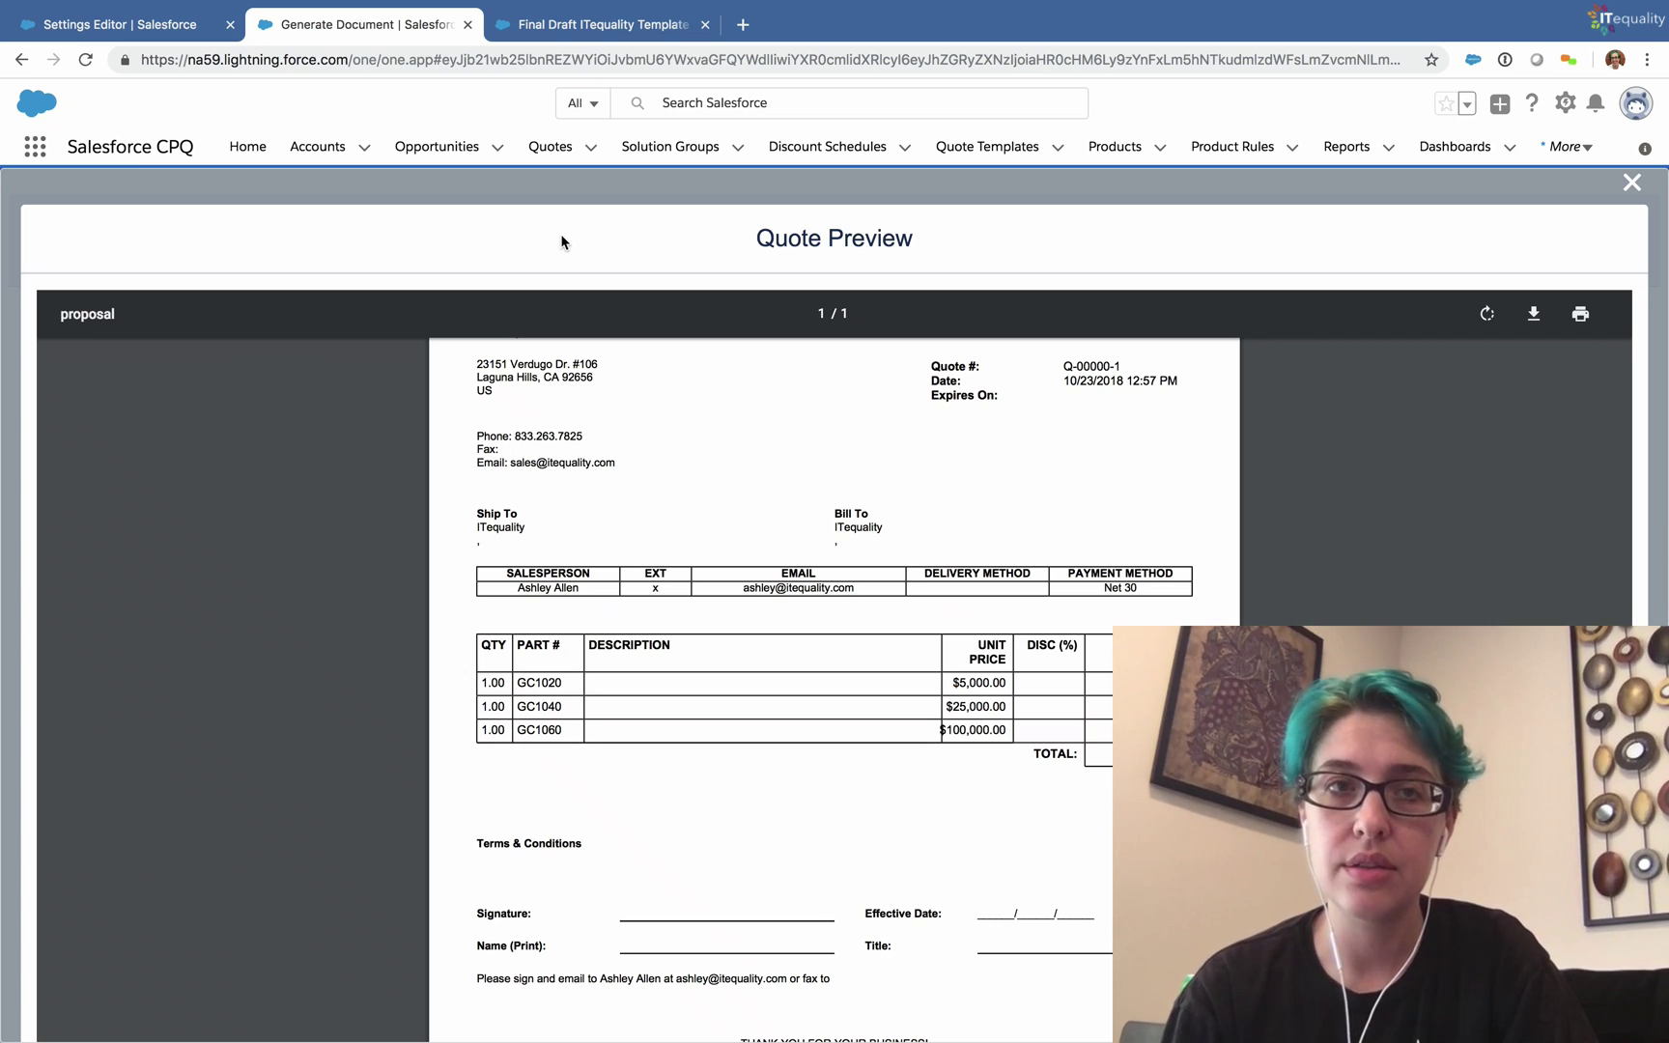
click(564, 39)
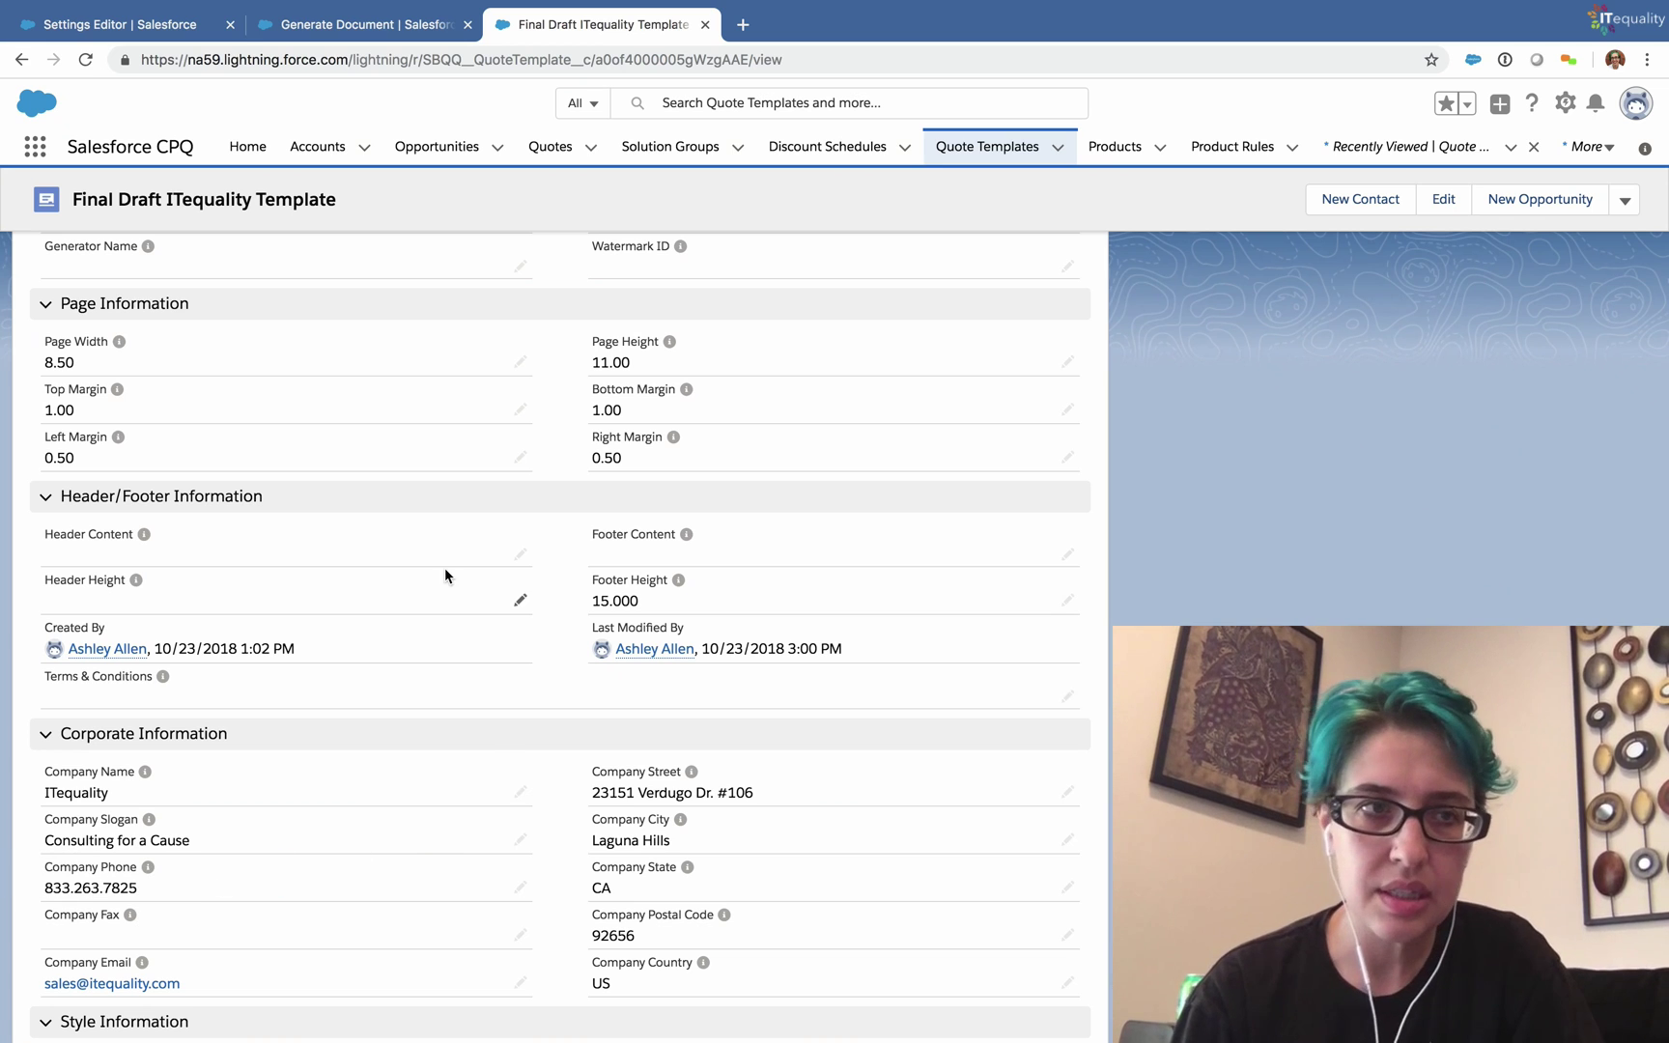
scroll(445, 572, up, 3)
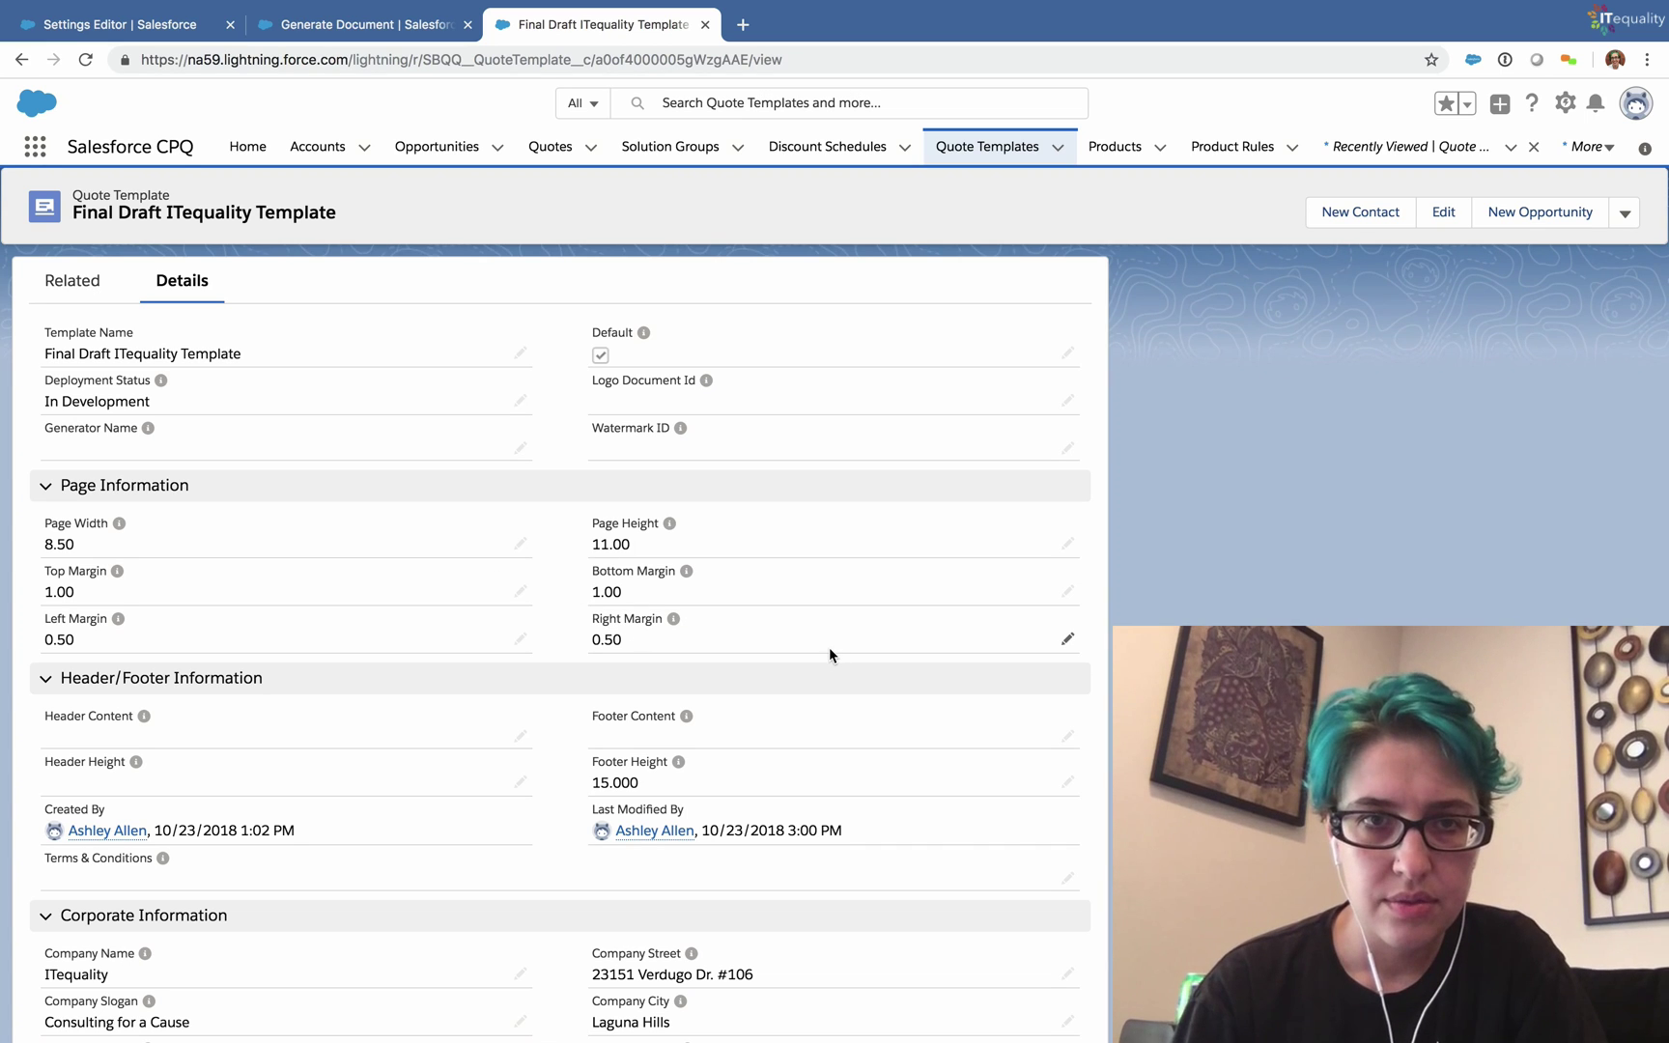
scroll(830, 655, down, 2)
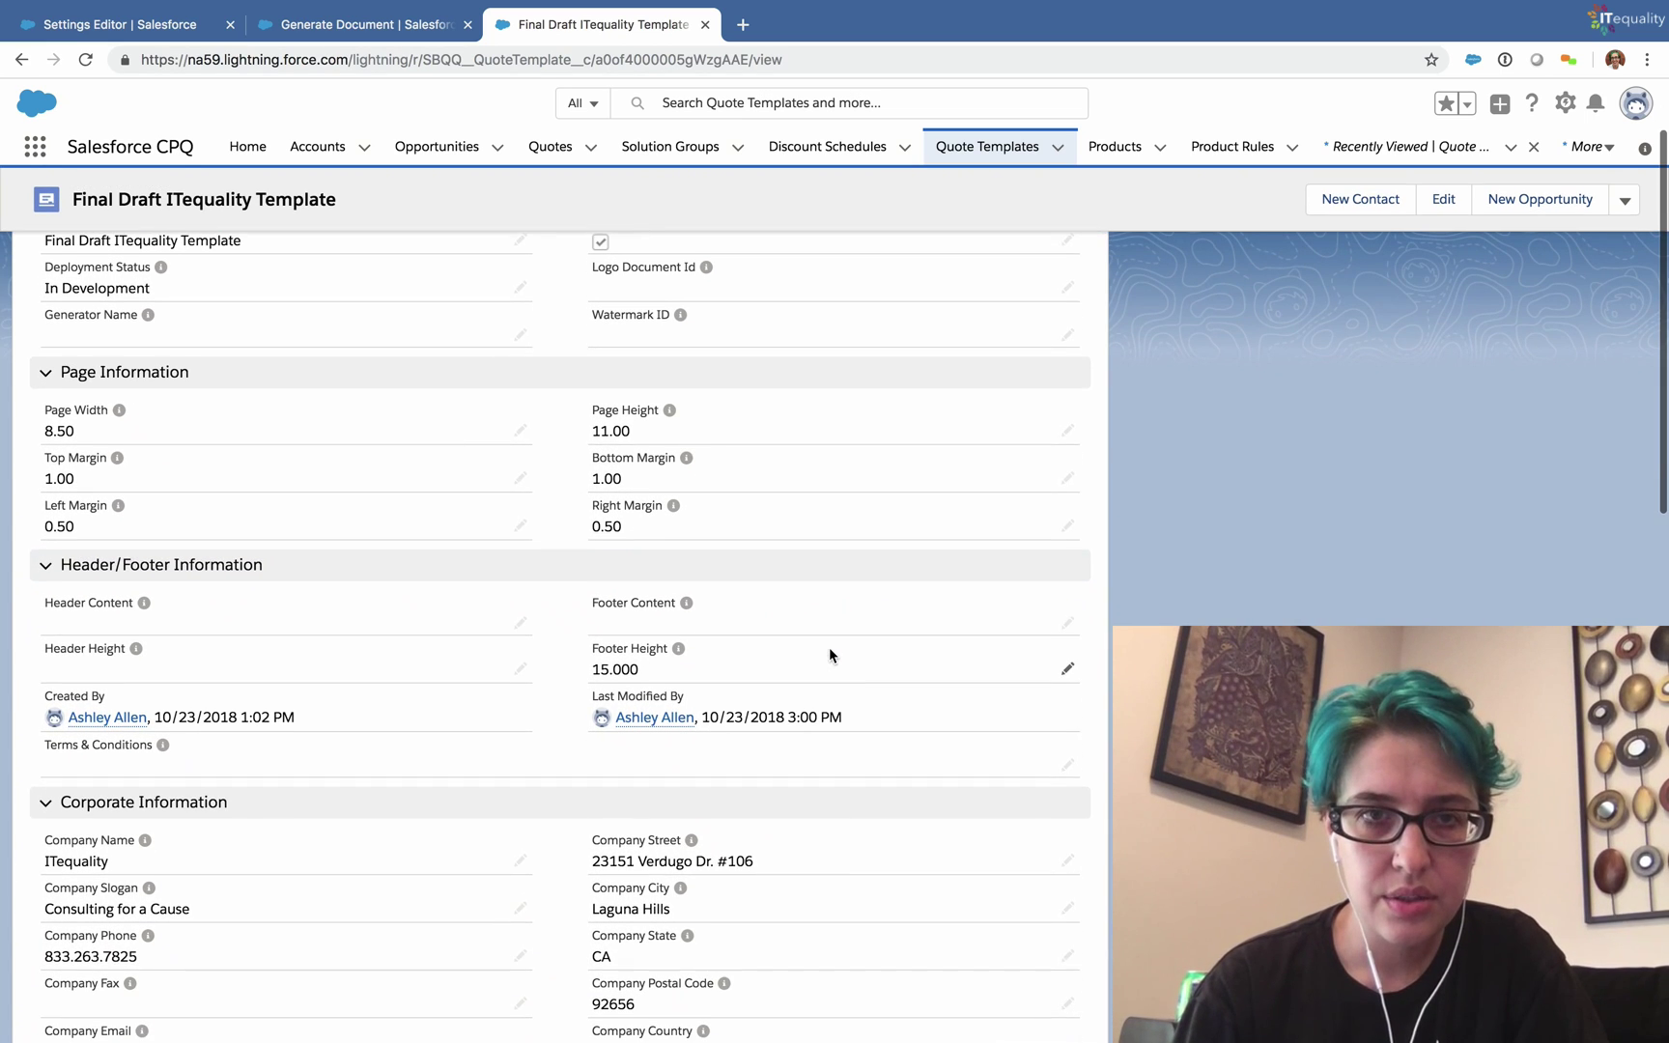
scroll(829, 655, up, 1)
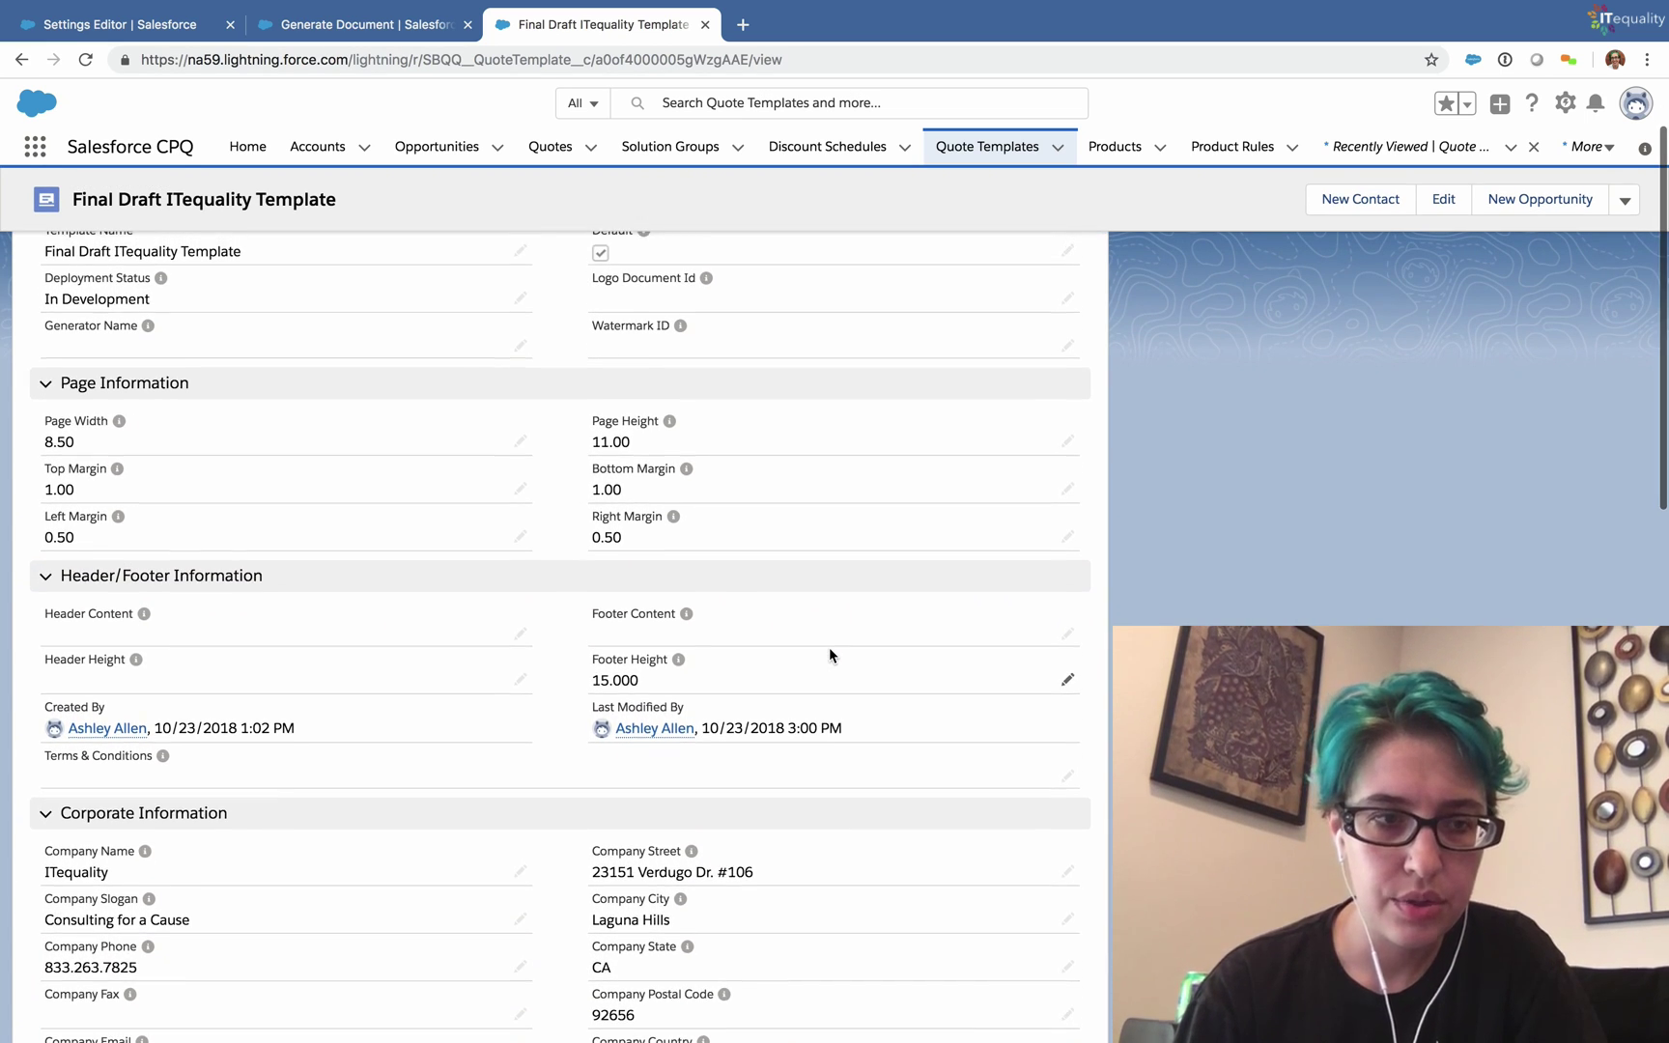
scroll(830, 655, down, 5)
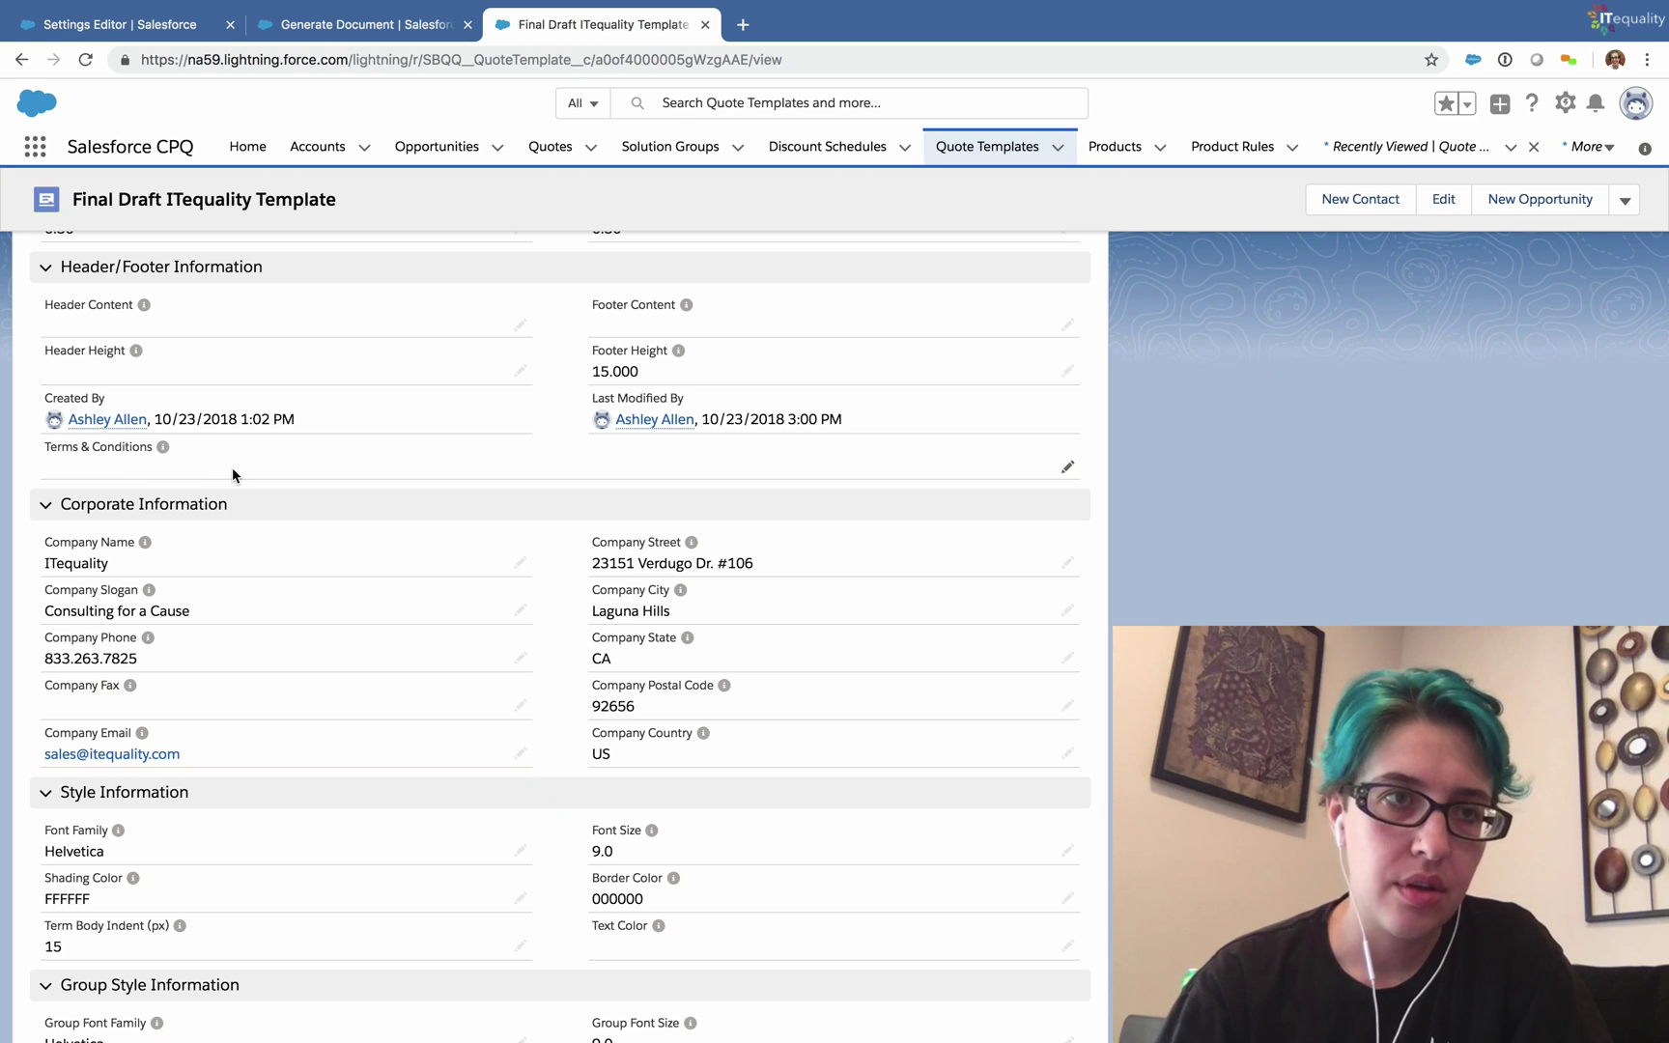
Step: Set the template's Terms & Conditions to 'Test terms and conditions for this template only!' and save
click(1067, 475)
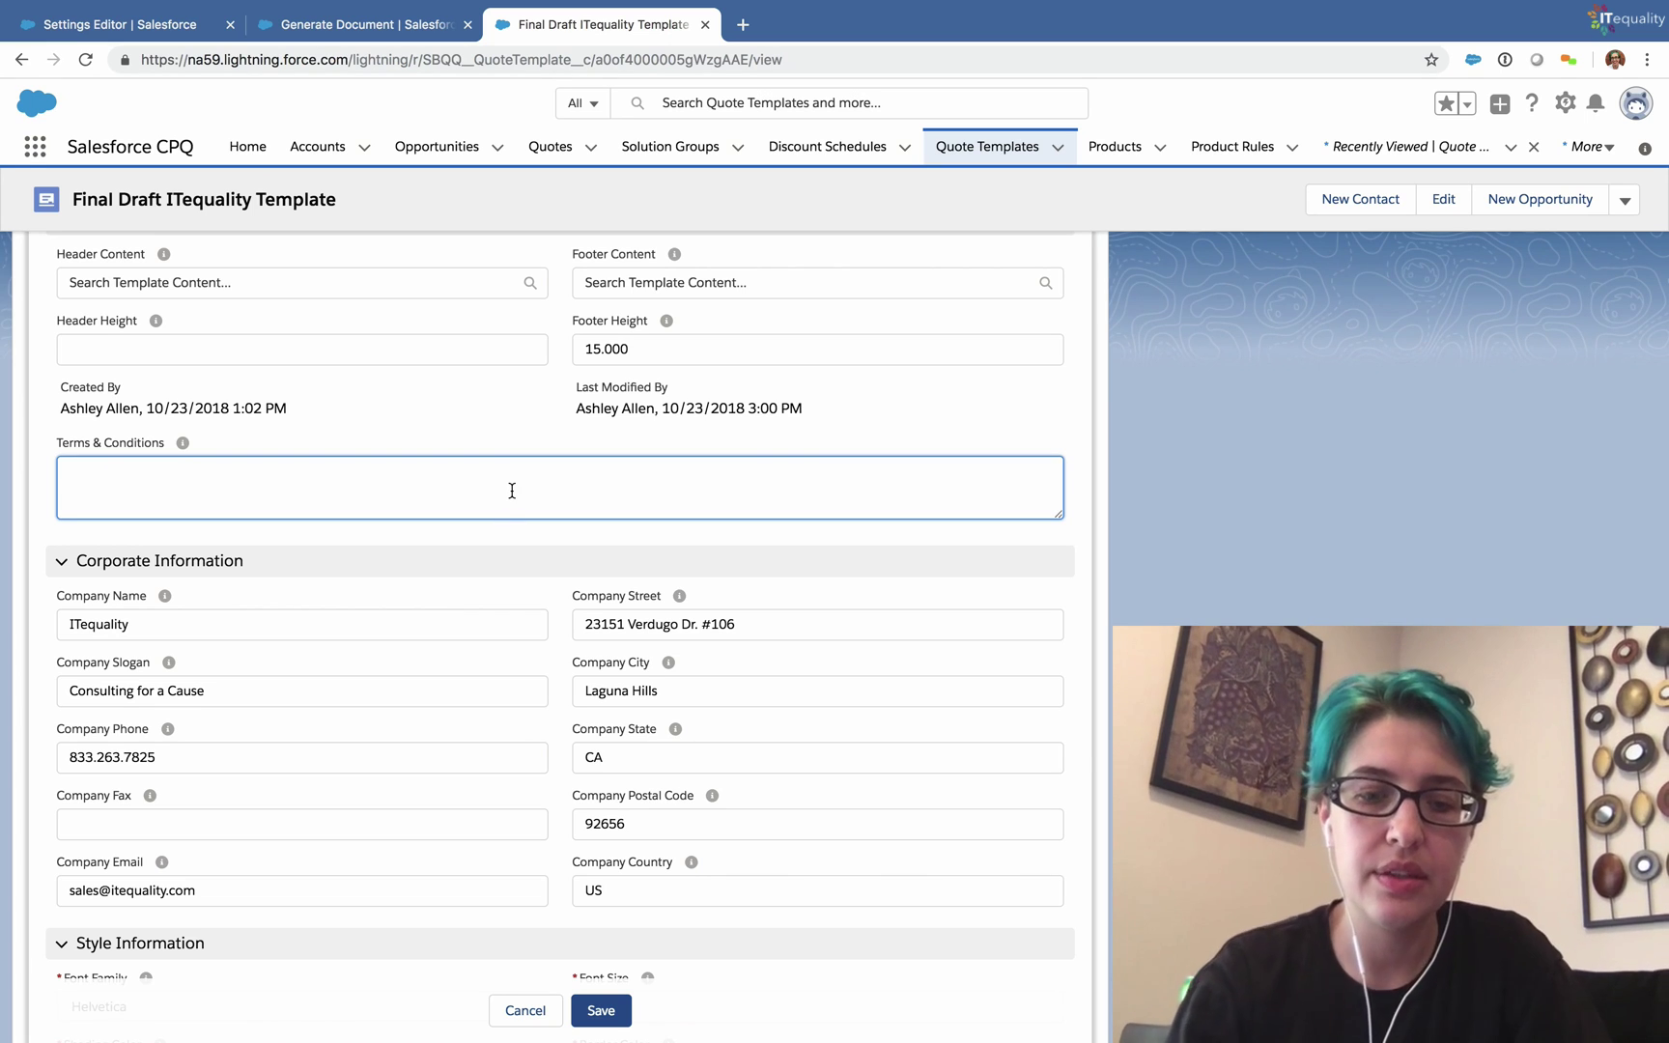
text(Test)
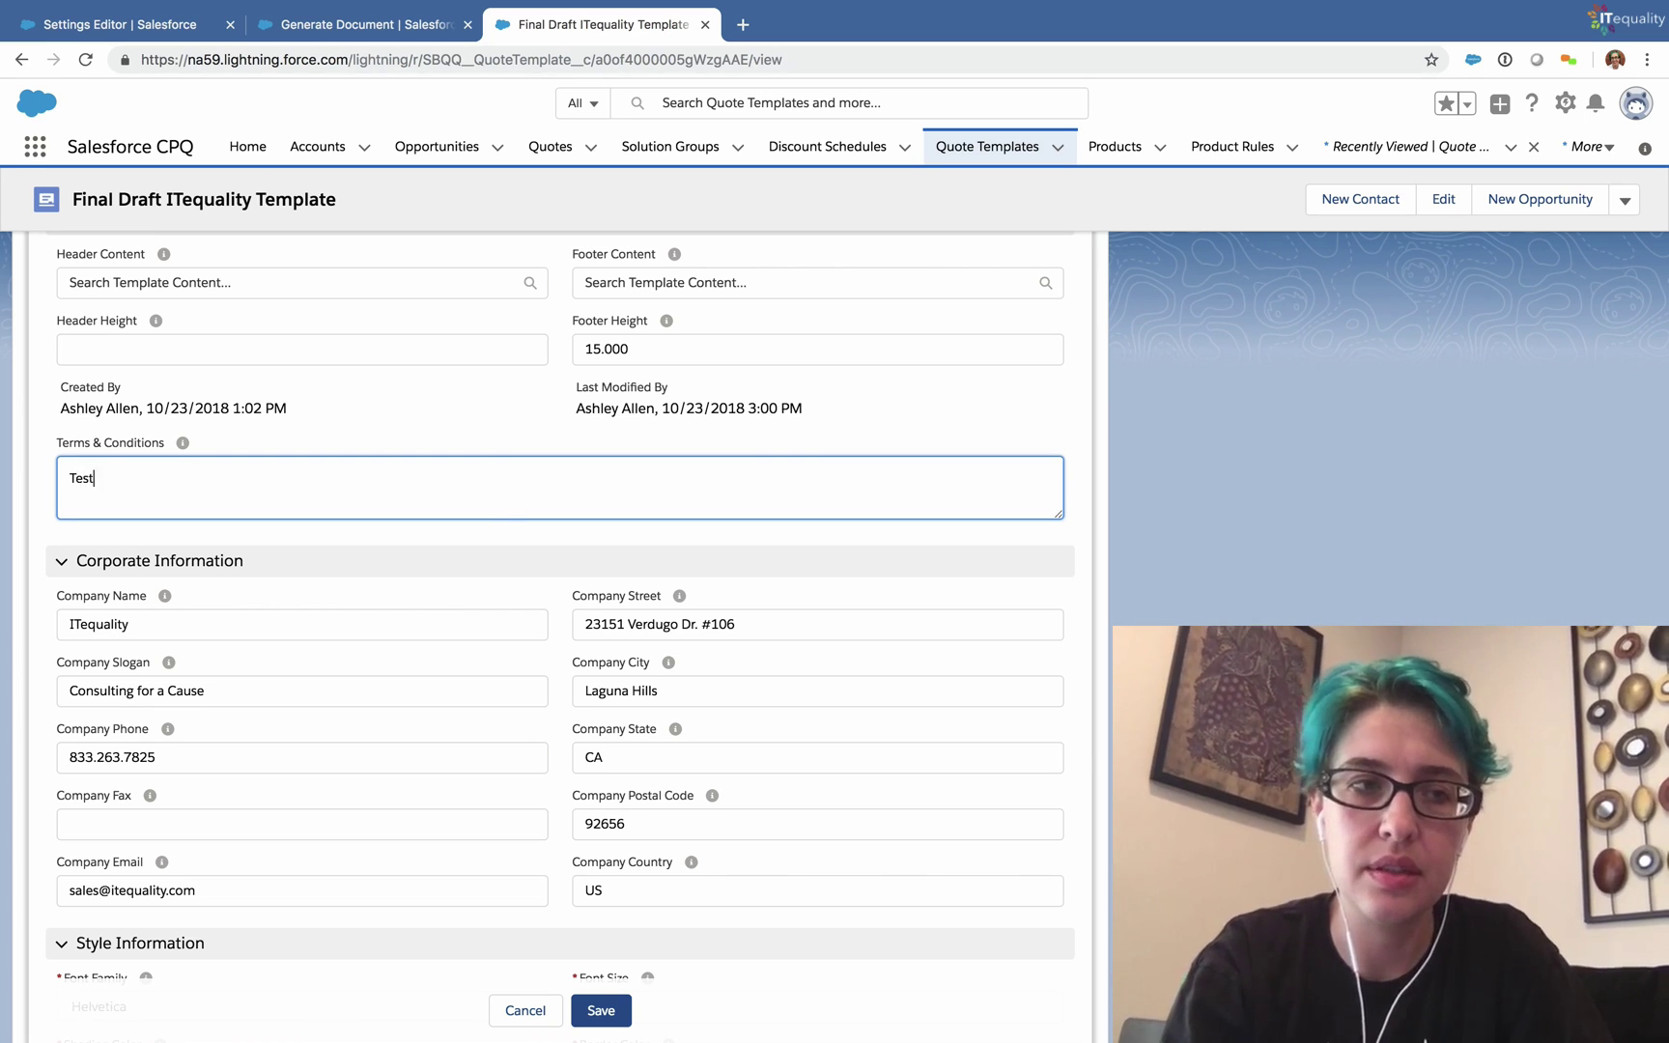
text( terms an)
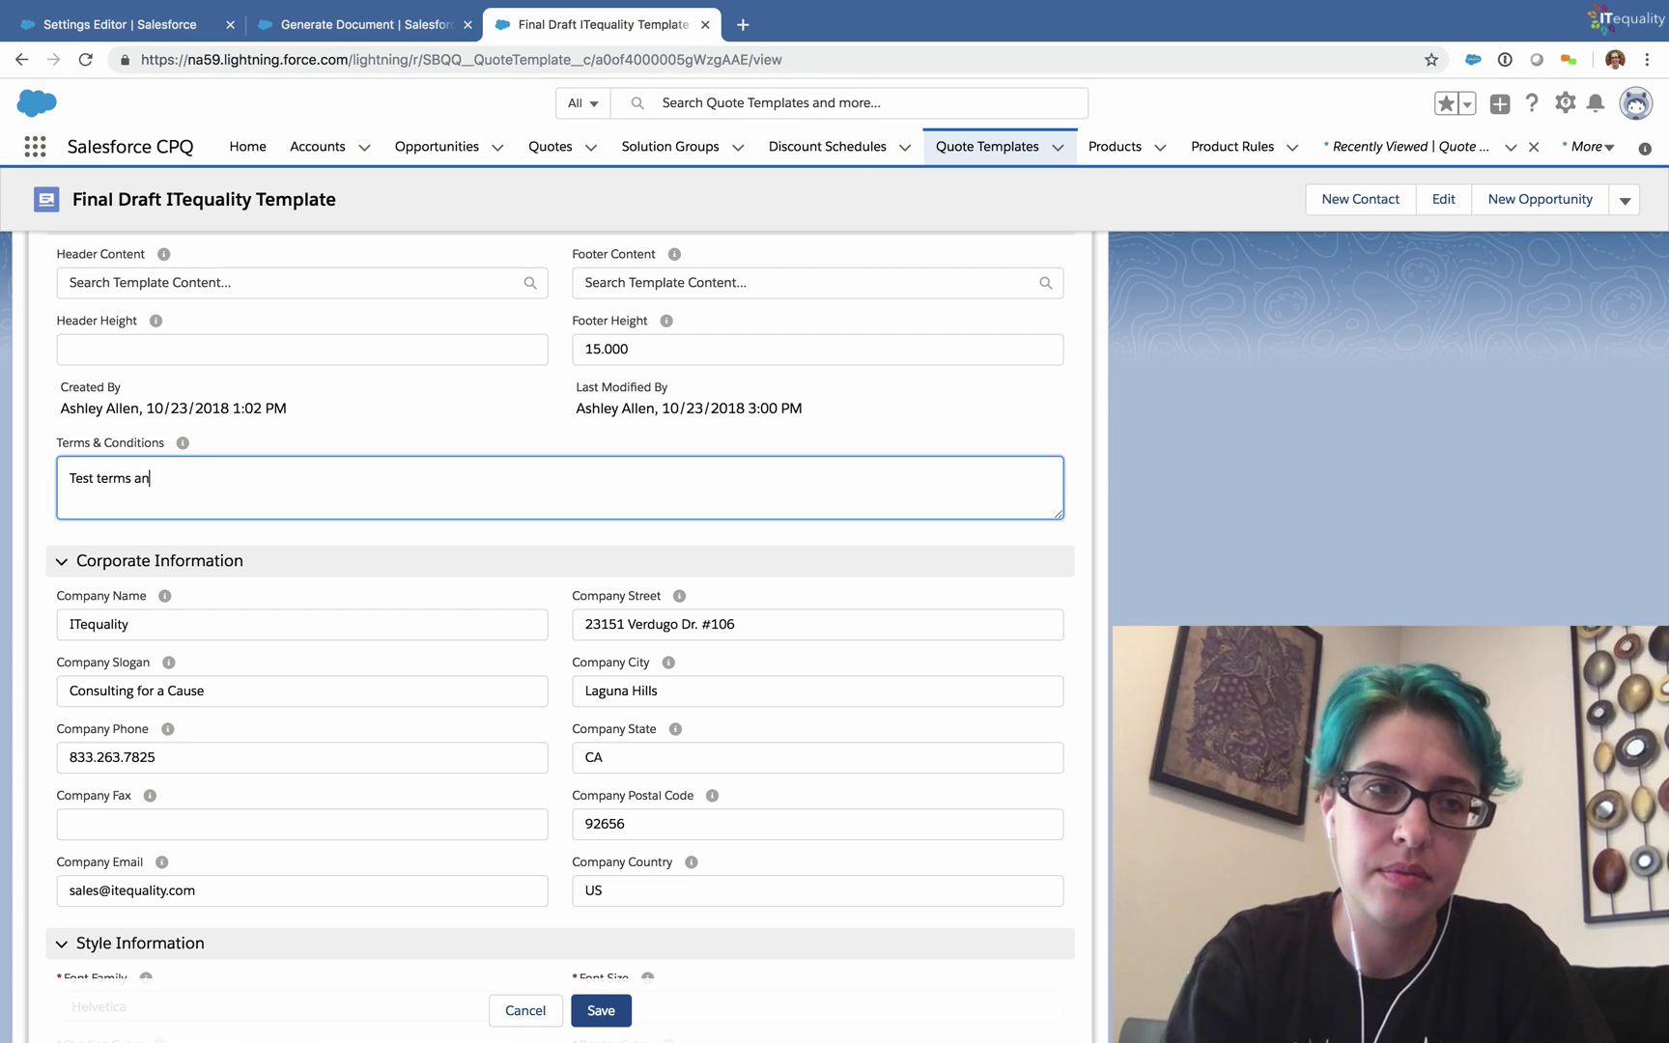
text(d conditions f)
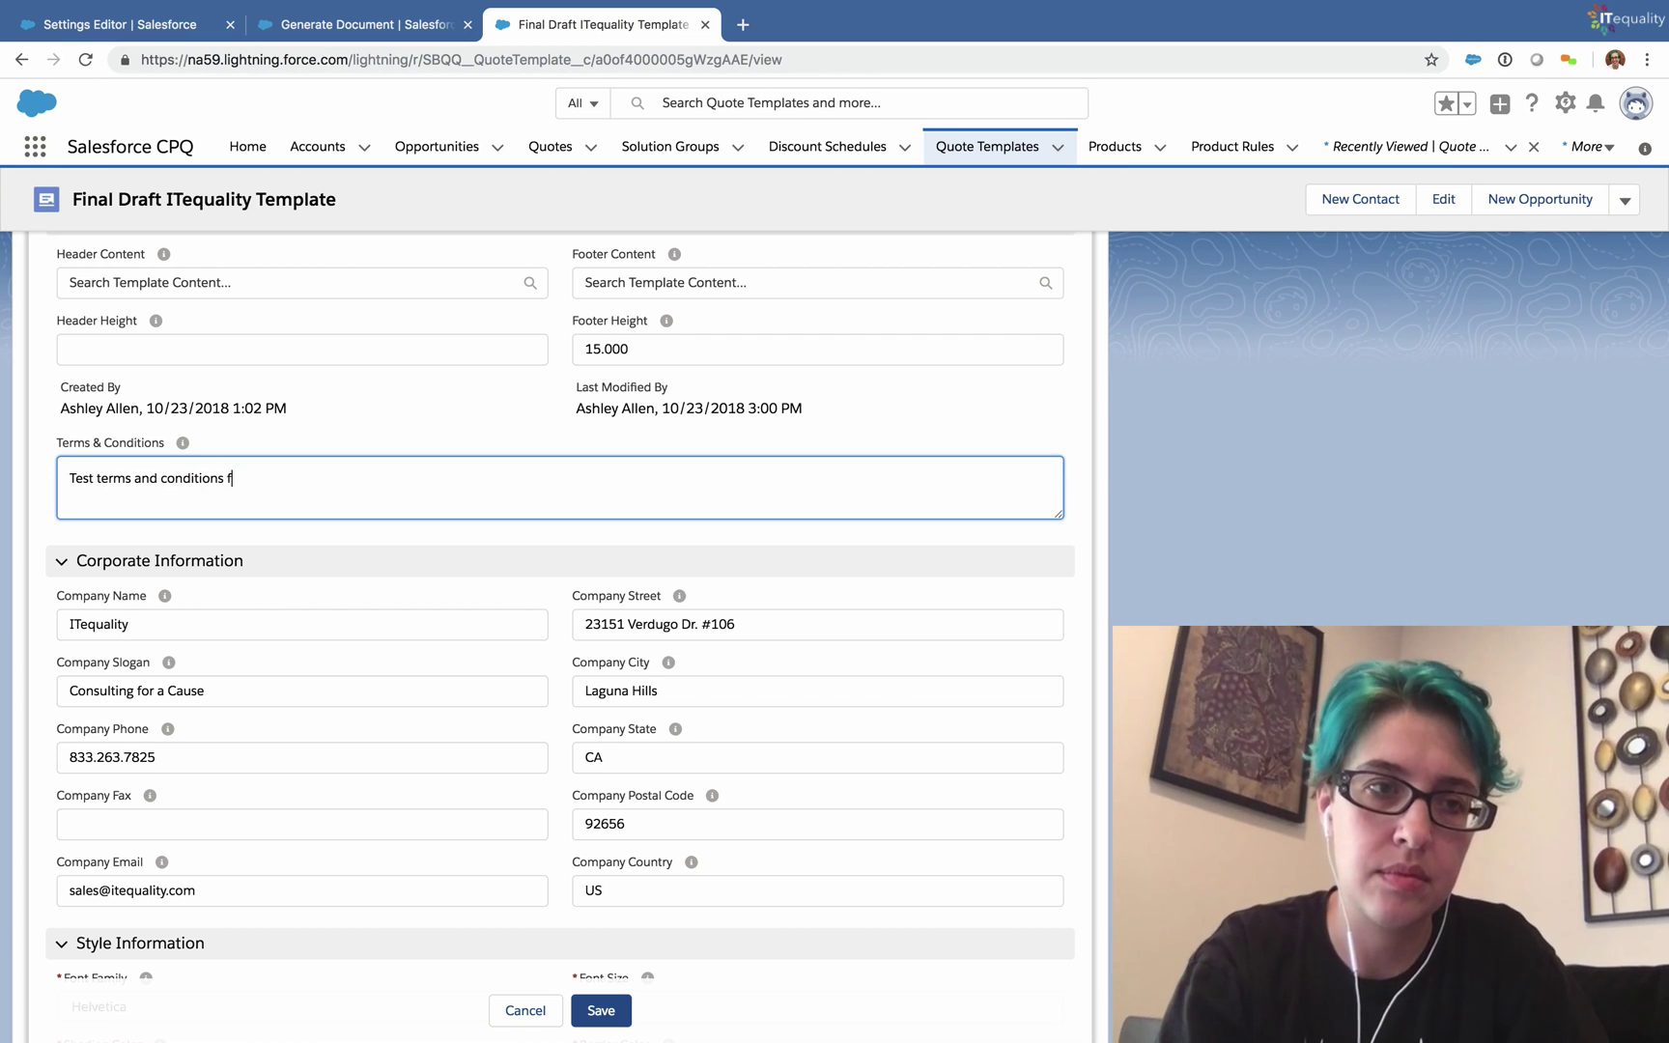
text(or this temp)
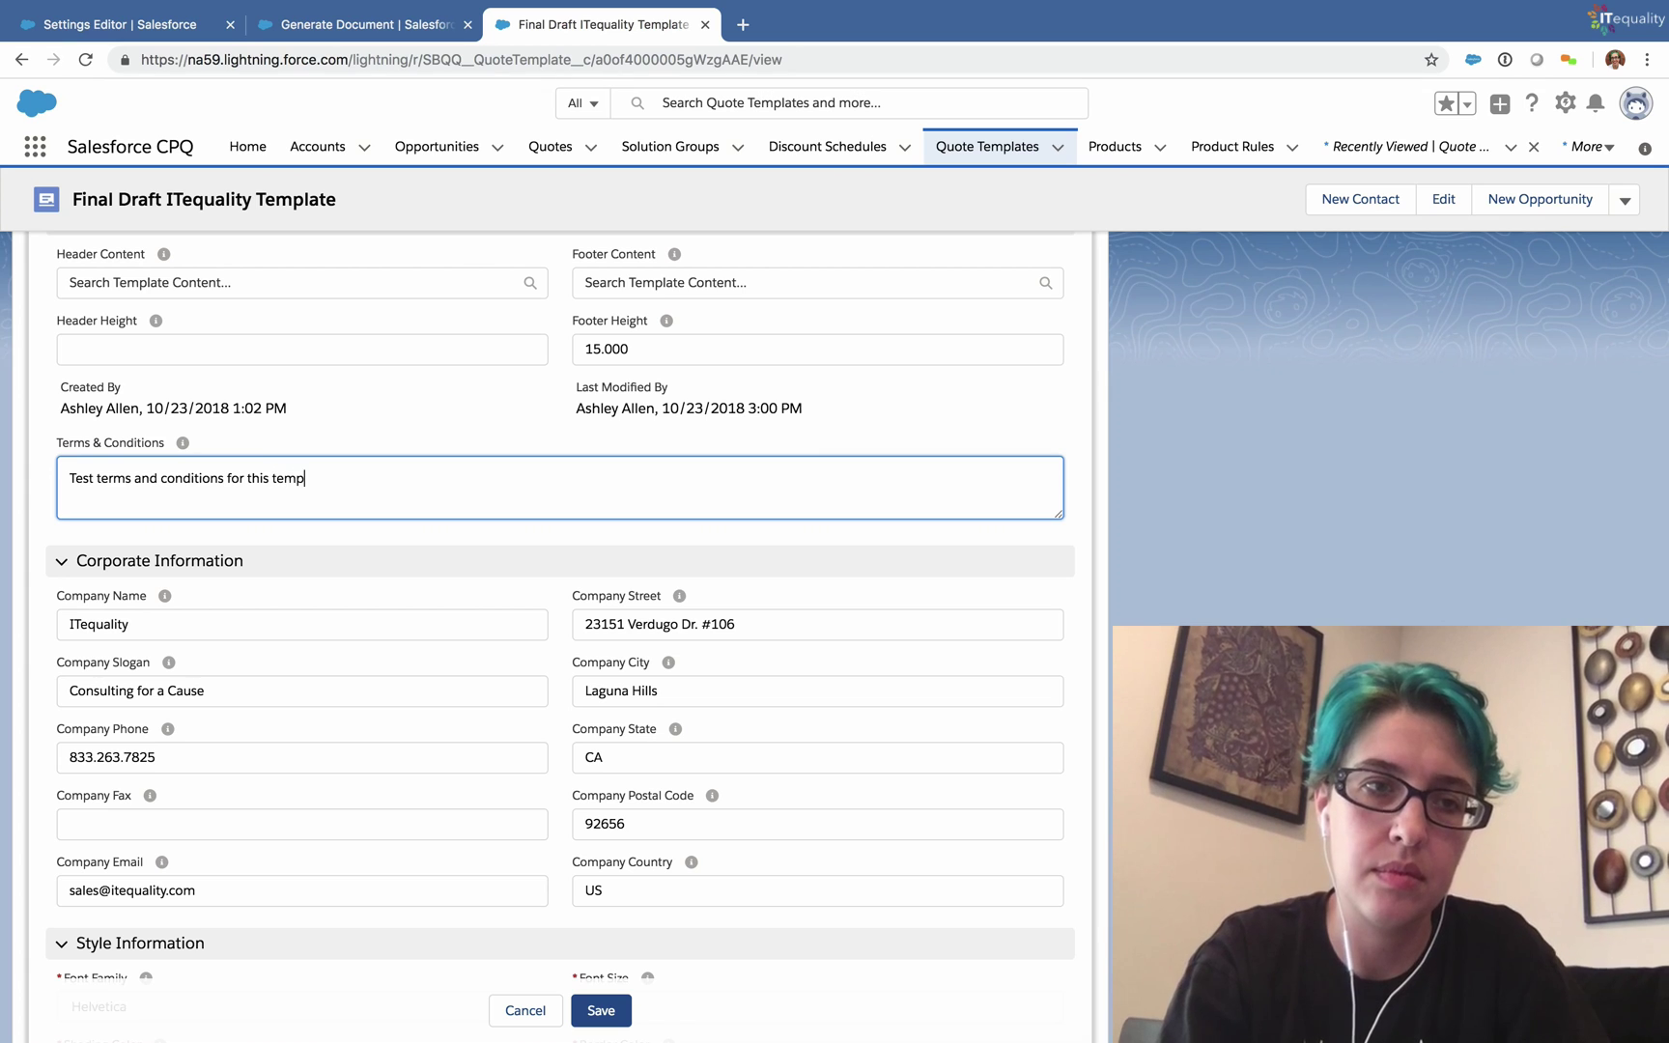
text(late only!)
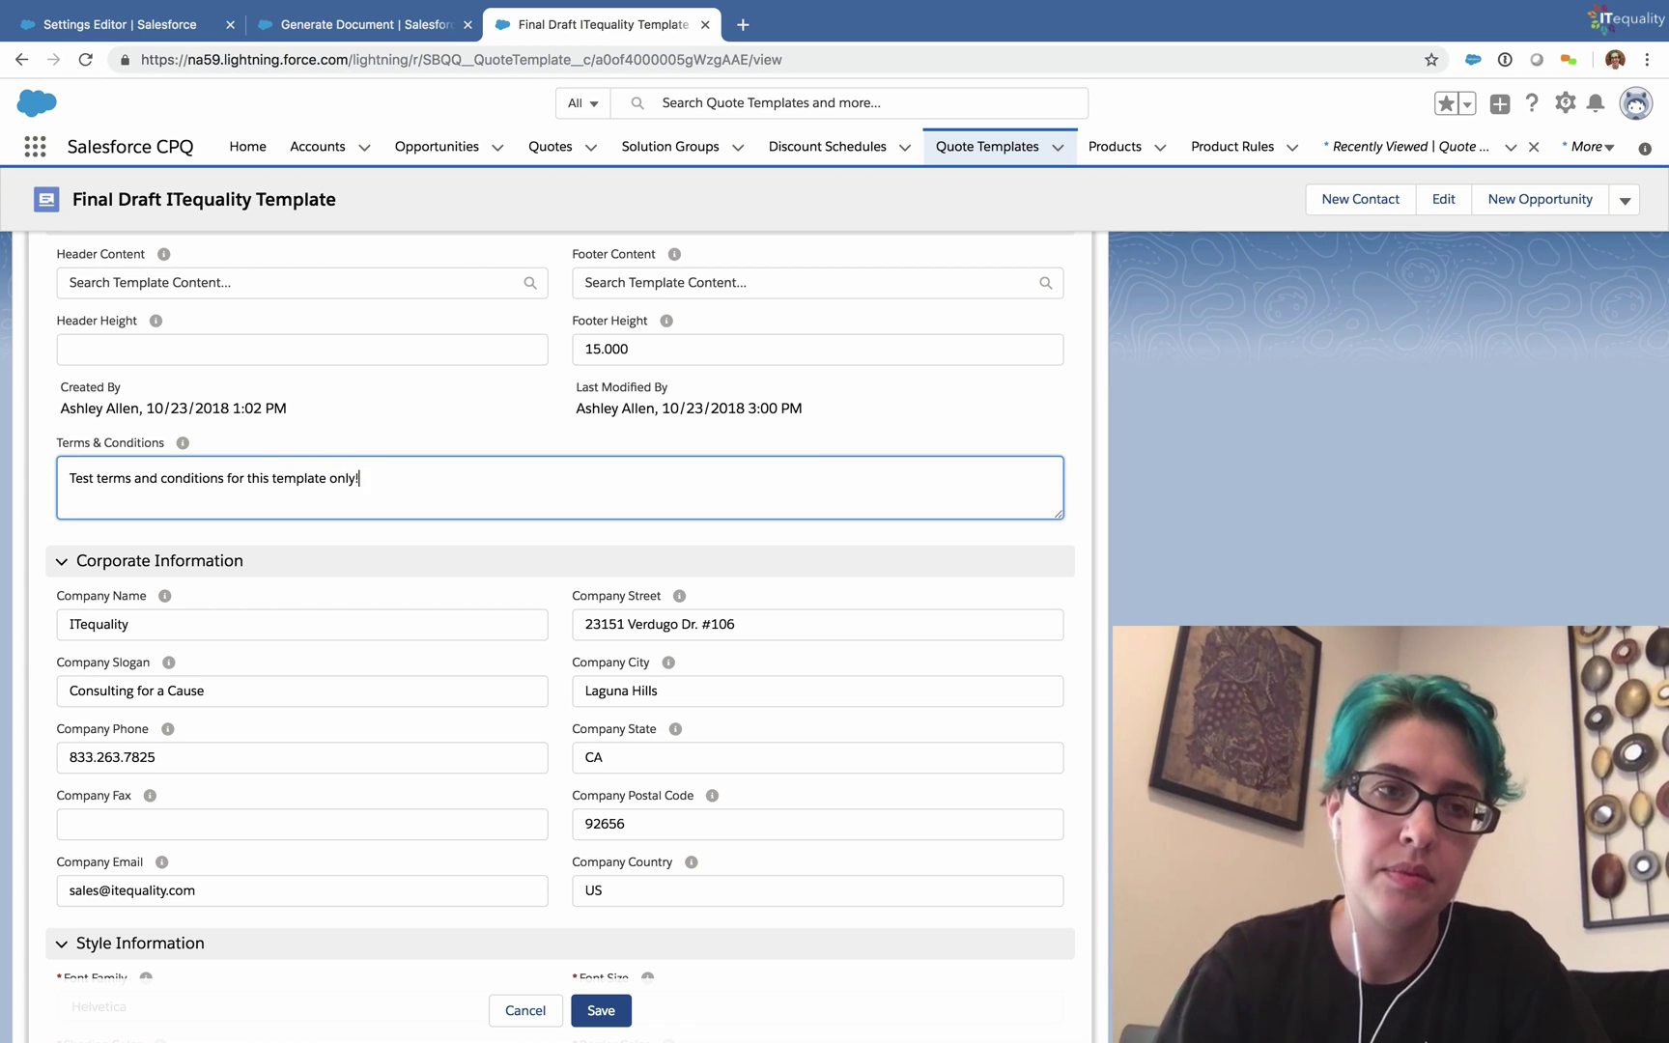
click(612, 1019)
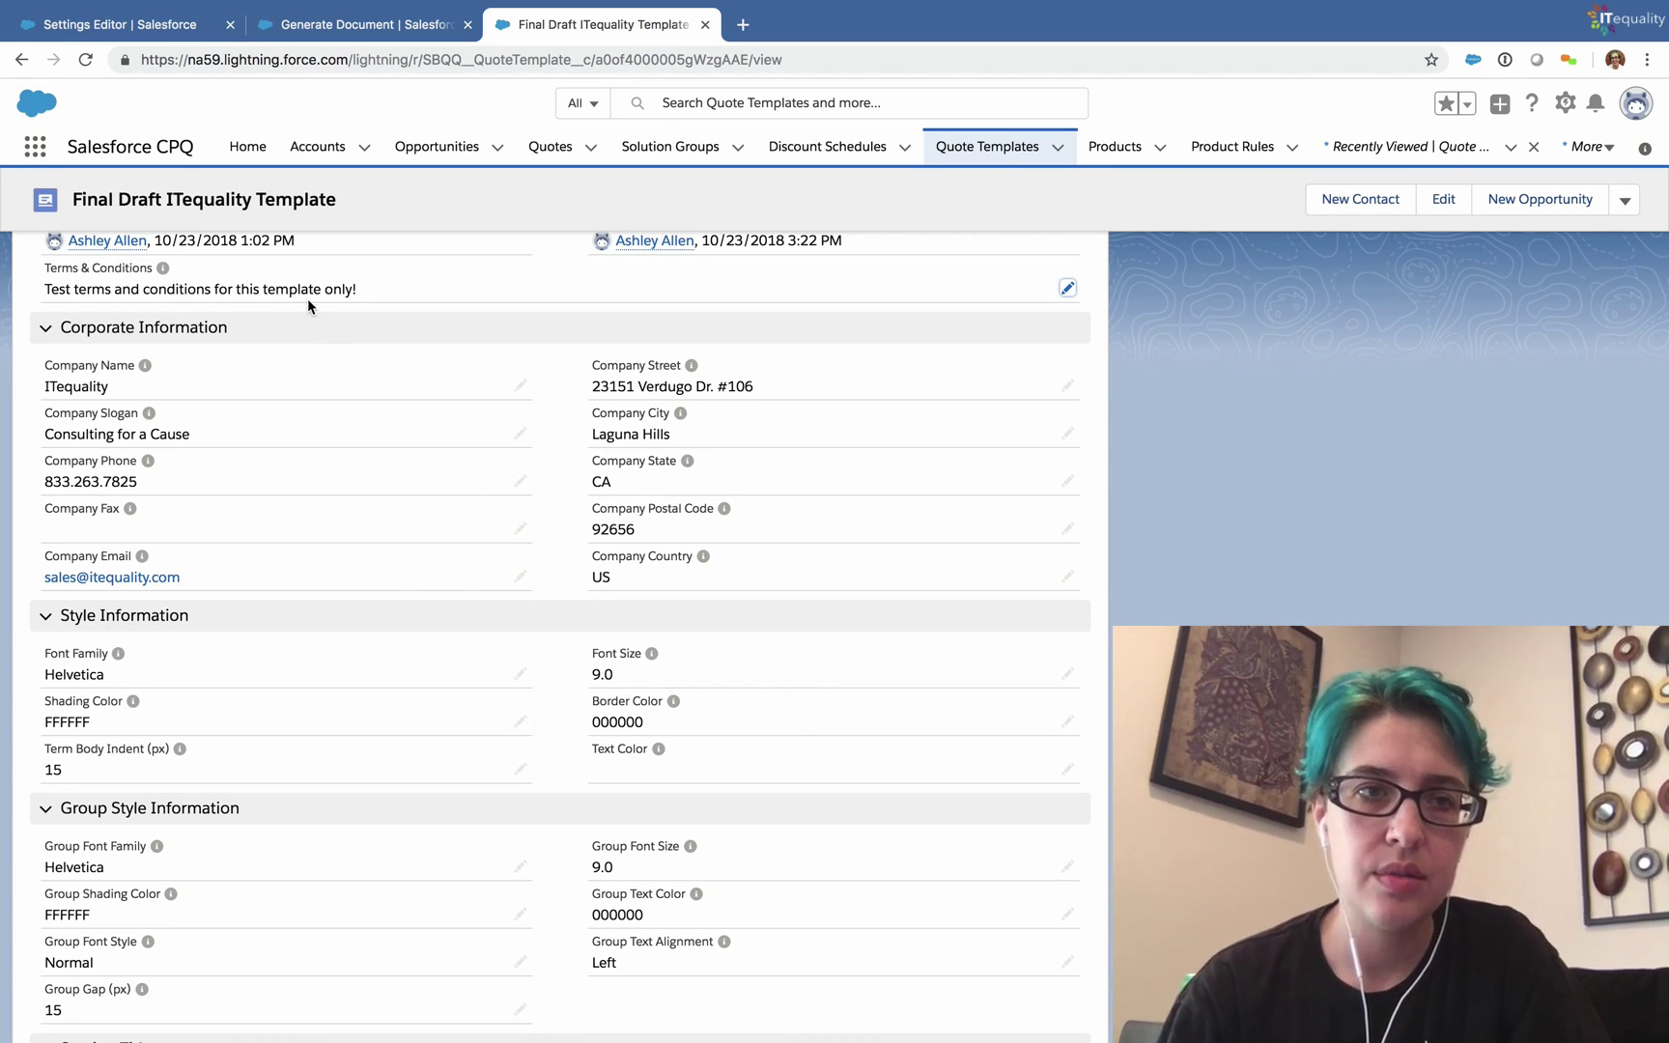
Step: Close the outdated quote preview and regenerate it with the new test terms
click(341, 32)
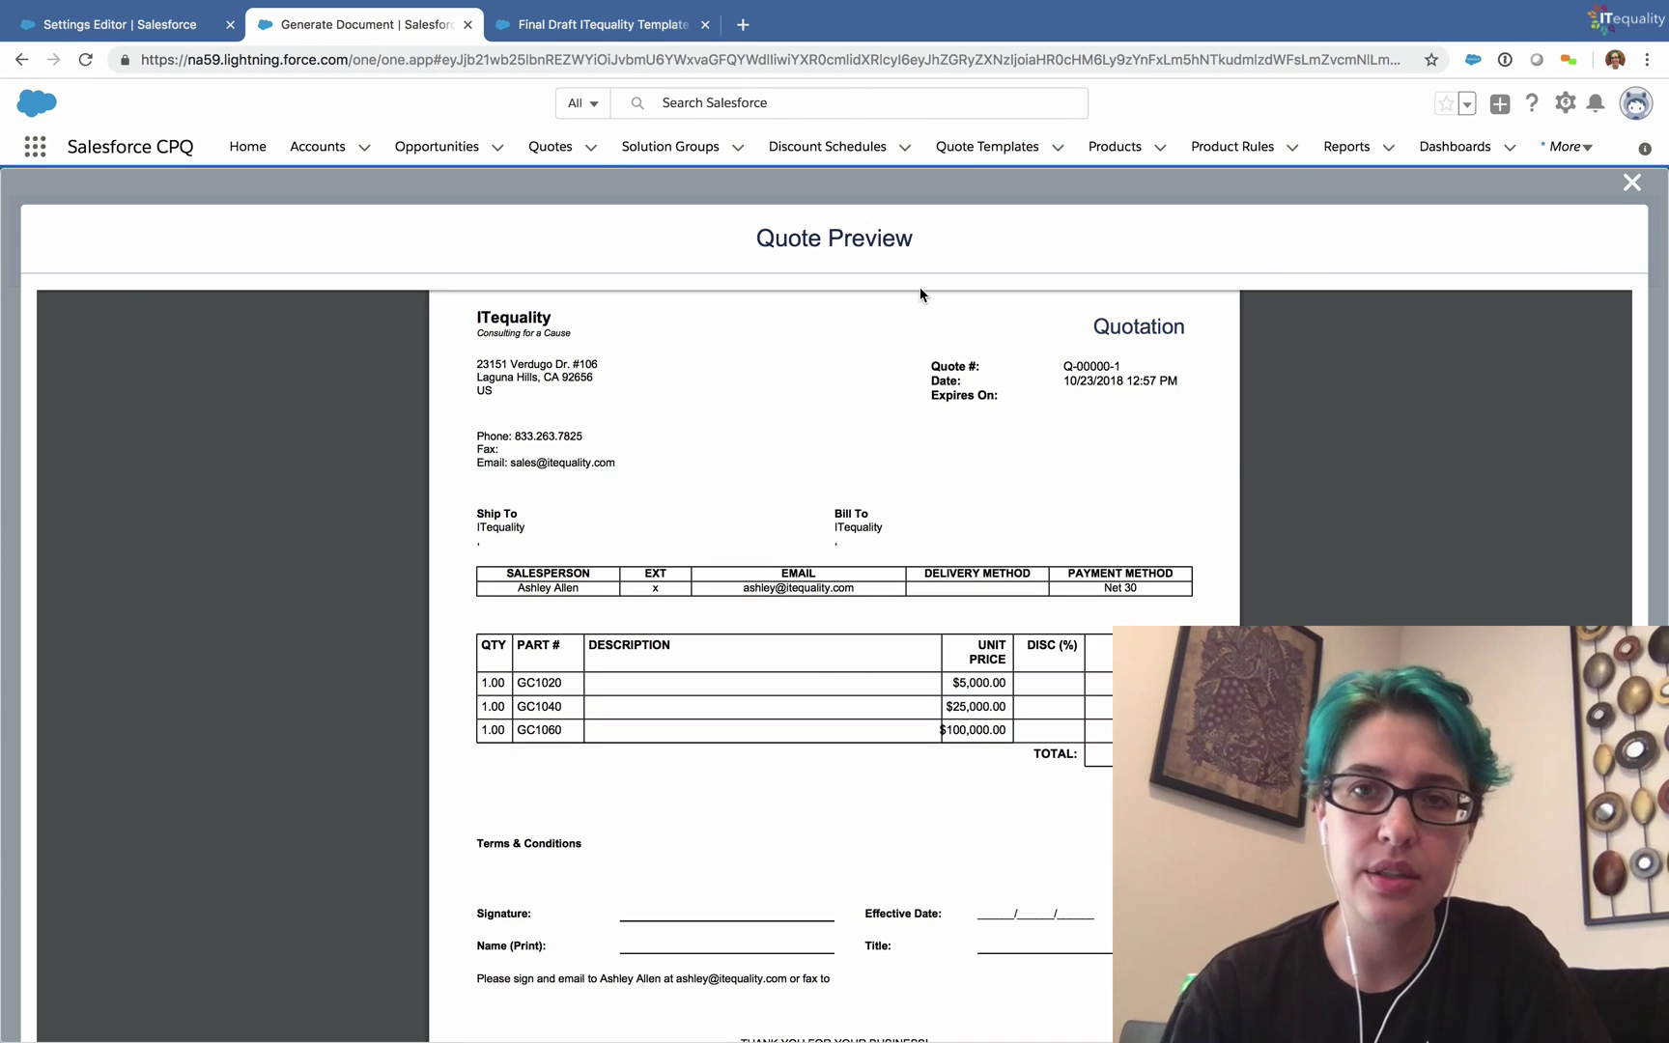
click(1629, 185)
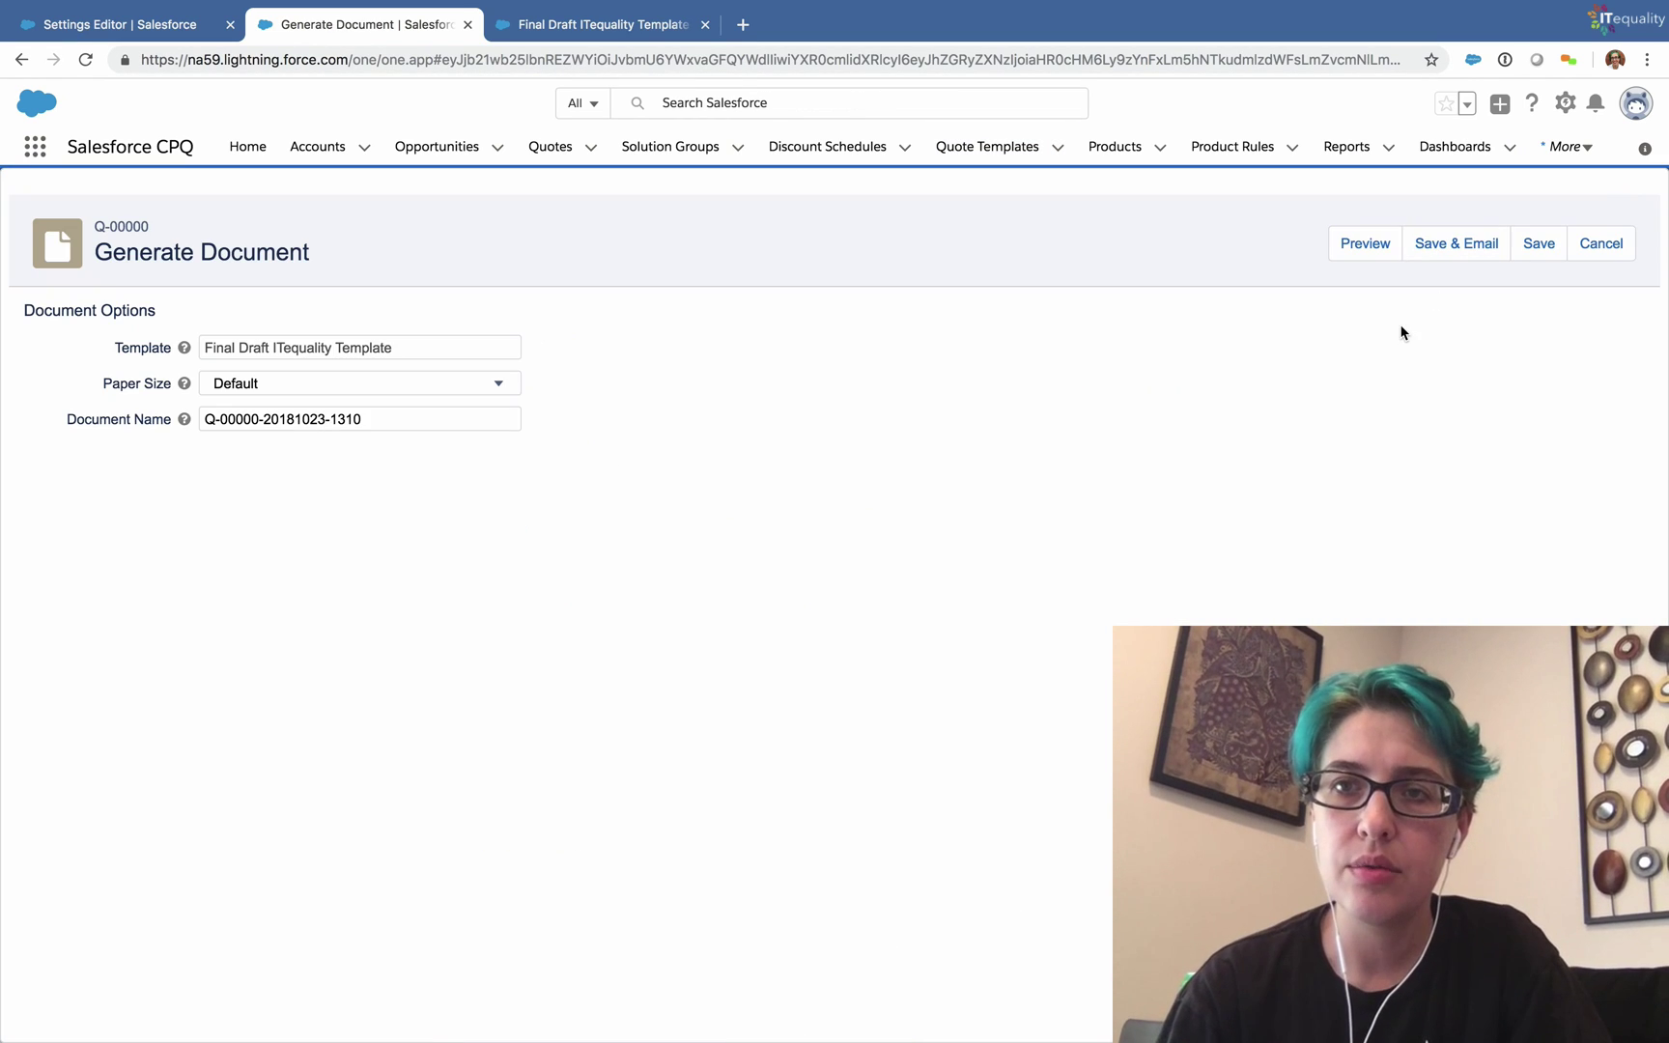
click(1371, 250)
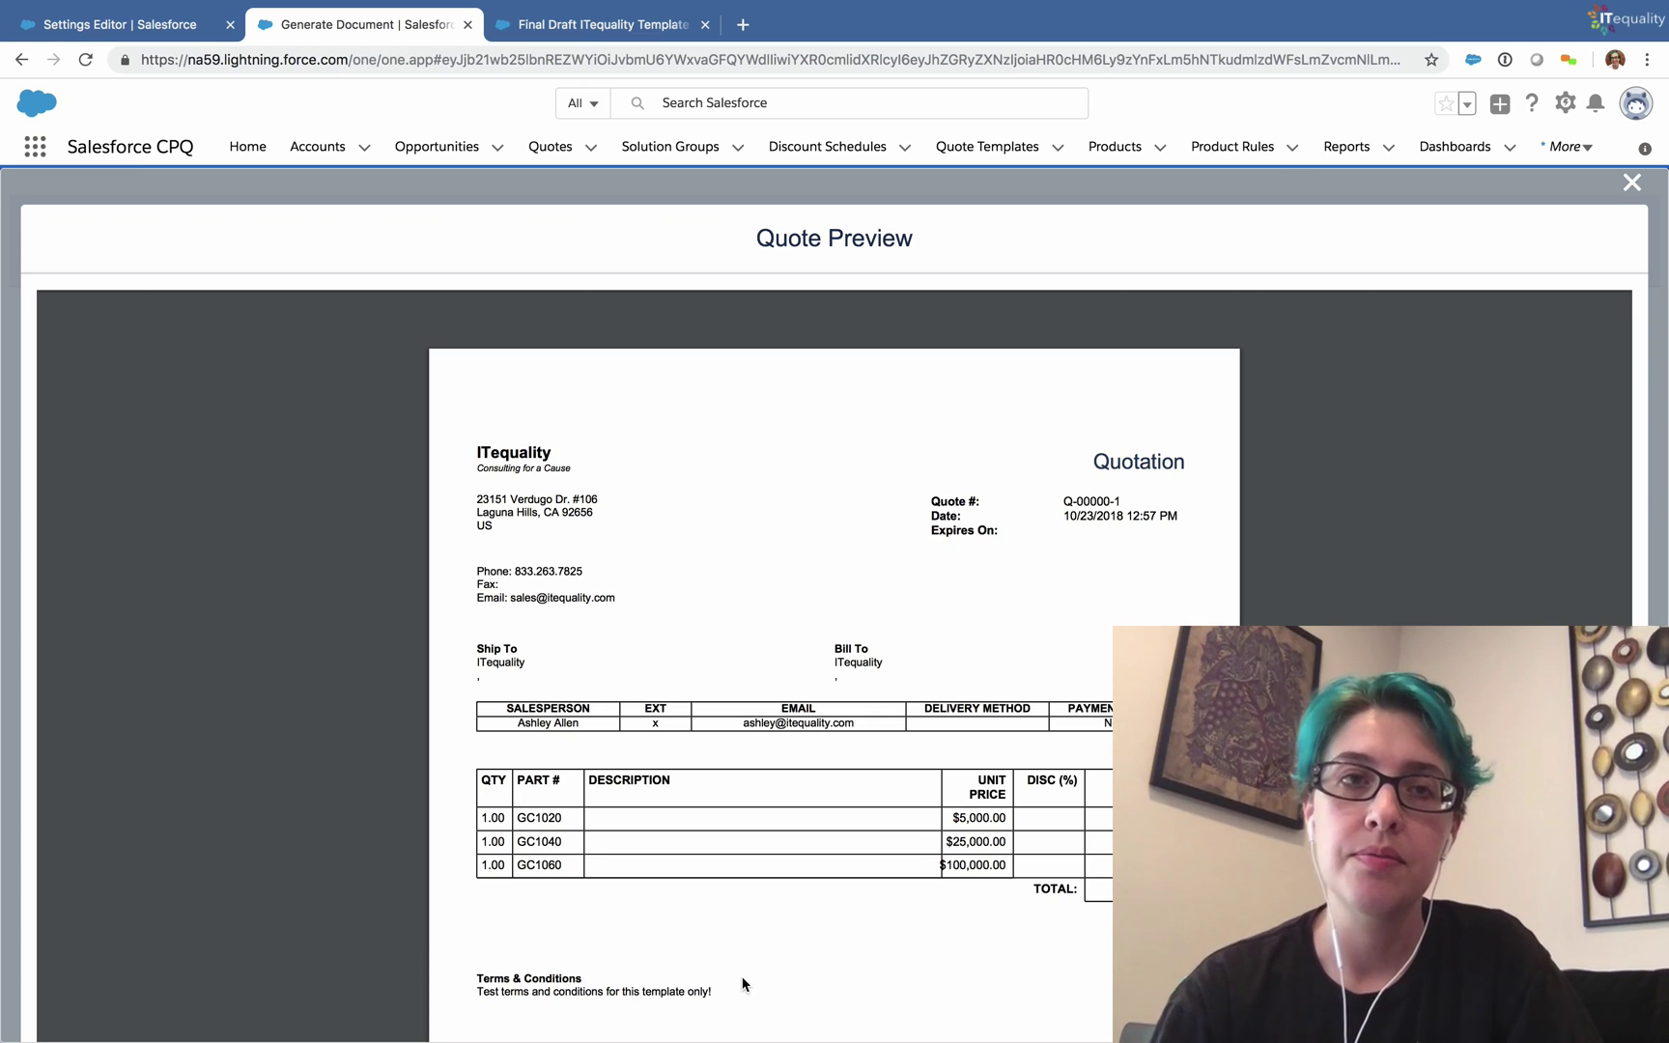
Step: On the template's Related list, start a new section named 'Terms & Conditions 1' and open its Content lookup
click(605, 26)
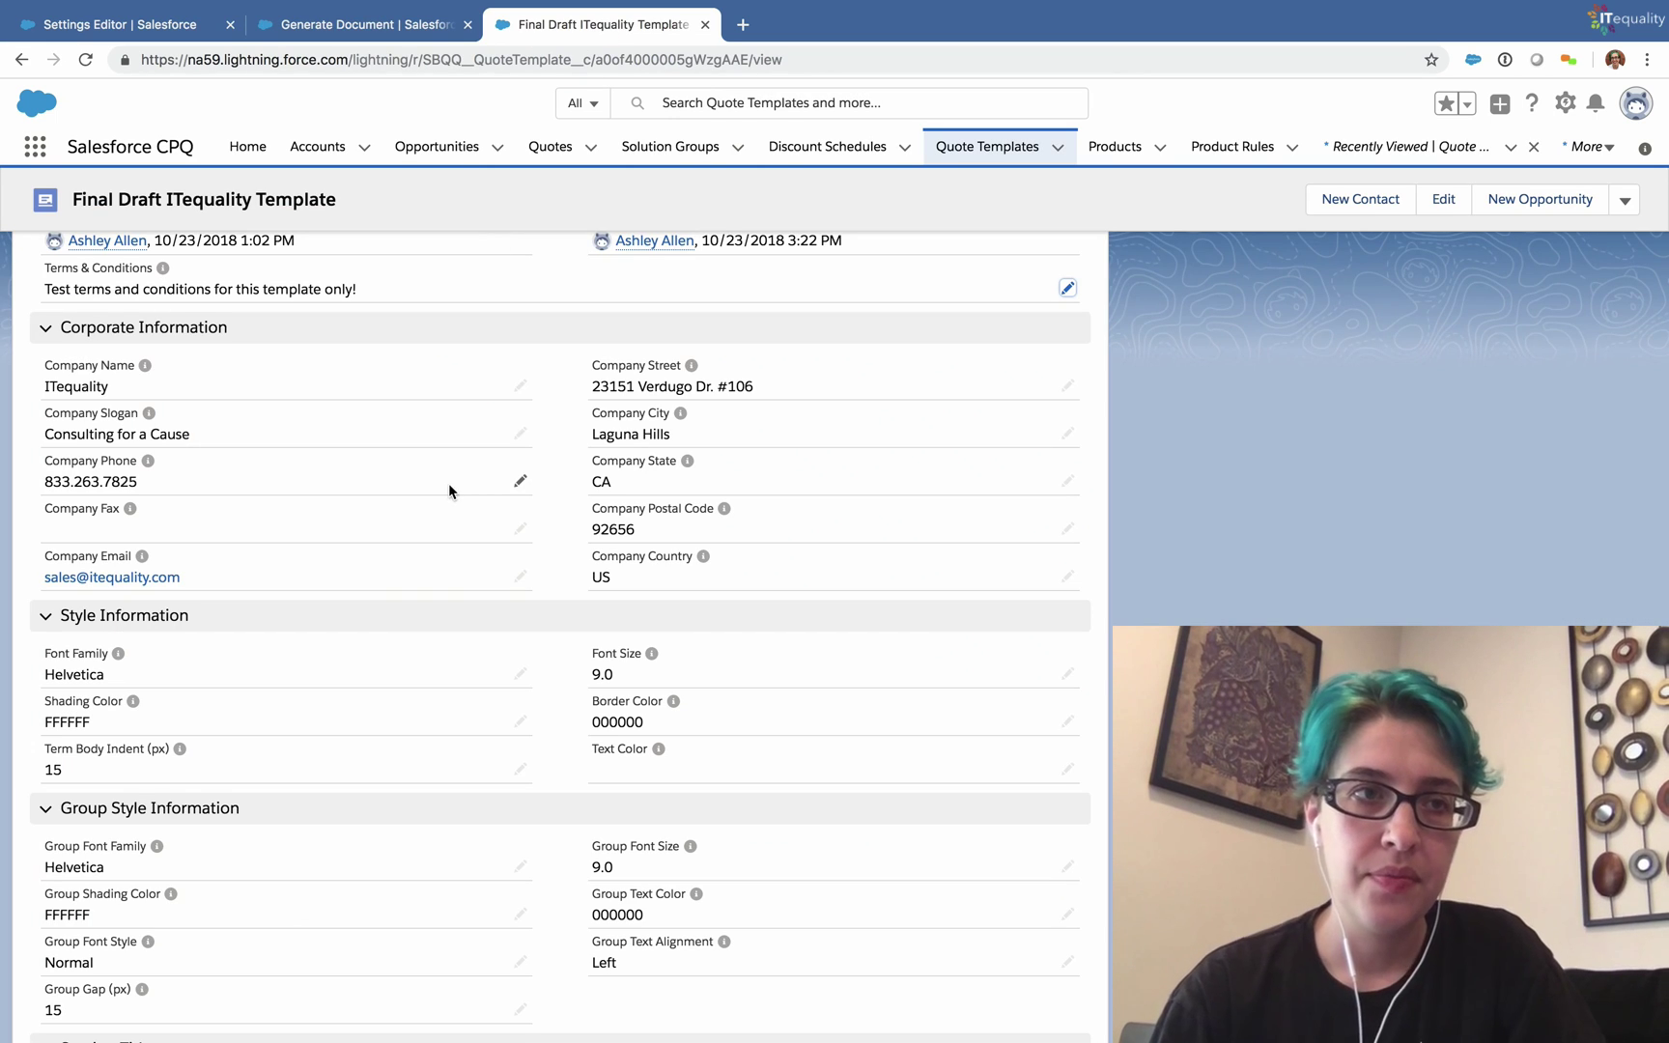
scroll(448, 577, up, 4)
scroll(448, 578, up, 3)
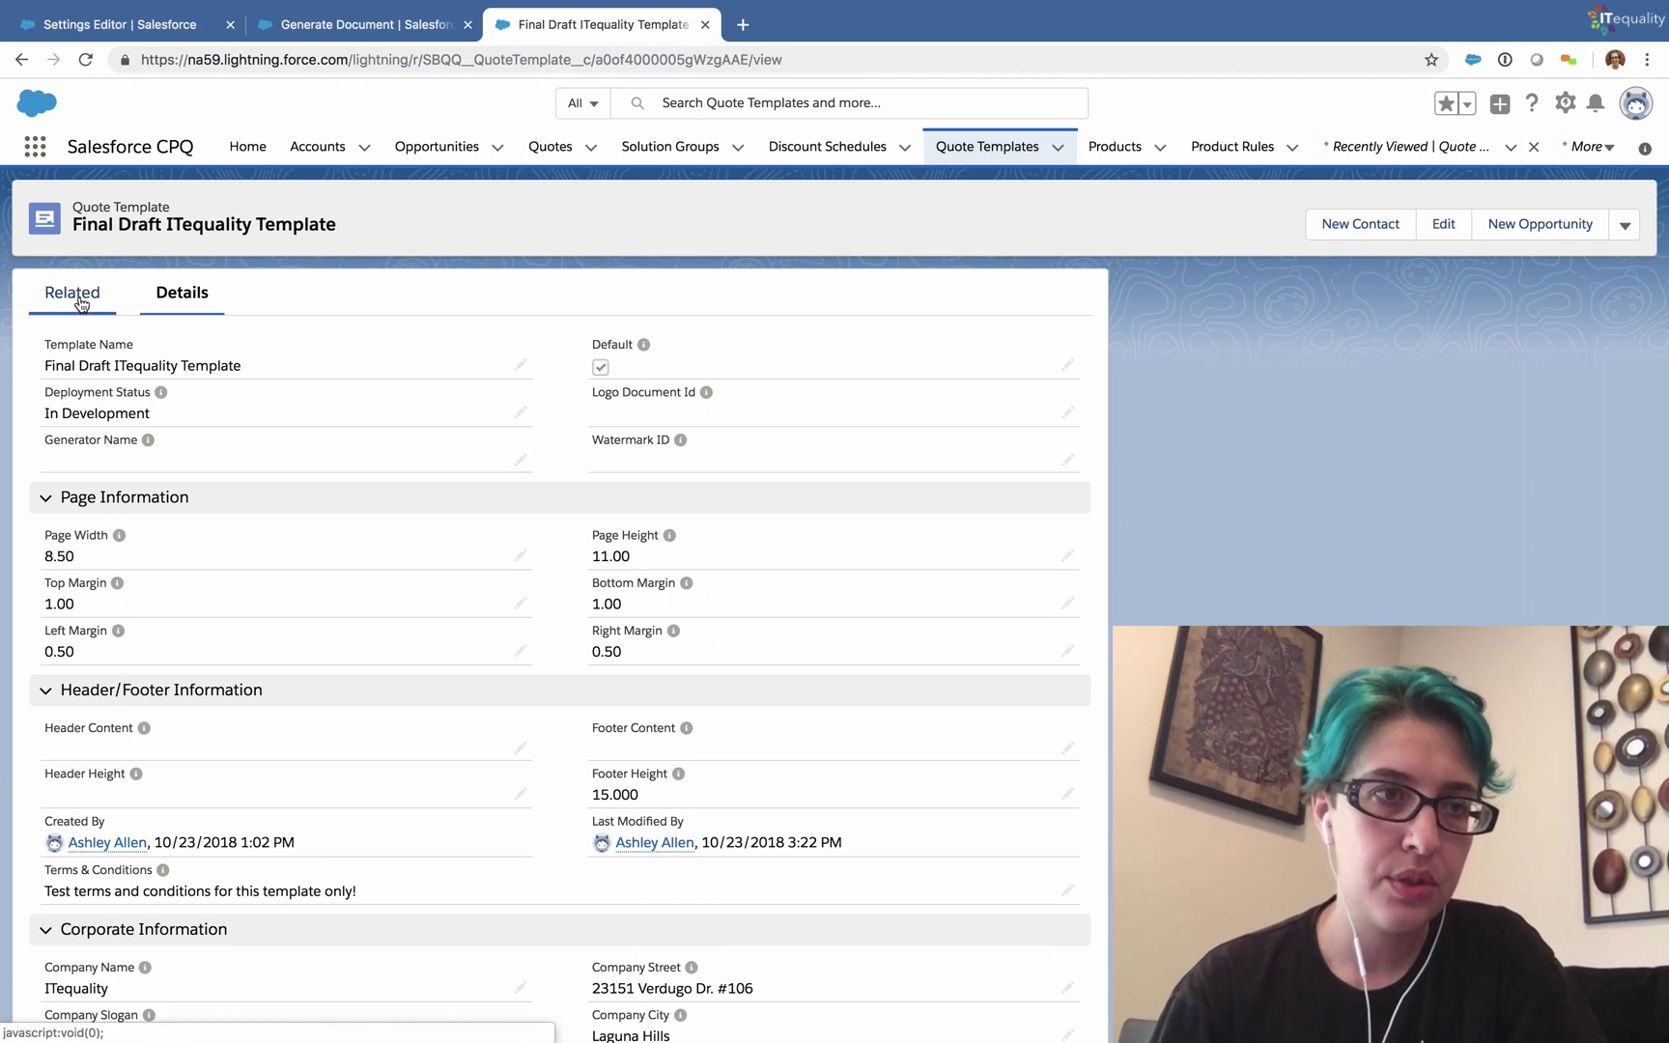
click(82, 302)
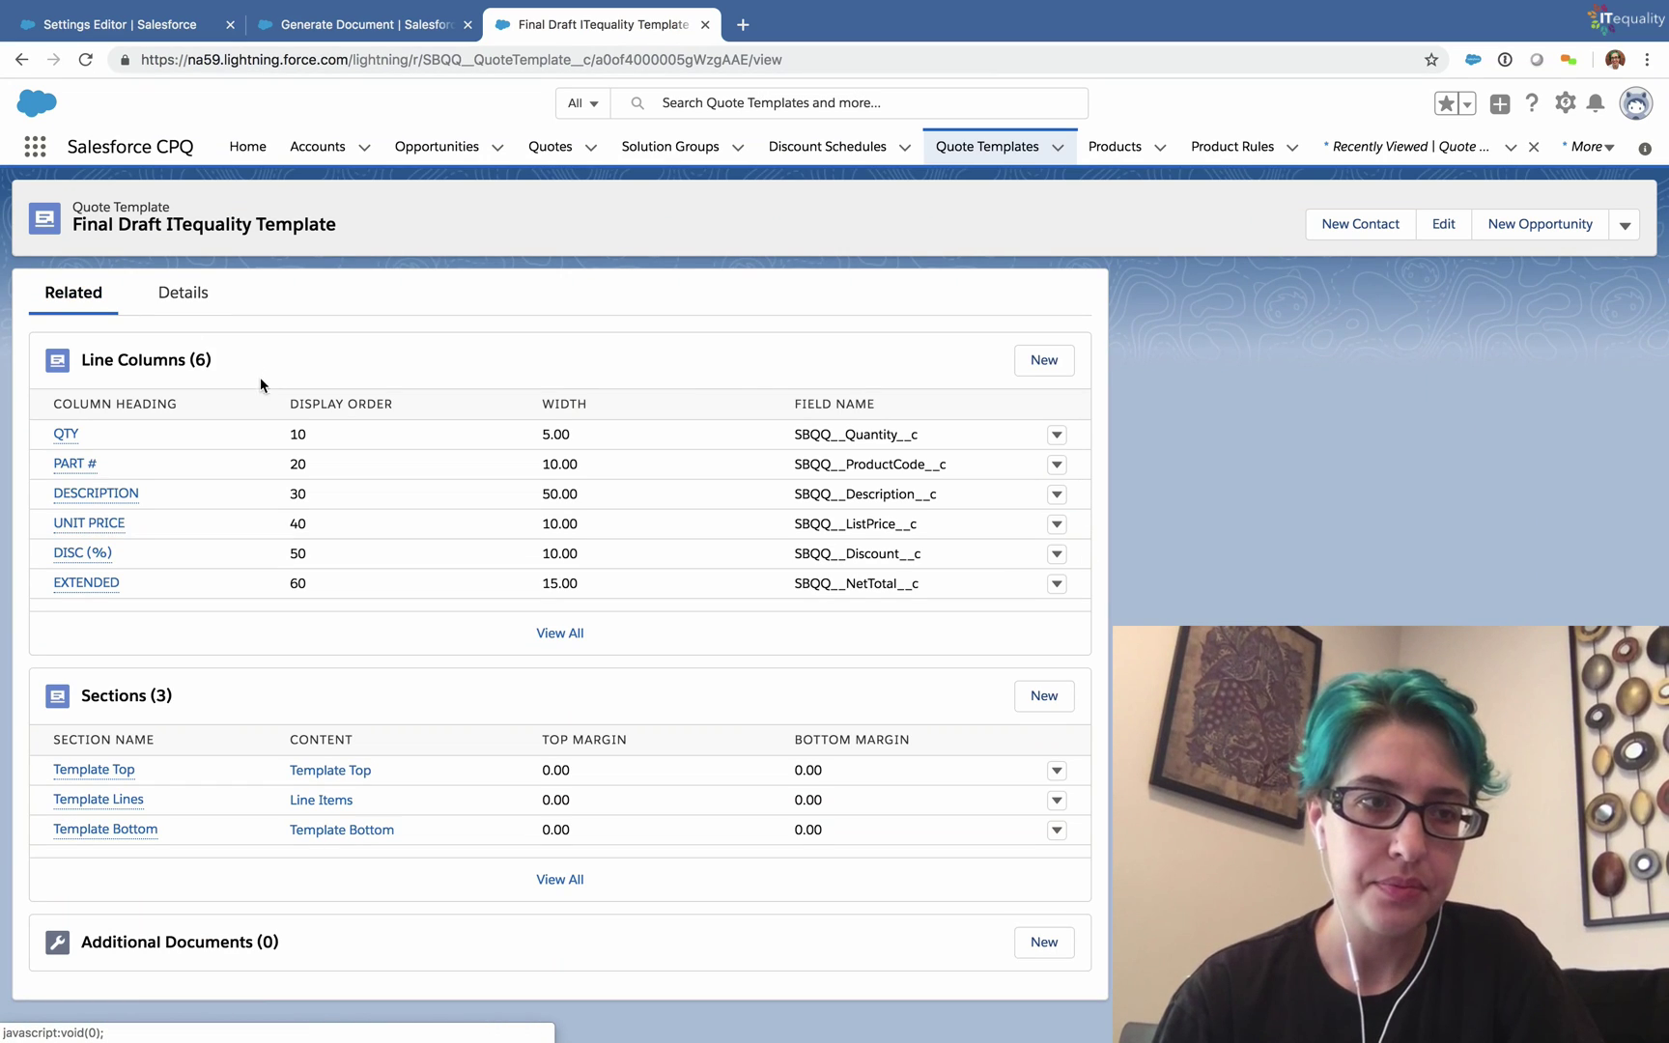
click(1045, 696)
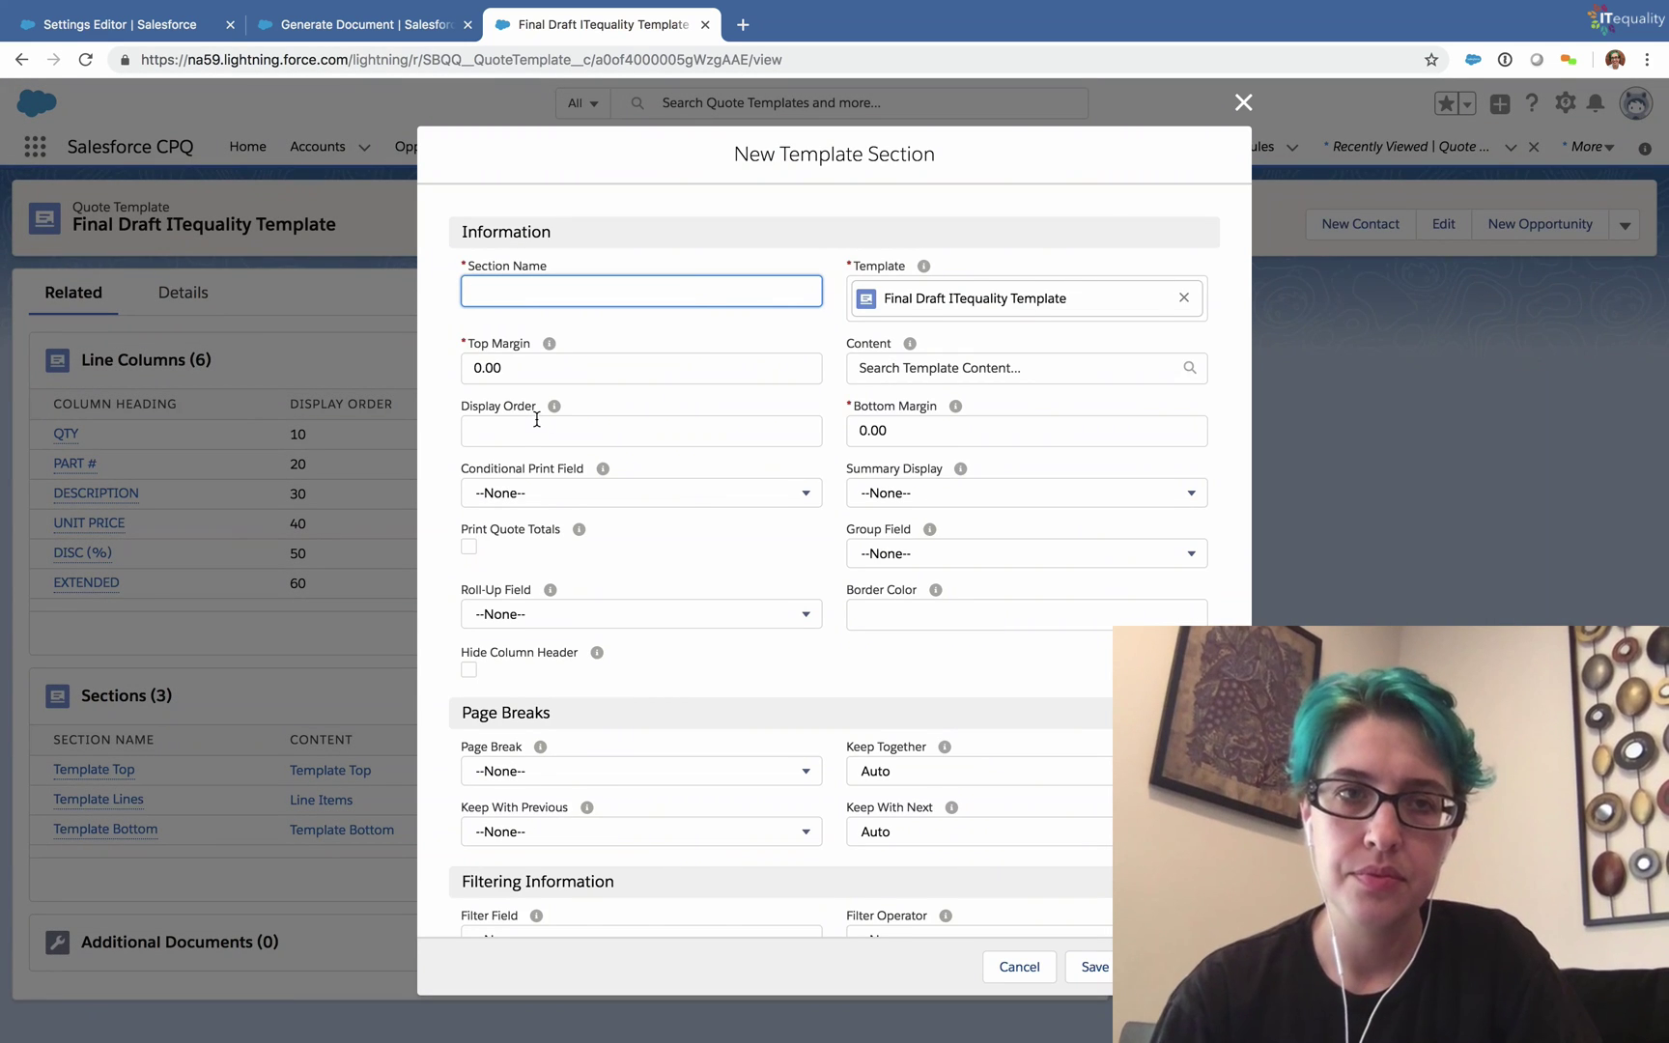
text(Te)
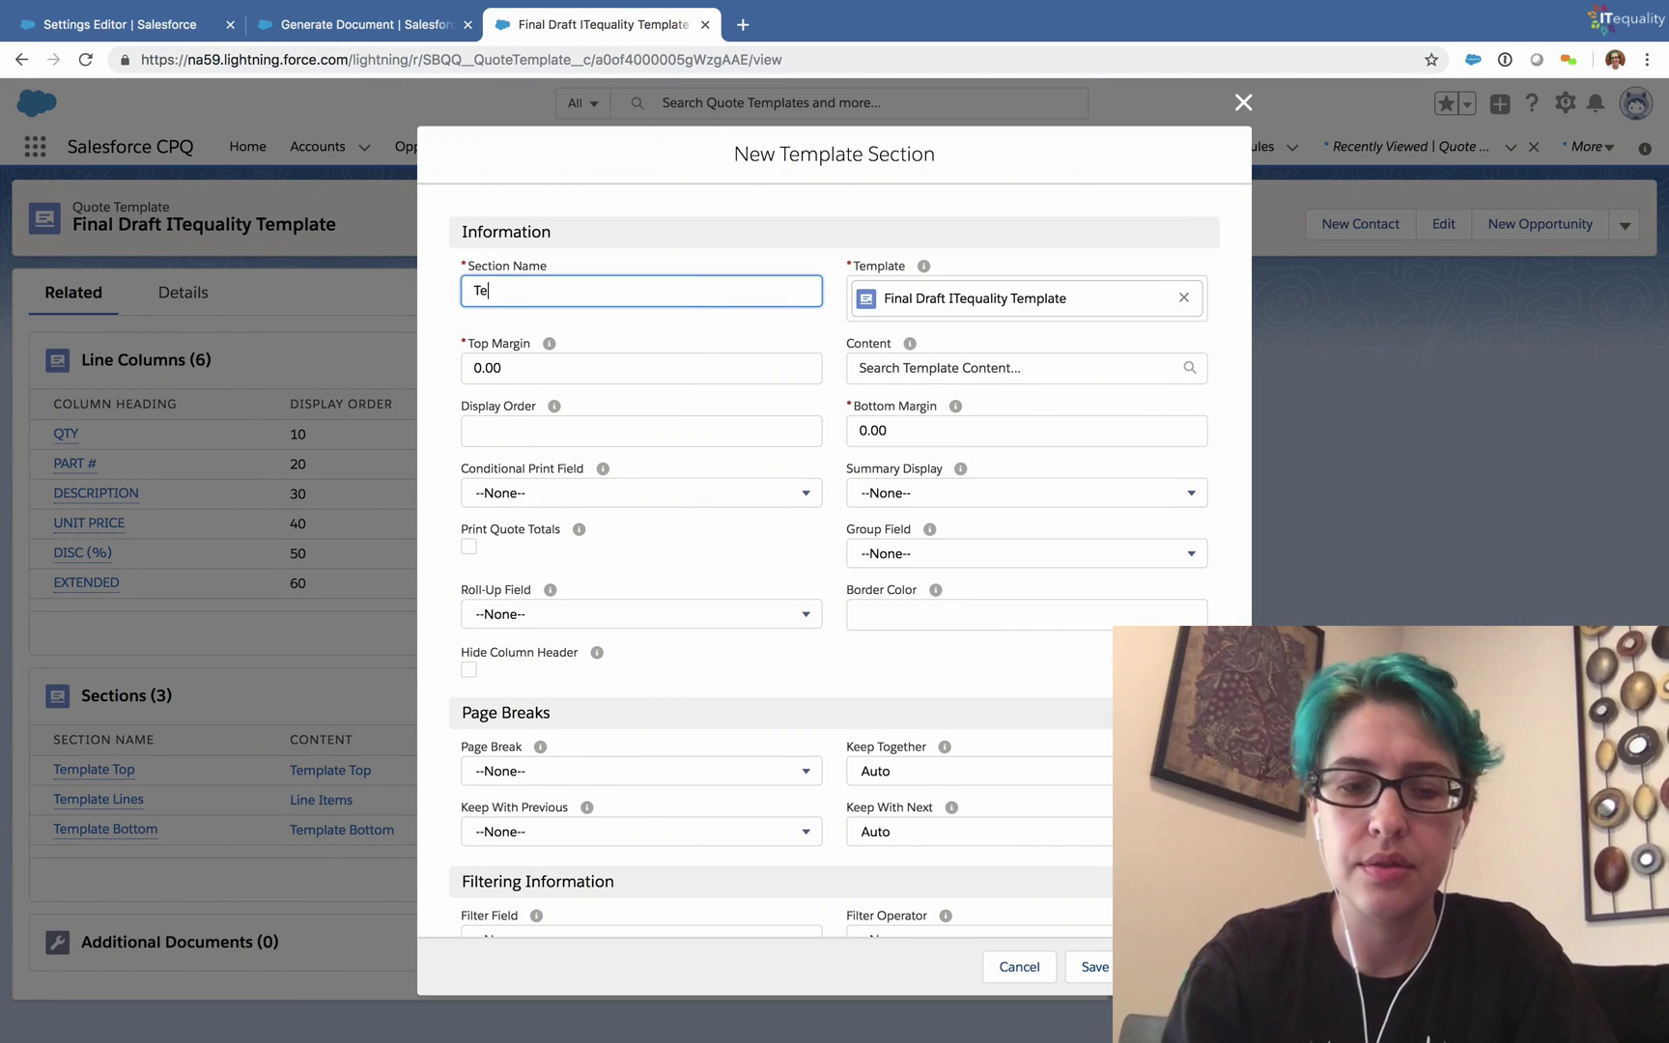
text(rms & Conditions )
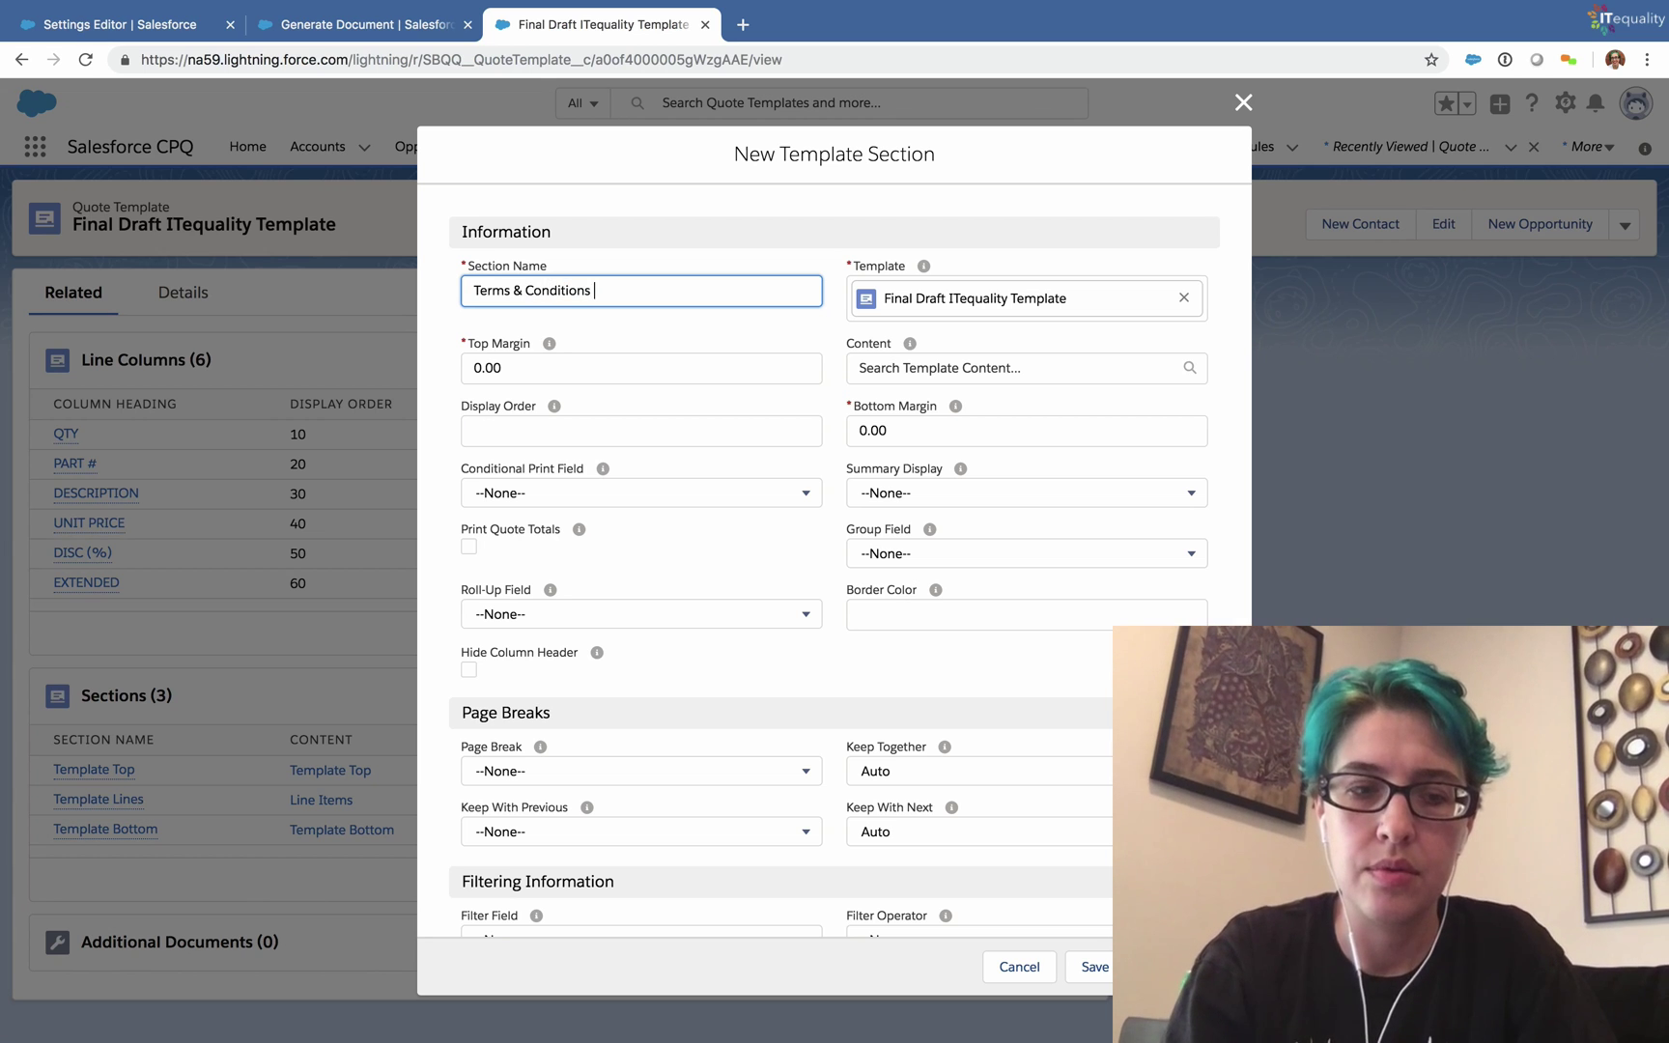
text(1)
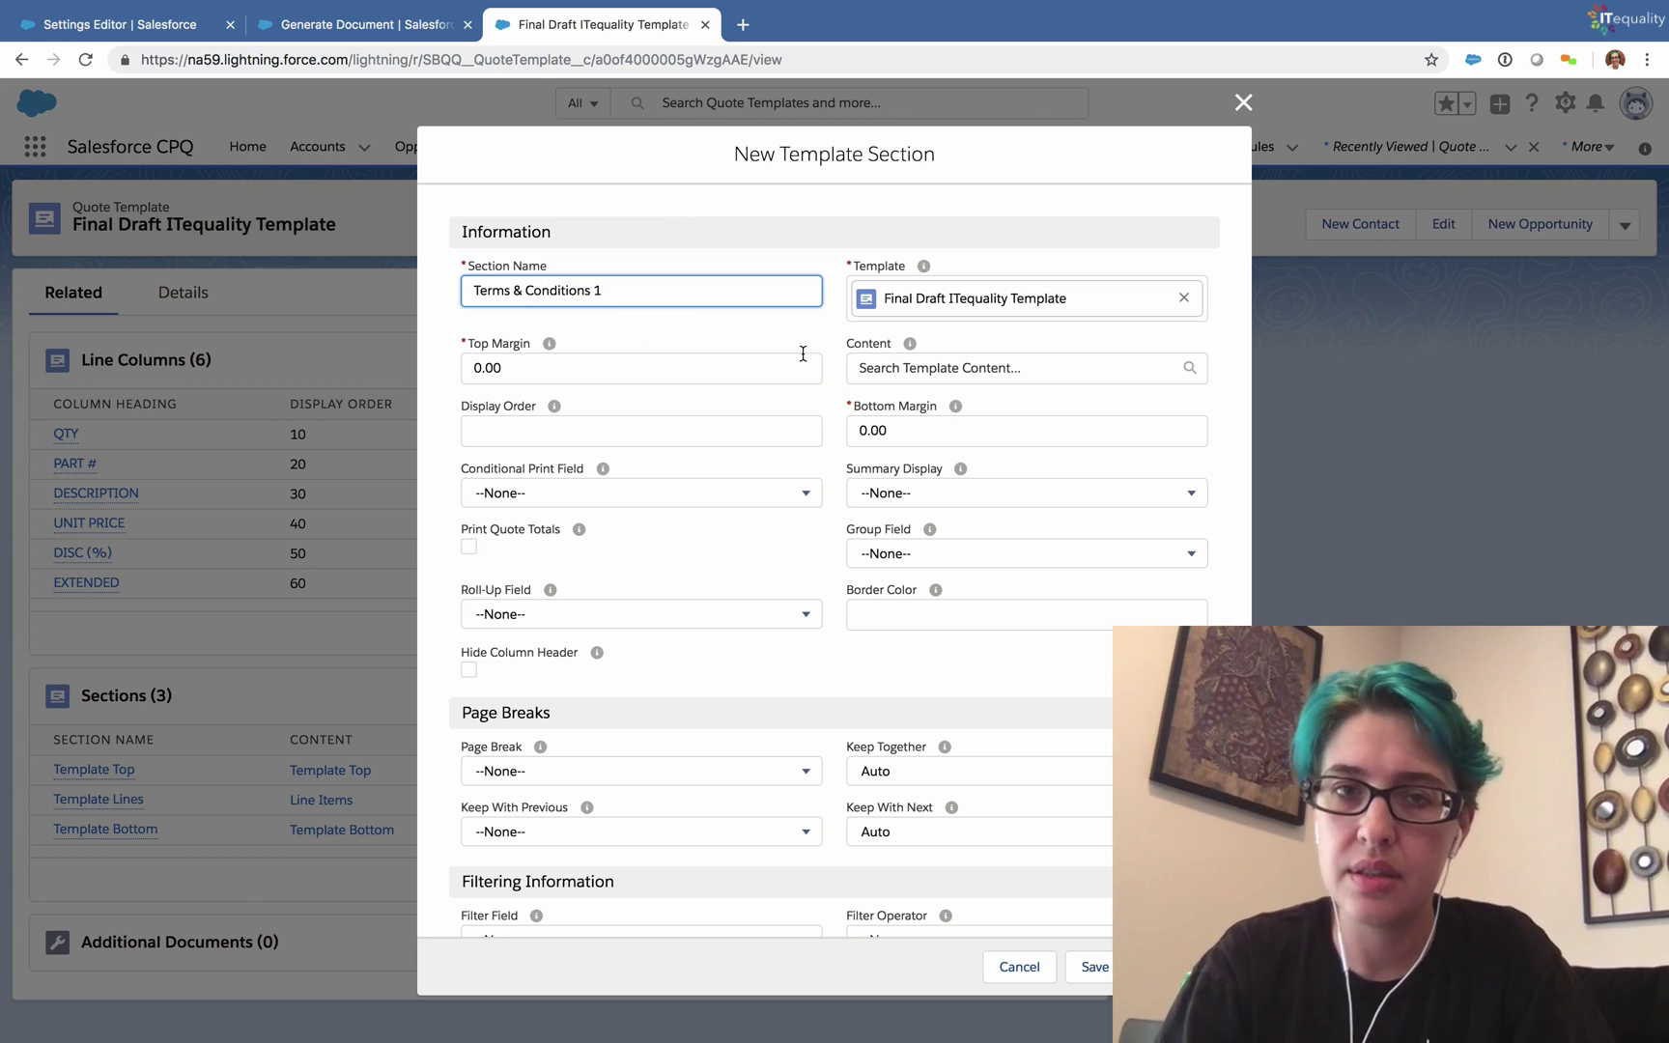
click(892, 368)
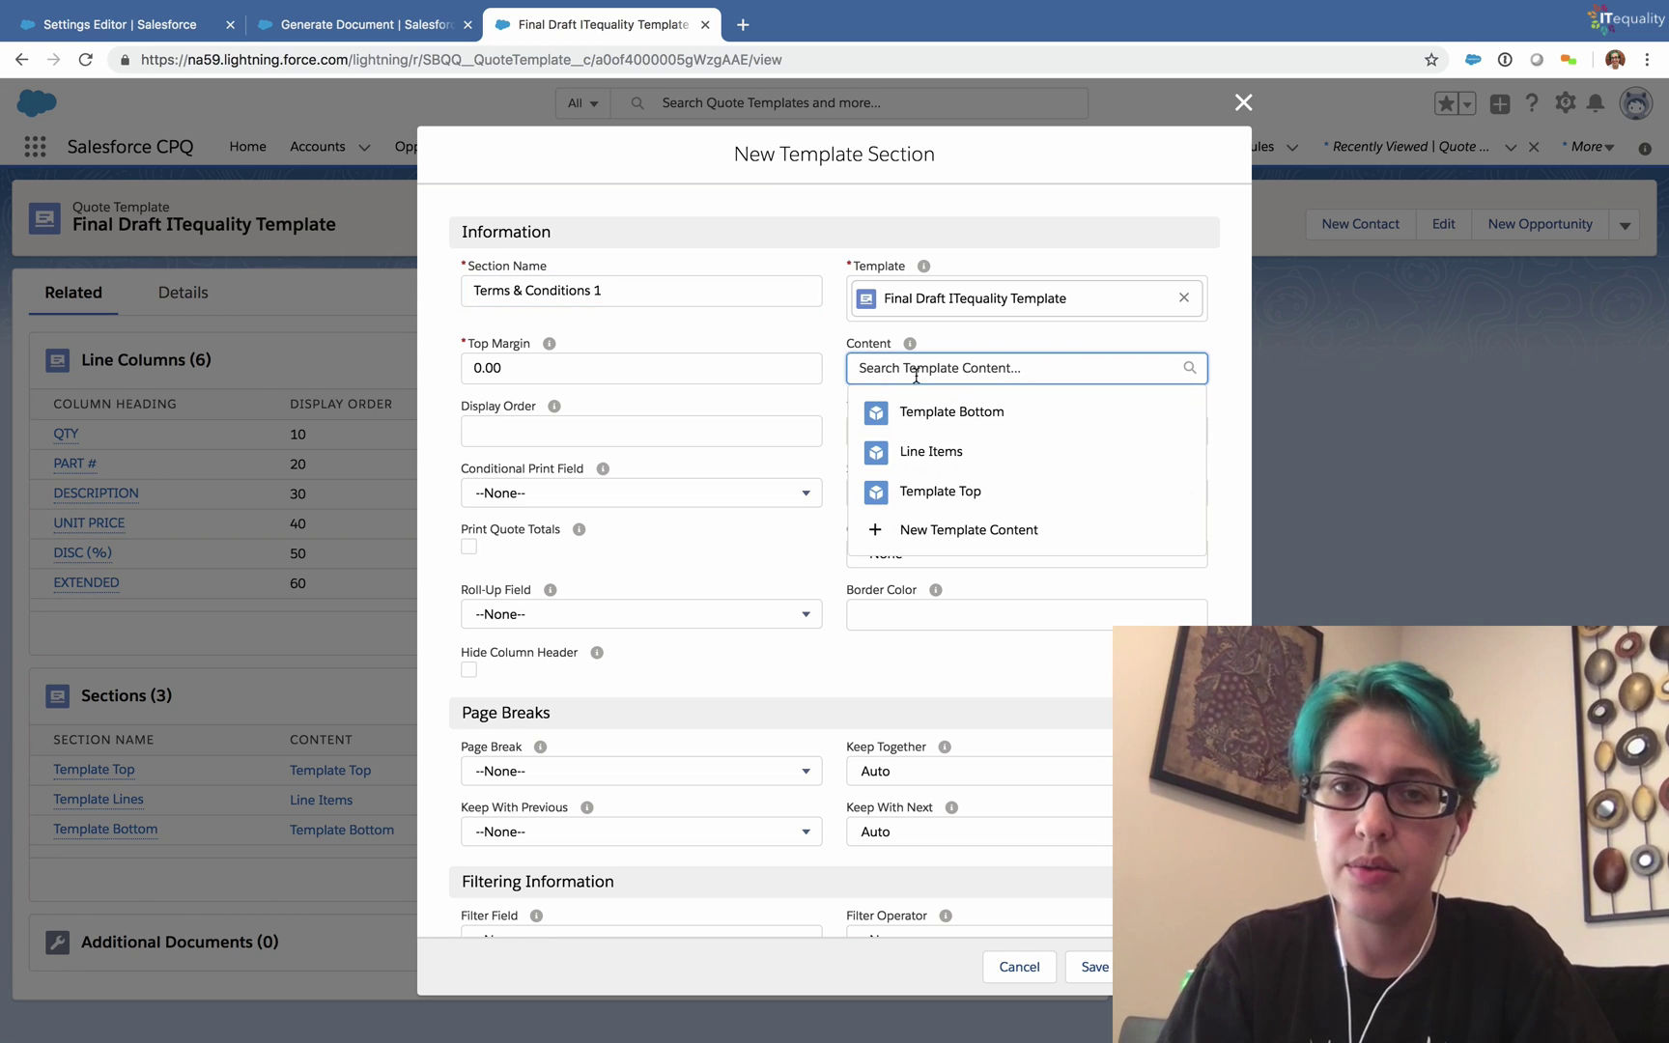
Step: Create and save a Quote Terms template content record named 'Terms 1'
click(930, 537)
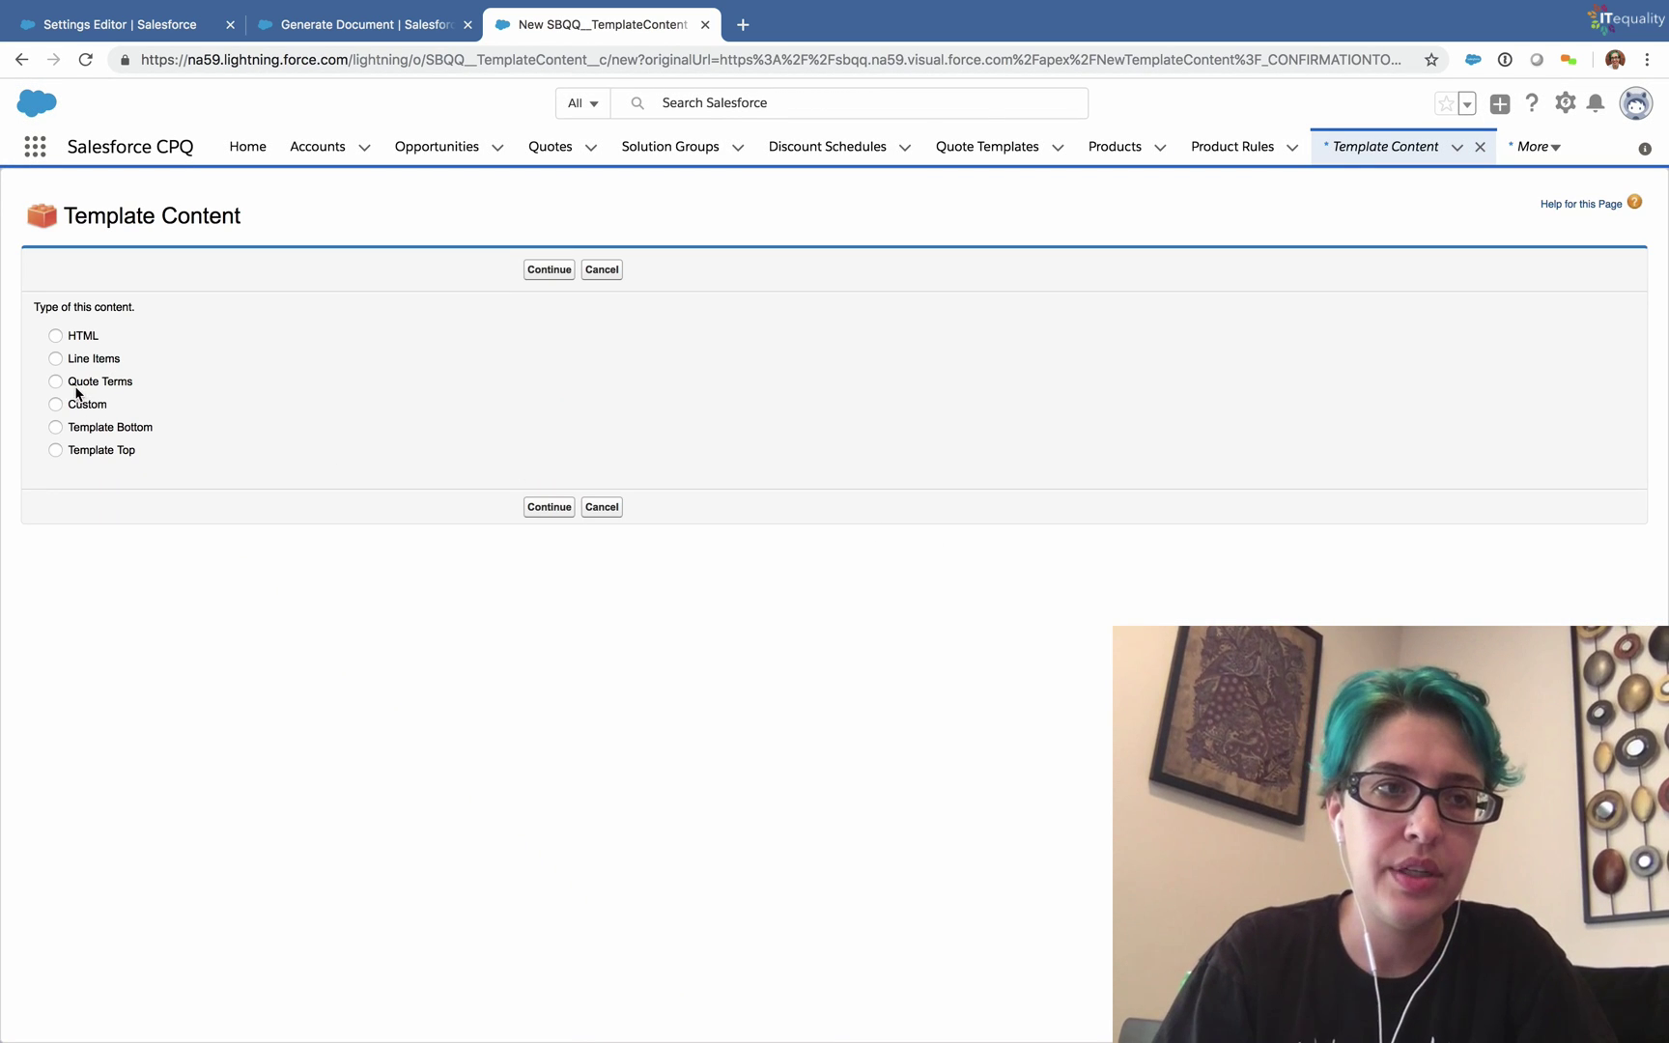
click(55, 381)
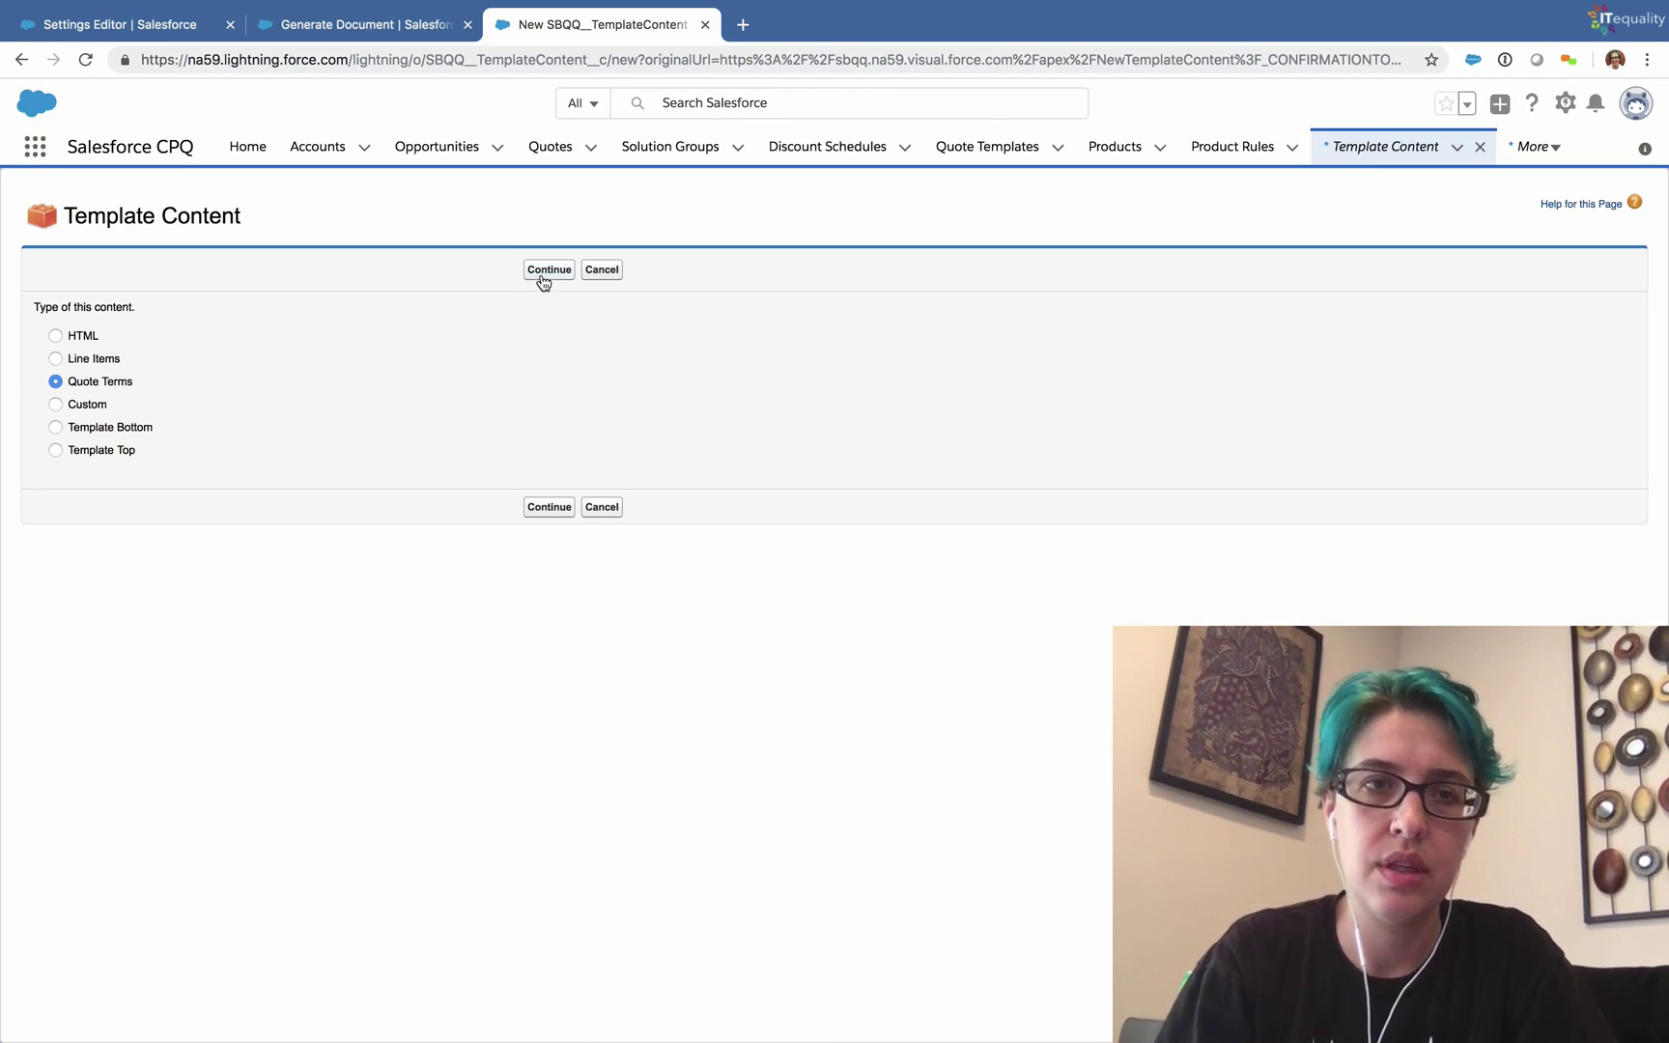
click(543, 278)
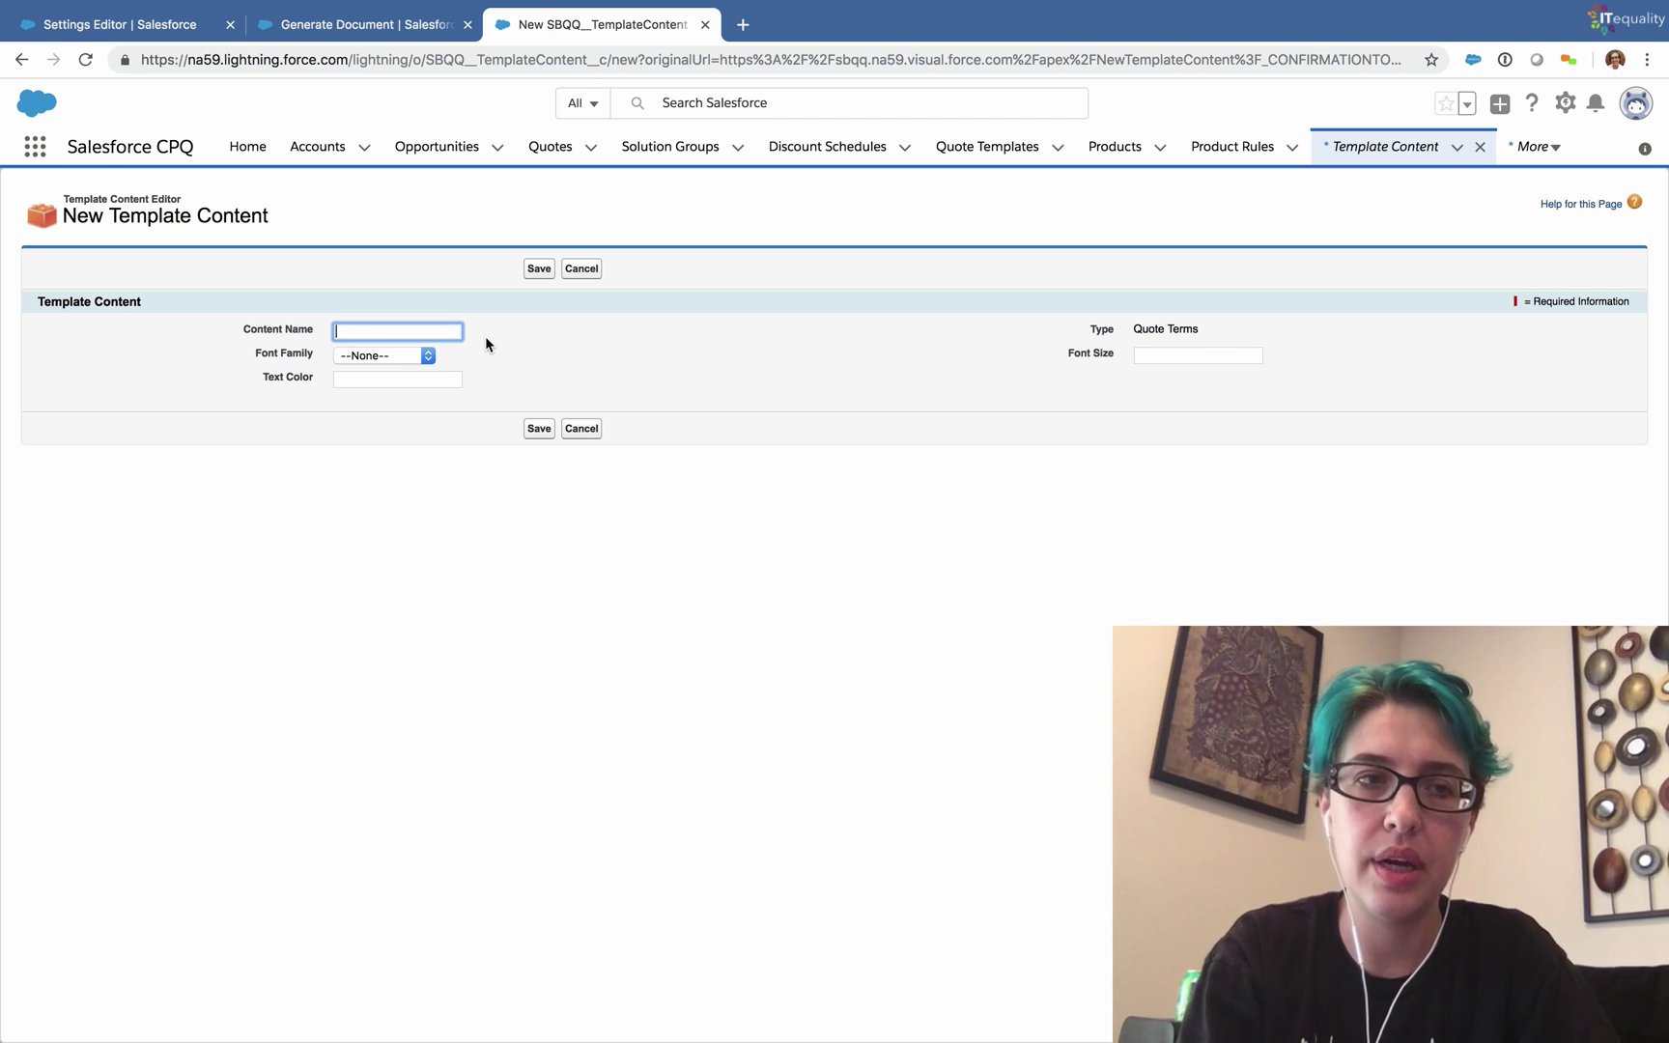
text(Terms)
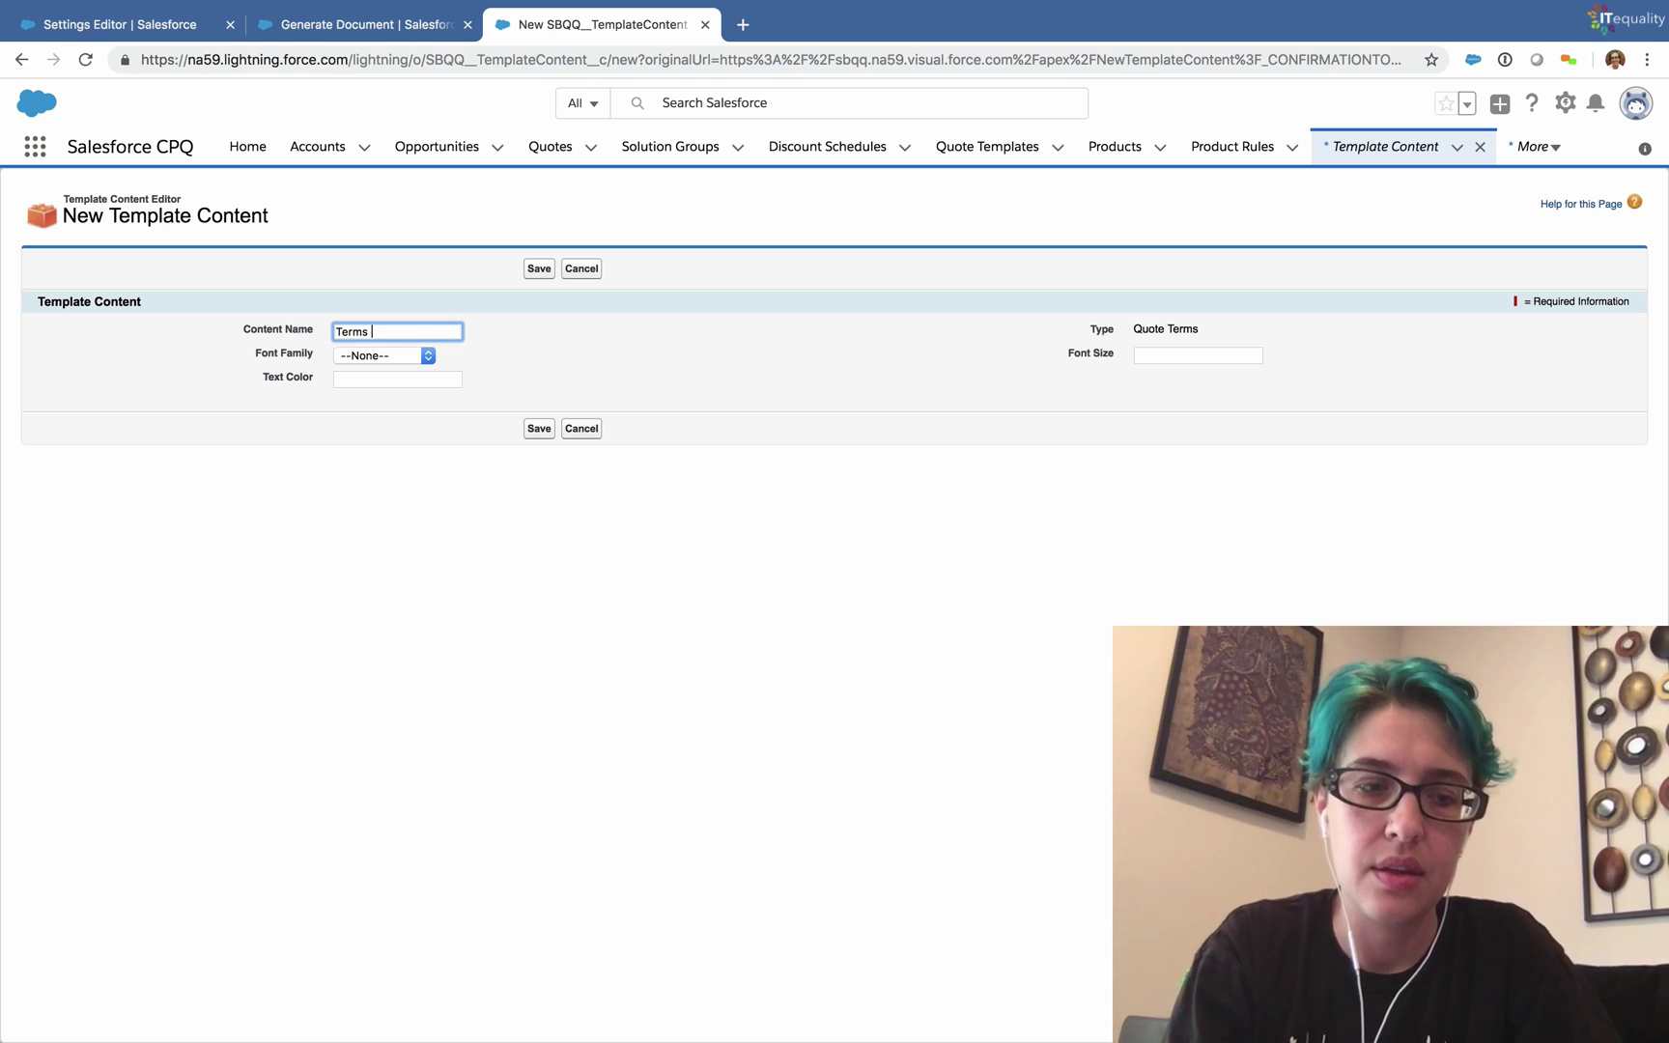
text( 1)
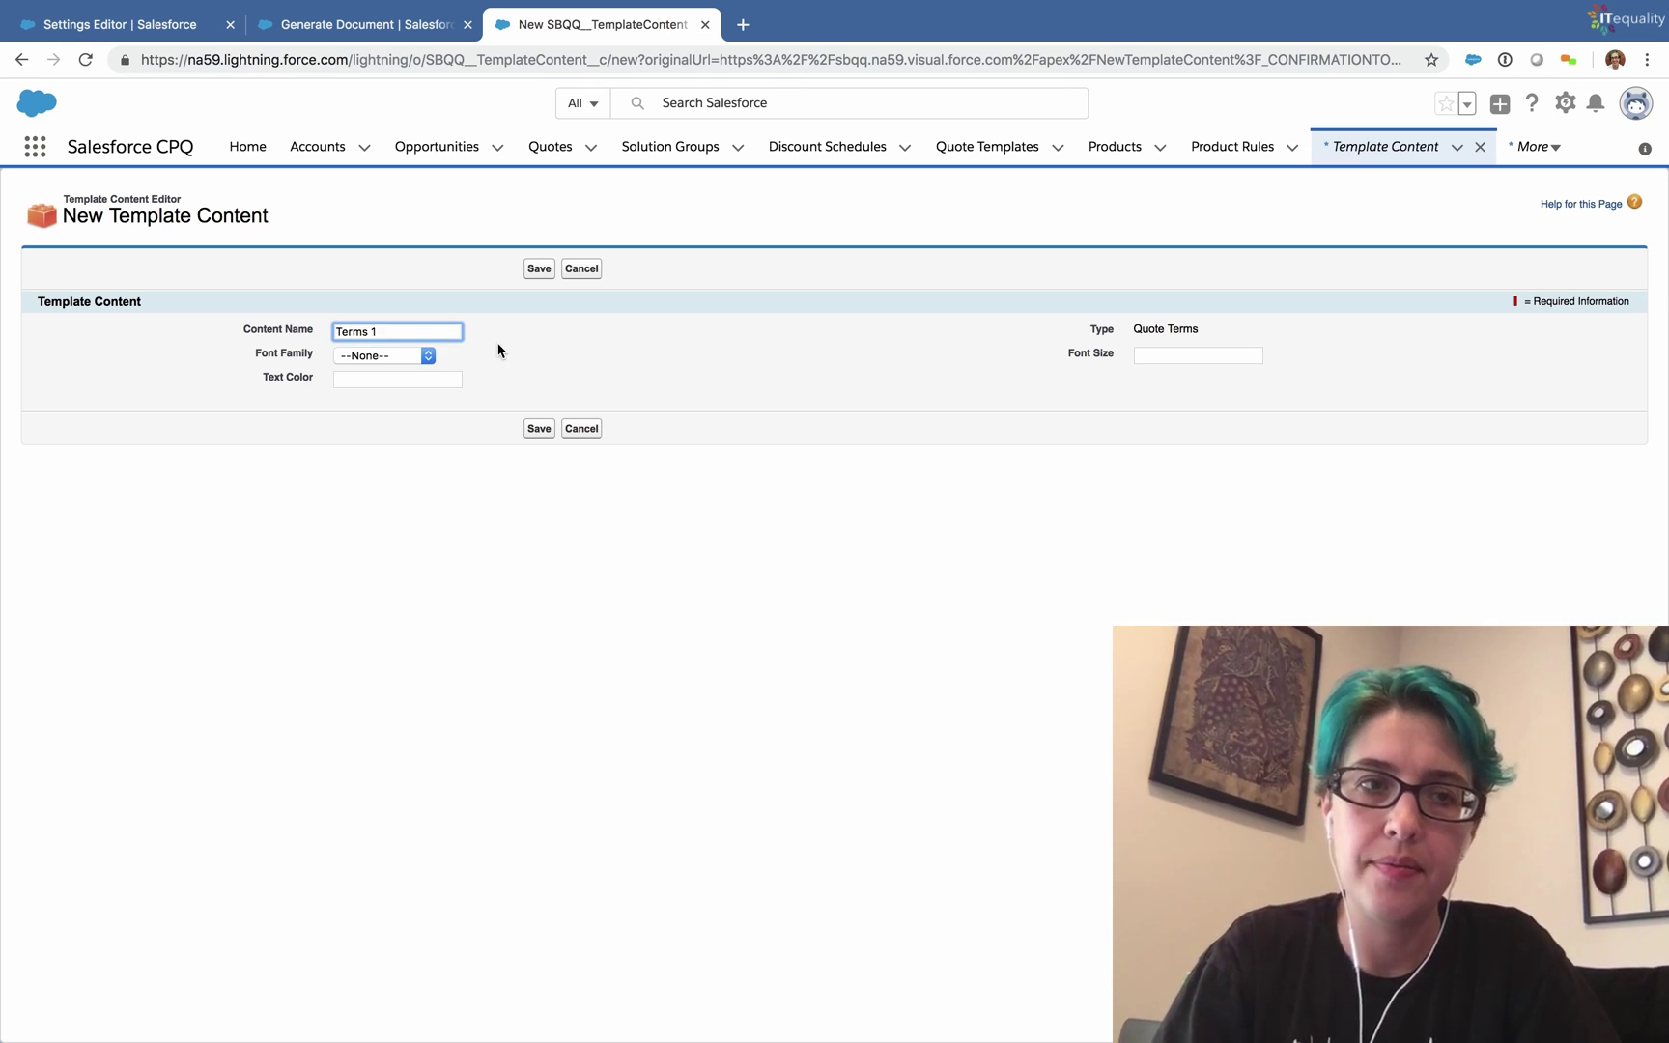
click(537, 270)
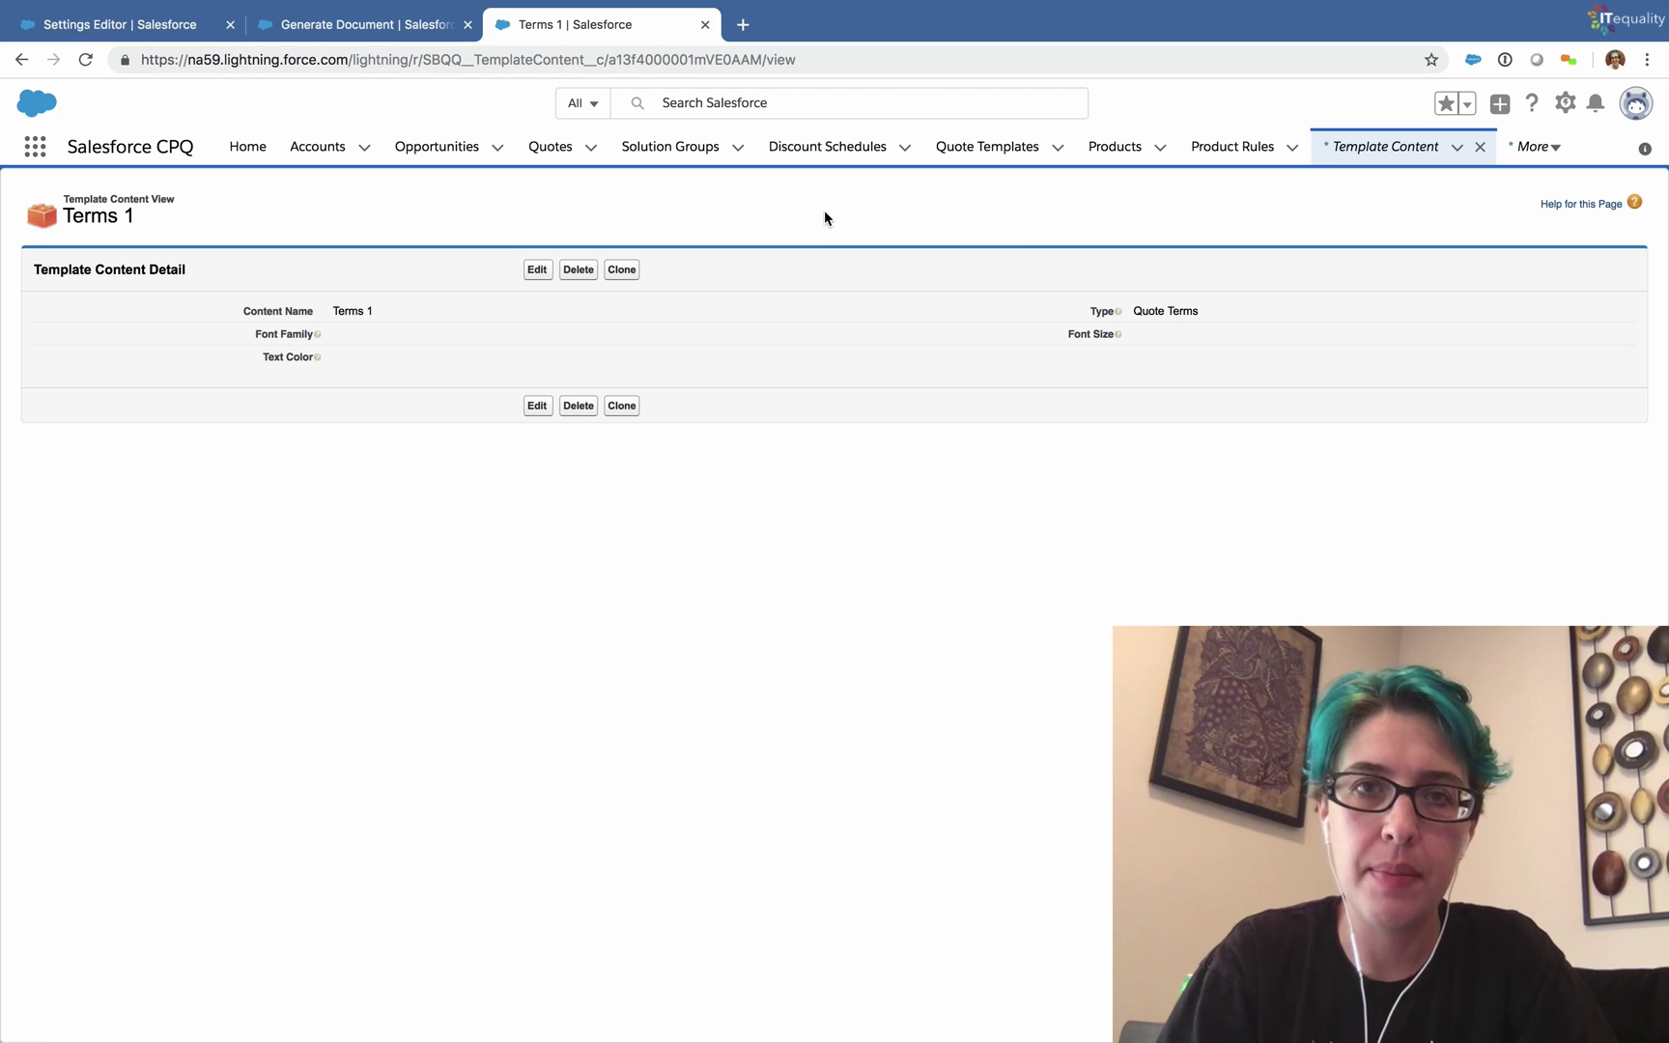
Step: Reopen the Final Draft ITequality Template and start a new section named 'Terms 1'
click(972, 156)
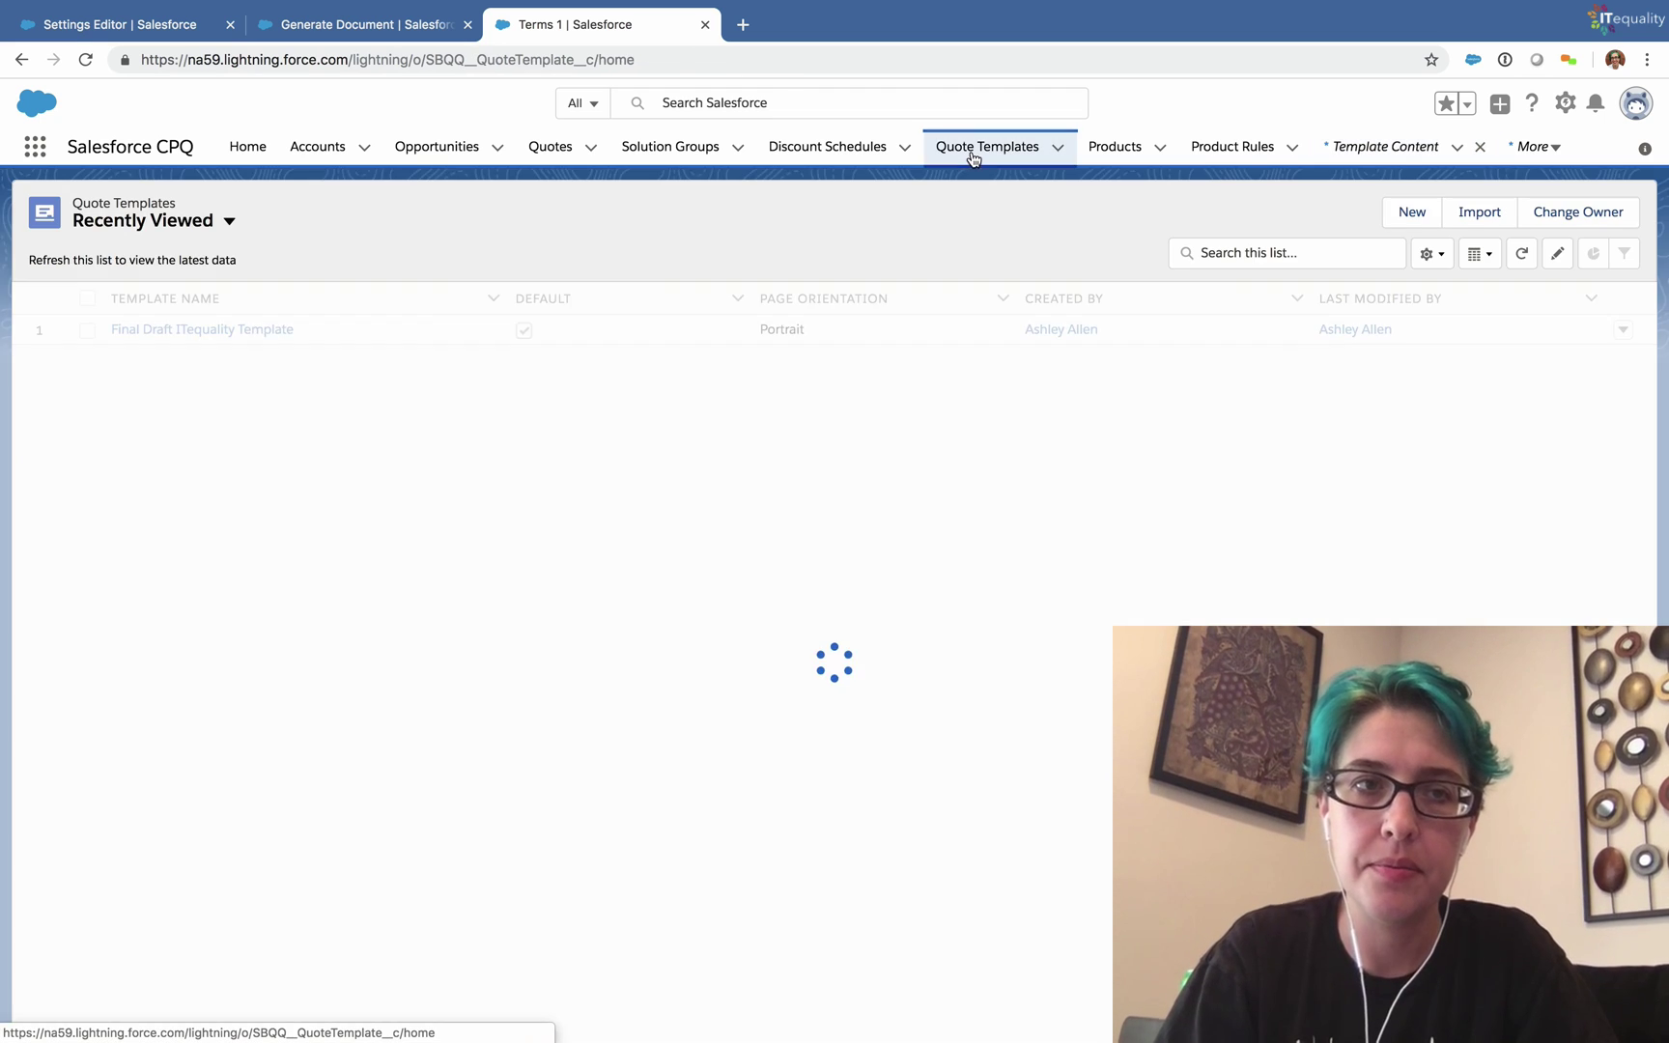
click(283, 330)
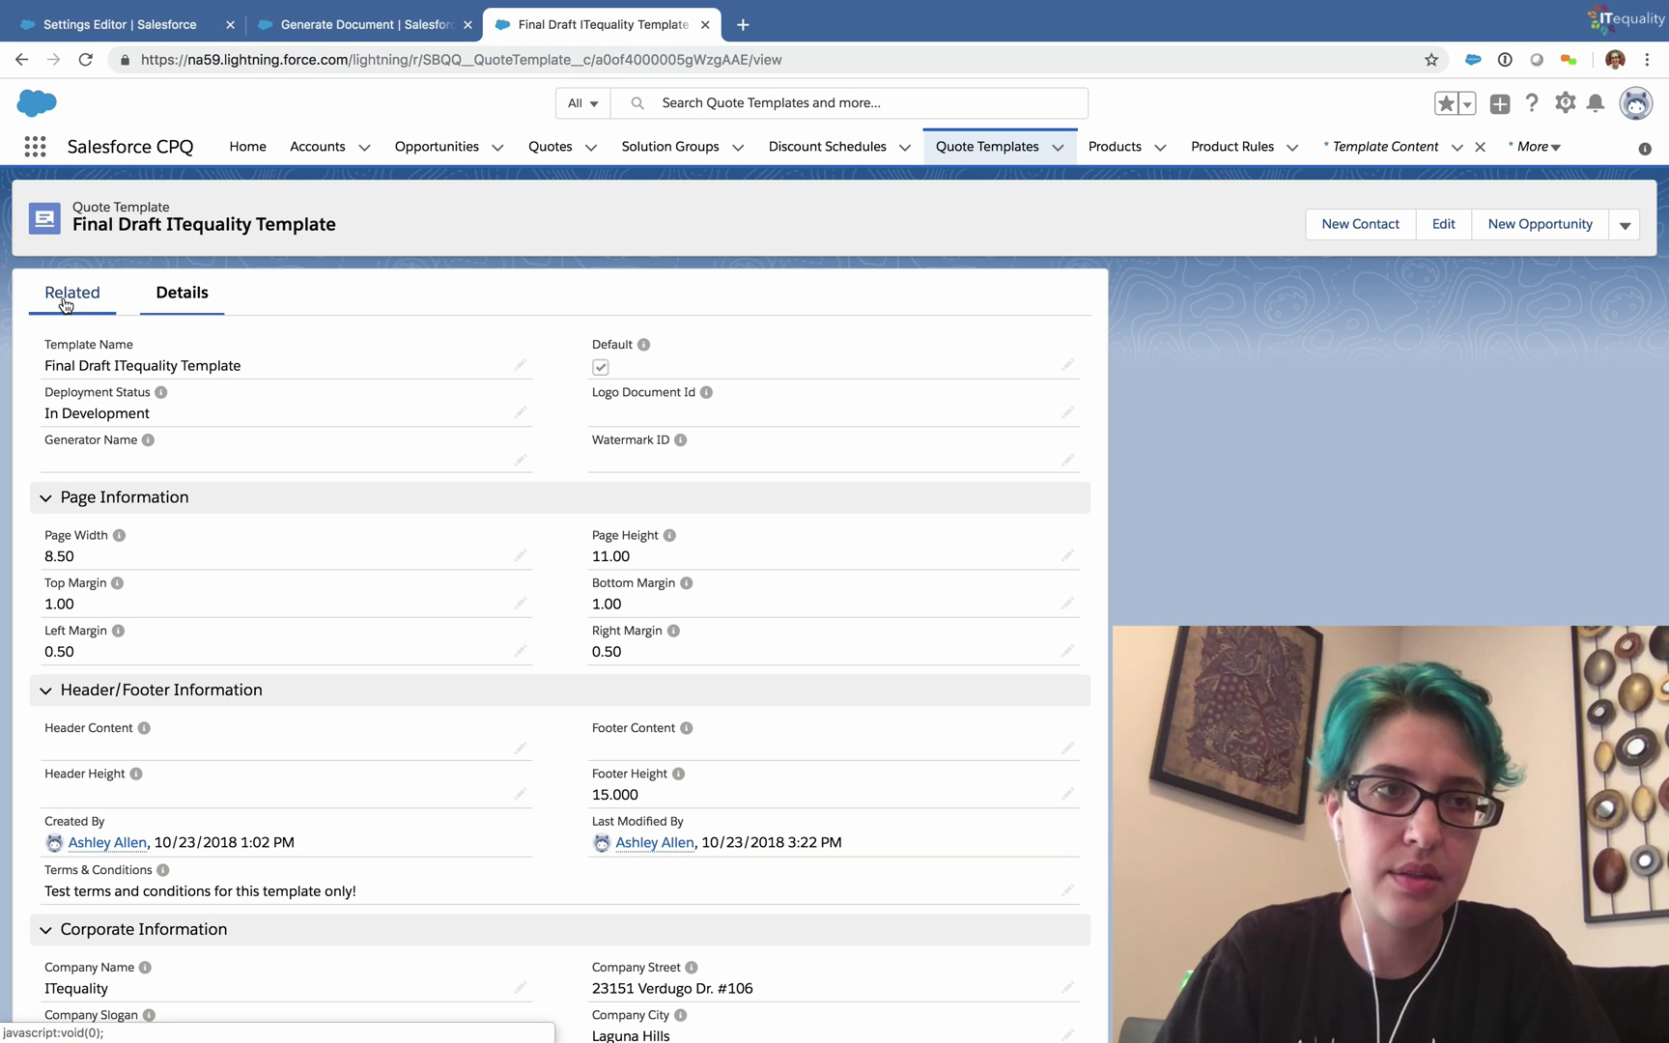
click(64, 301)
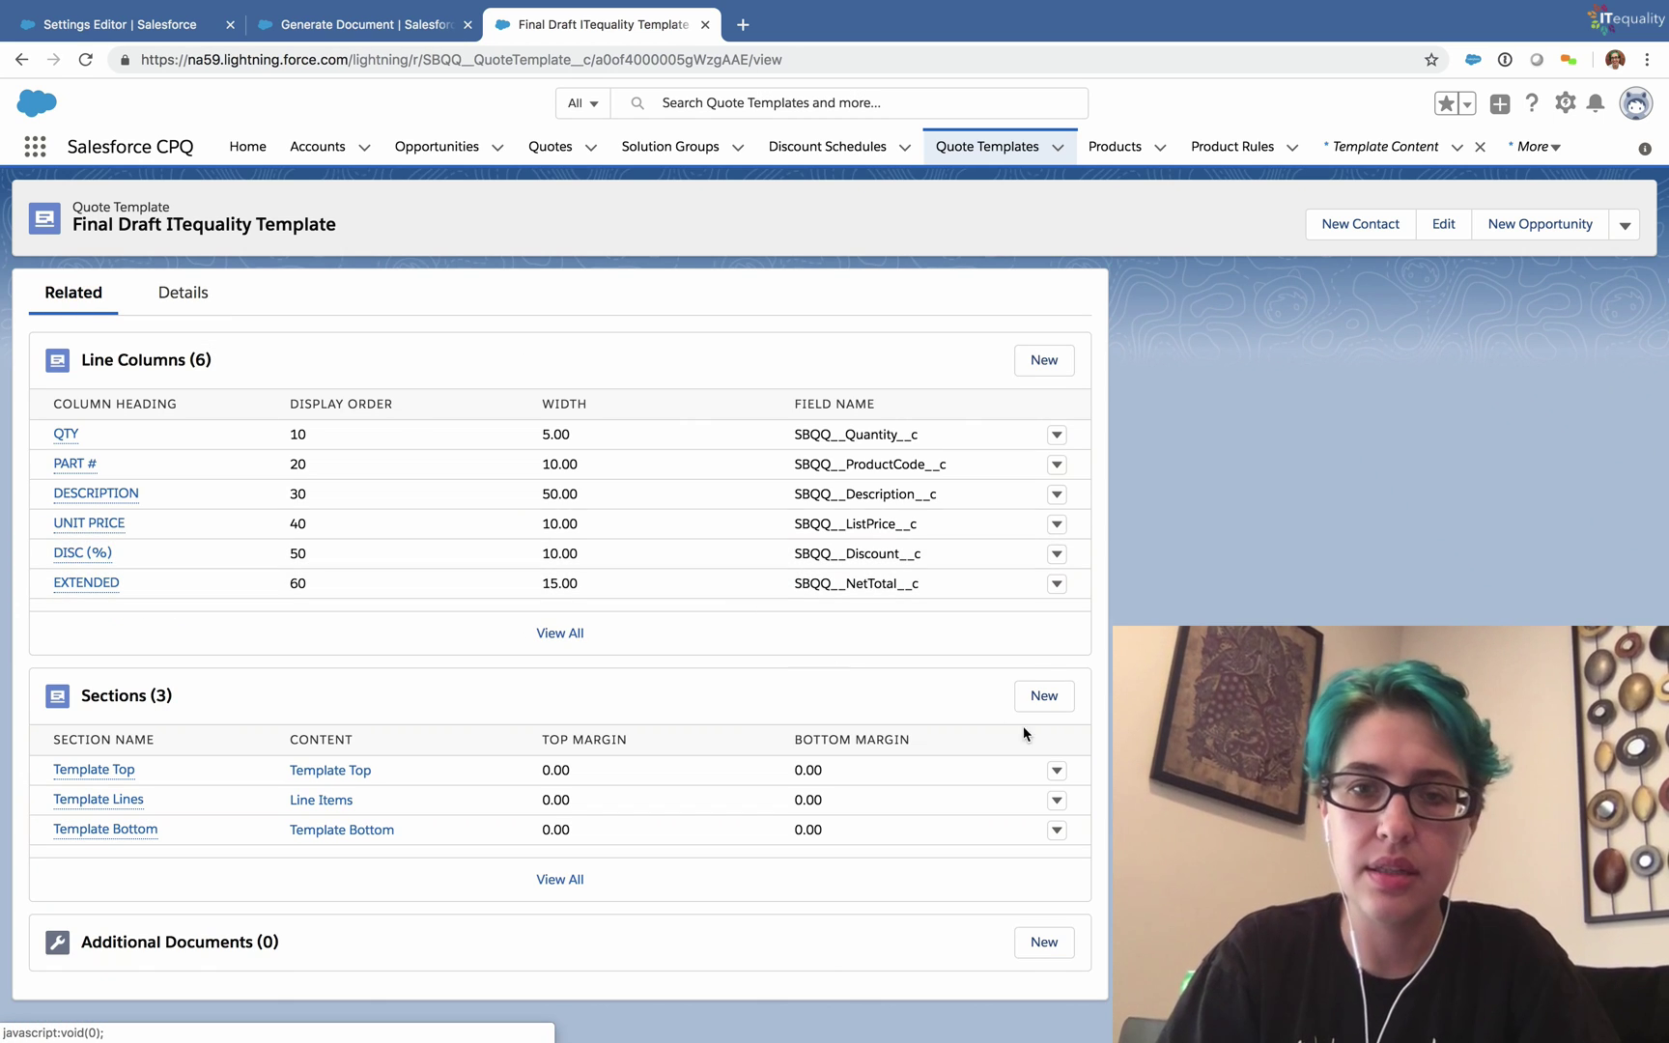
click(1044, 697)
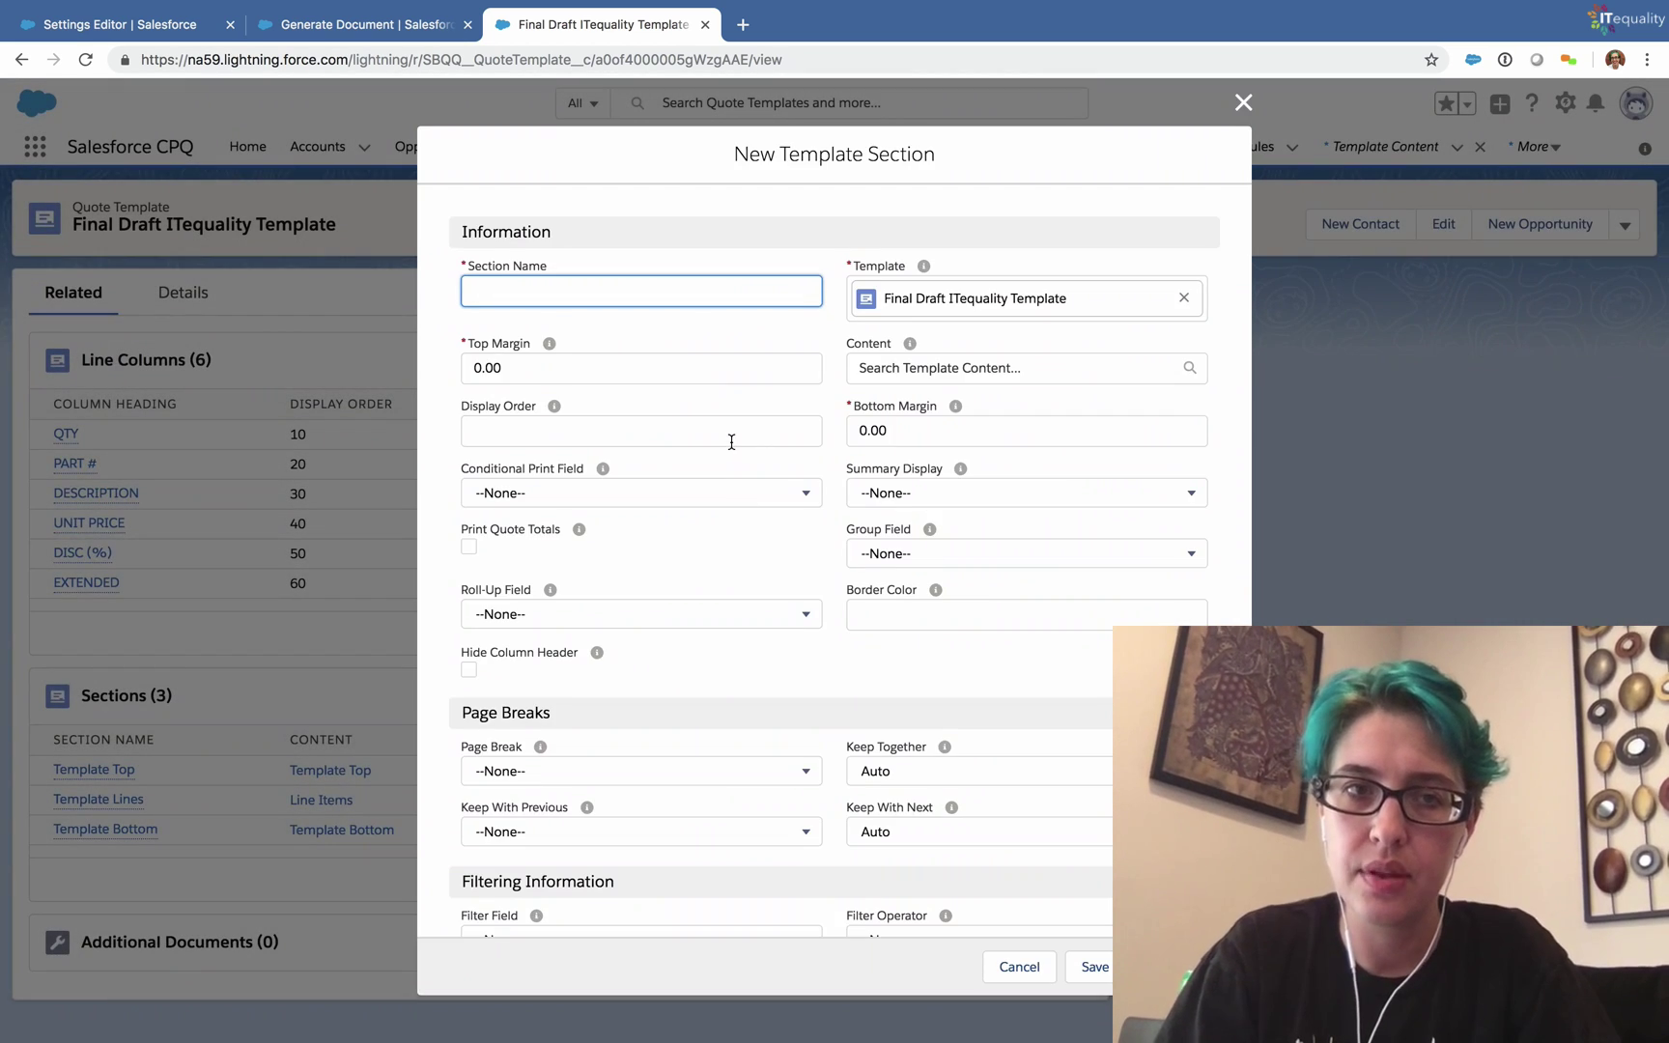
text(Terms)
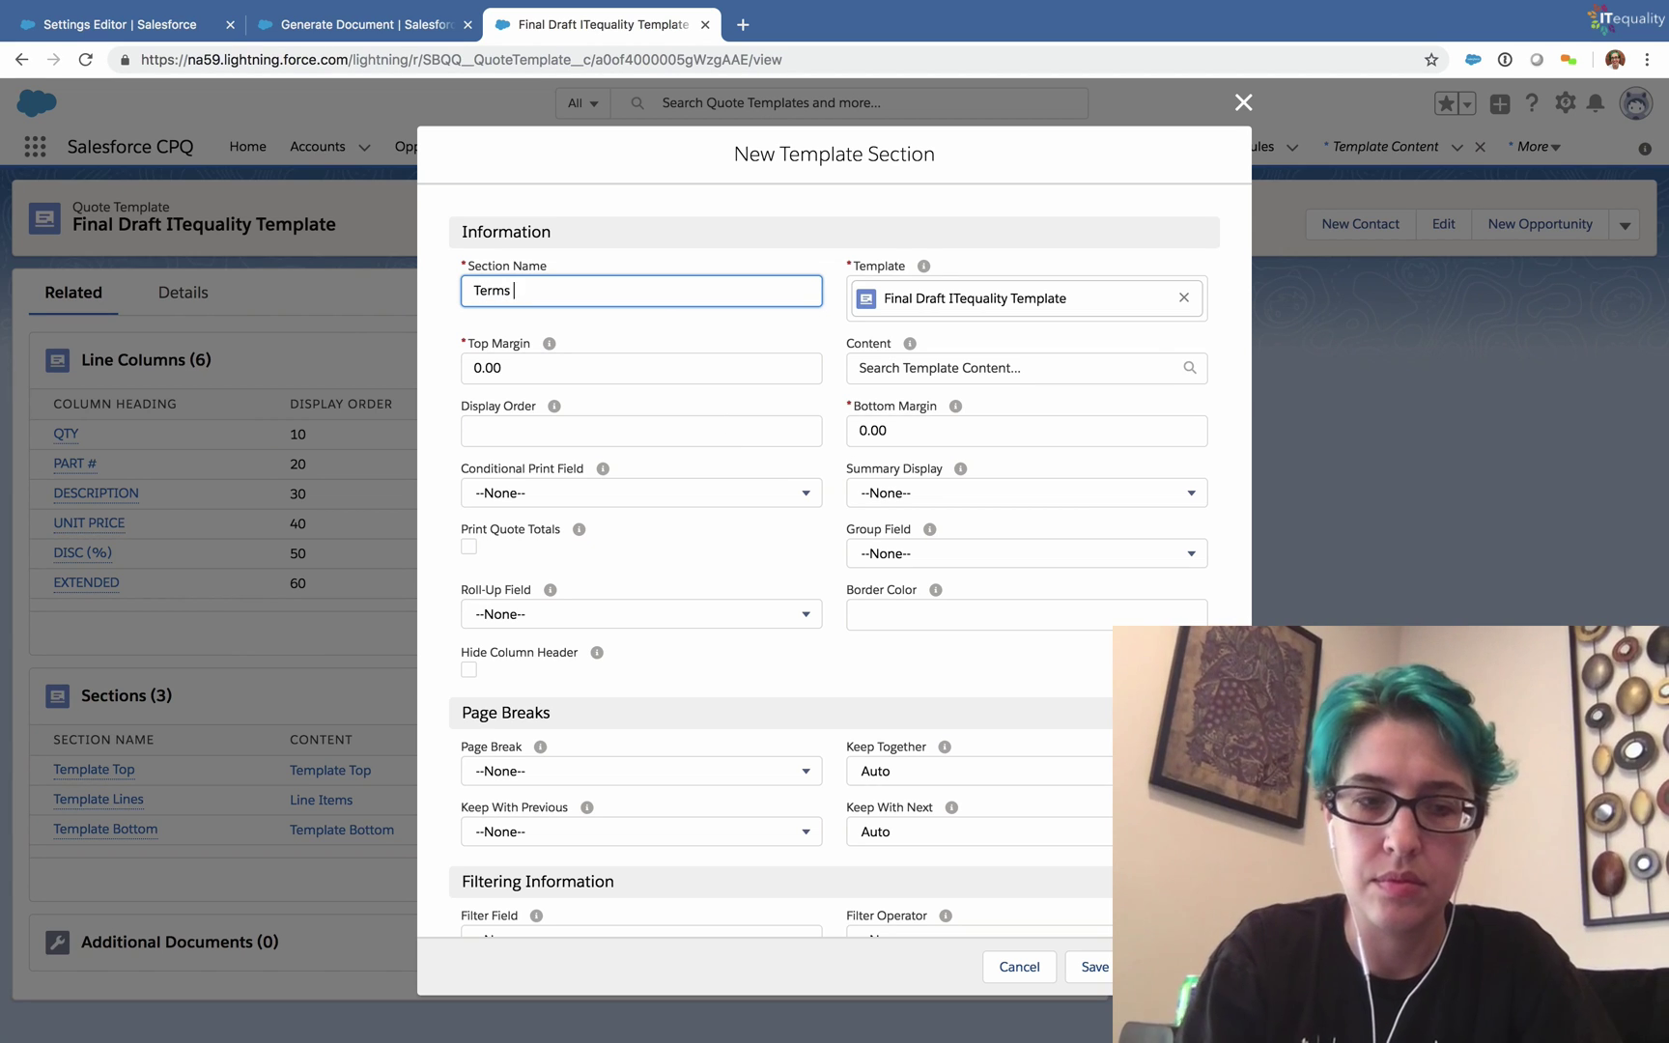
text( 1)
Step: Attach the Terms 1 content, set display order 4, and save the section
click(971, 368)
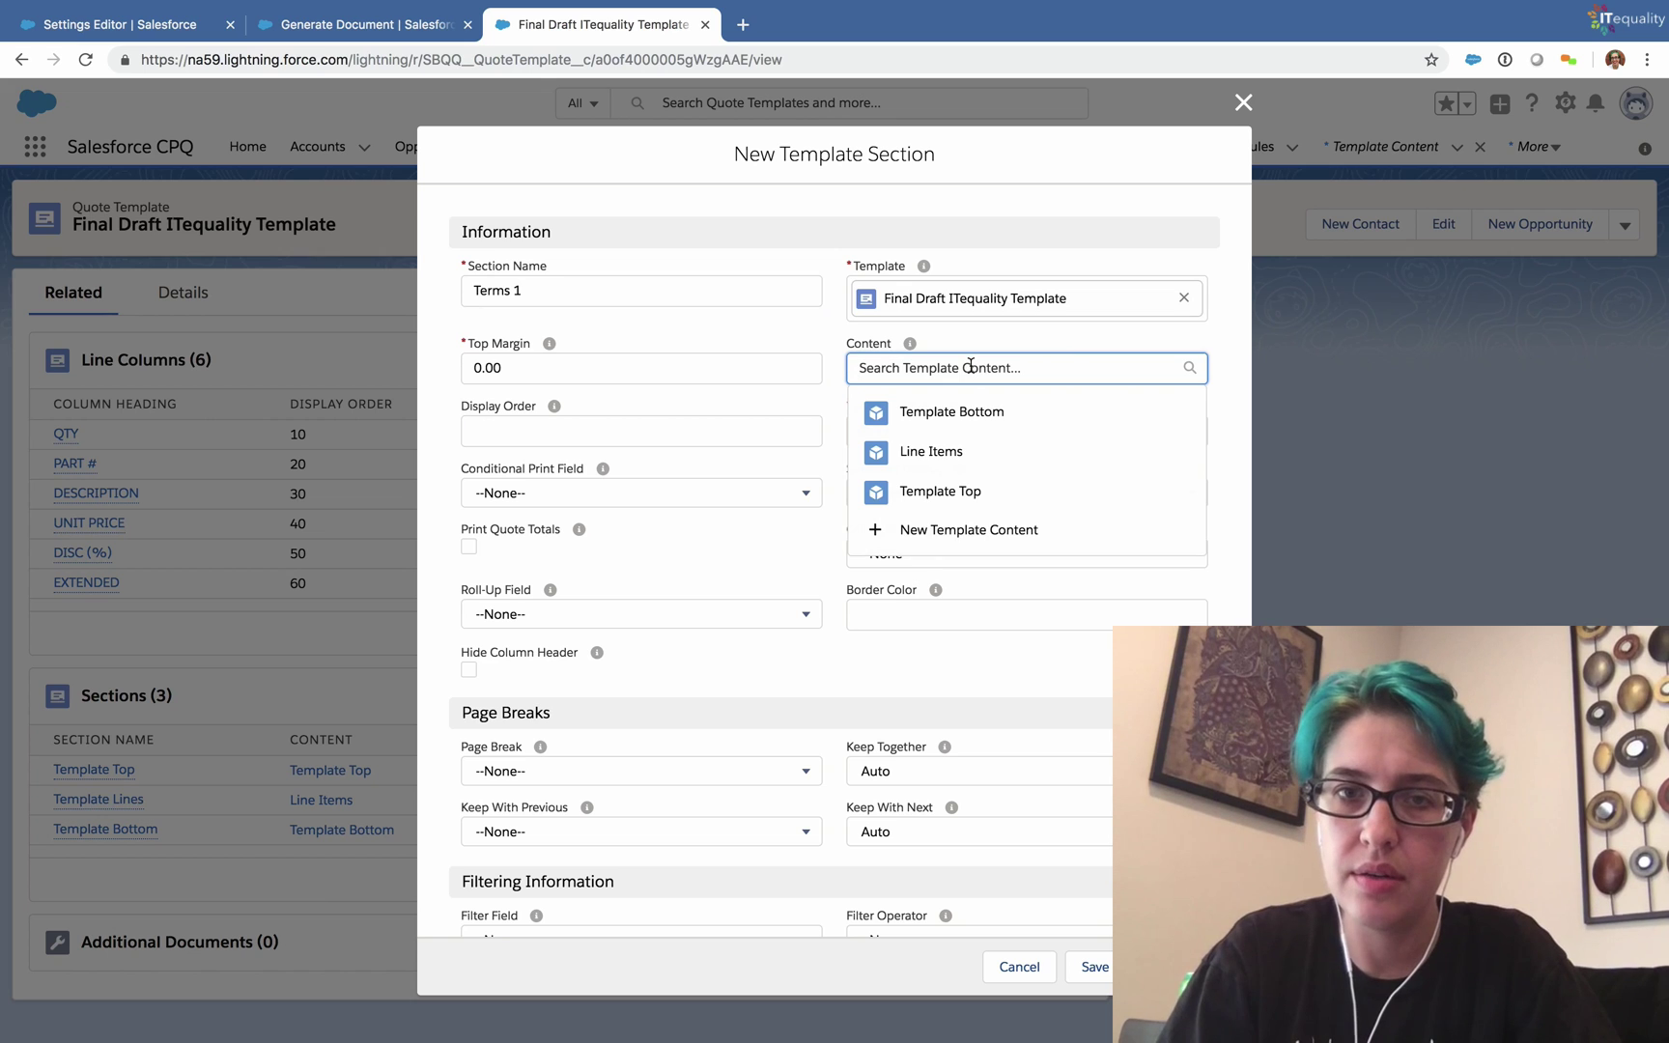
text(terms)
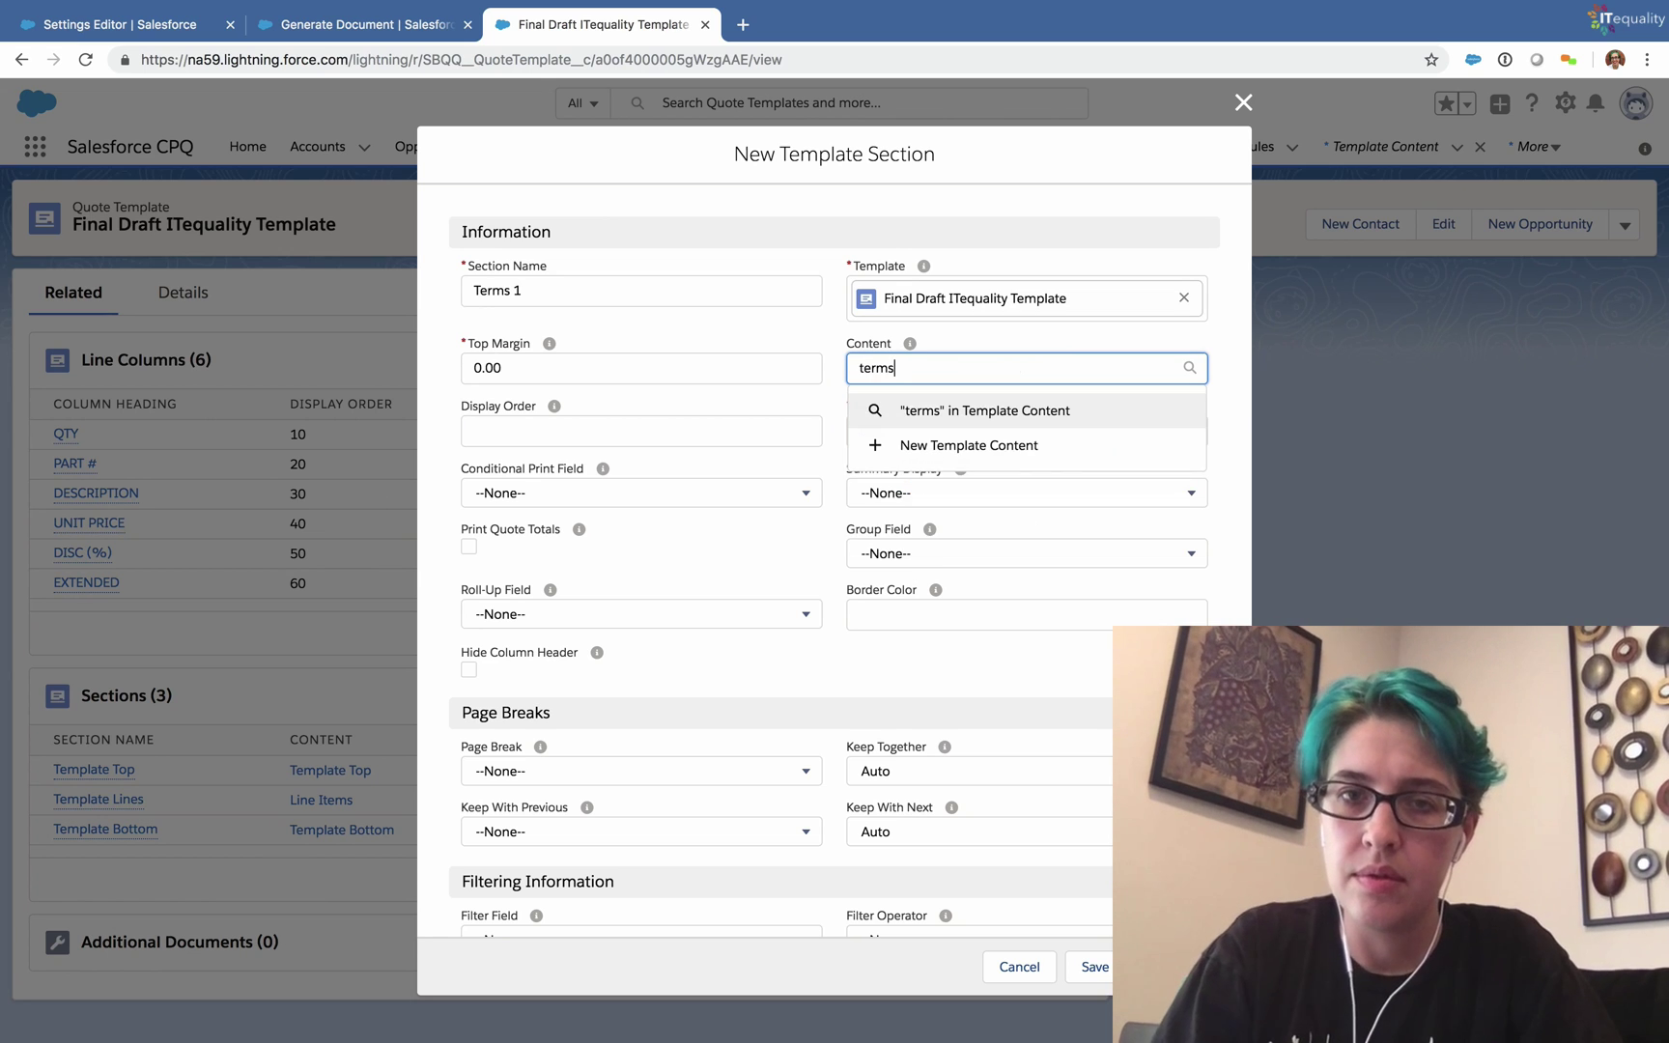
text( 1)
click(950, 413)
click(137, 394)
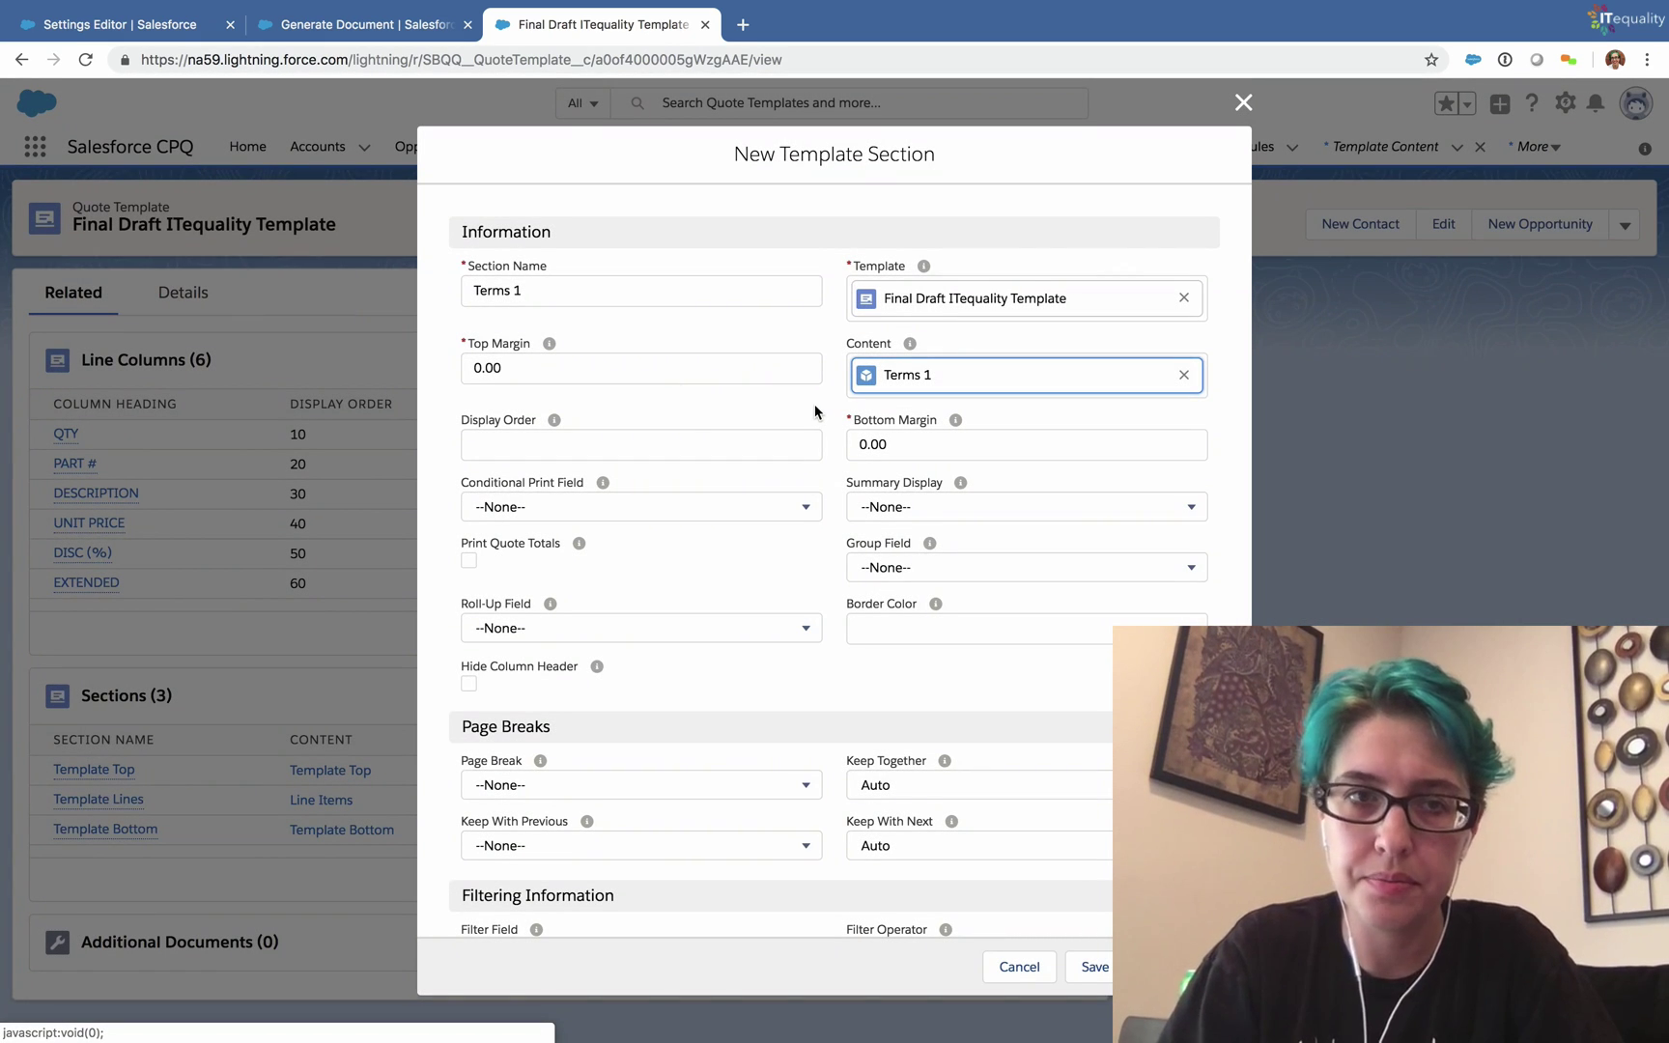
click(715, 439)
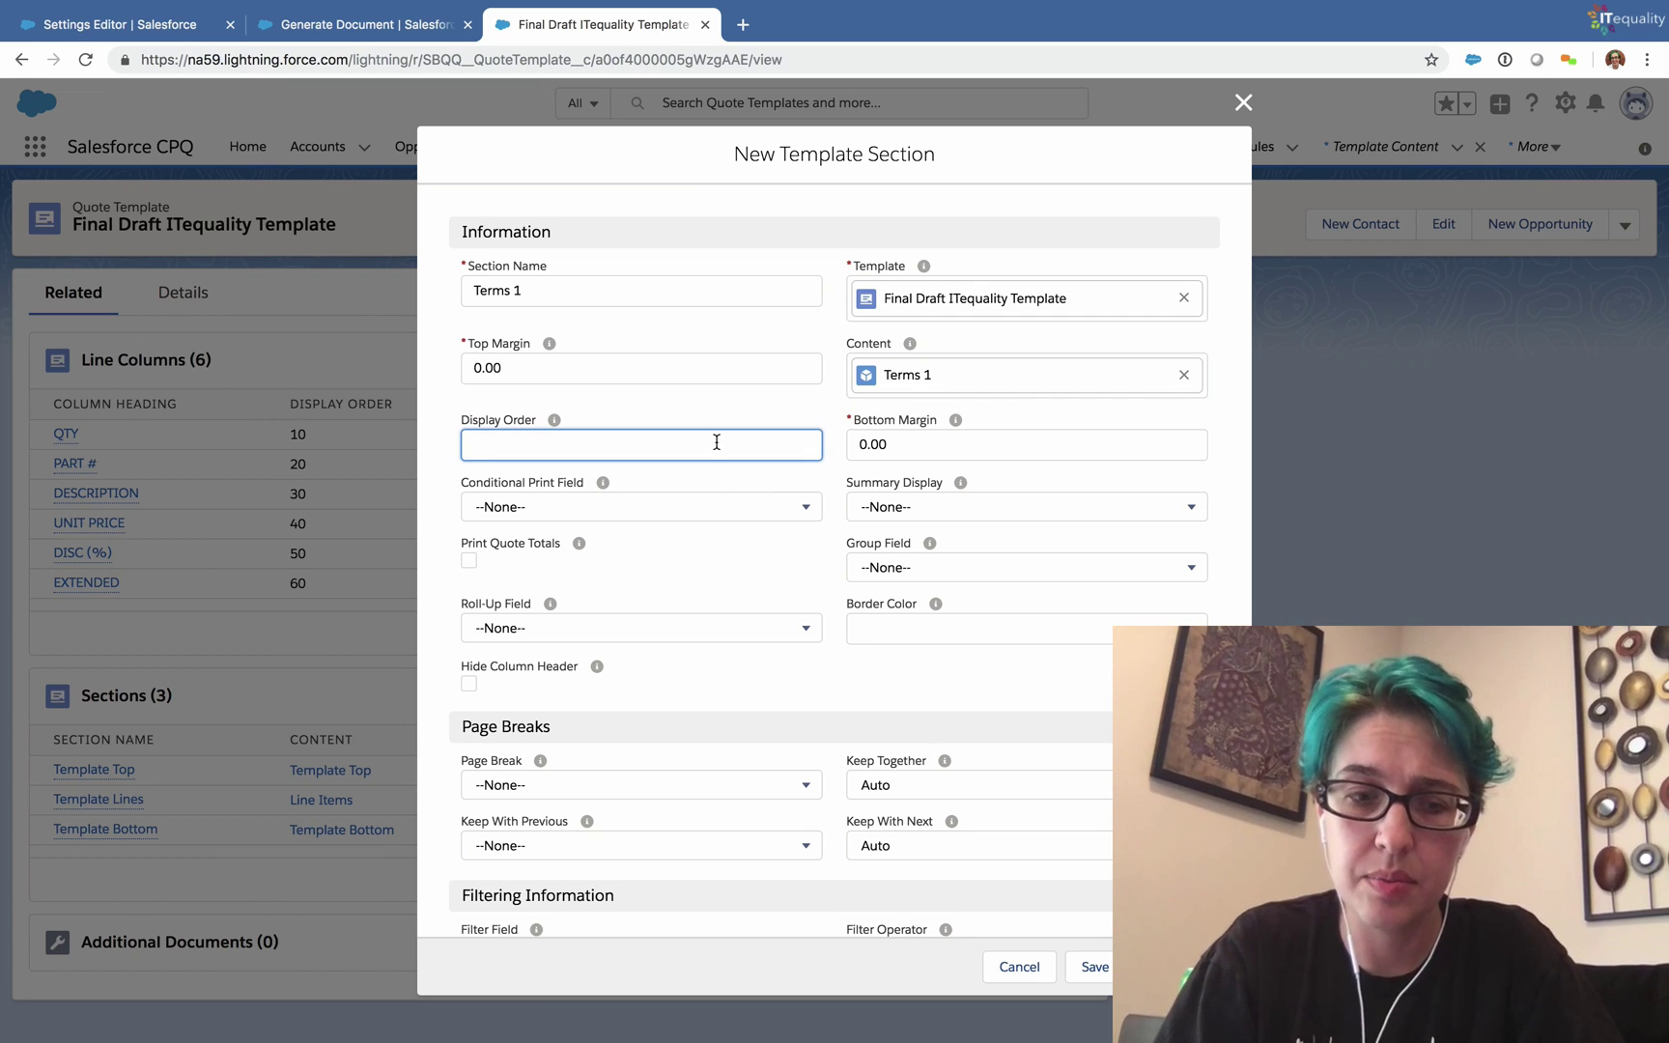
text(4)
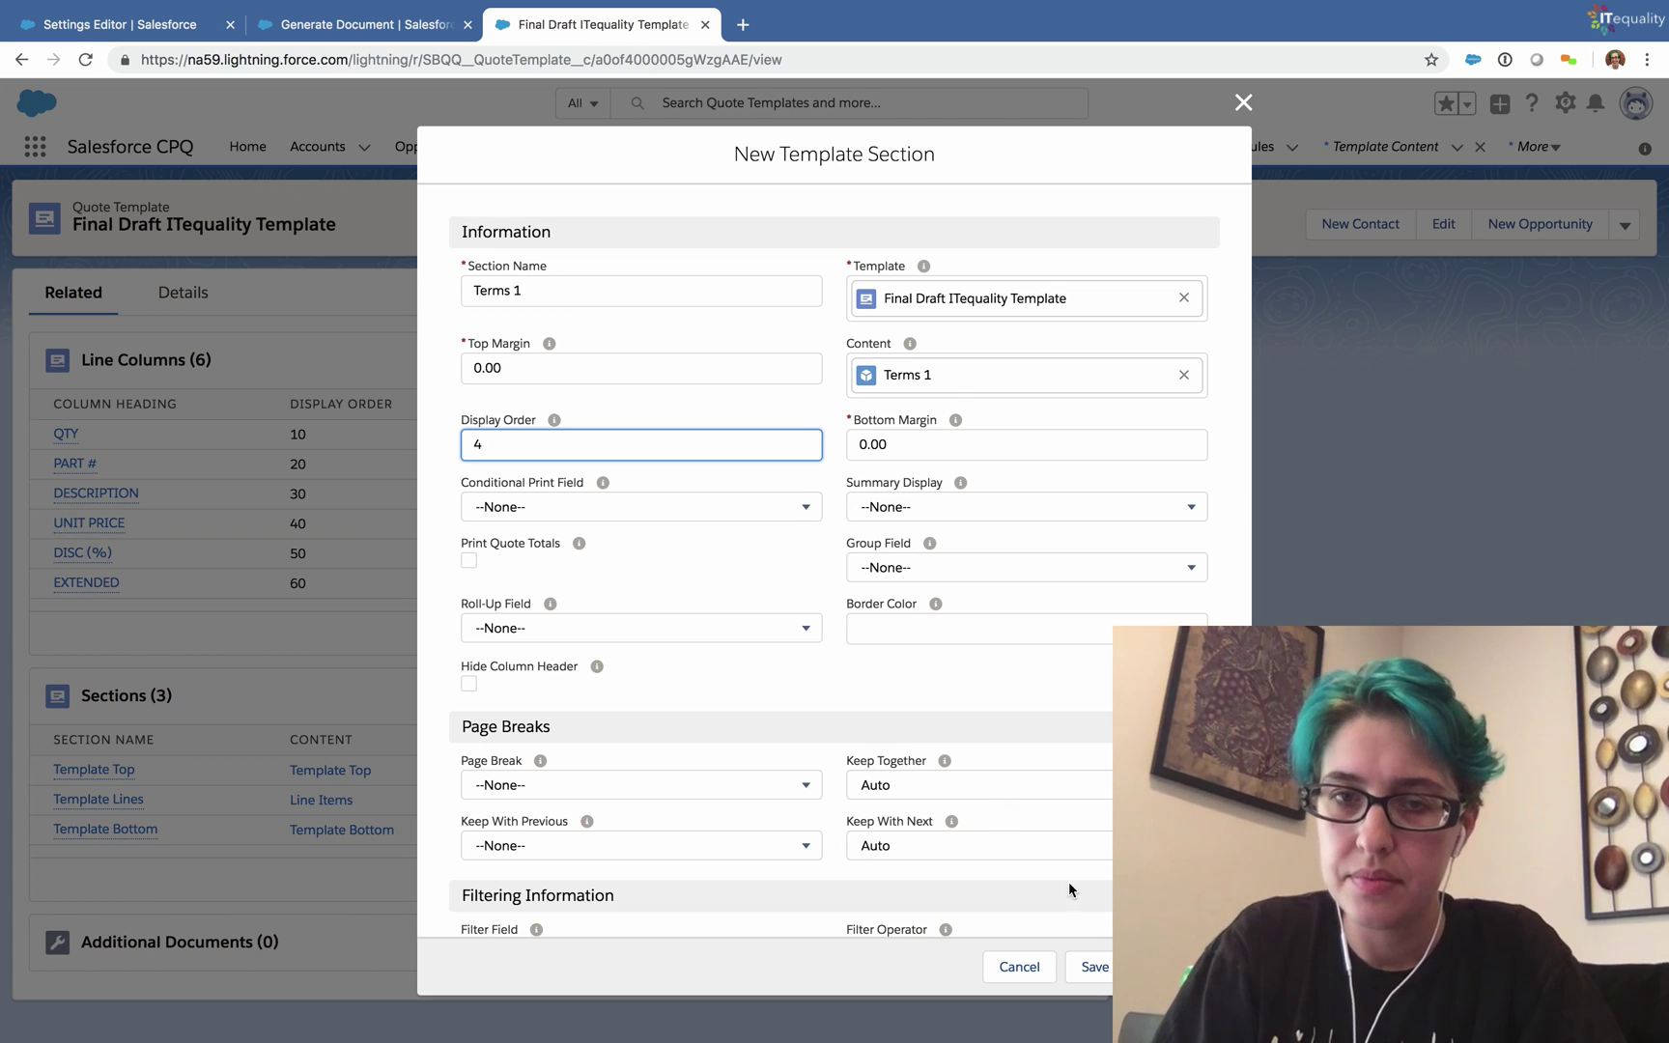
click(1094, 967)
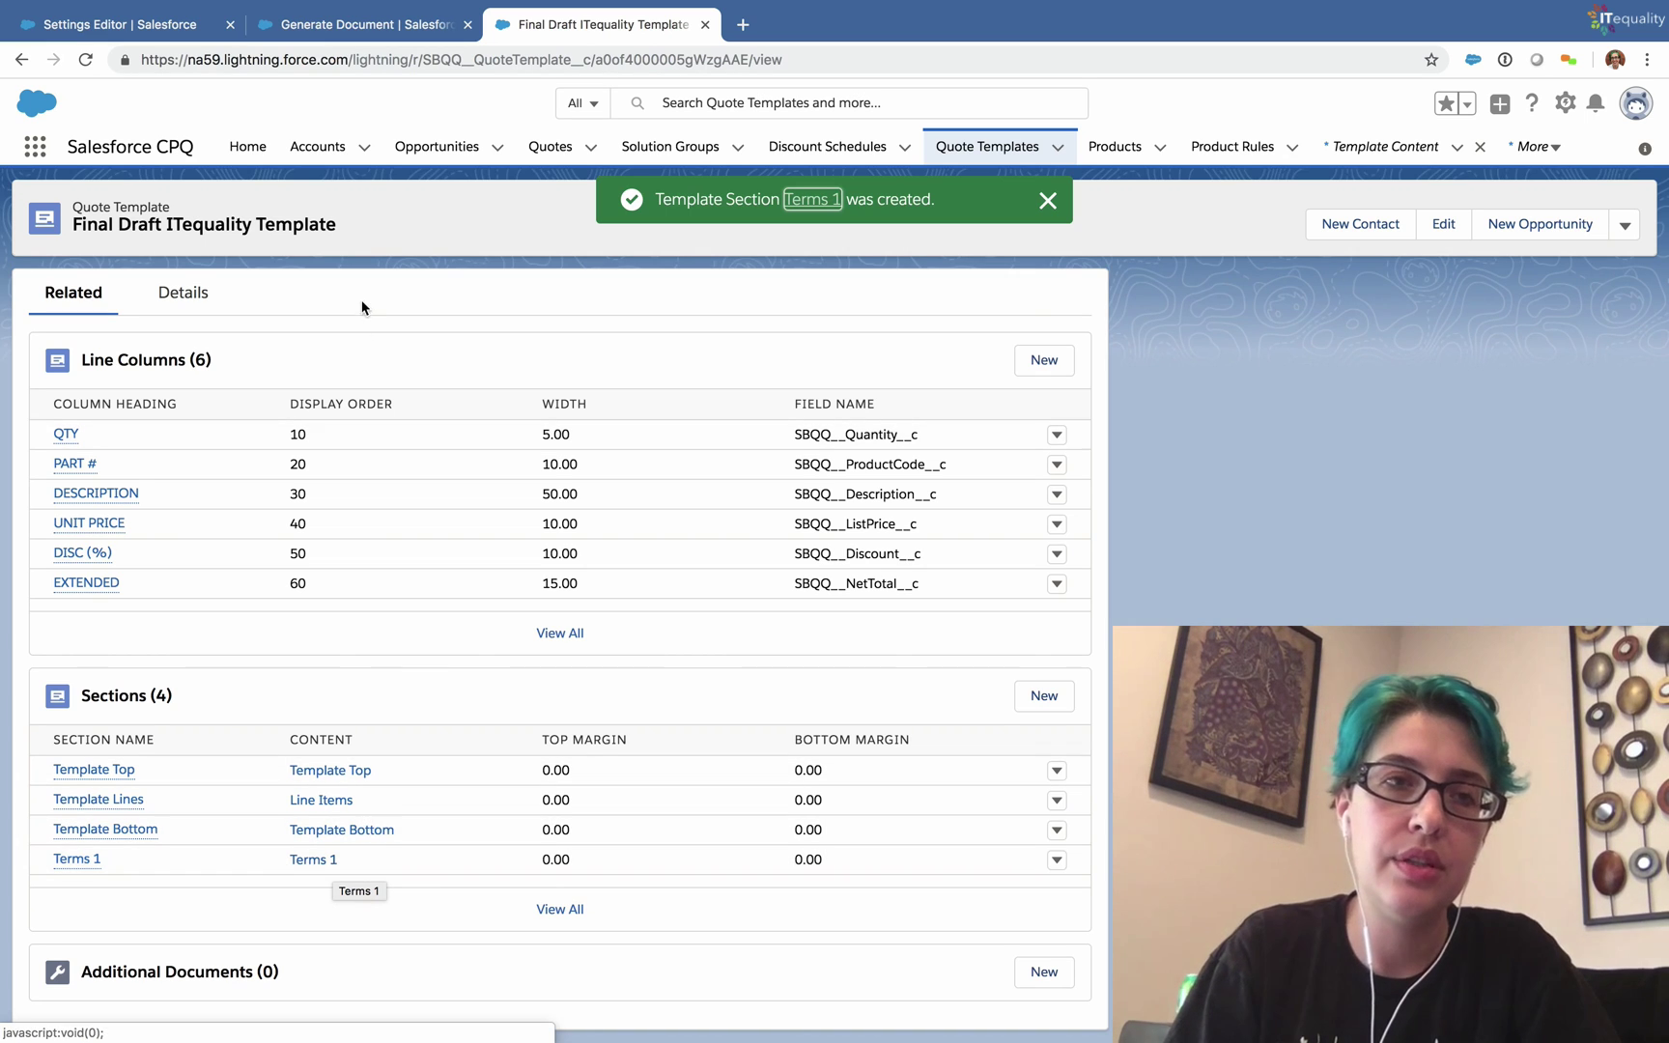
Step: Regenerate the quote preview, scroll through it, then return to the template record
click(358, 24)
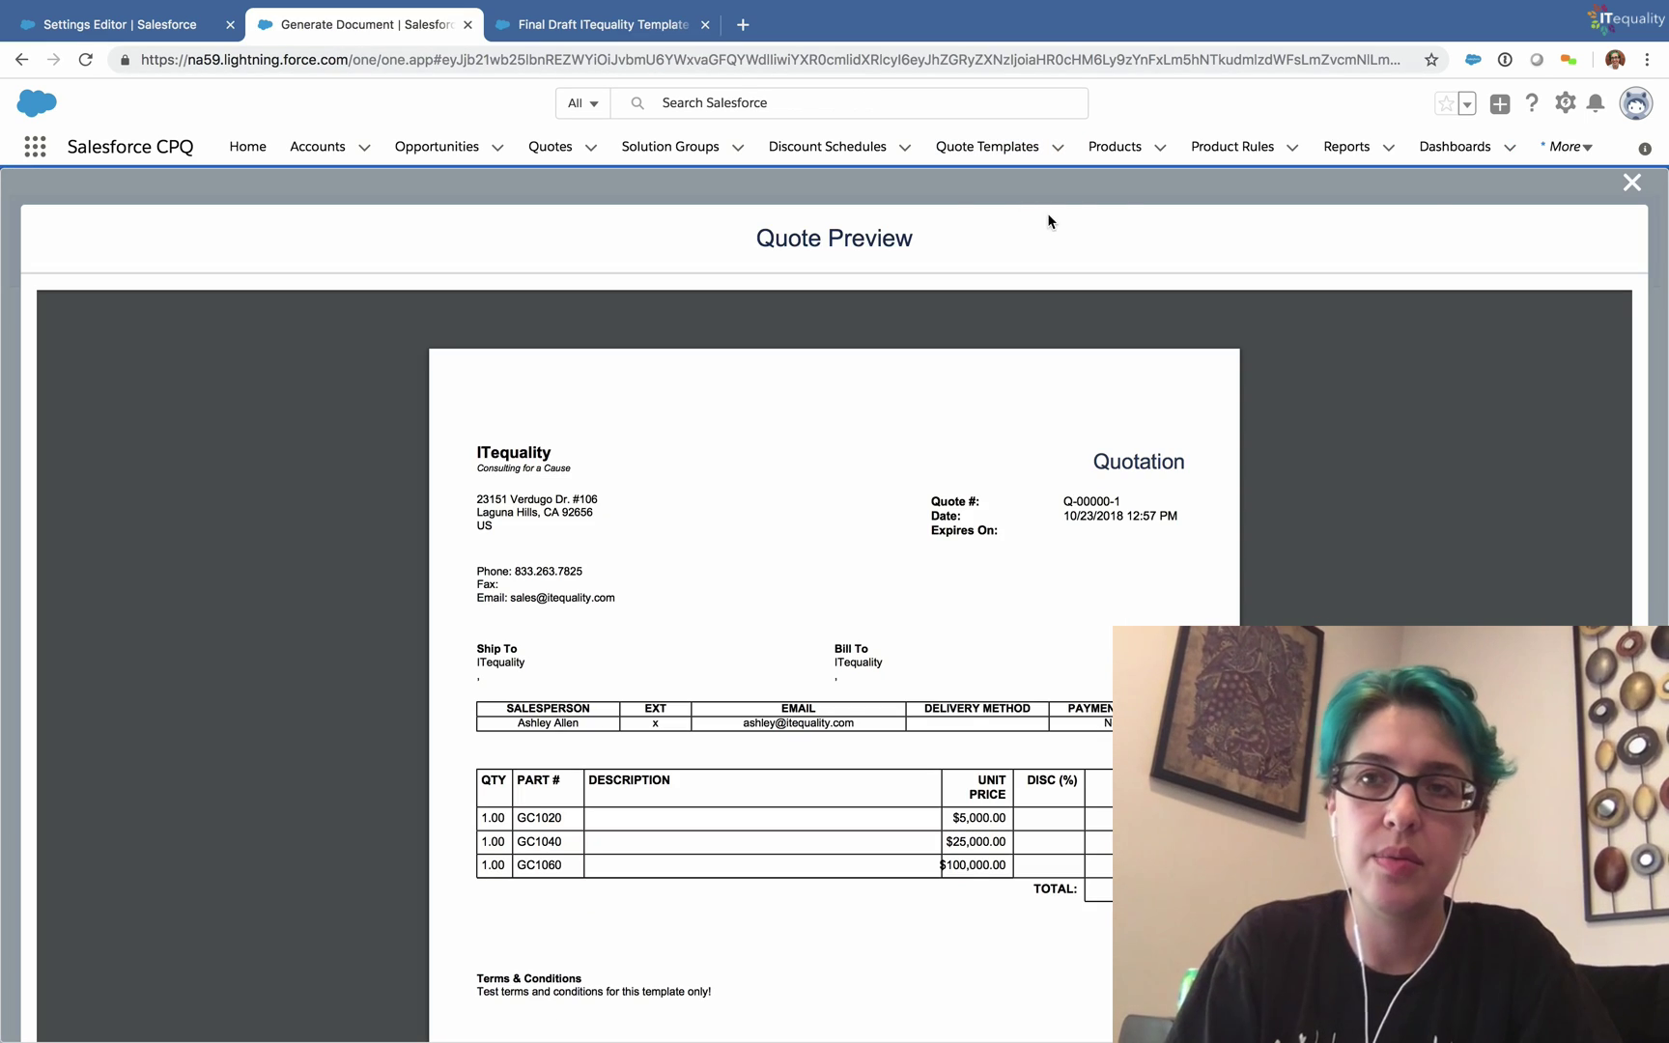
click(1631, 181)
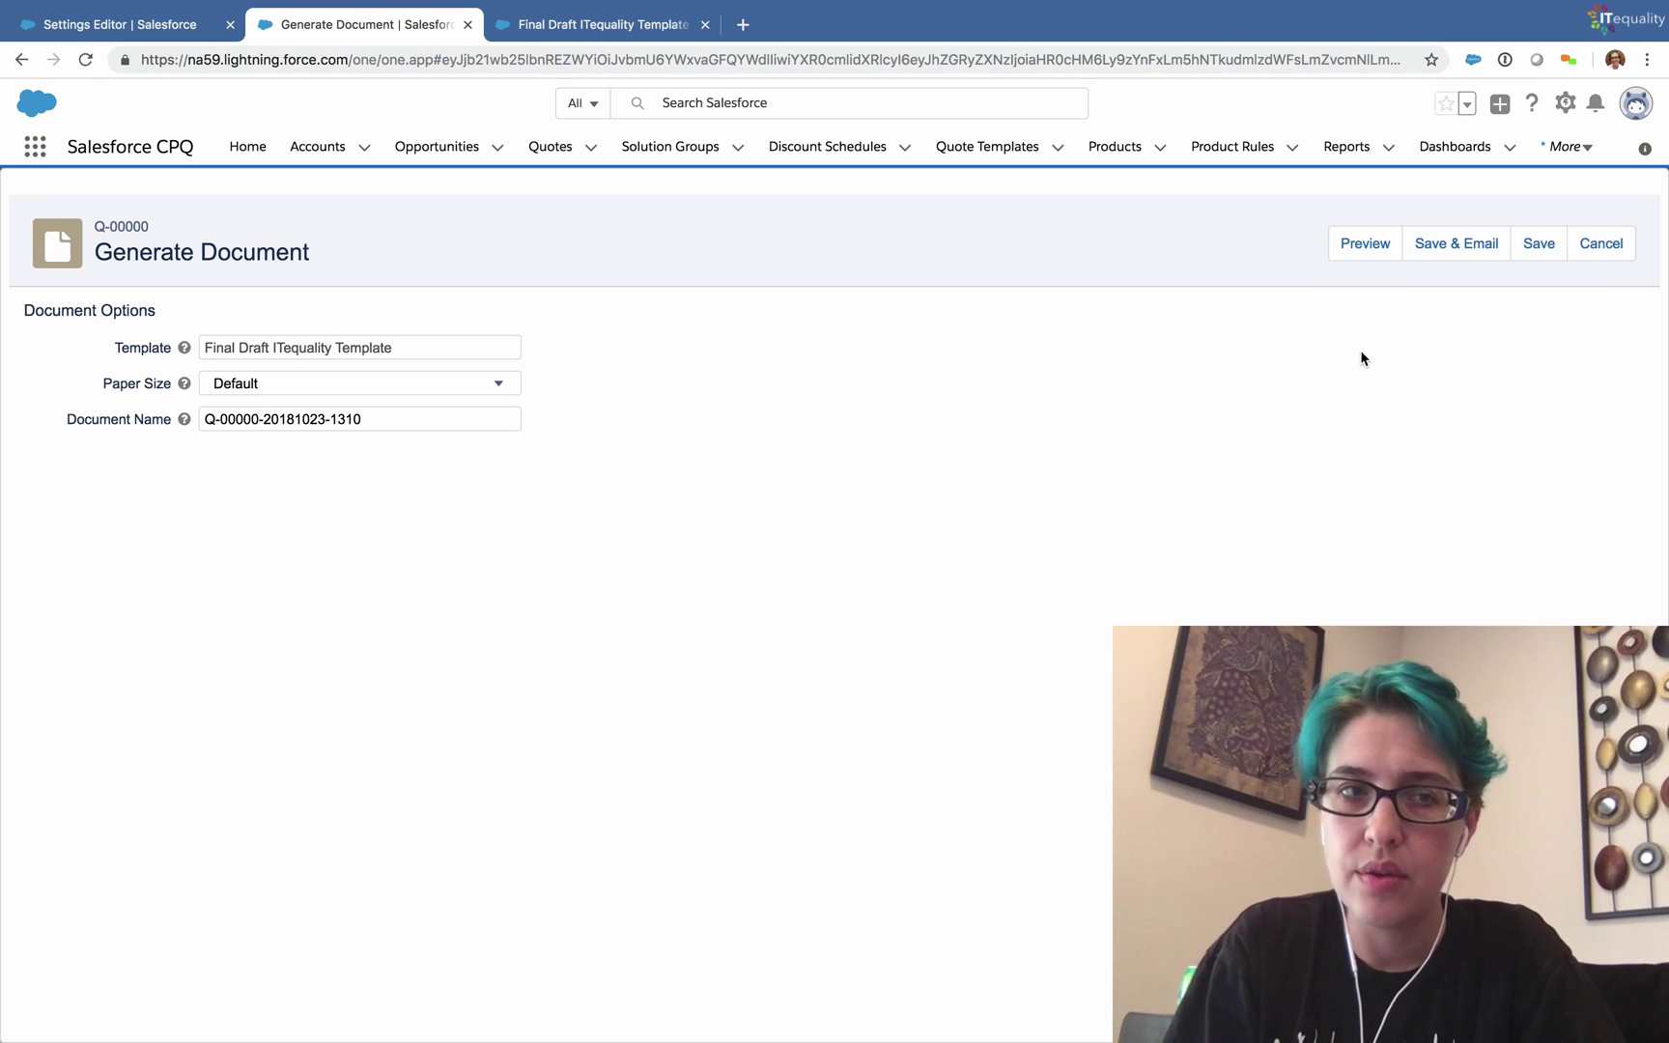
click(1355, 244)
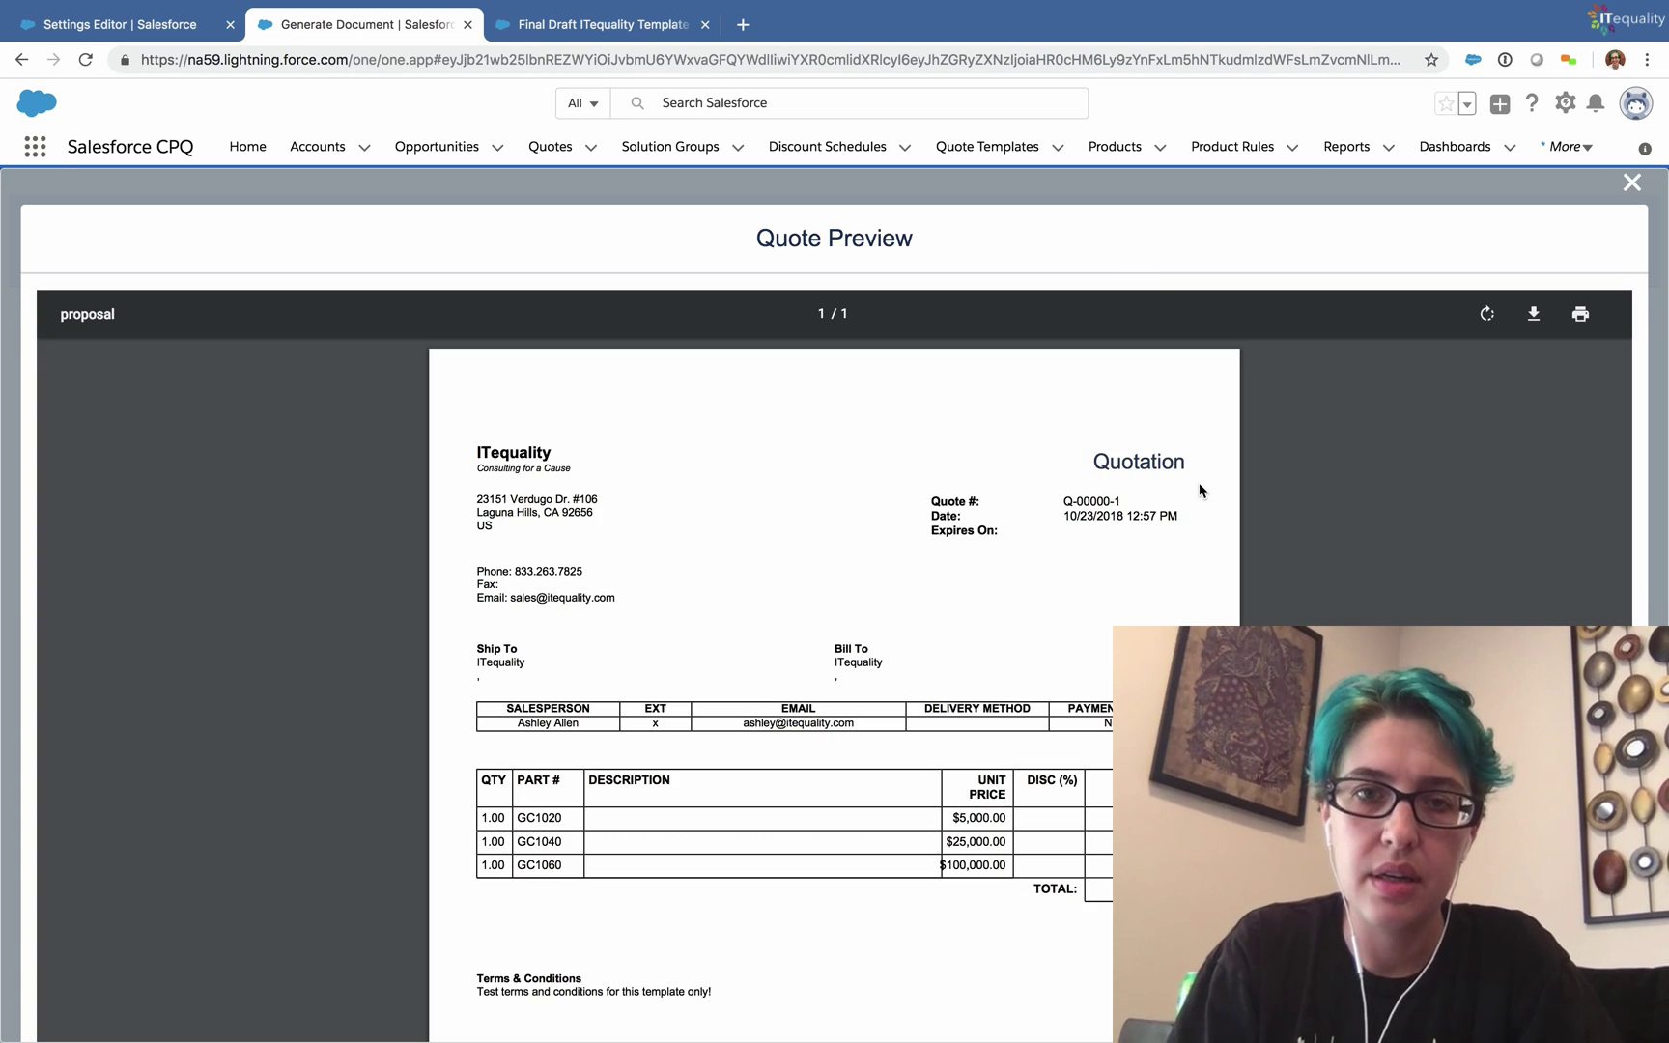
scroll(1198, 483, down, 5)
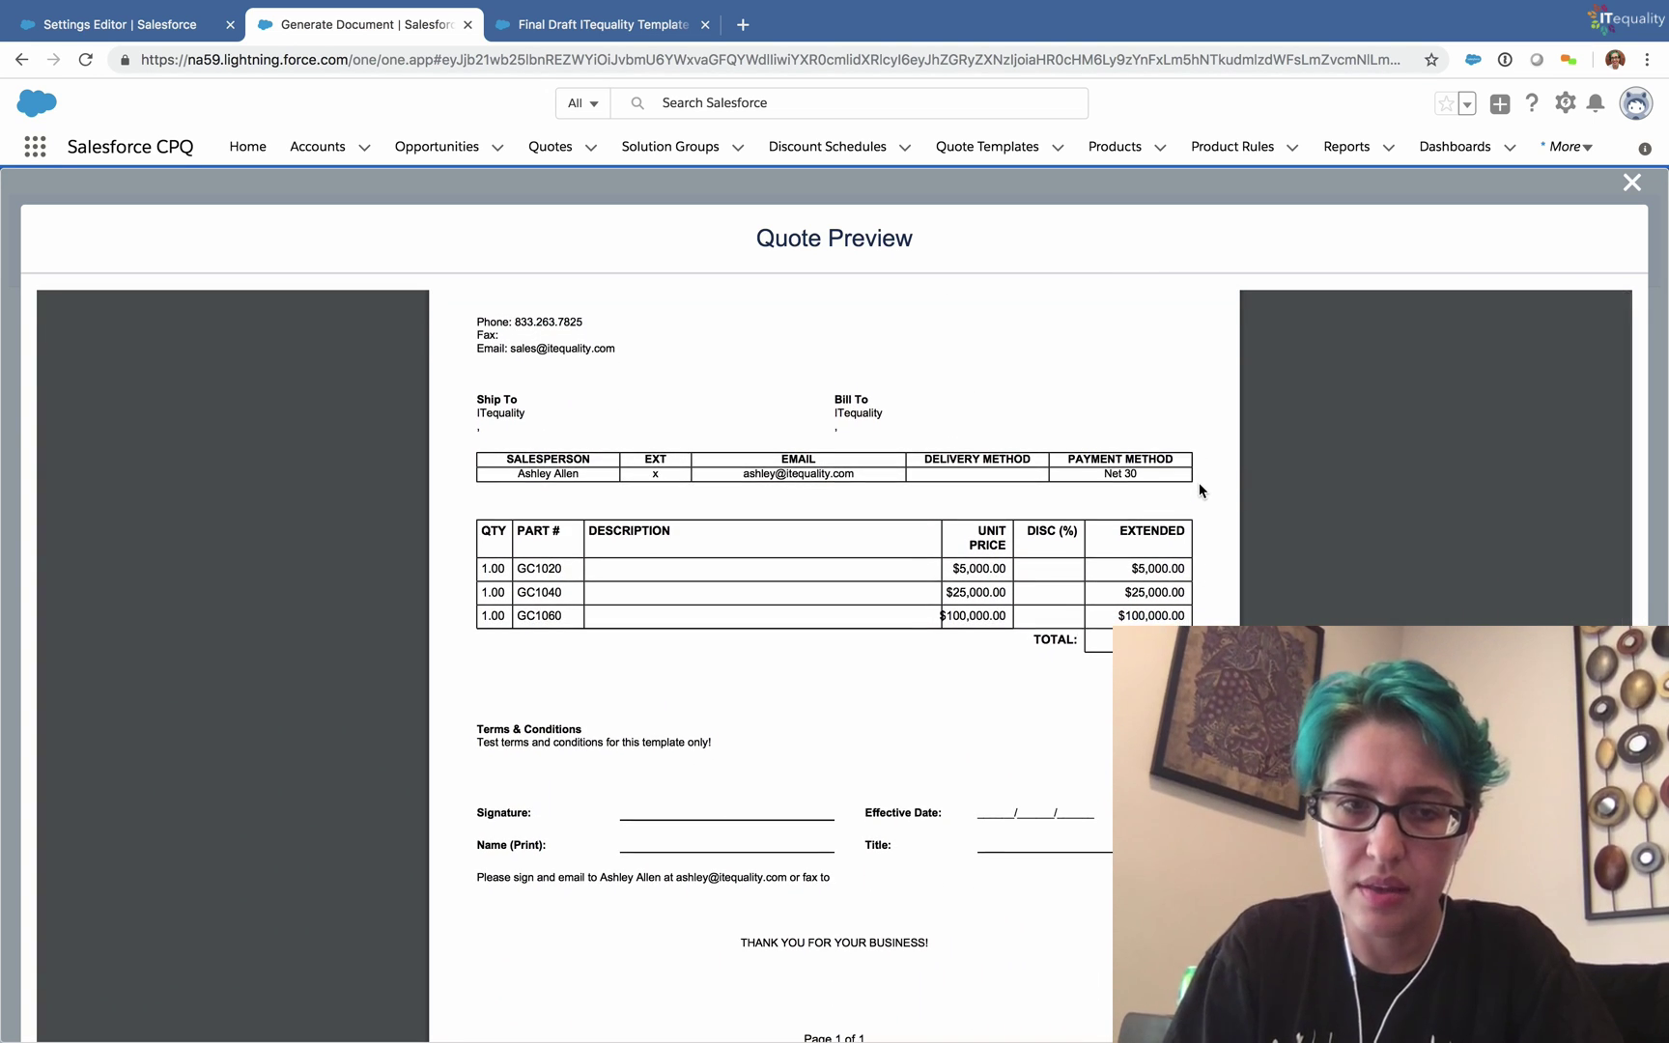
click(612, 26)
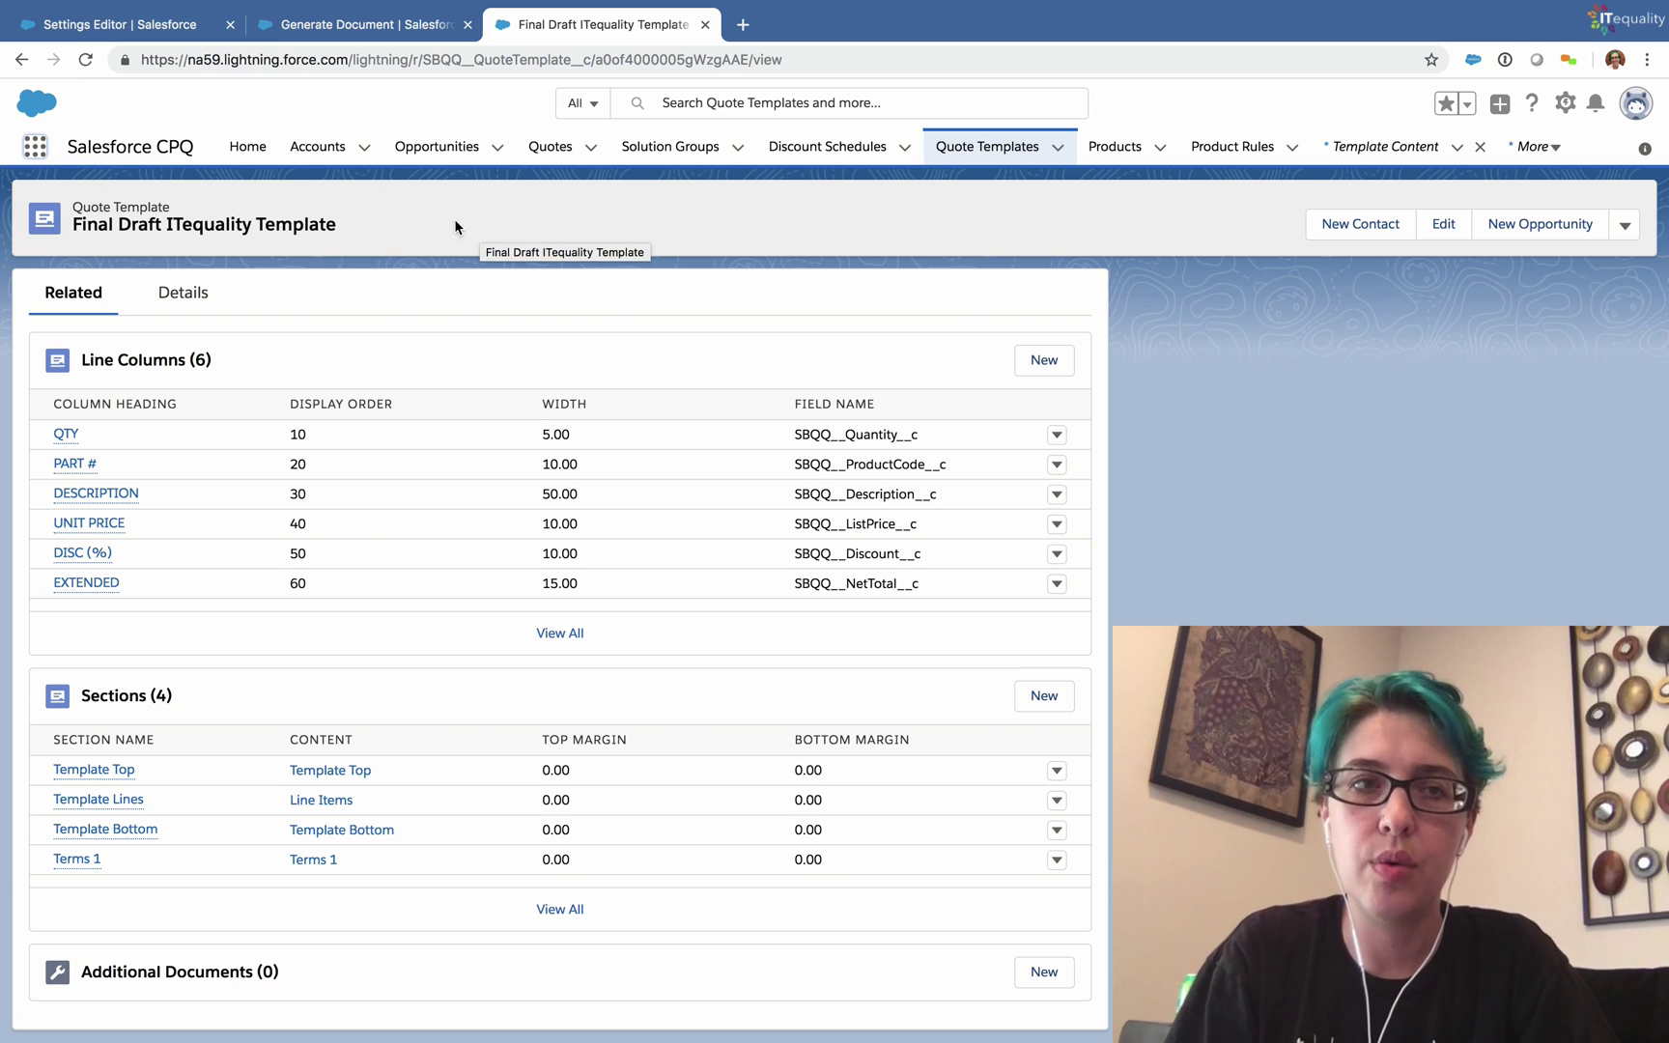
Step: Find Quote Terms through the App Launcher search 'ter' and start a new quote term
click(36, 148)
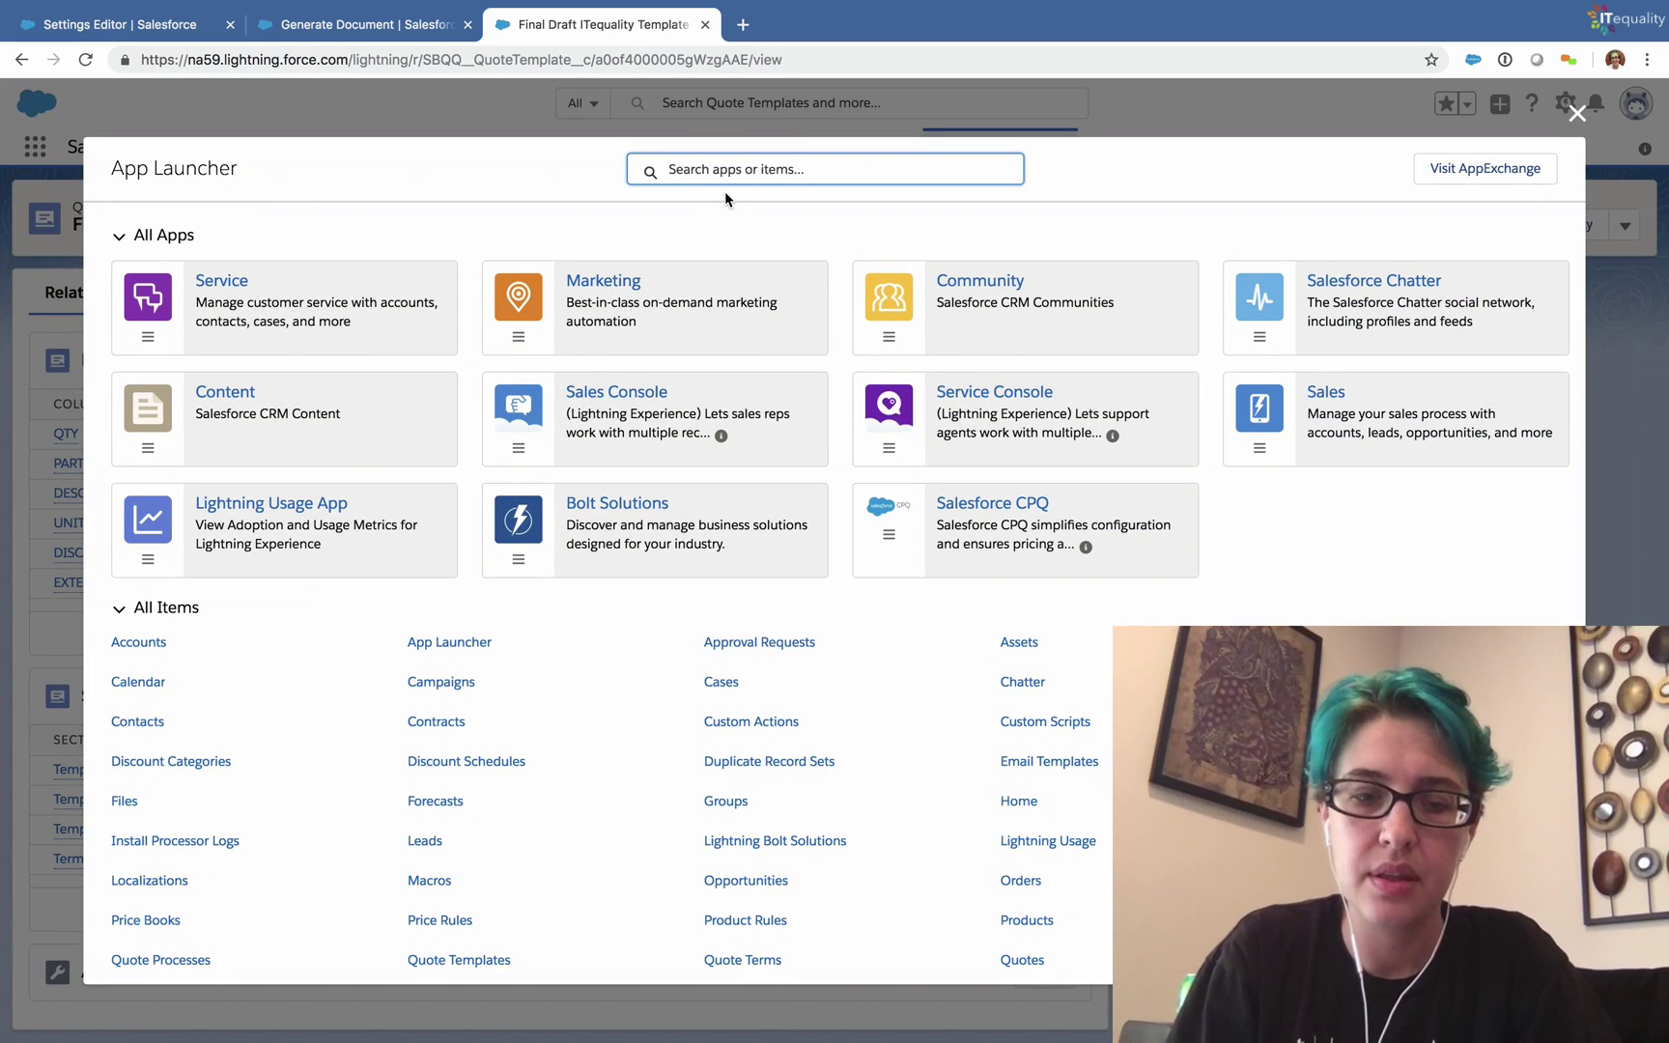
text(term)
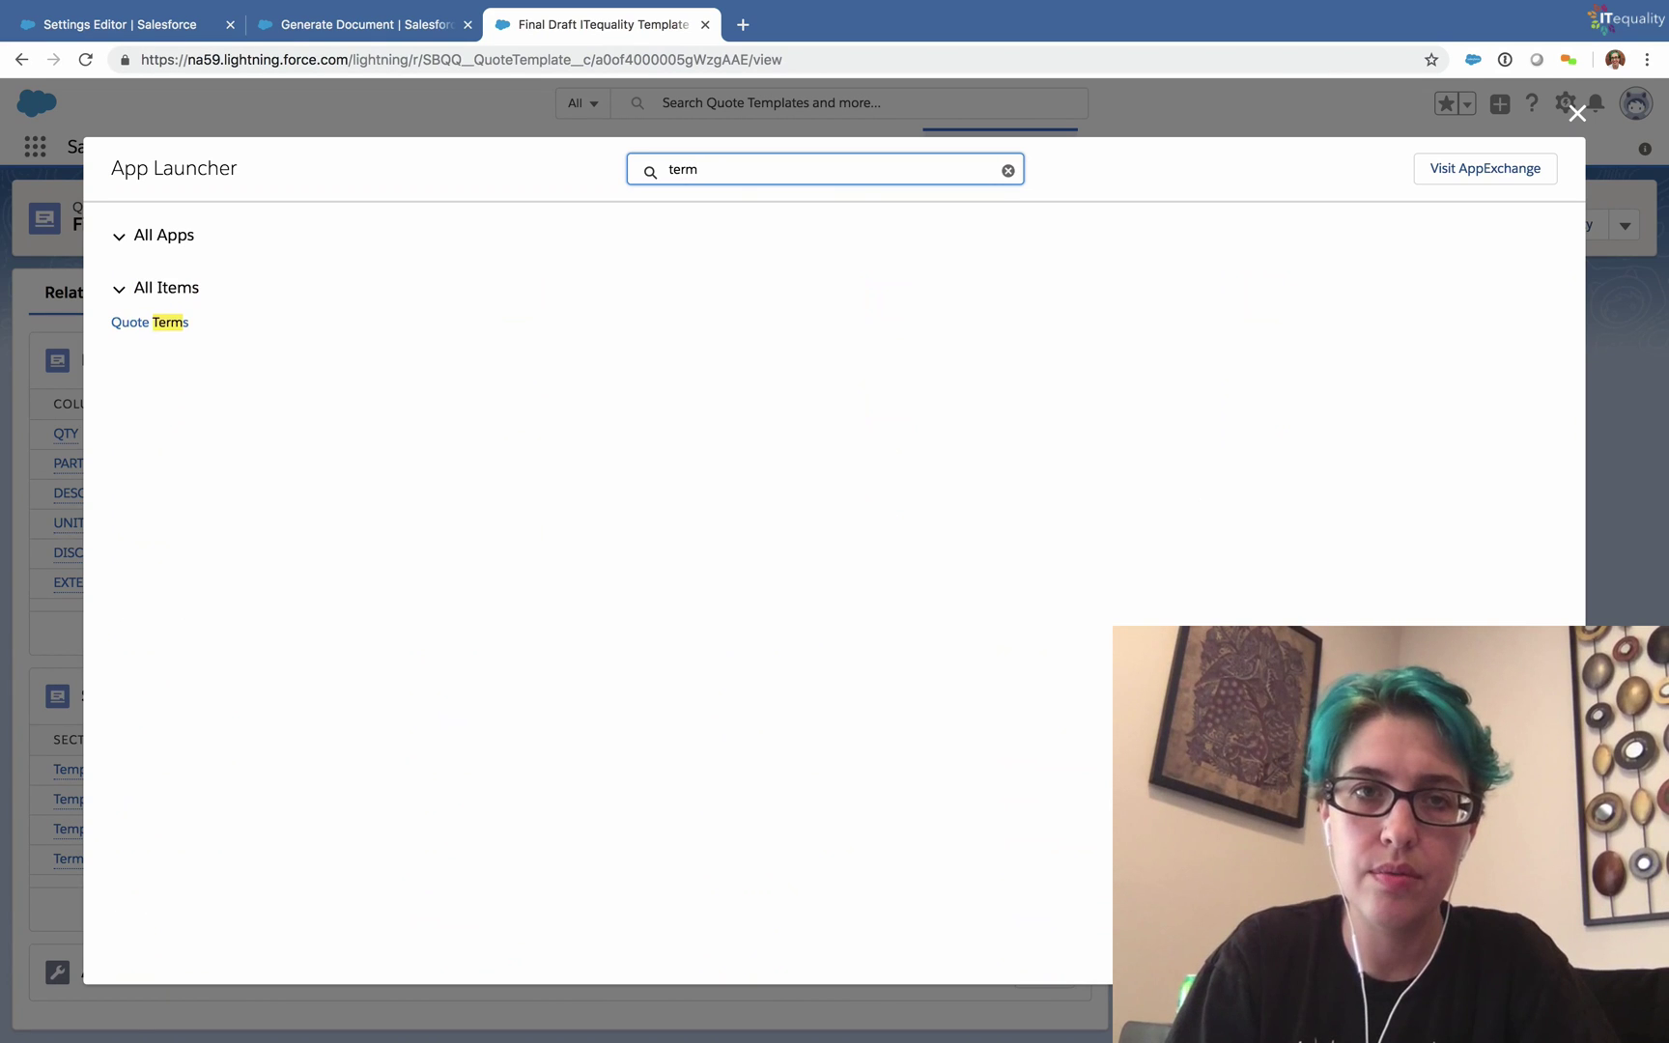
click(145, 325)
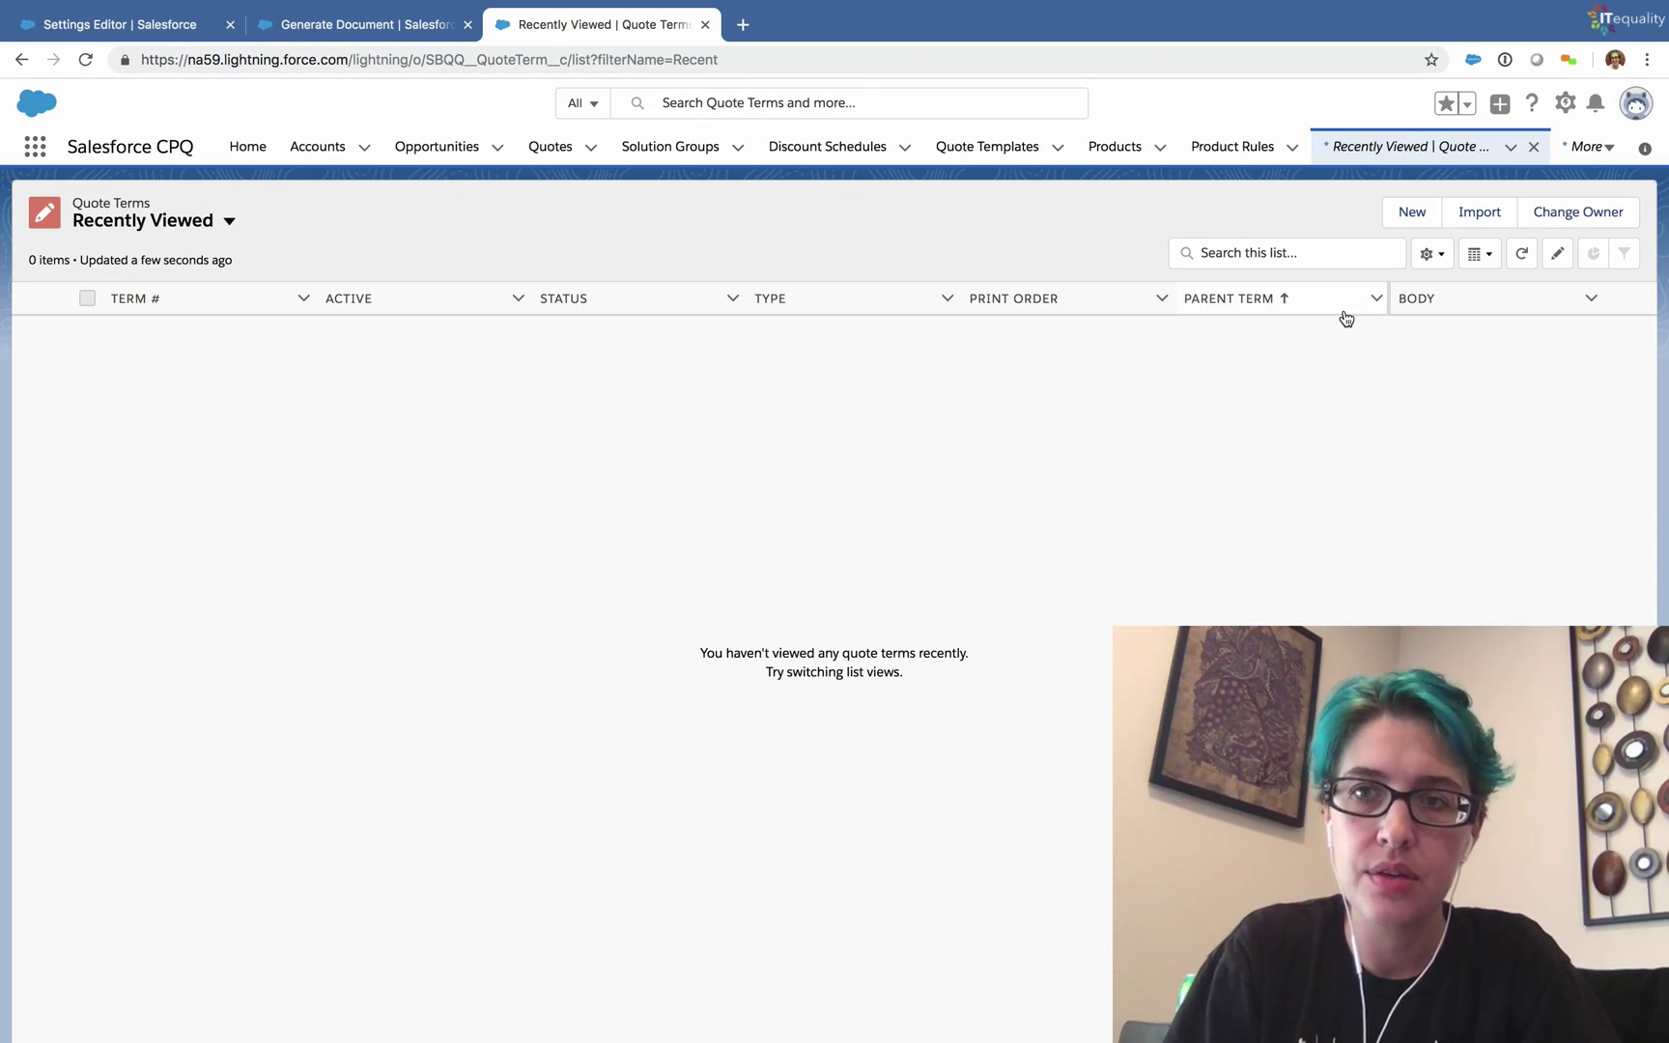
click(1410, 213)
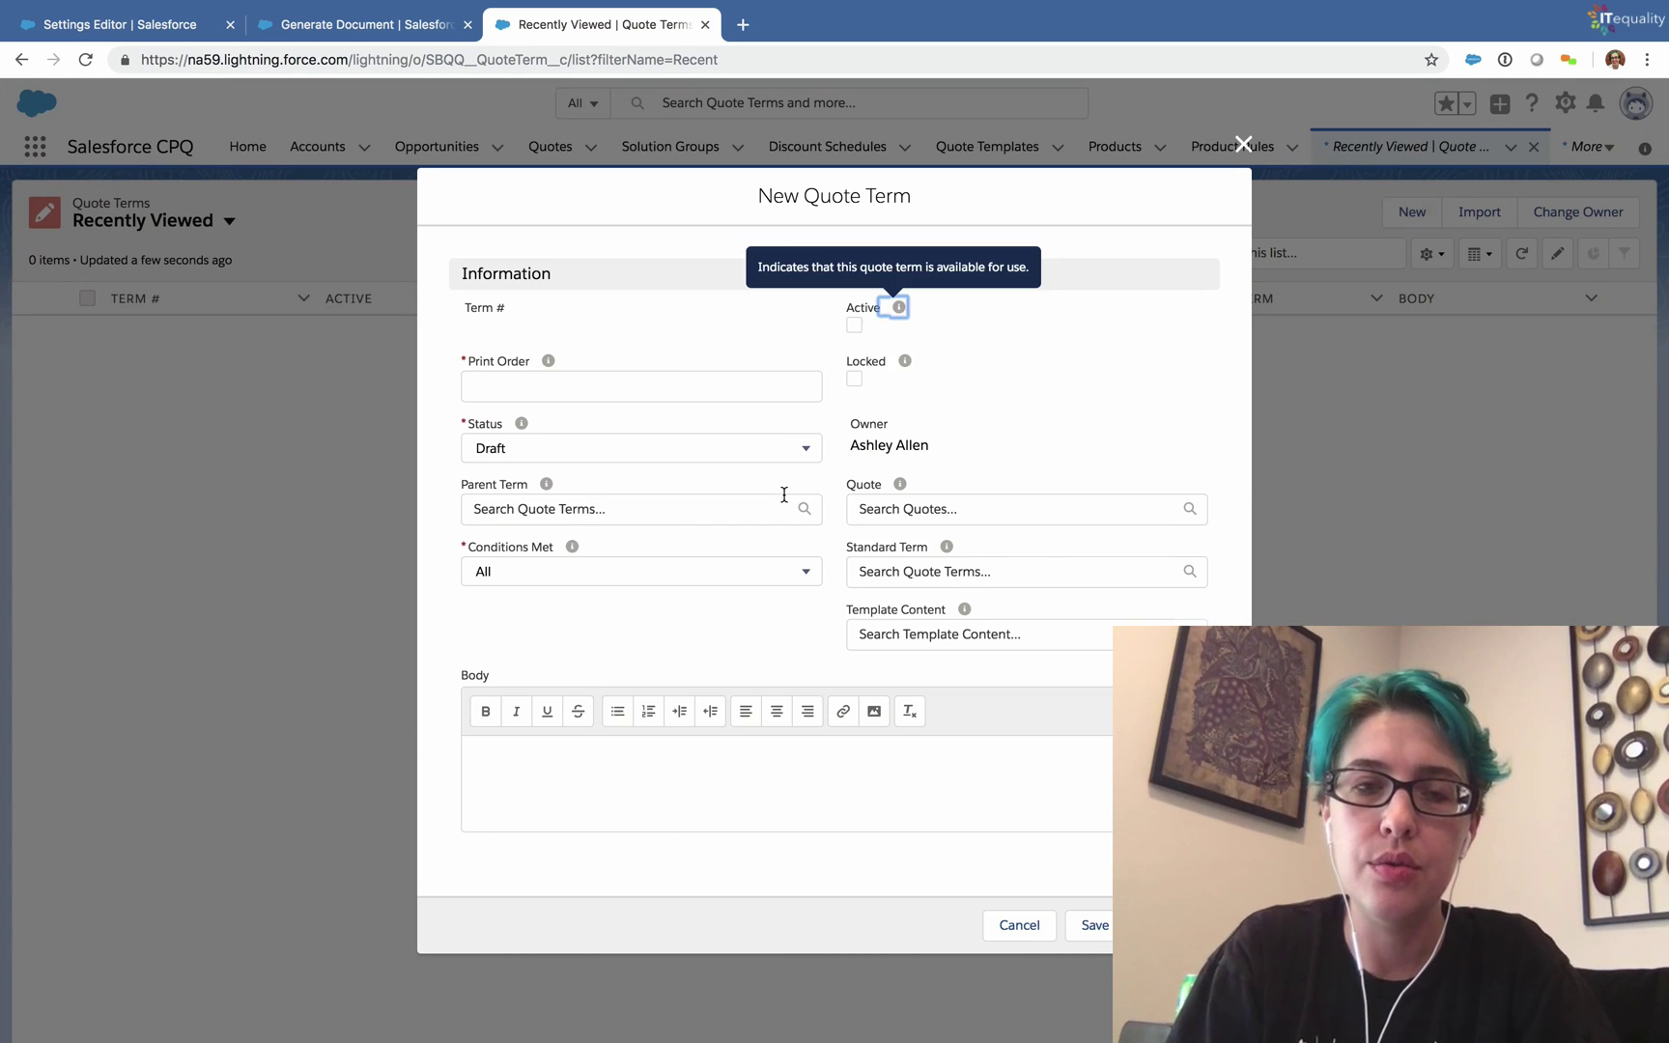
Step: Make it active with print order 1, body 'Reusable Quote Terms!', Terms 1 template content, and save
click(708, 384)
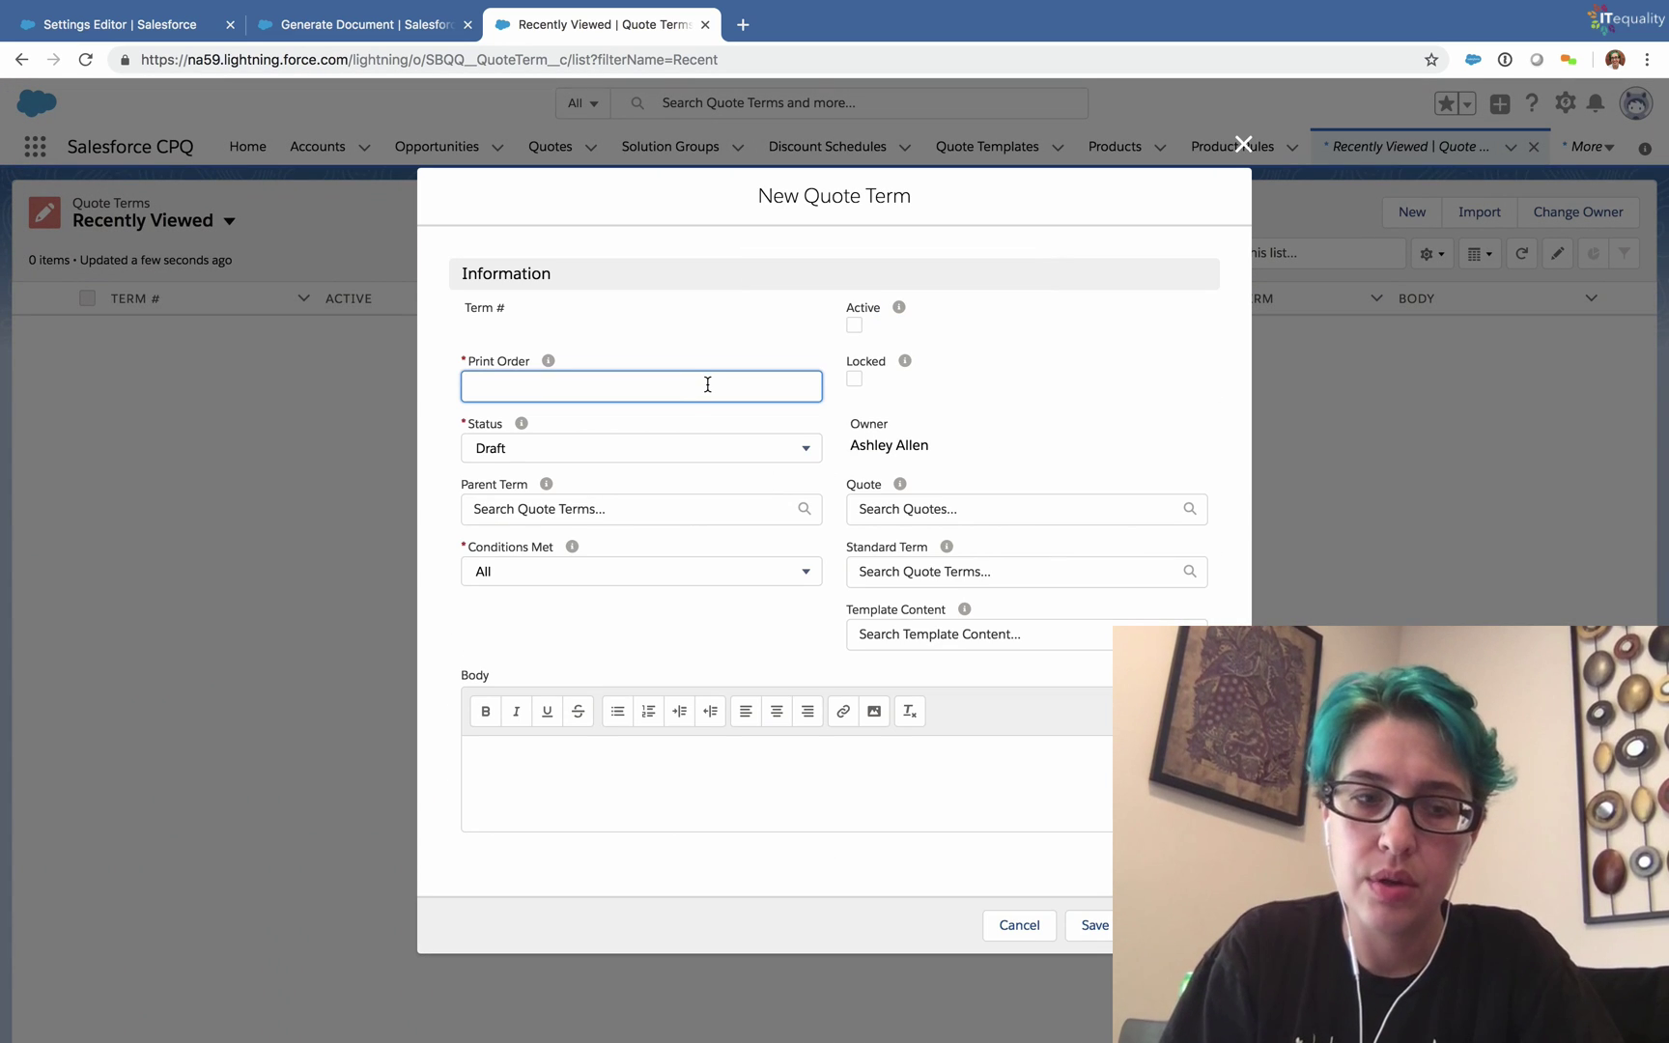
text(1)
click(695, 421)
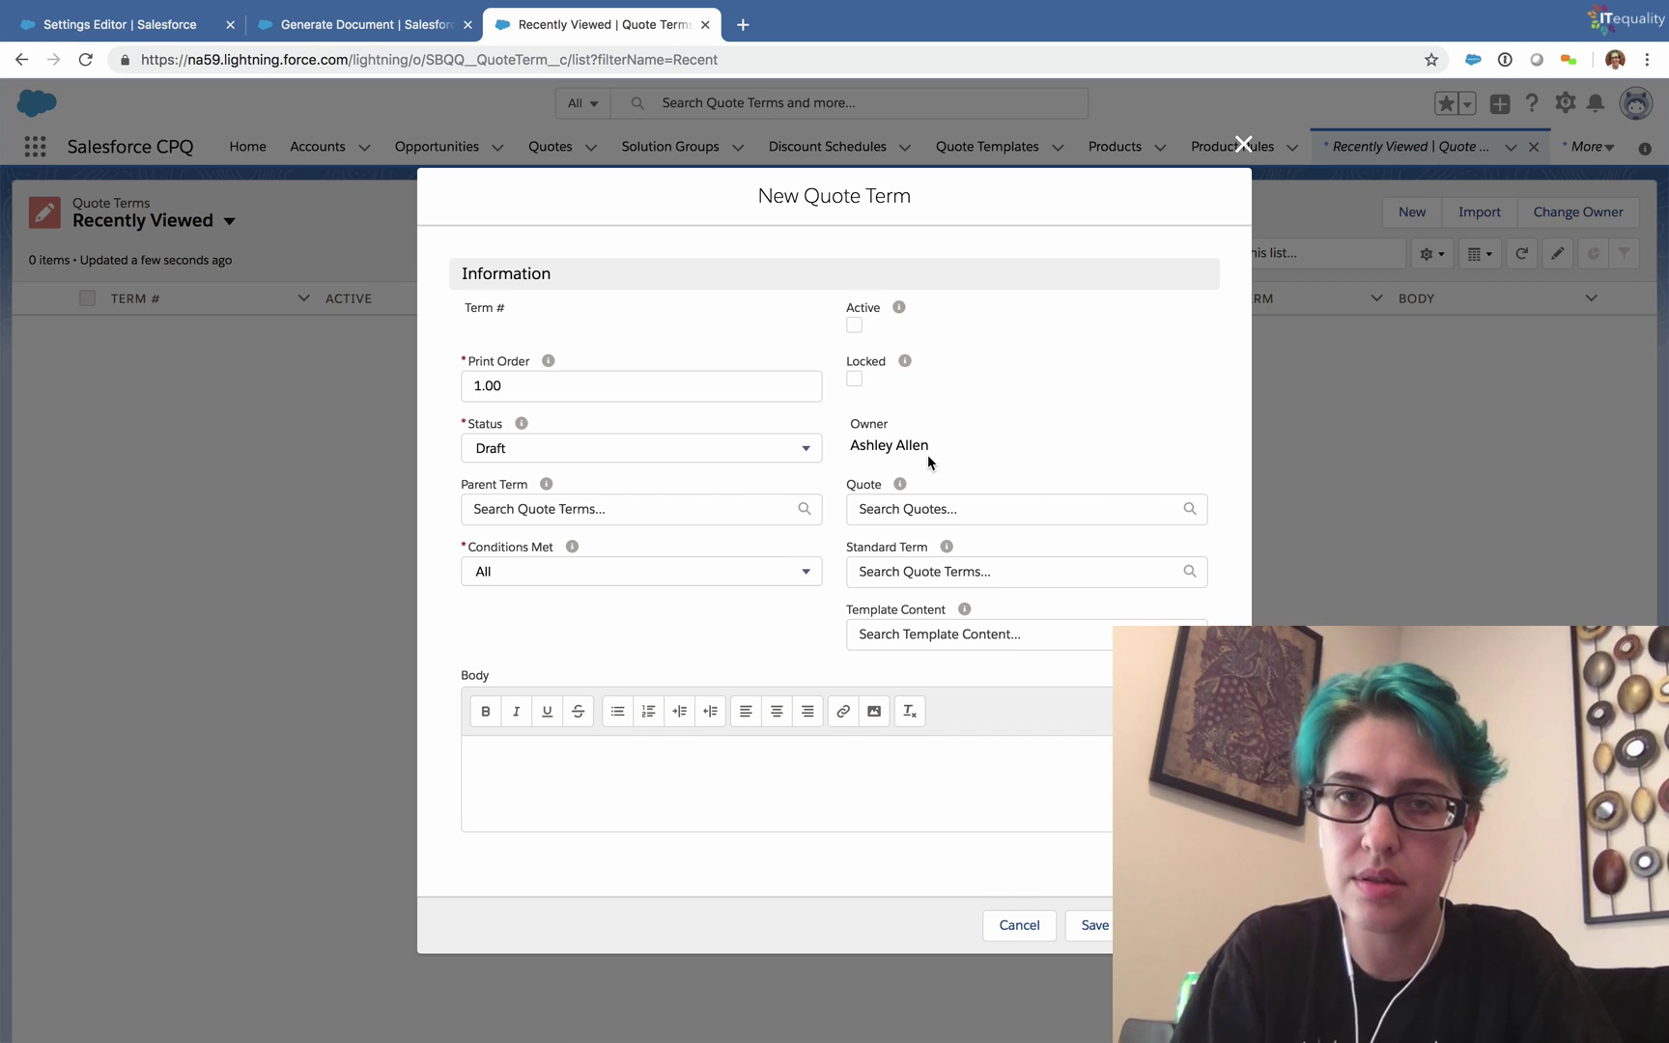
click(854, 327)
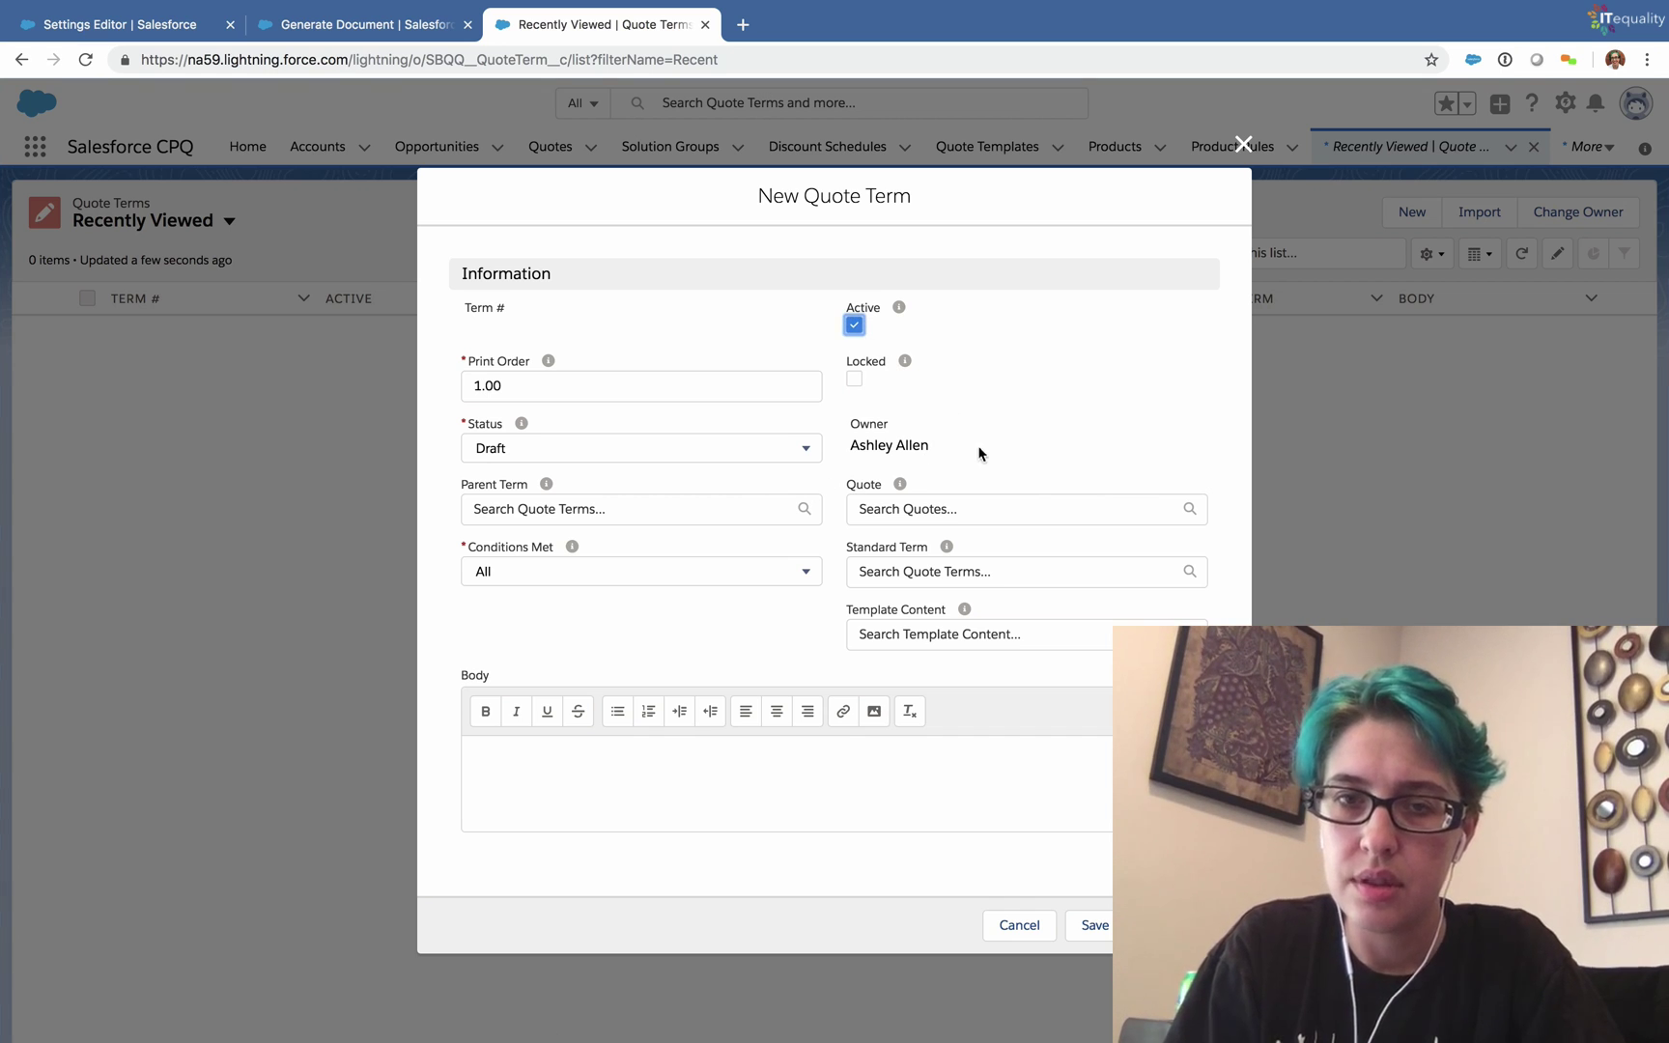
click(620, 793)
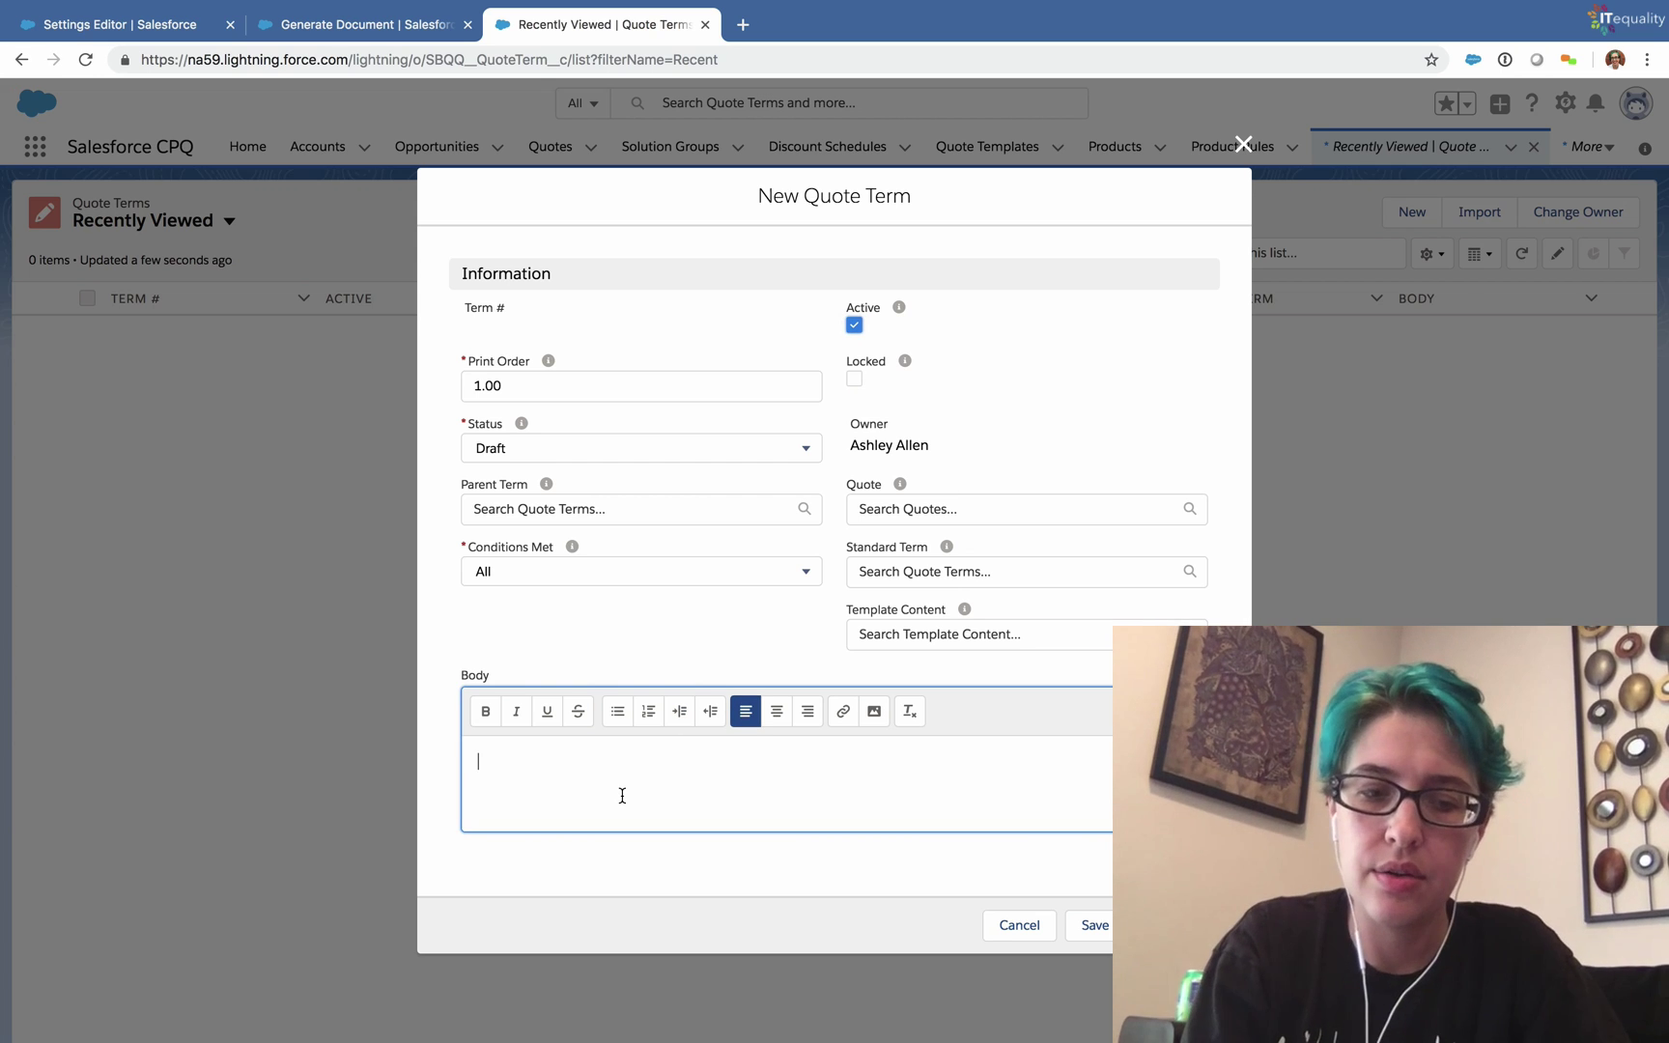
text(Reusabl)
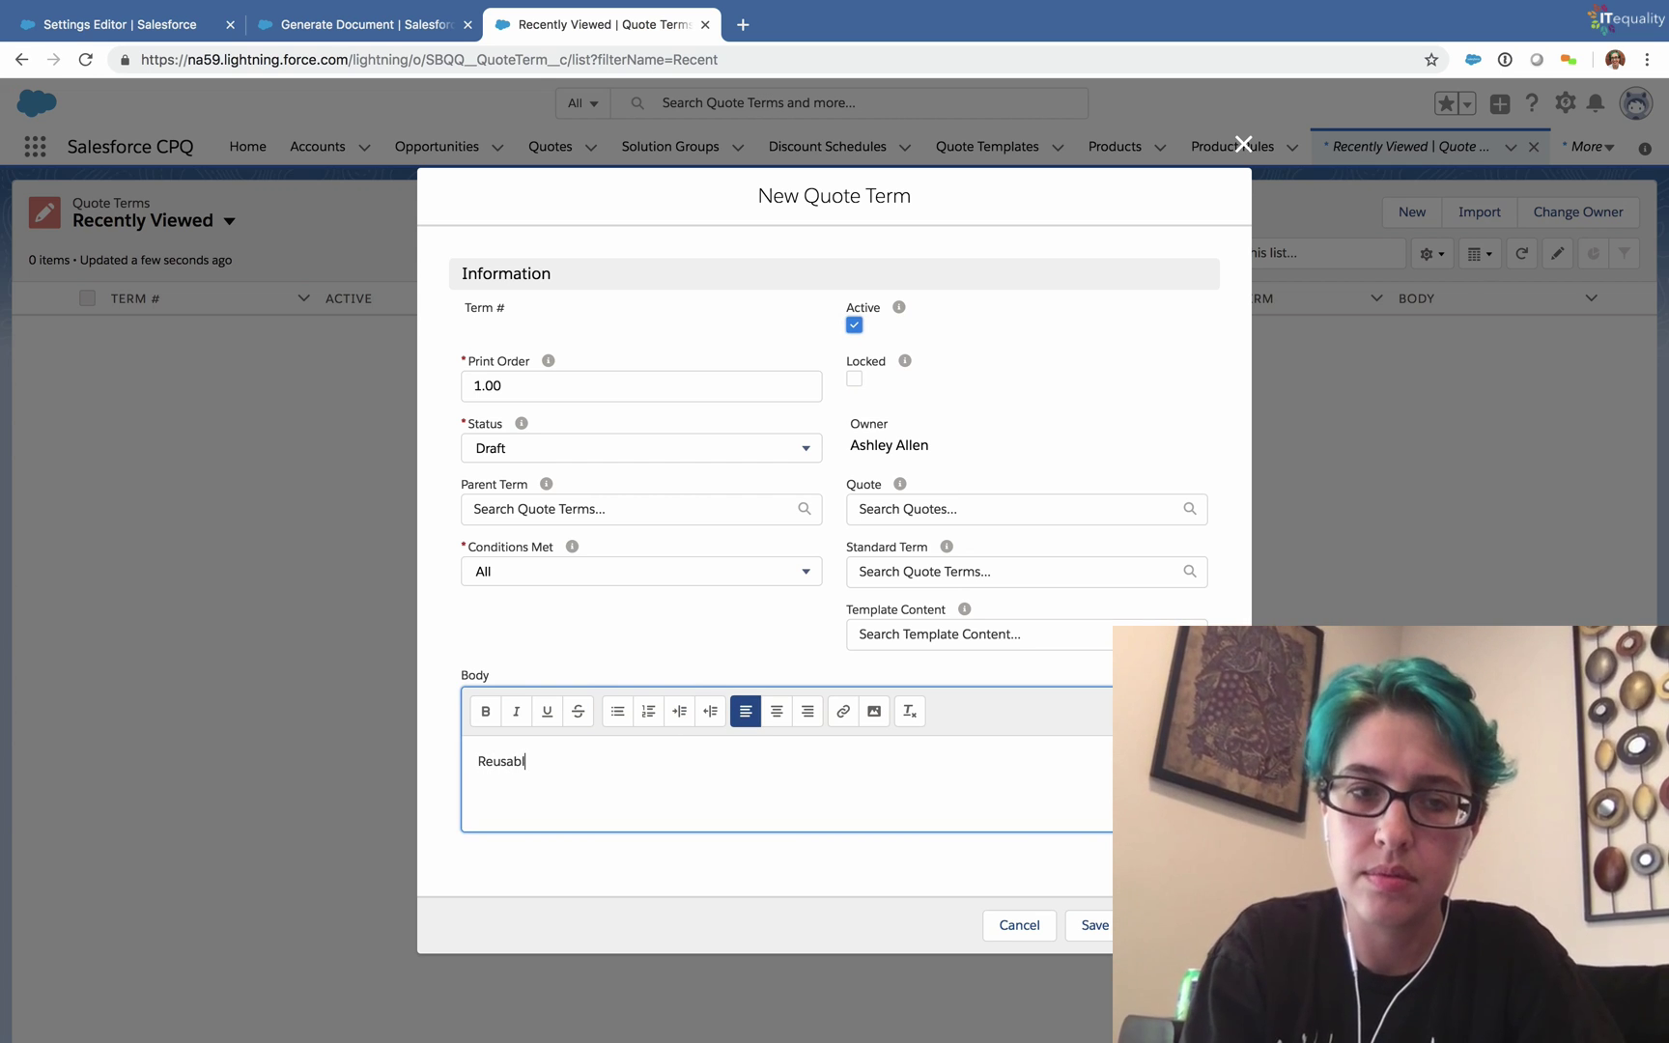
text(e Quote Terms!)
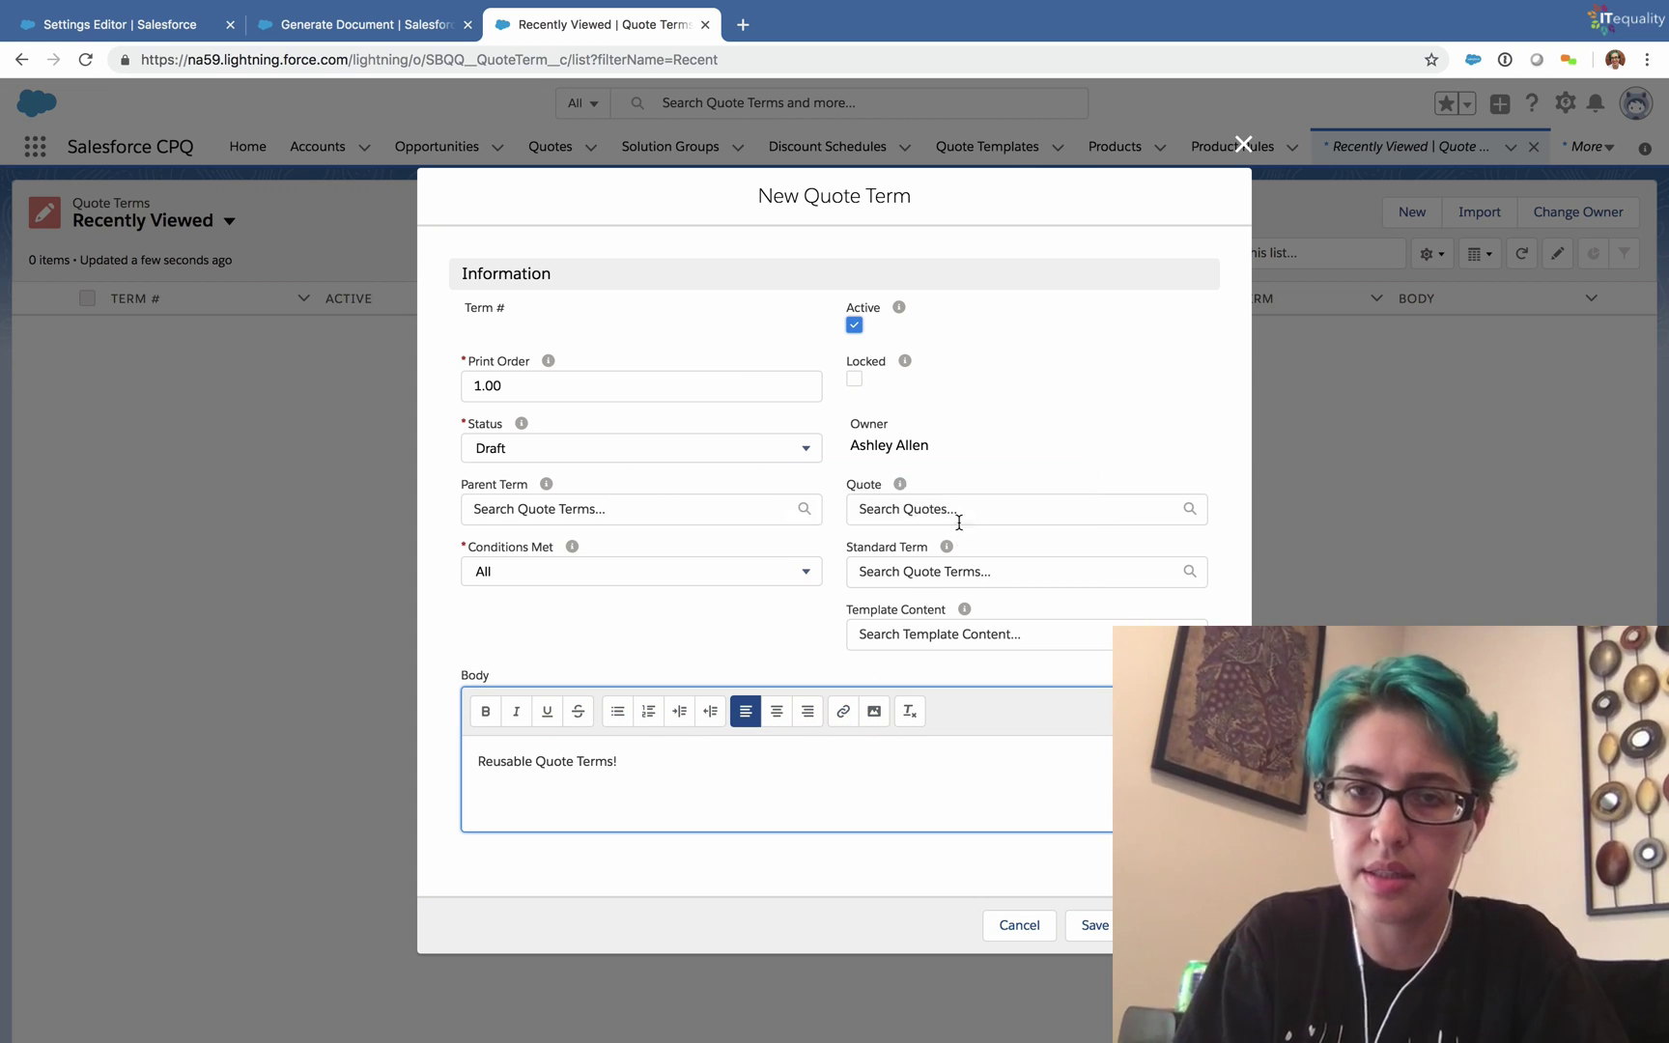
click(927, 639)
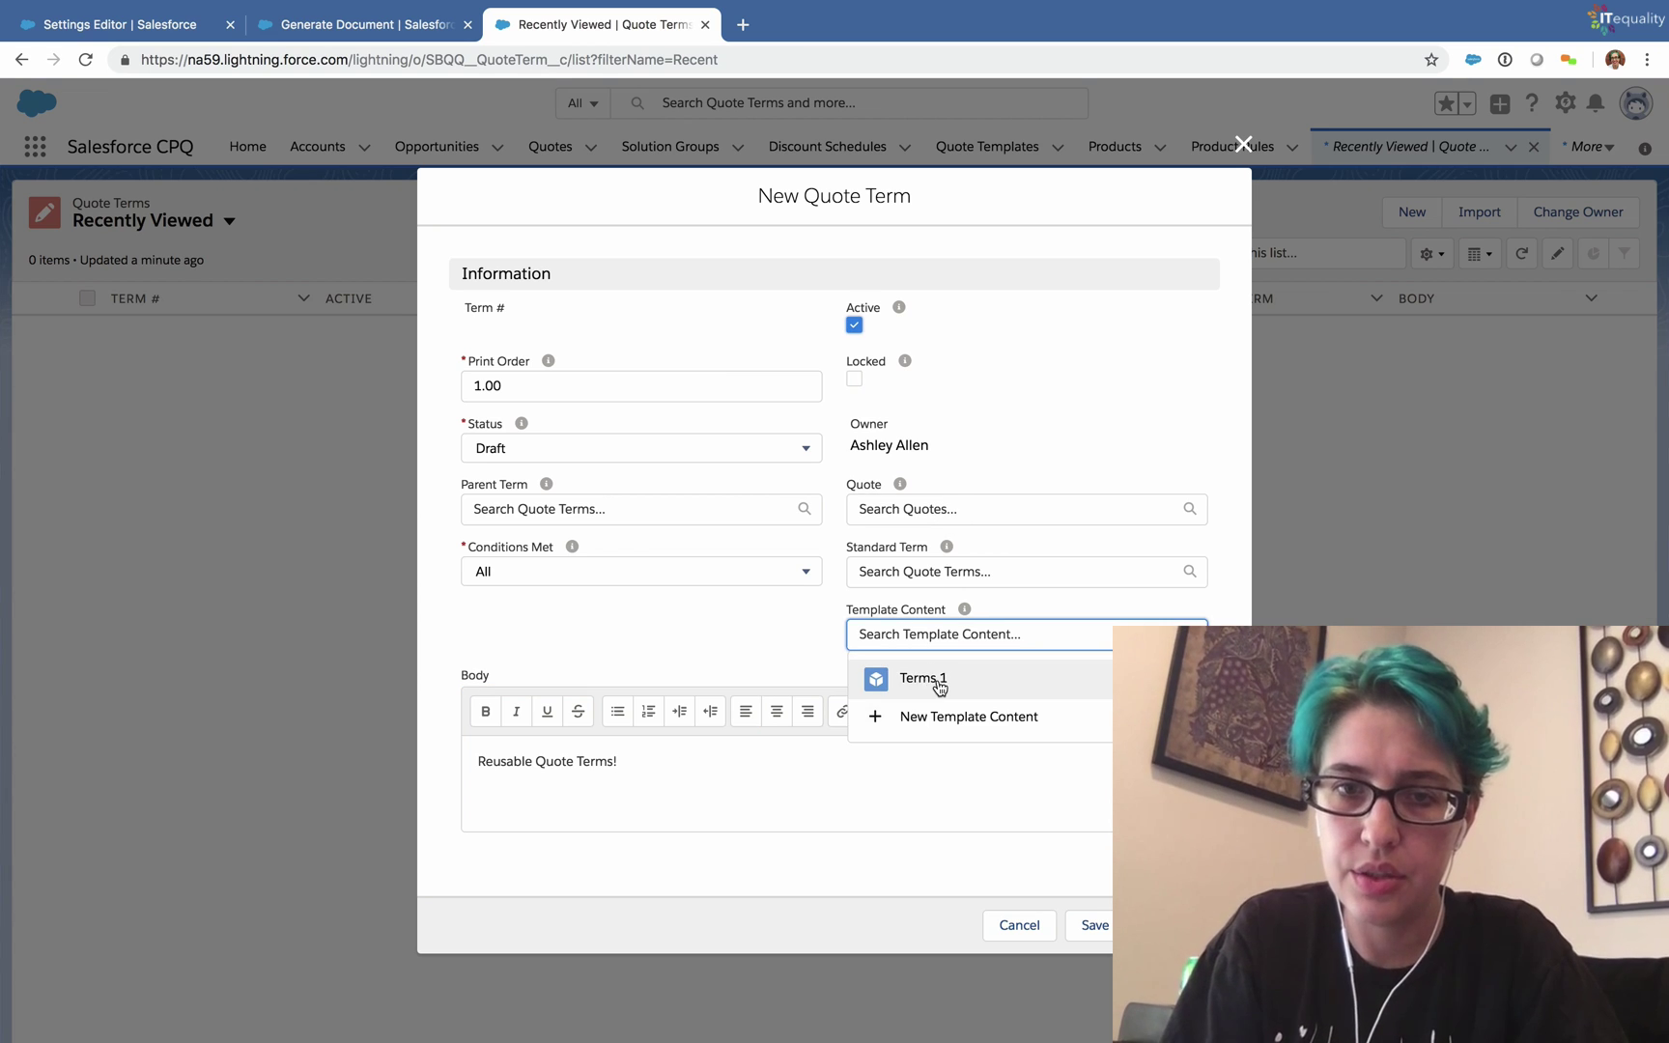
click(925, 682)
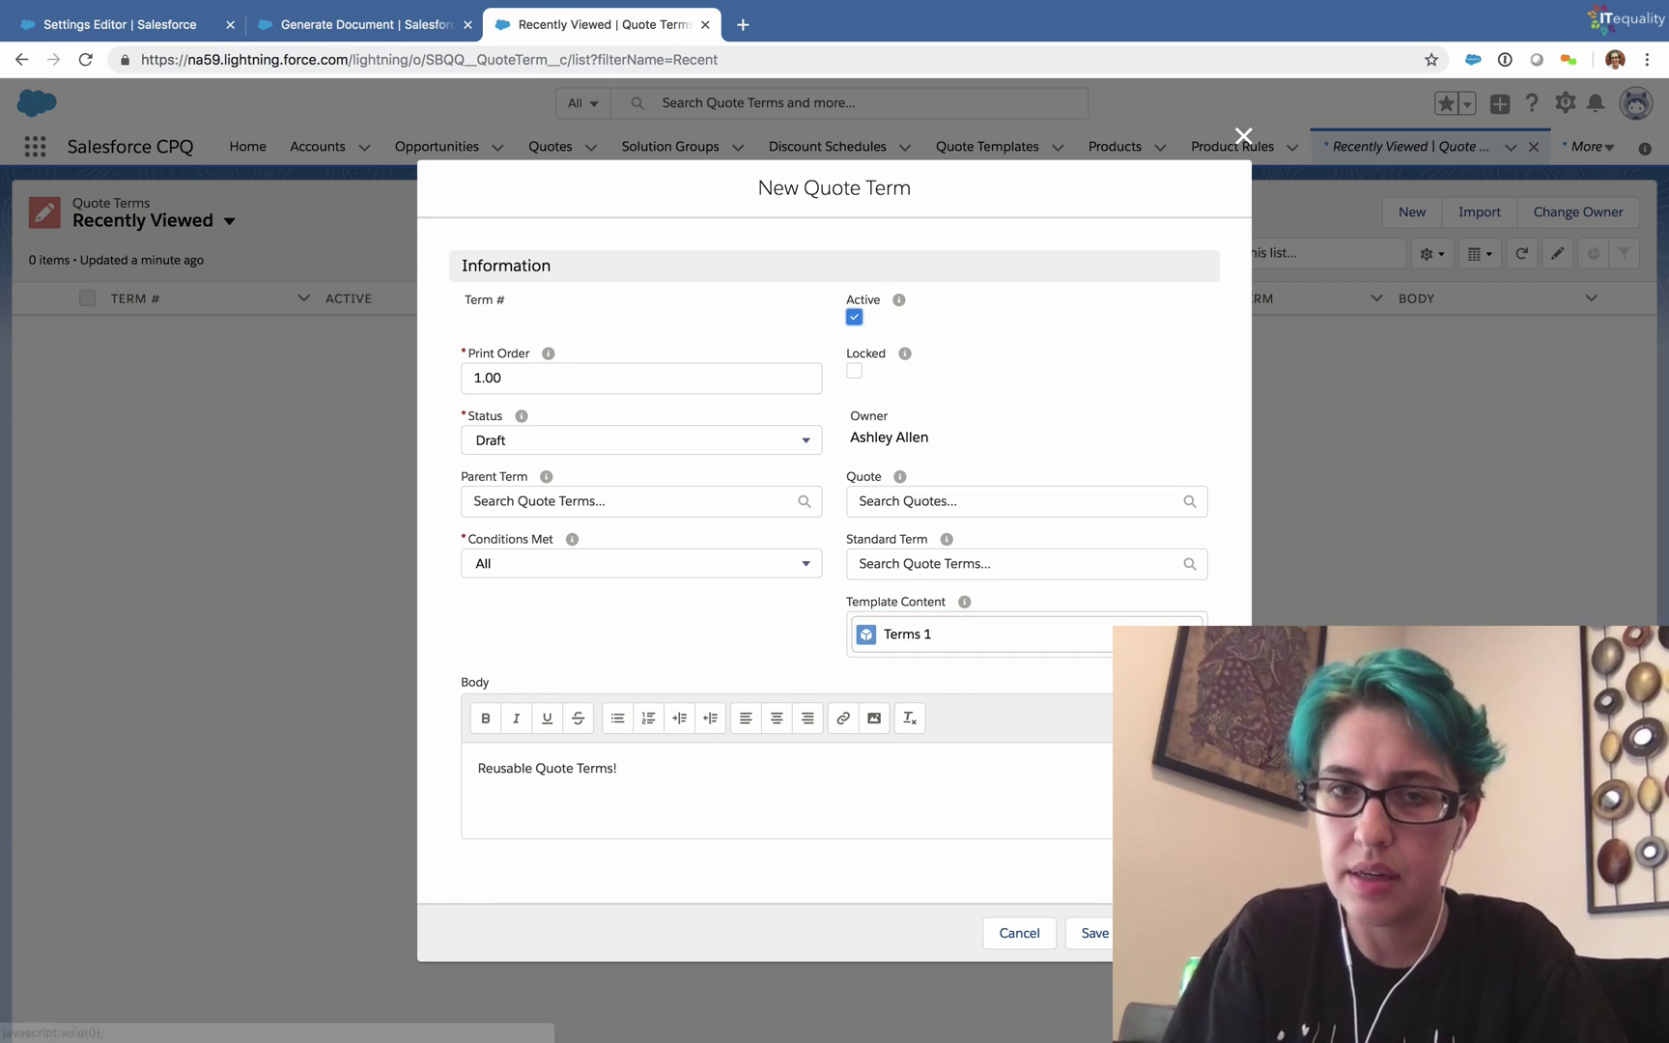
click(1099, 933)
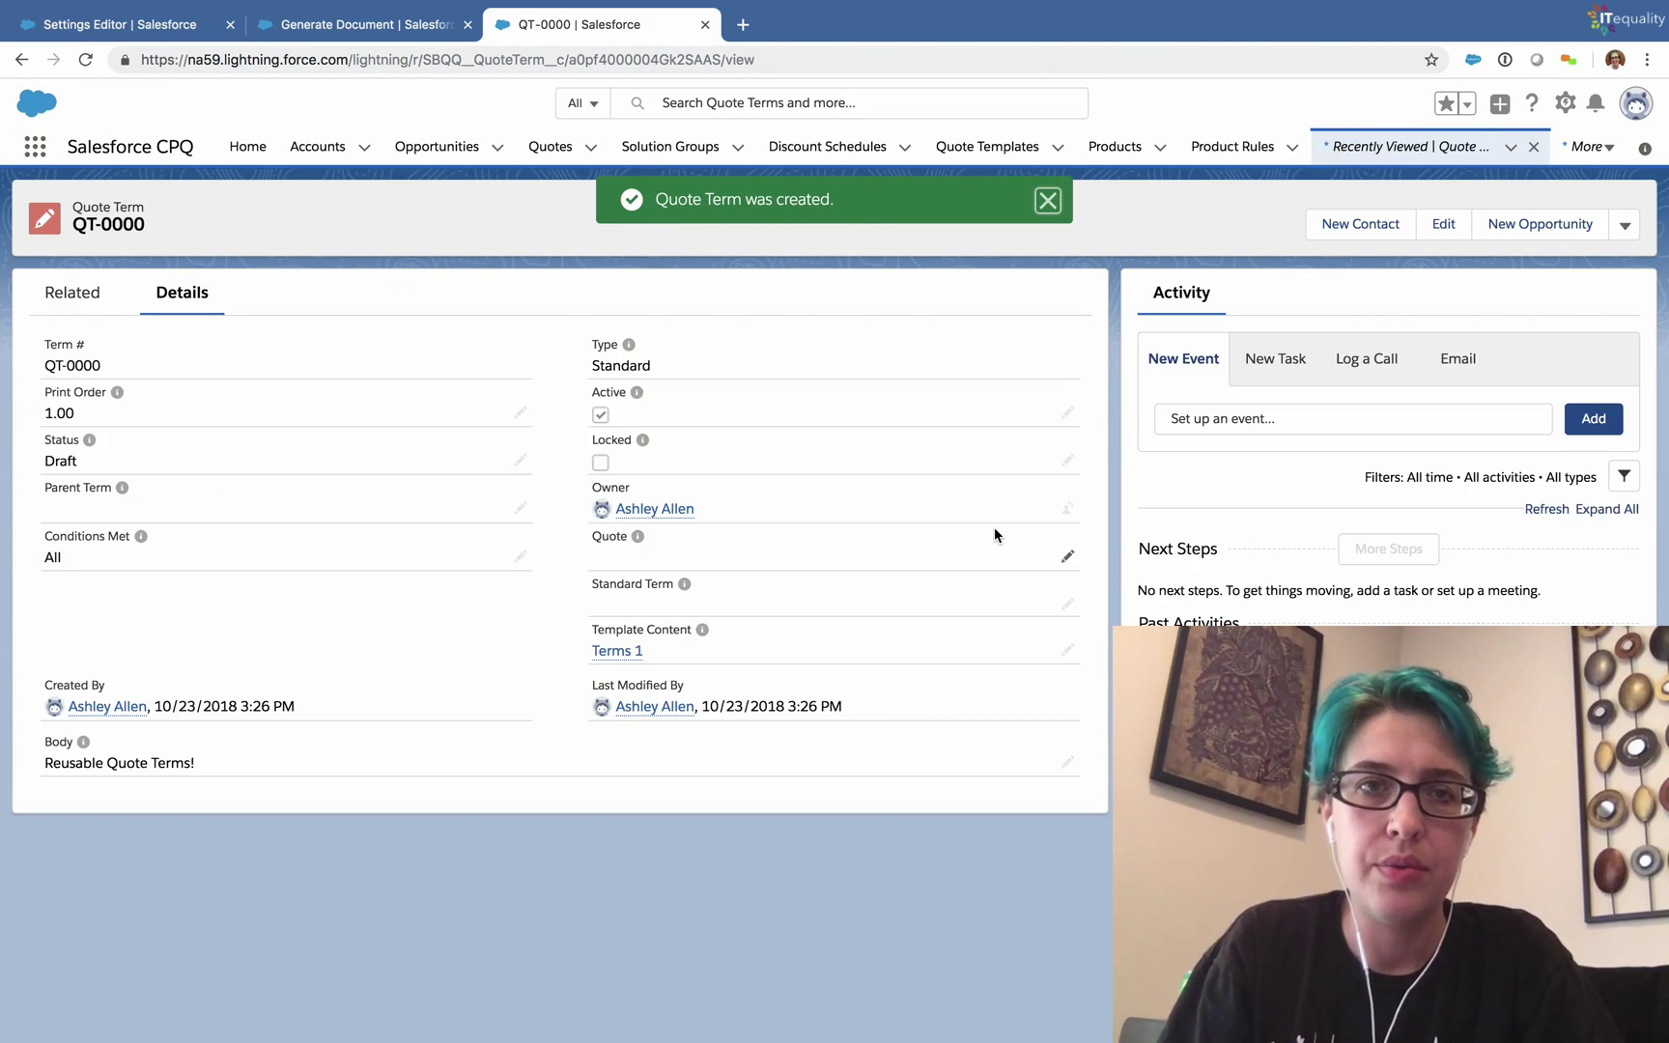
Step: Replace the outdated quote preview with a fresh one and scroll to check 'Reusable Quote Terms!'
click(379, 32)
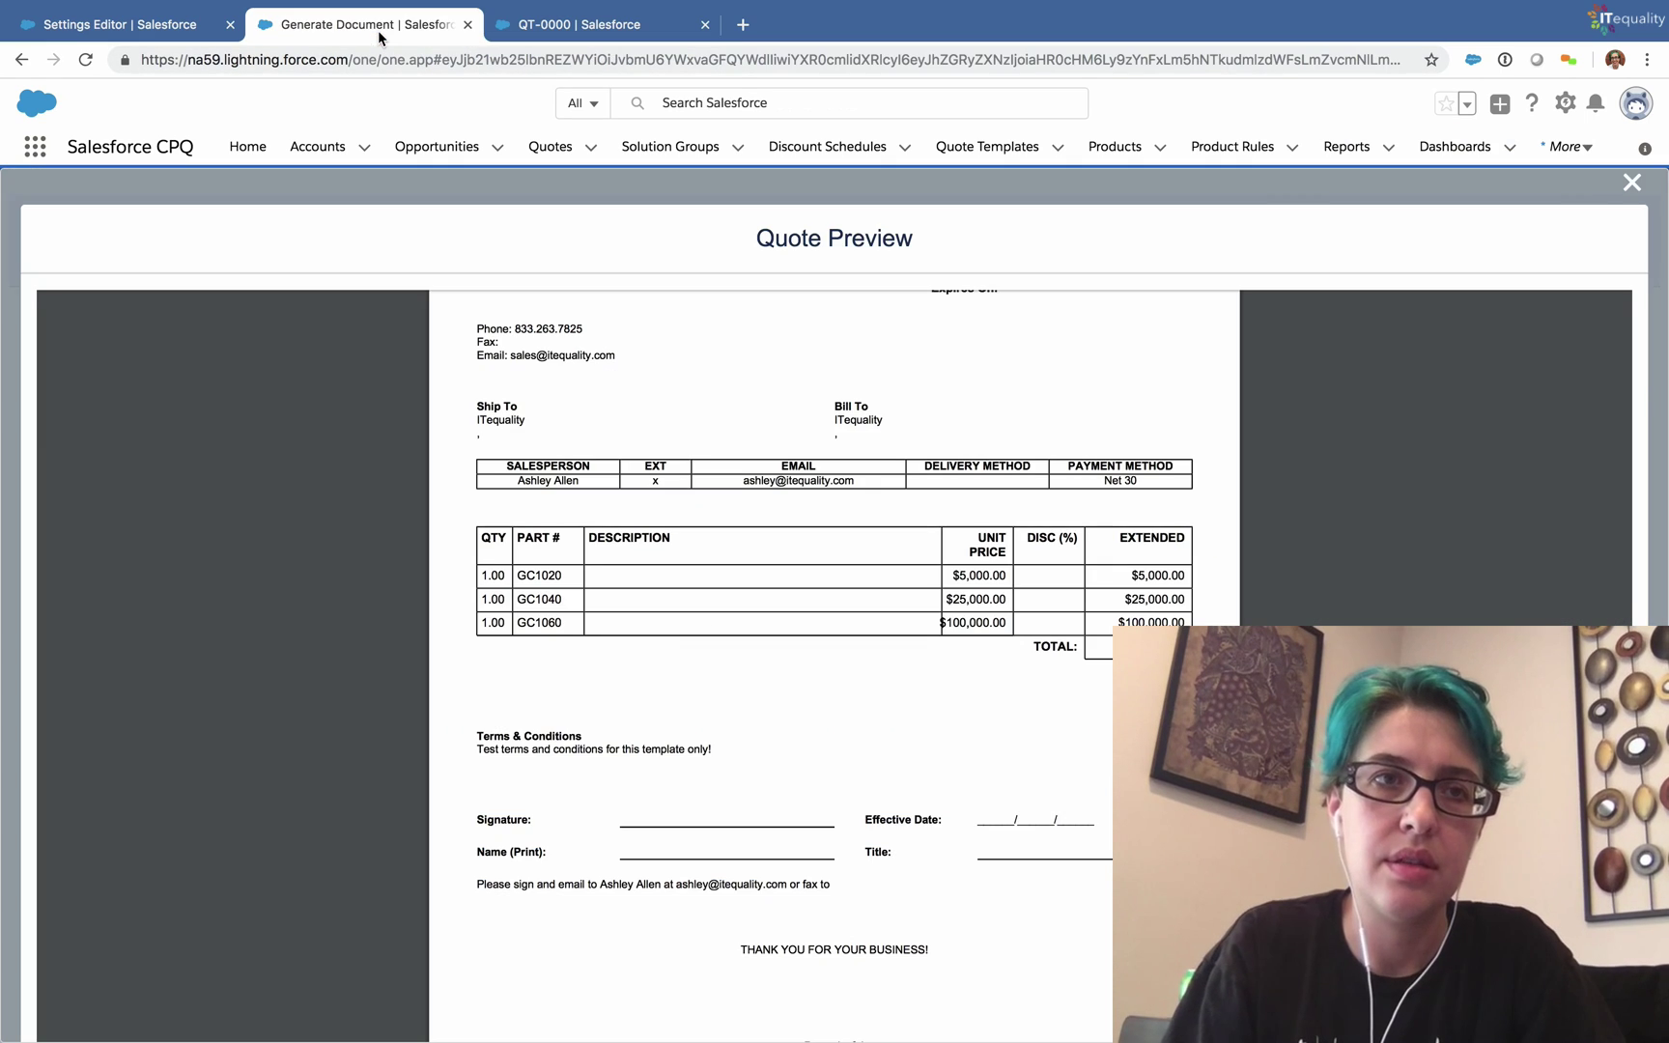
click(1632, 182)
click(1361, 252)
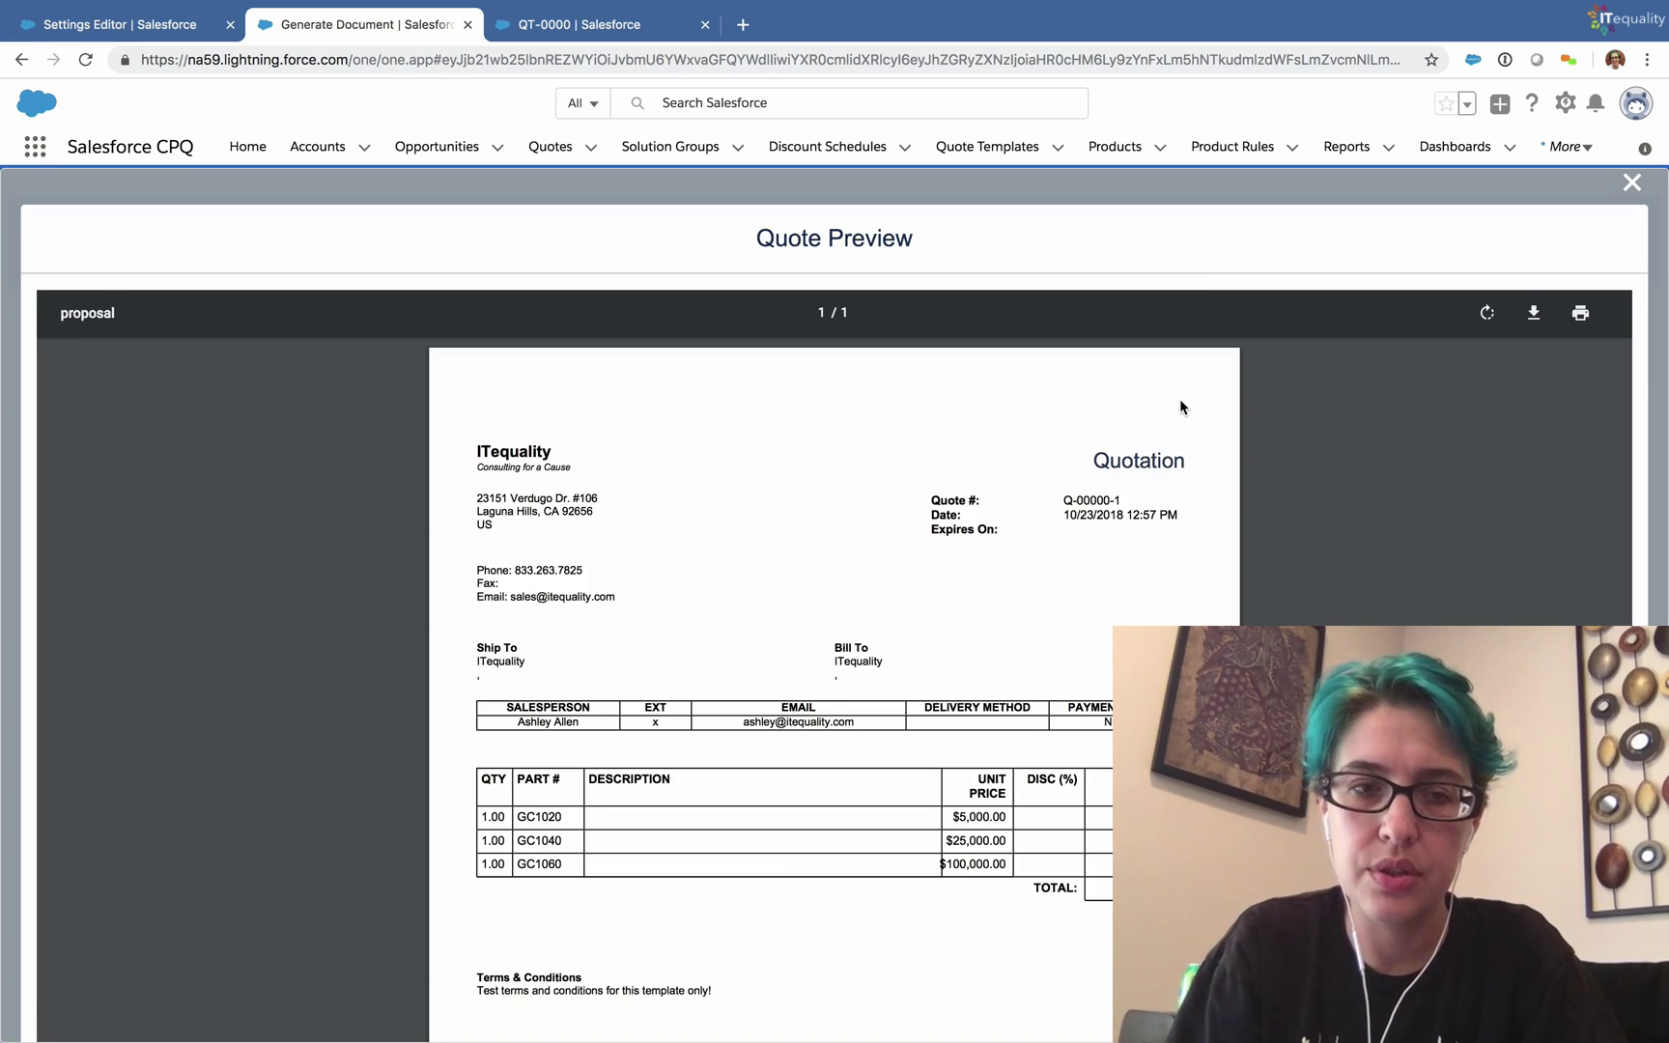
scroll(1180, 404, down, 3)
scroll(1180, 406, down, 2)
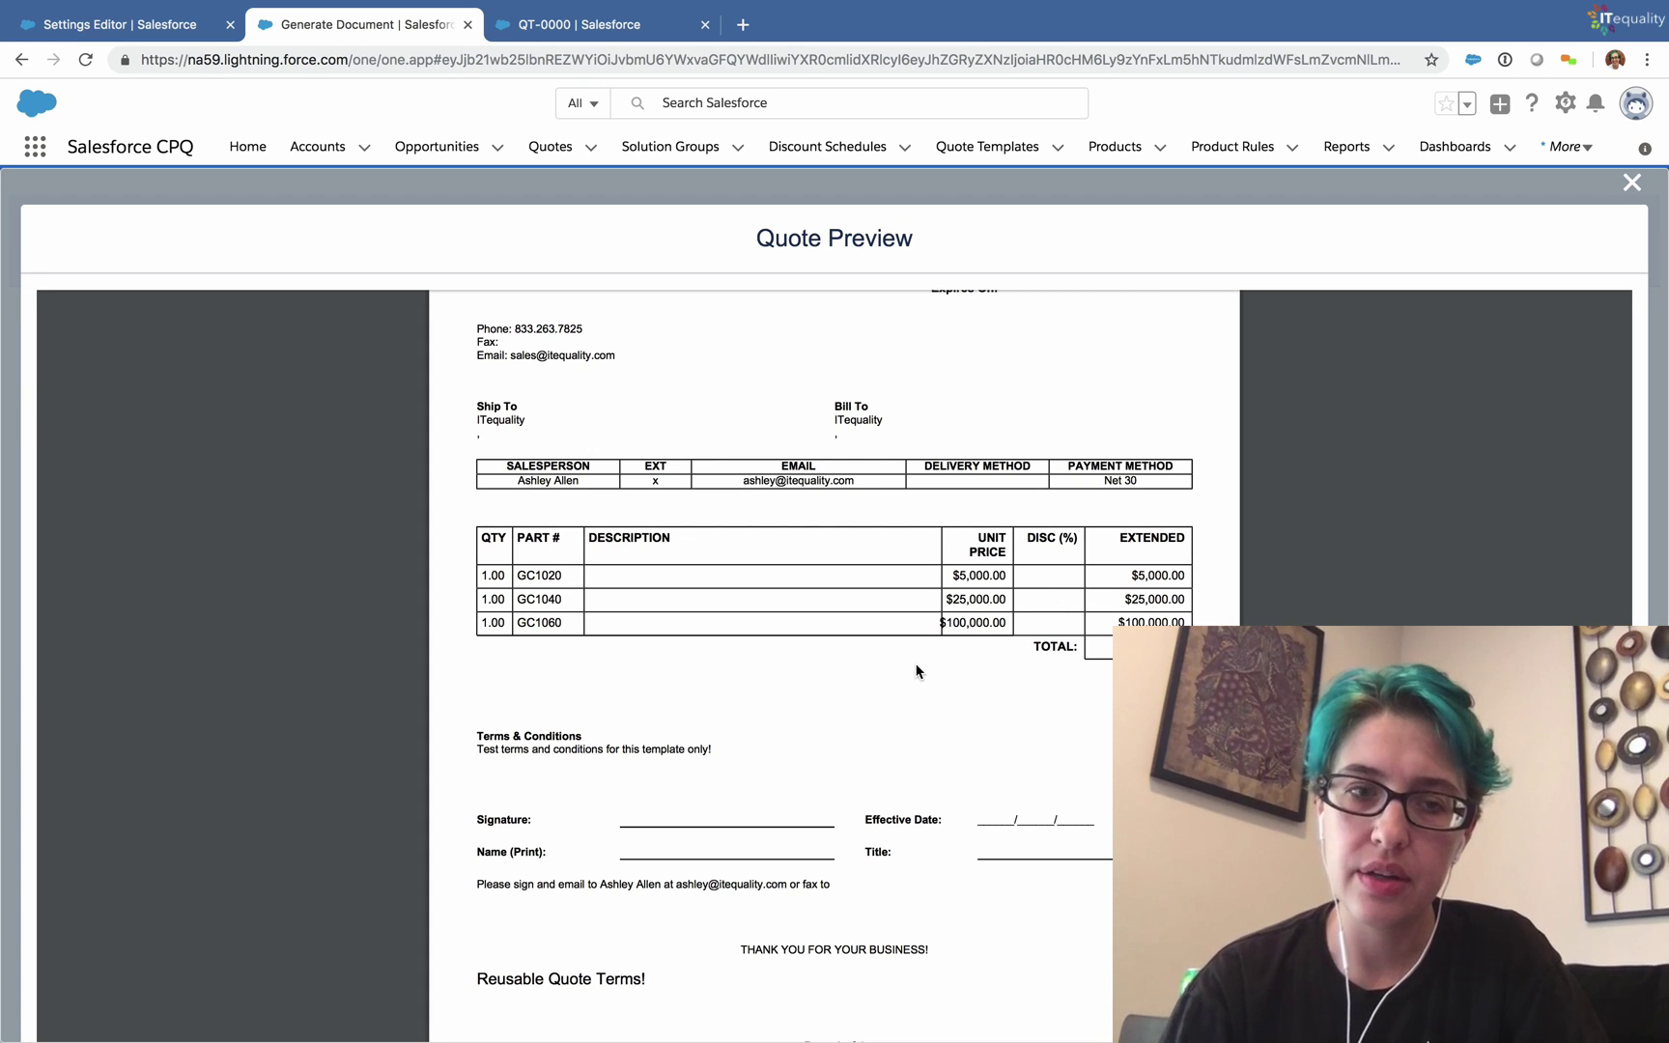
scroll(918, 668, up, 3)
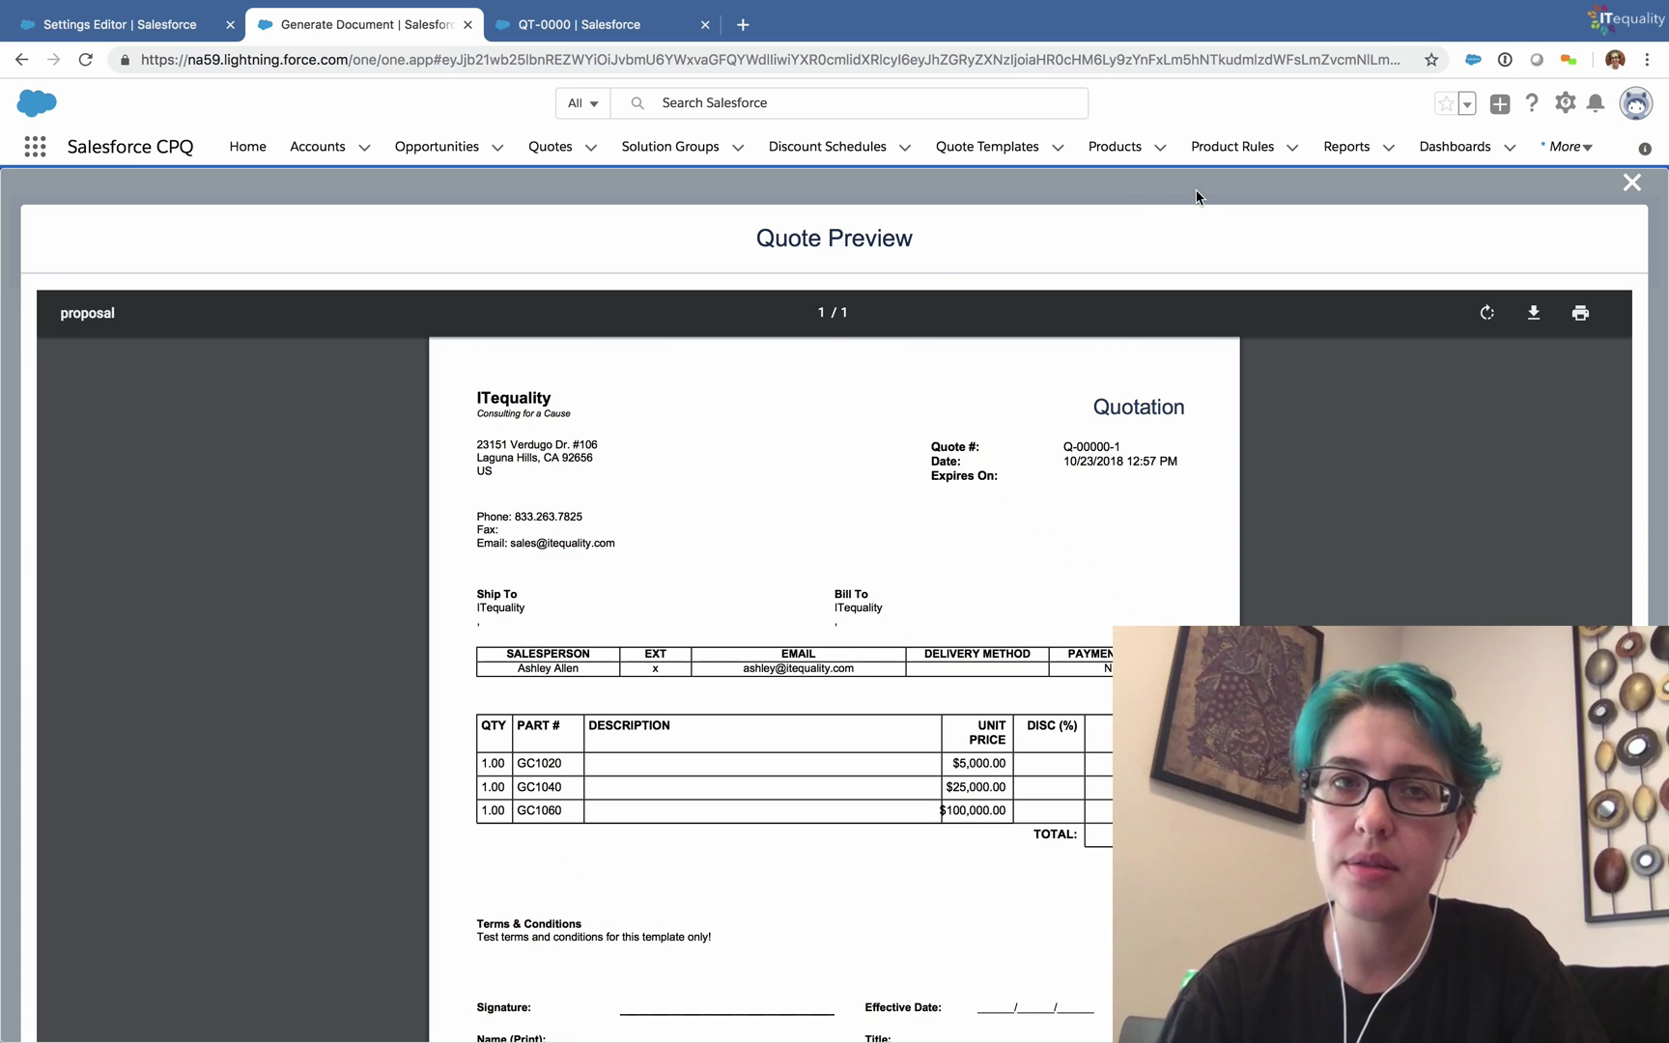
Step: Check Terms 1, then reopen Final Draft ITequality Template's related line columns and sections
click(636, 39)
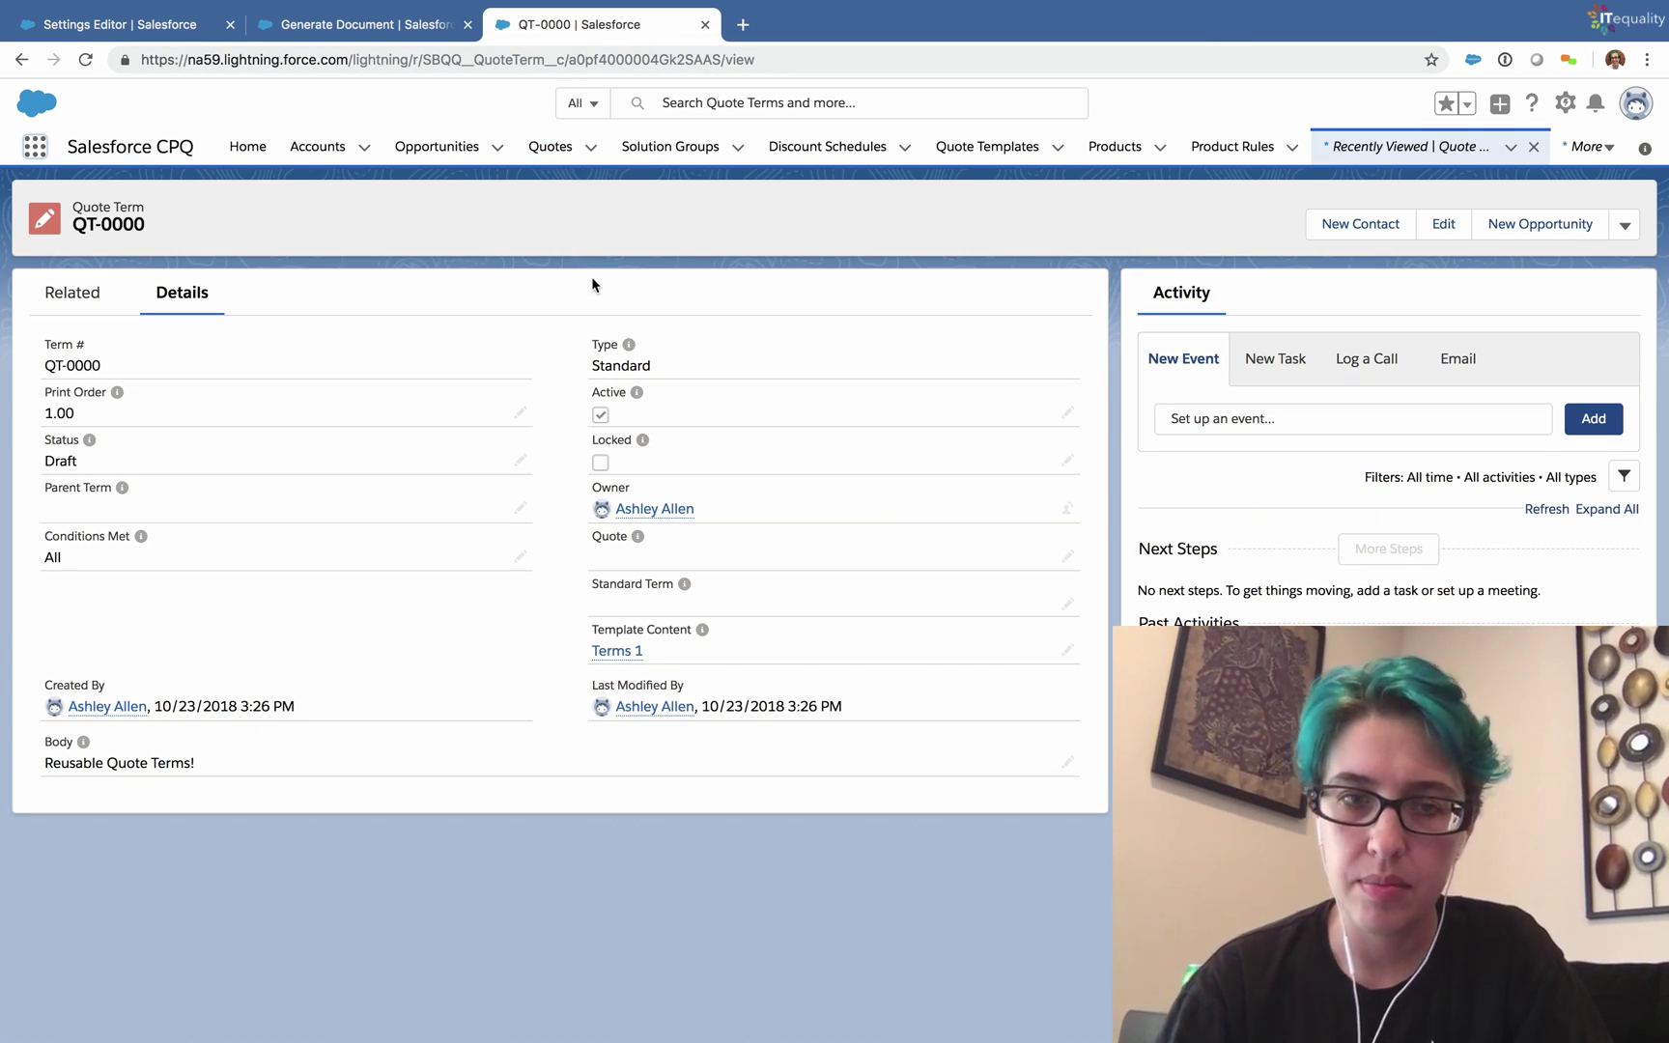
click(618, 651)
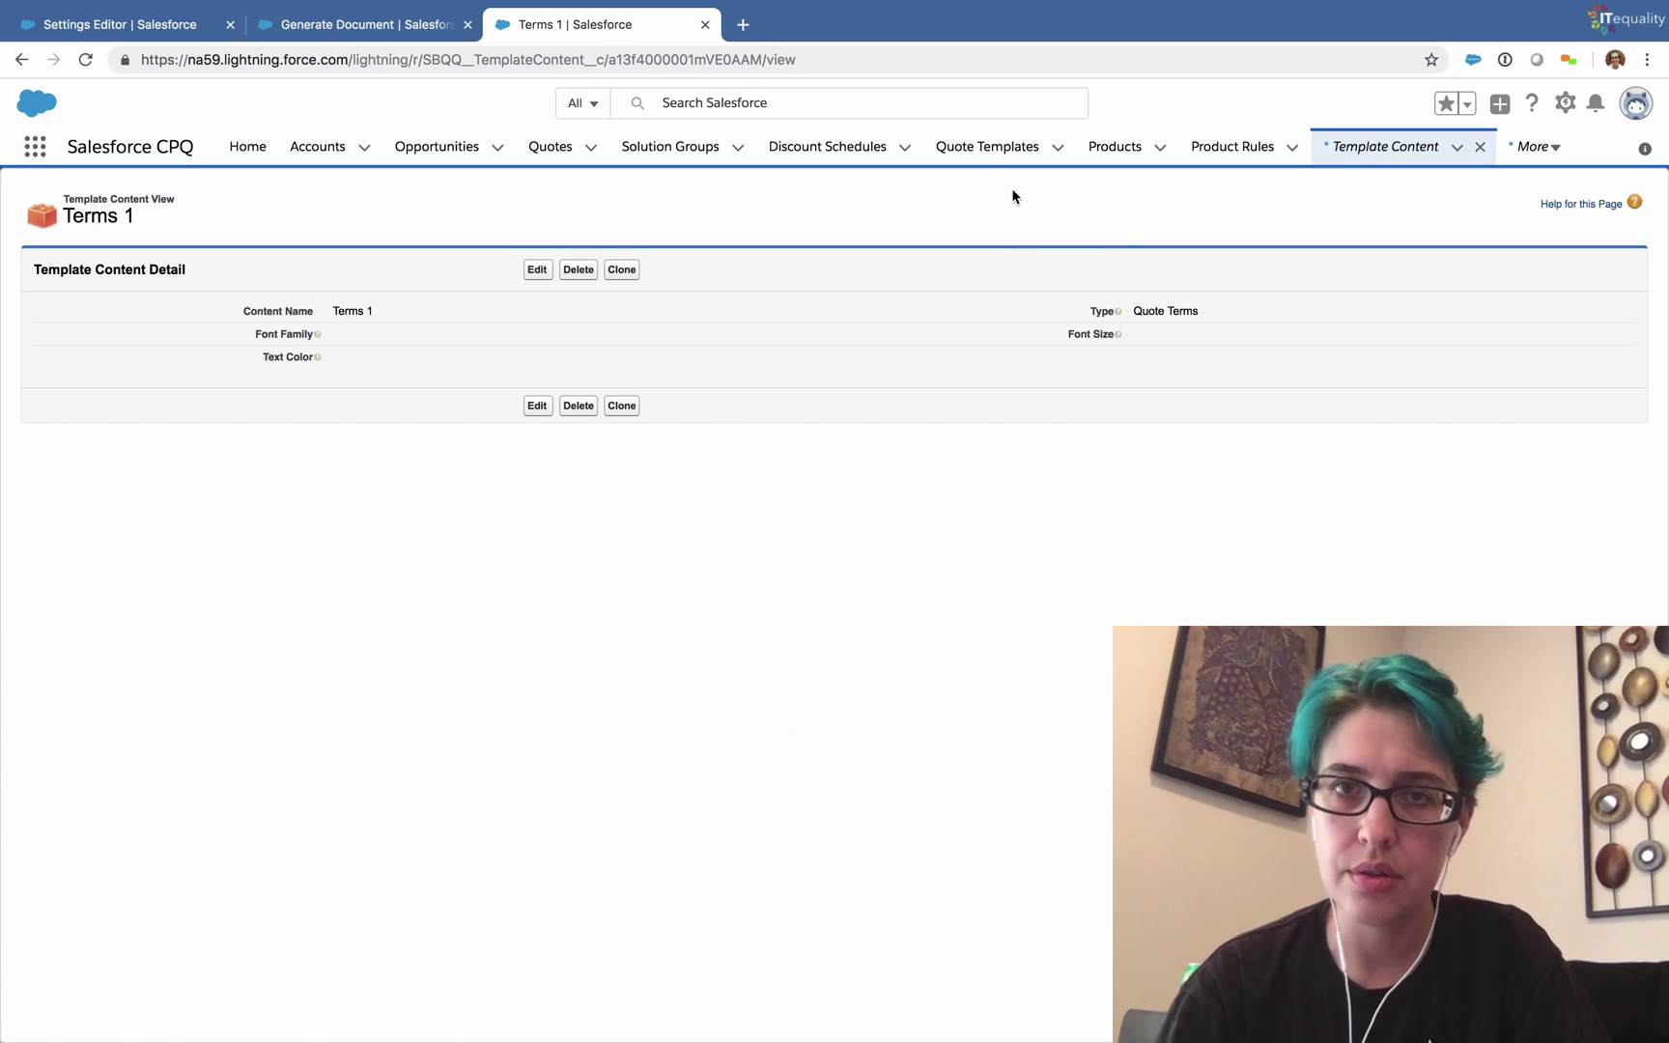
click(982, 157)
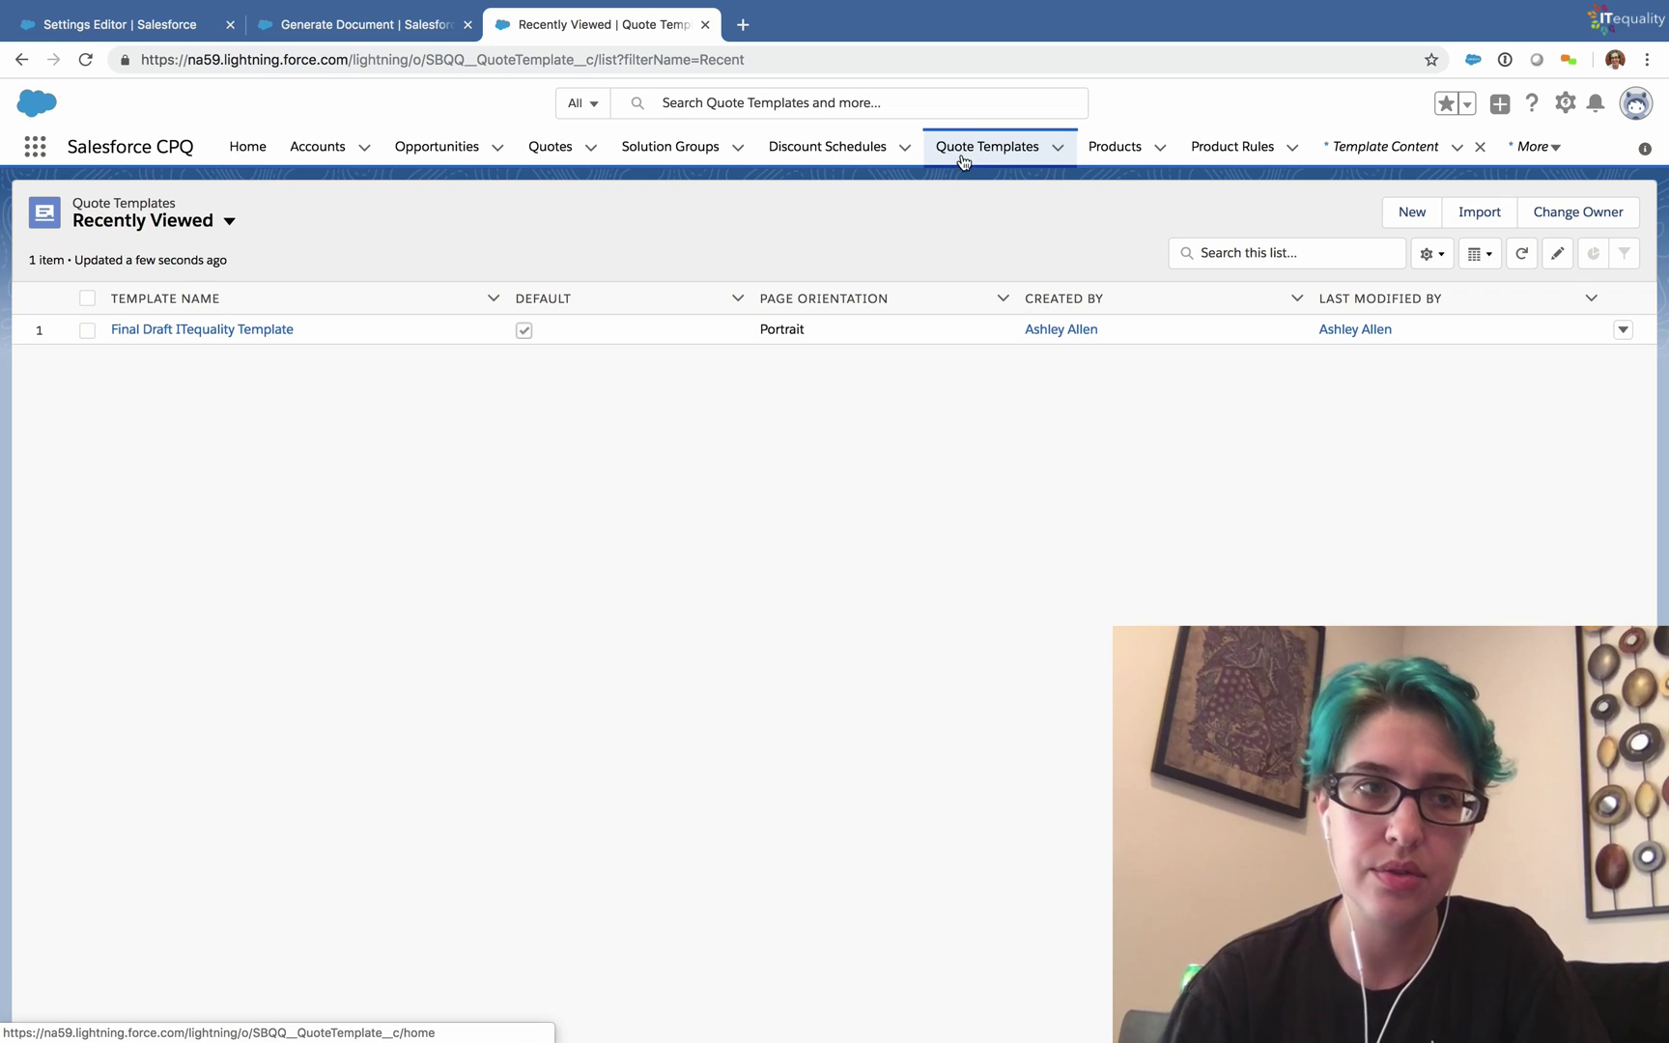
click(232, 334)
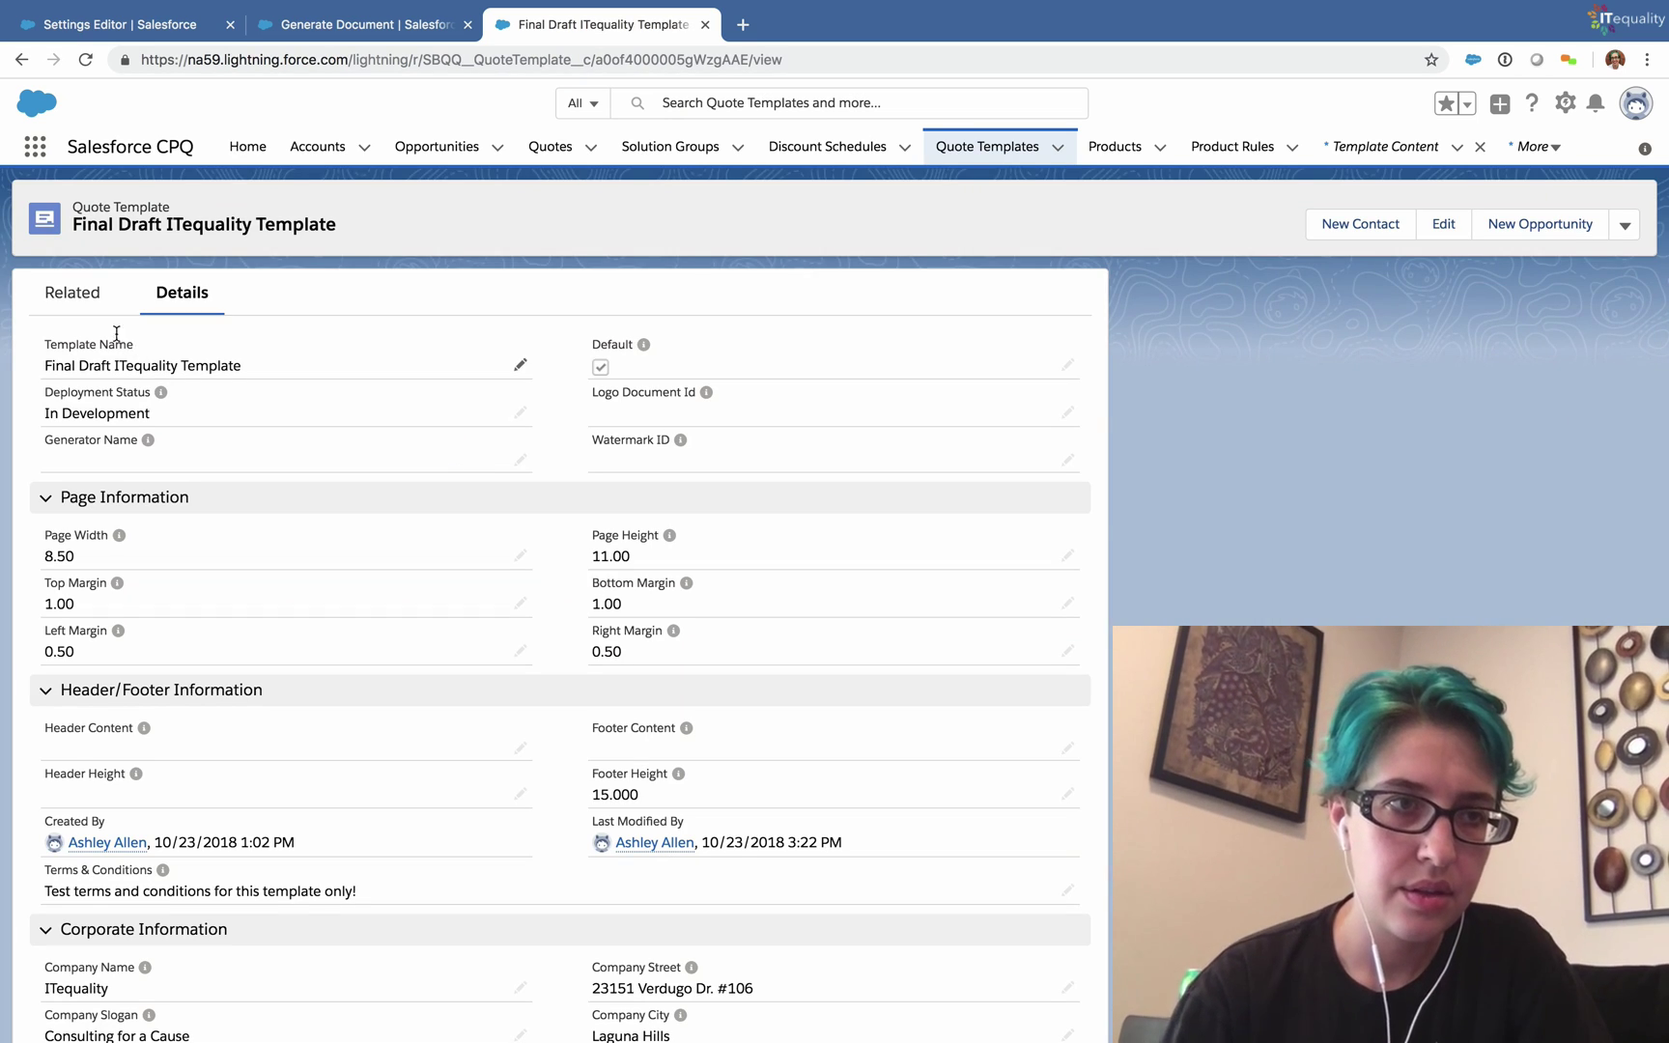
click(81, 303)
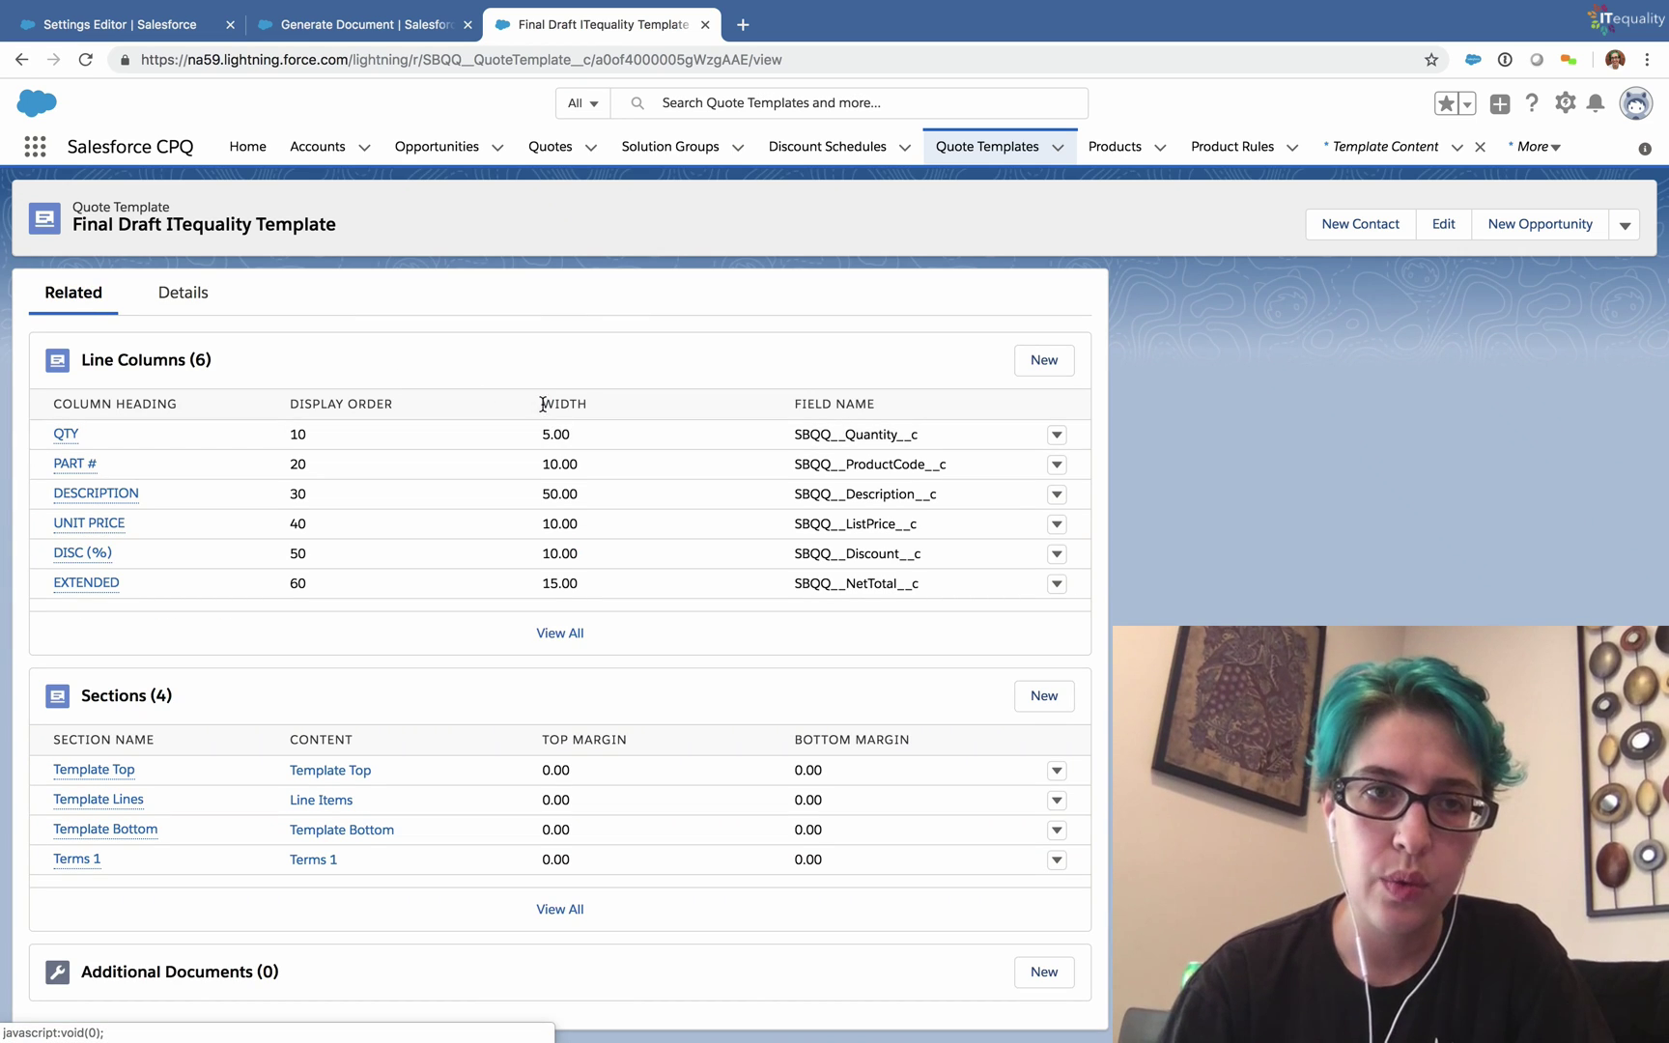
Step: Compare the line column widths against the quote preview, then open the UNIT PRICE column for editing
drag(543, 404, 571, 403)
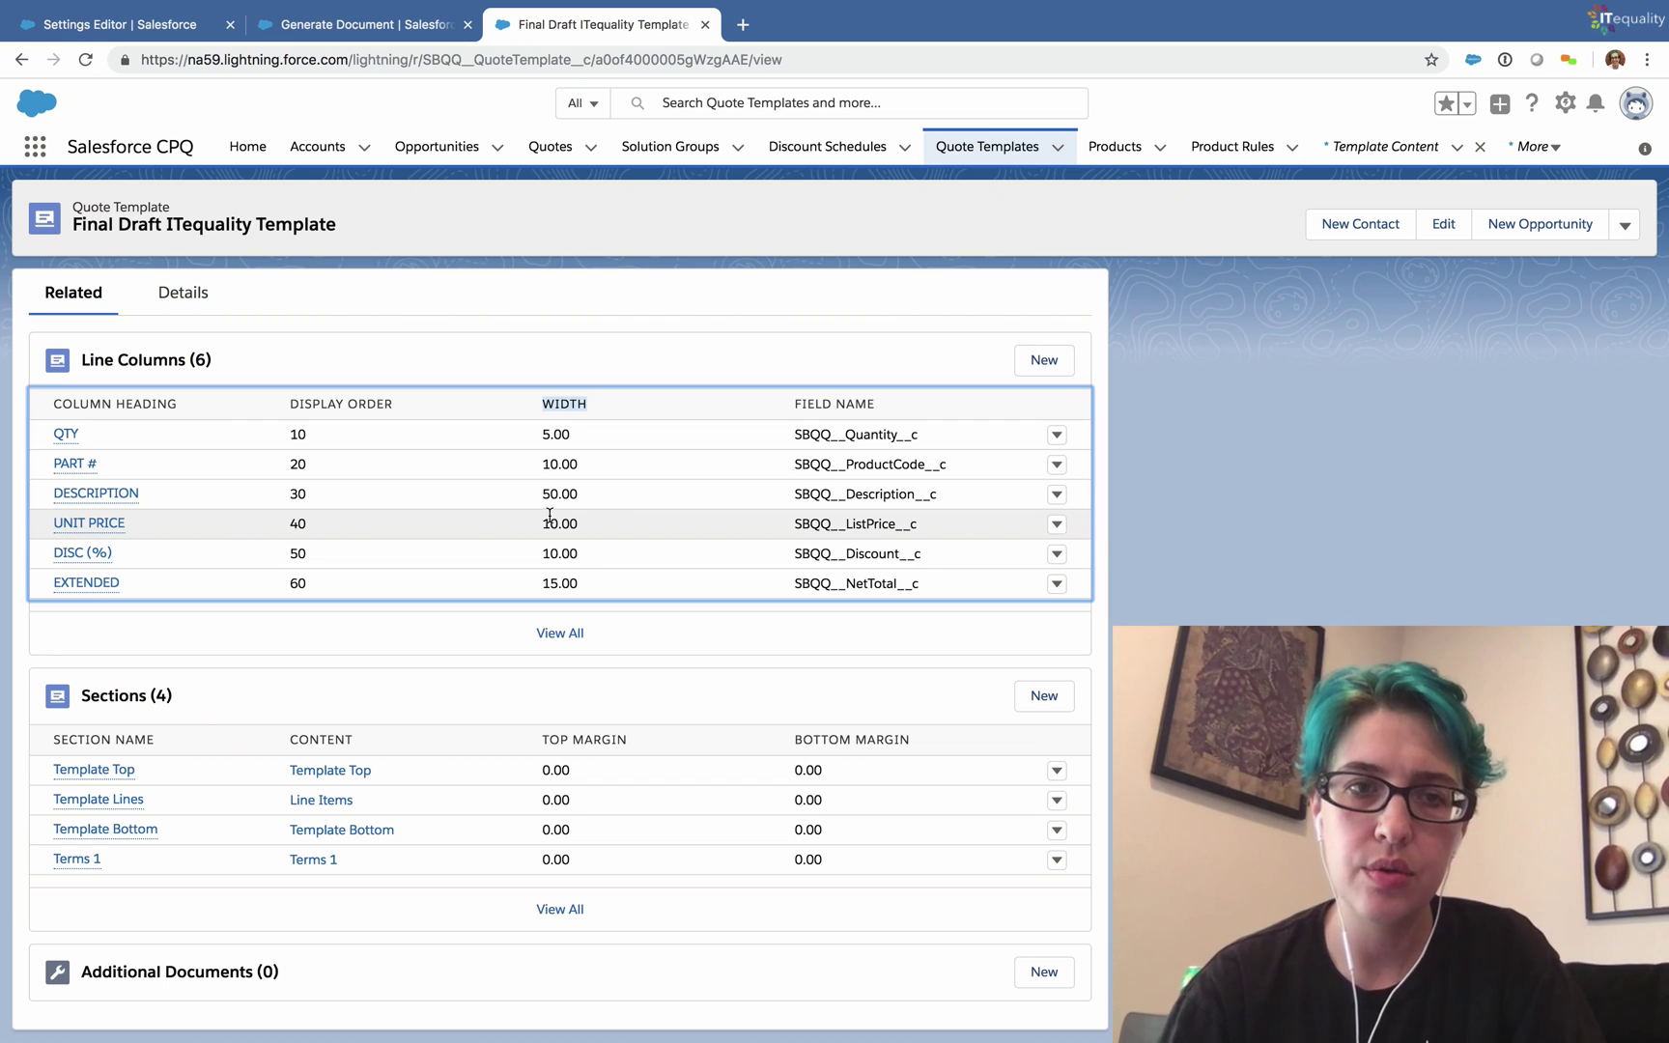
click(365, 29)
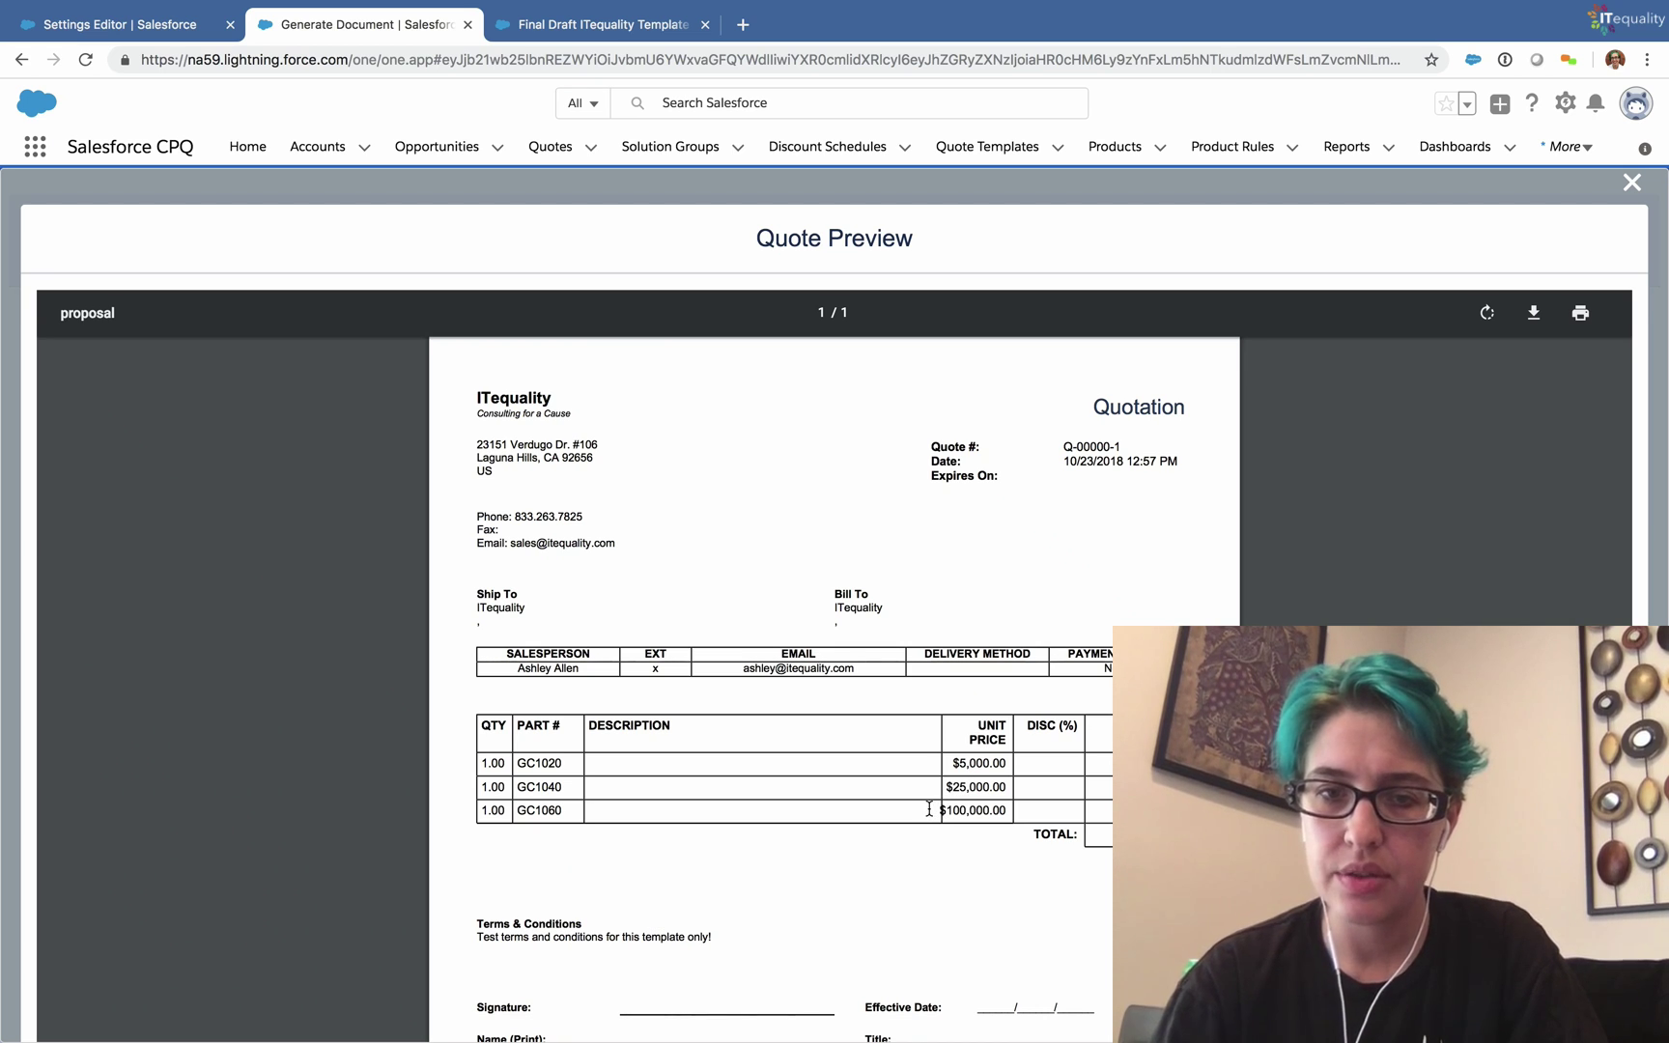
click(556, 29)
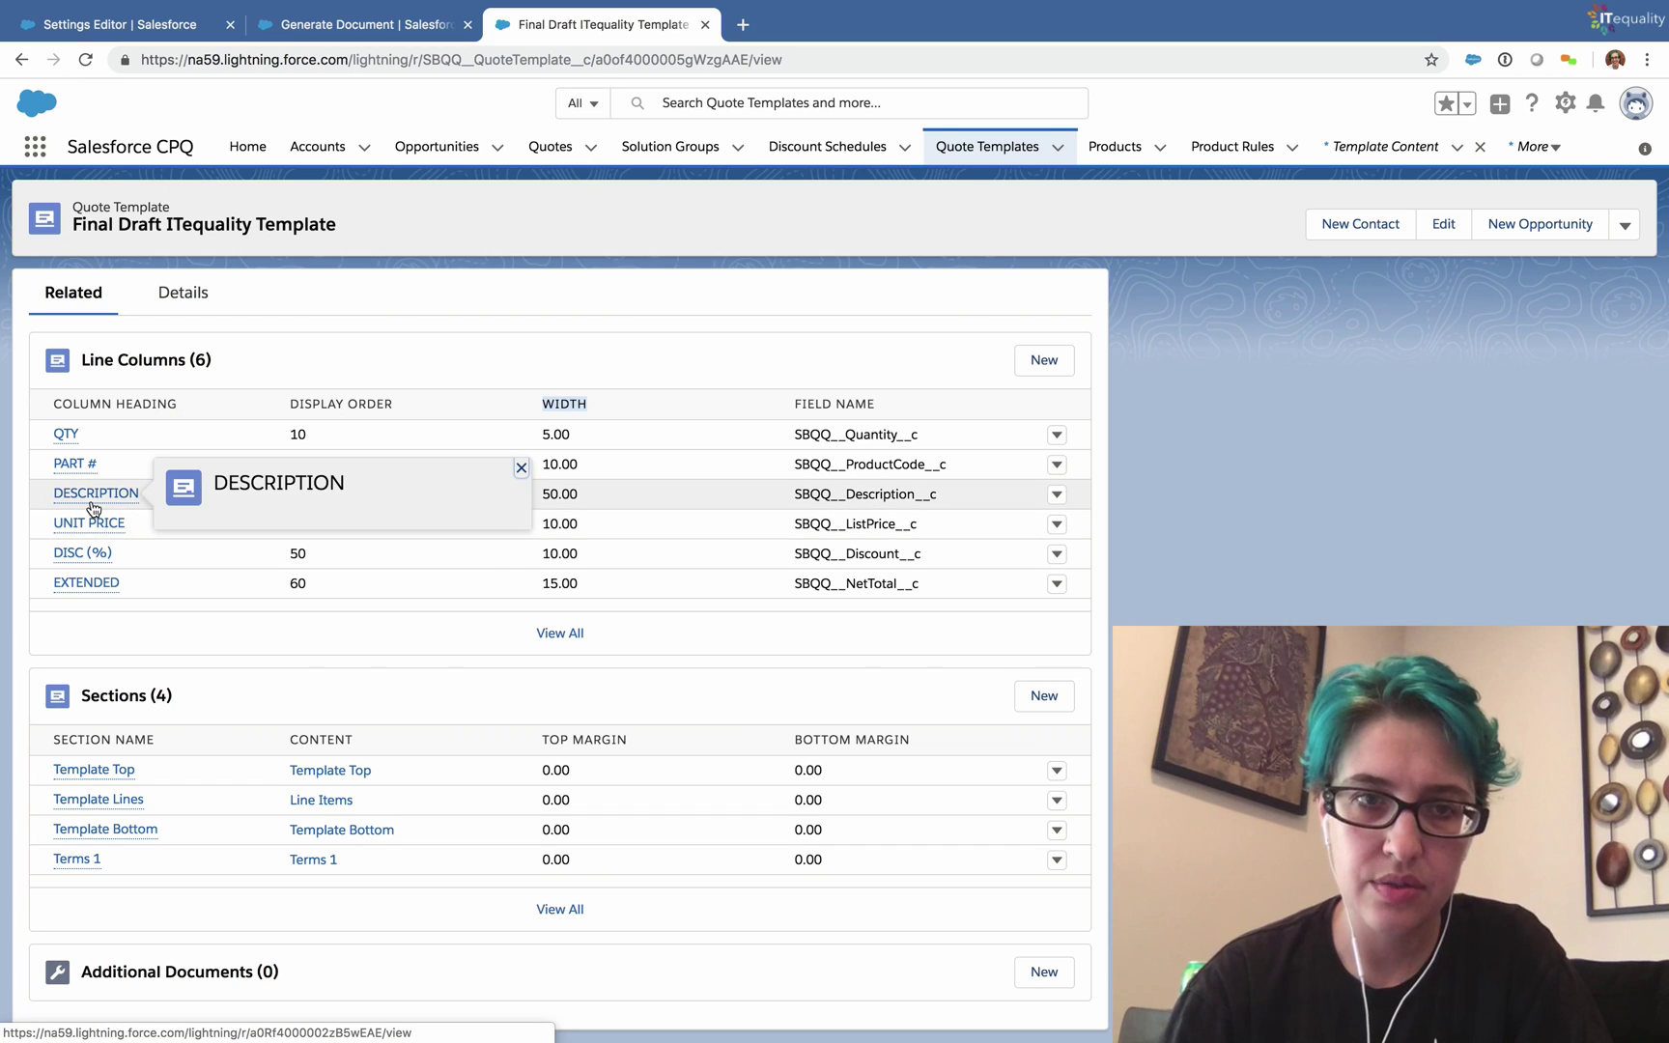
mouse_move(87, 527)
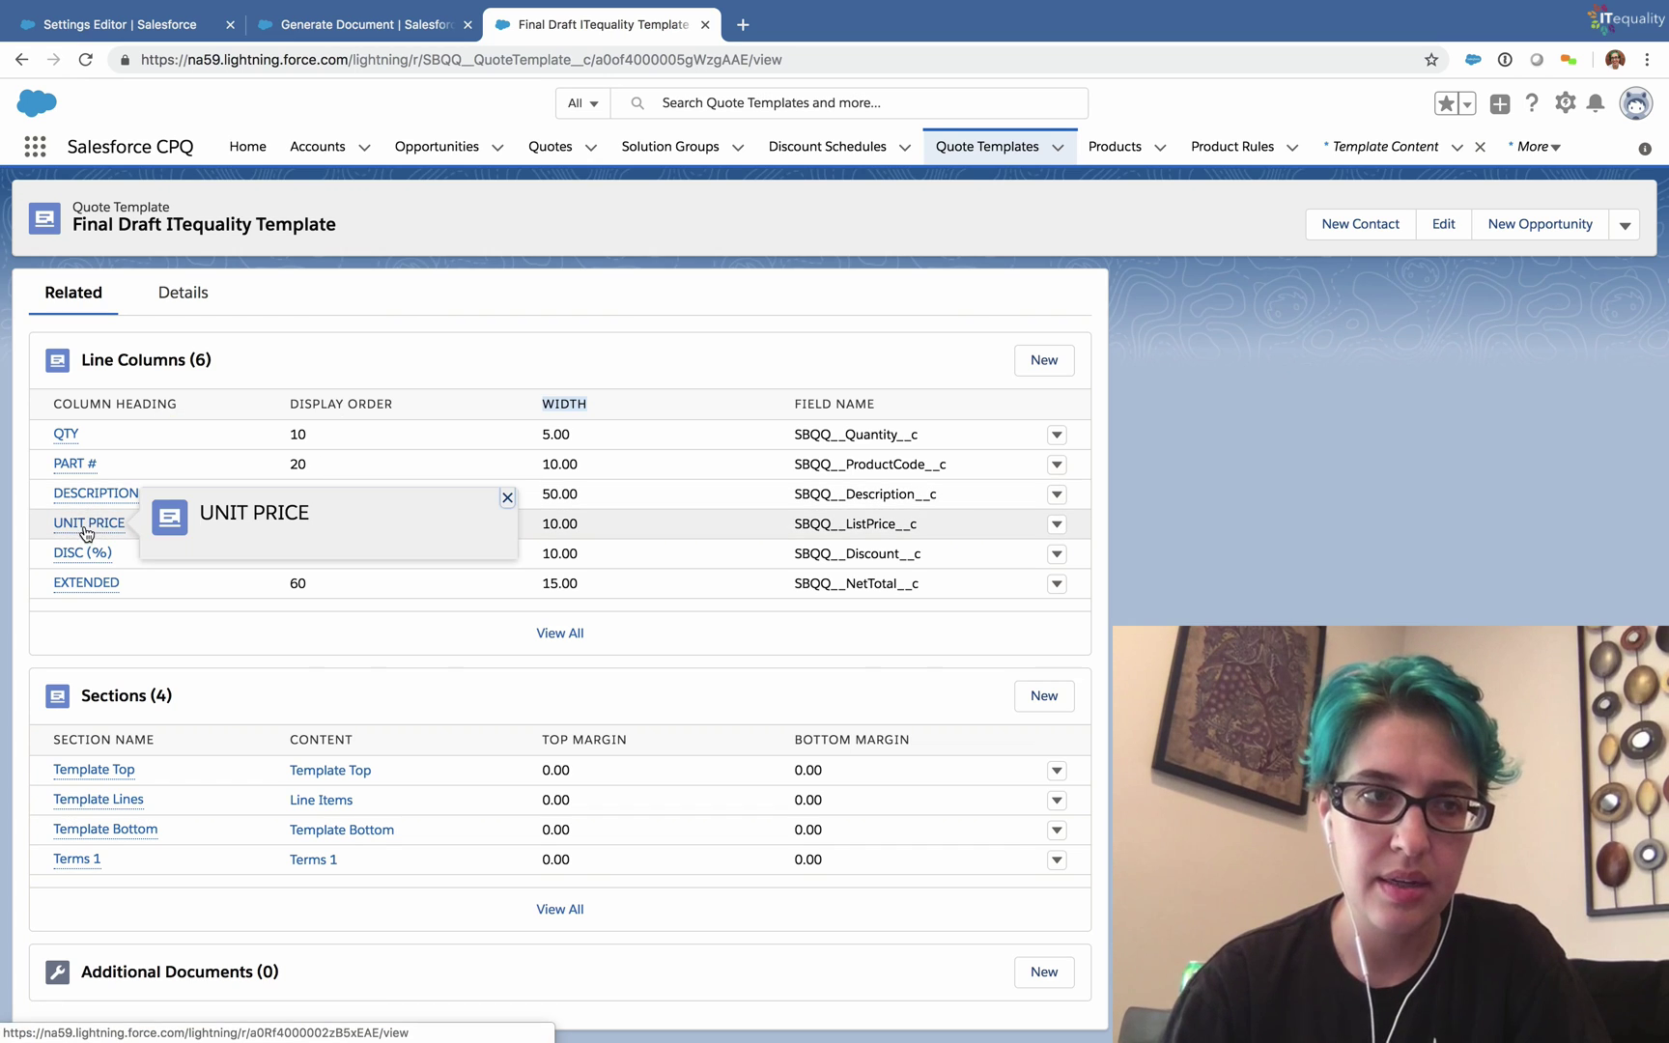
click(1056, 525)
click(1038, 536)
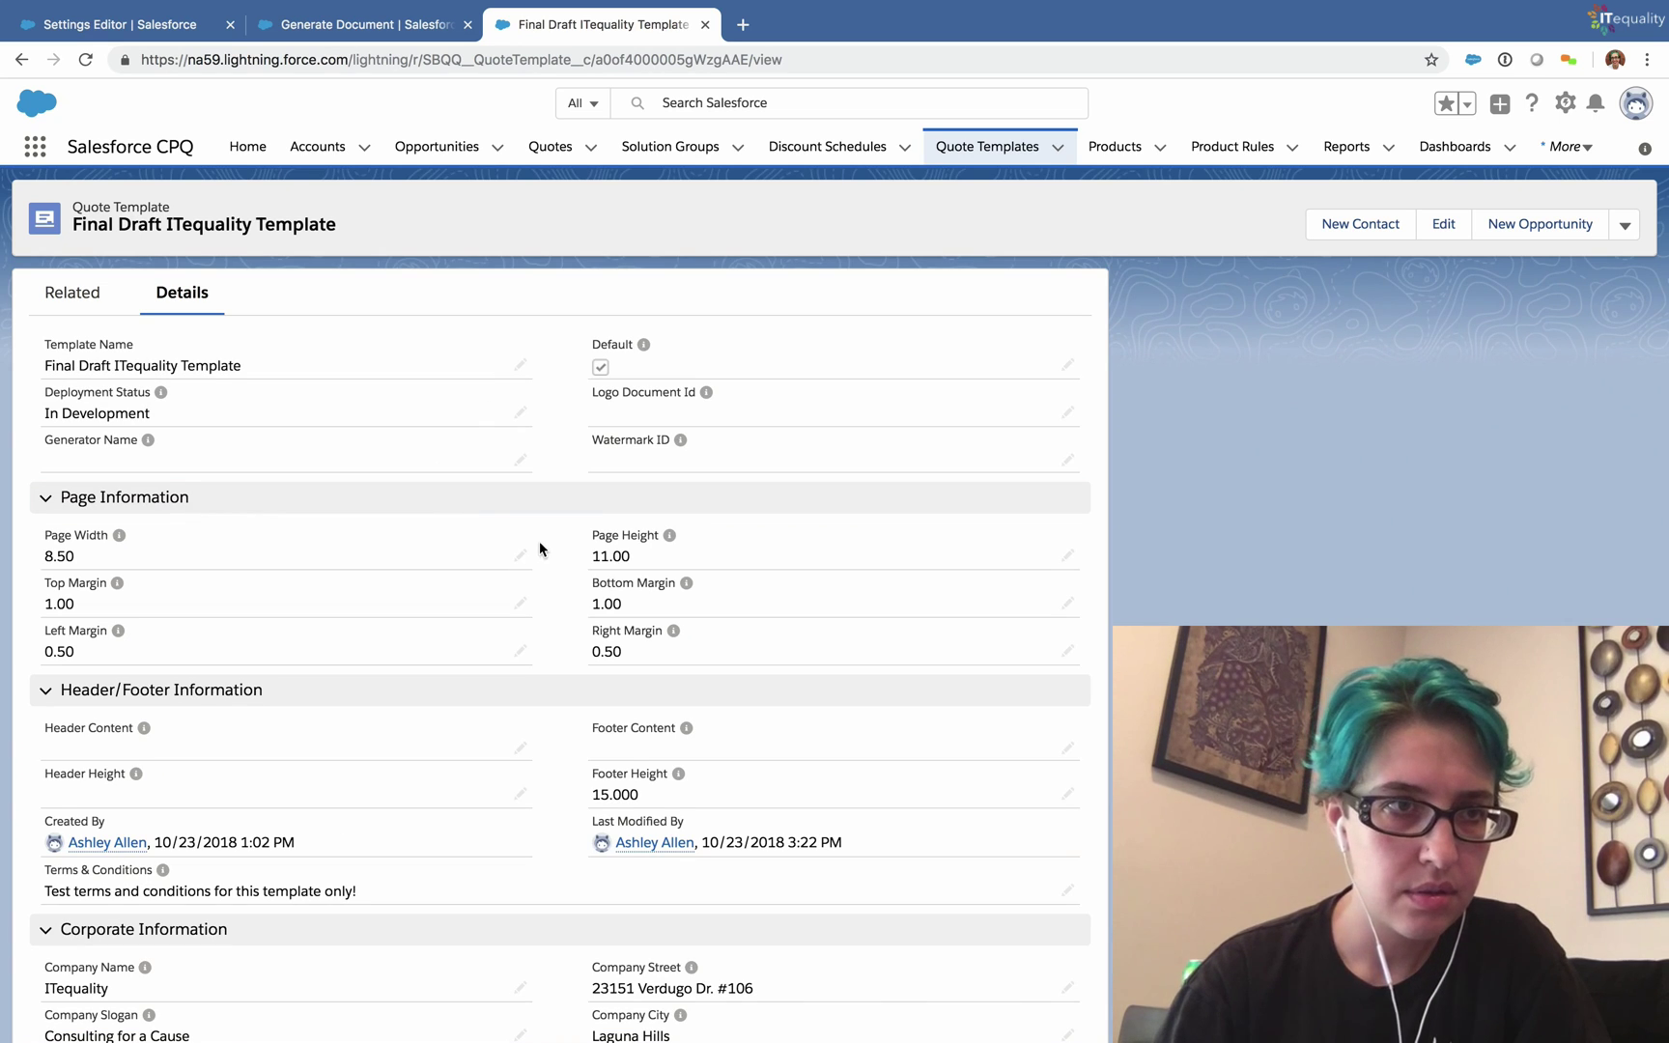
Step: Change the UNIT PRICE line column width from 10 to 15.00 and save it
click(72, 293)
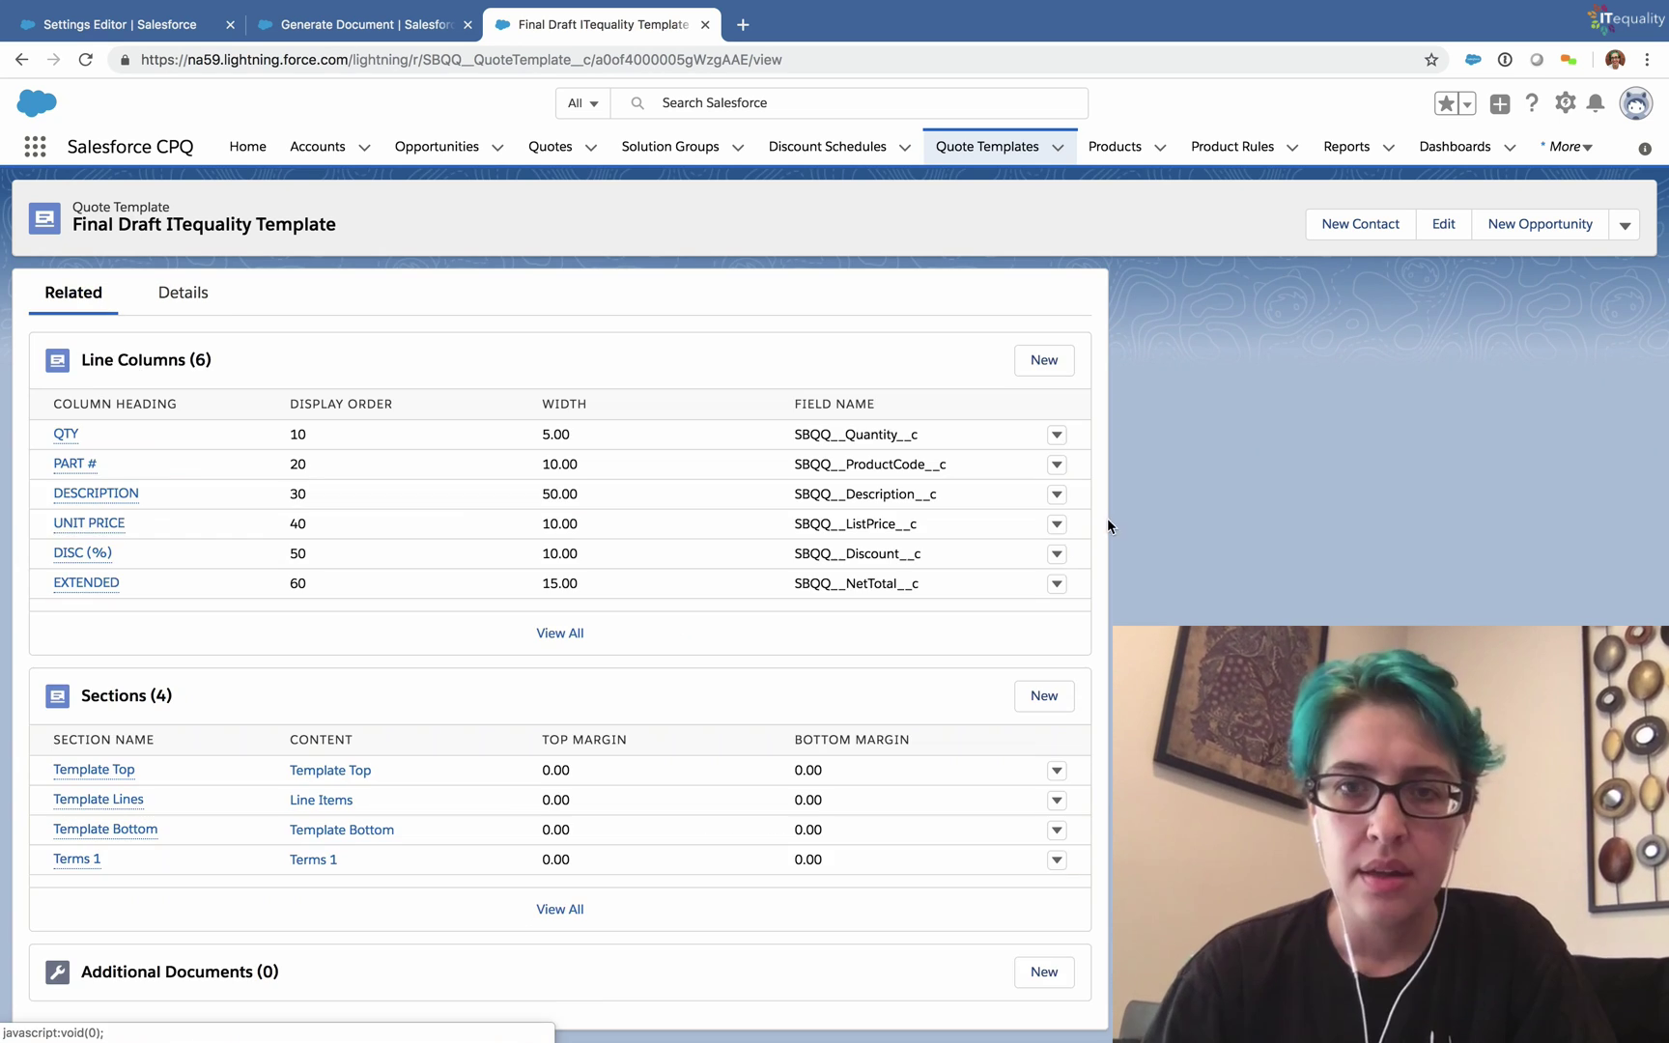
click(1057, 525)
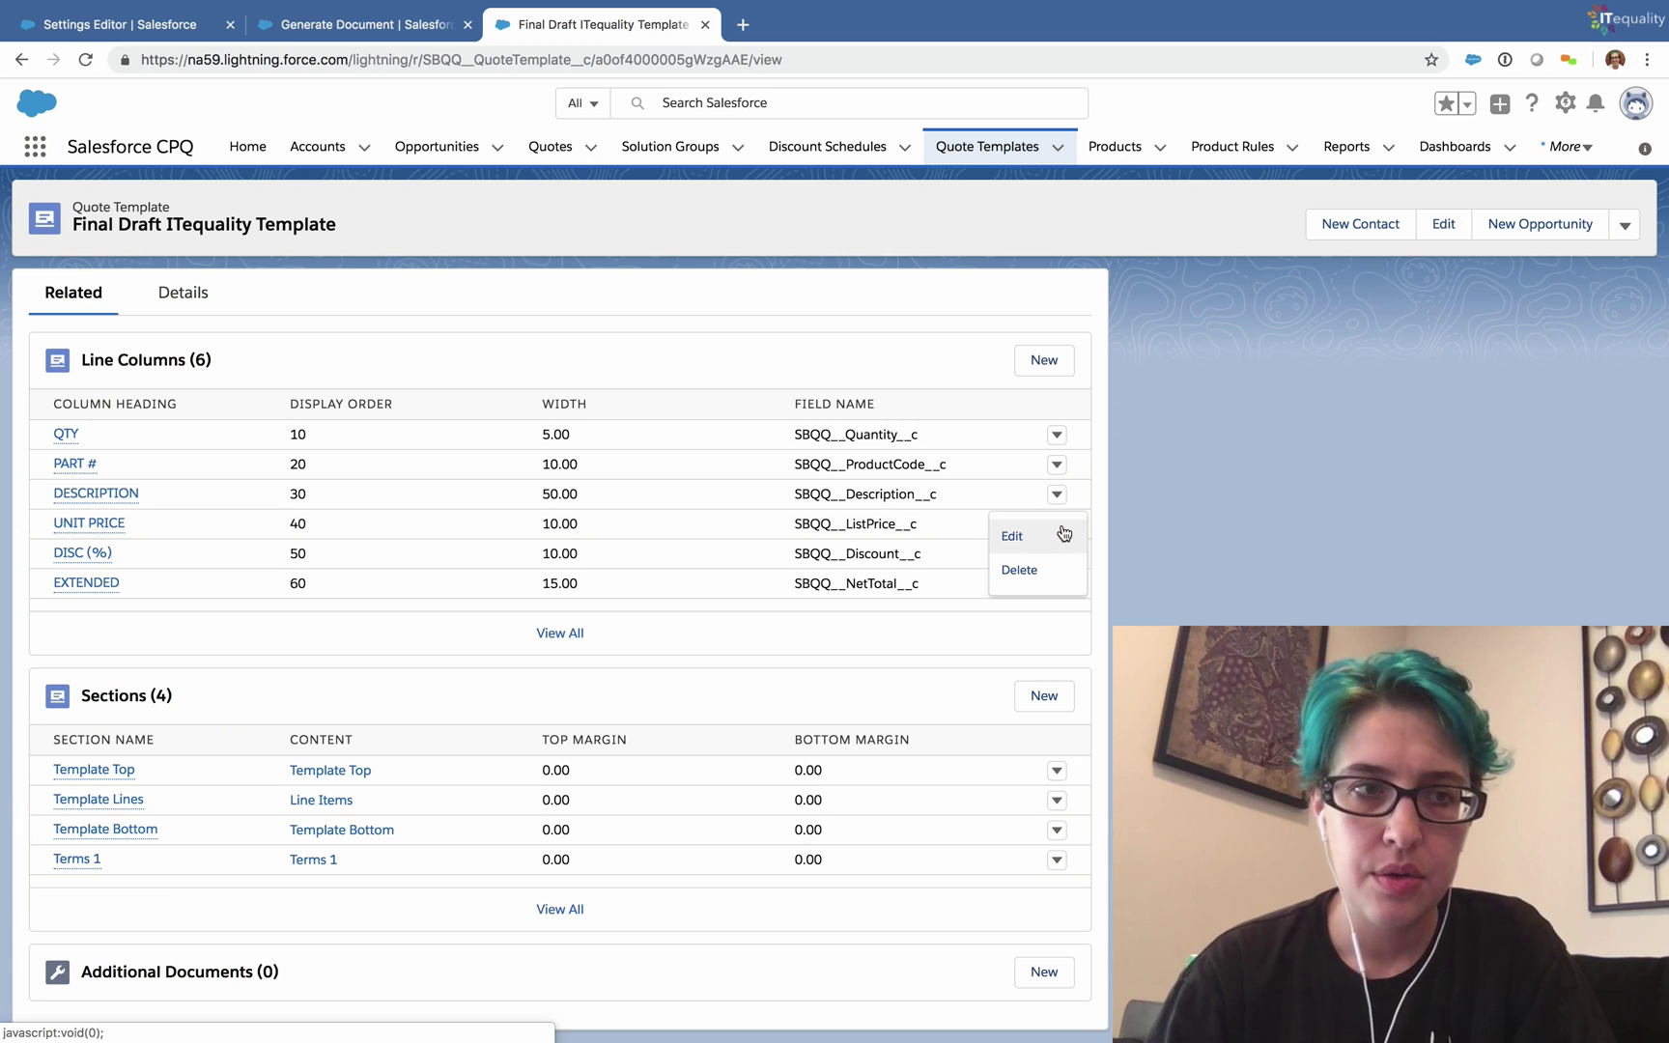
click(1014, 543)
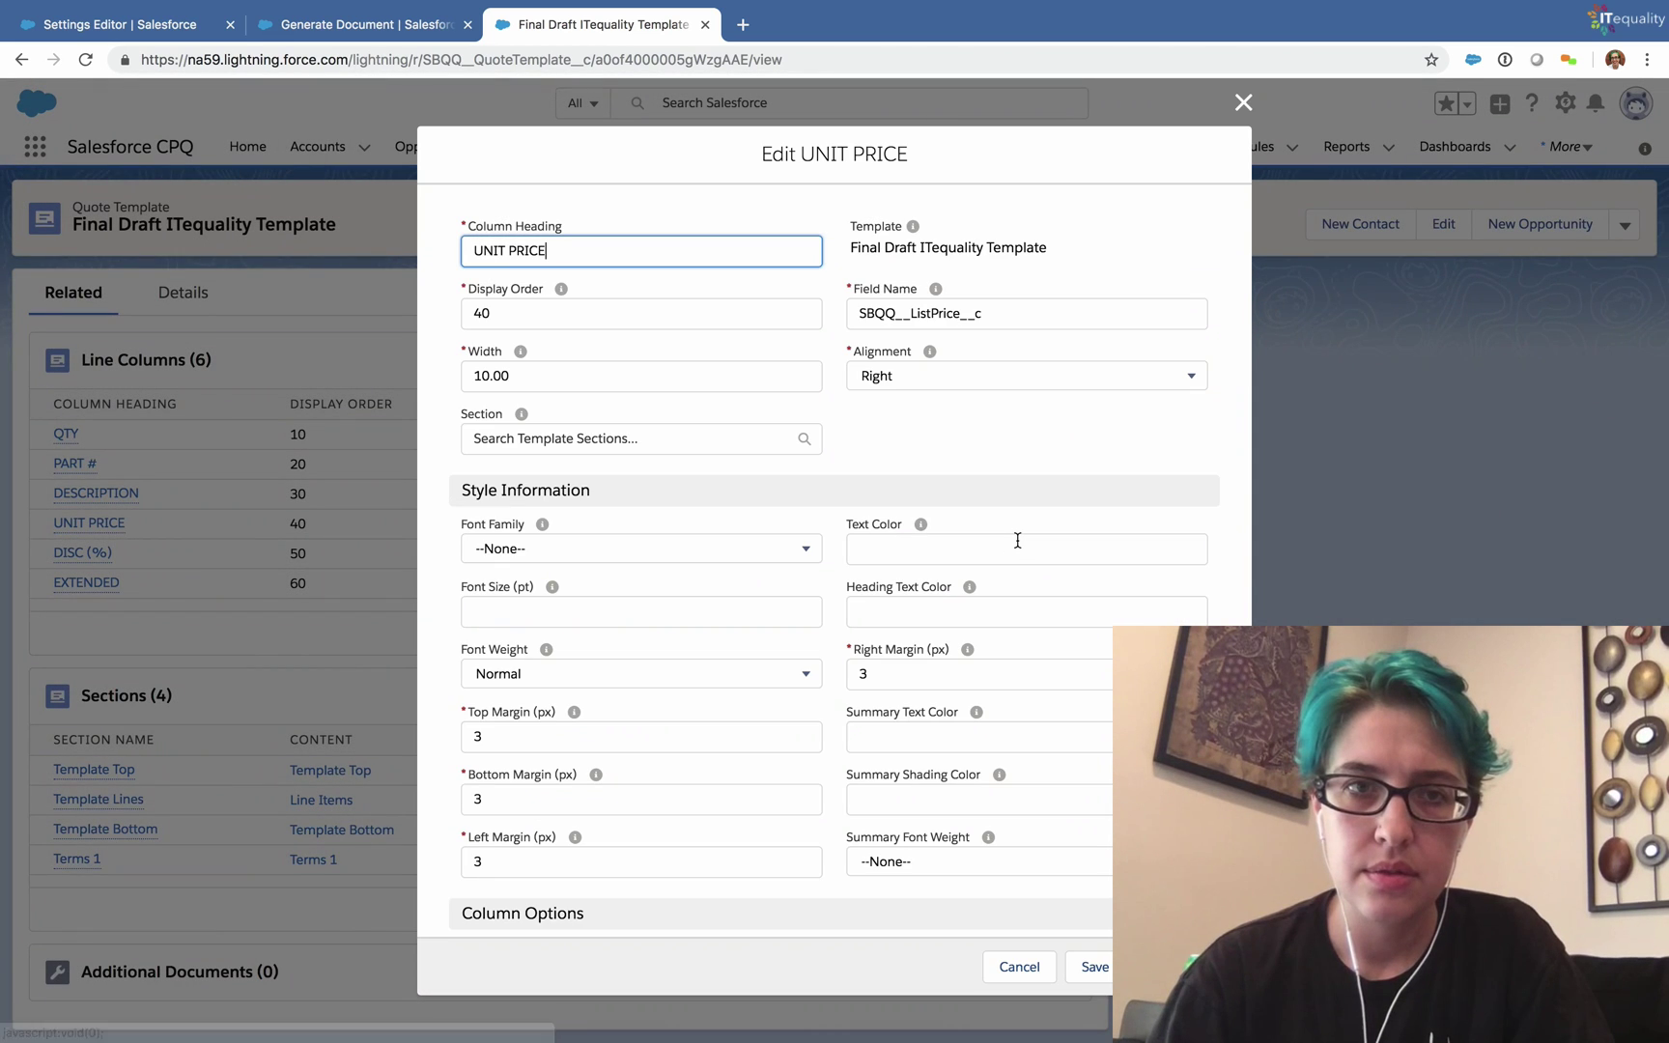
click(541, 374)
key(BackSpace)
key(BackSpace)
text(15)
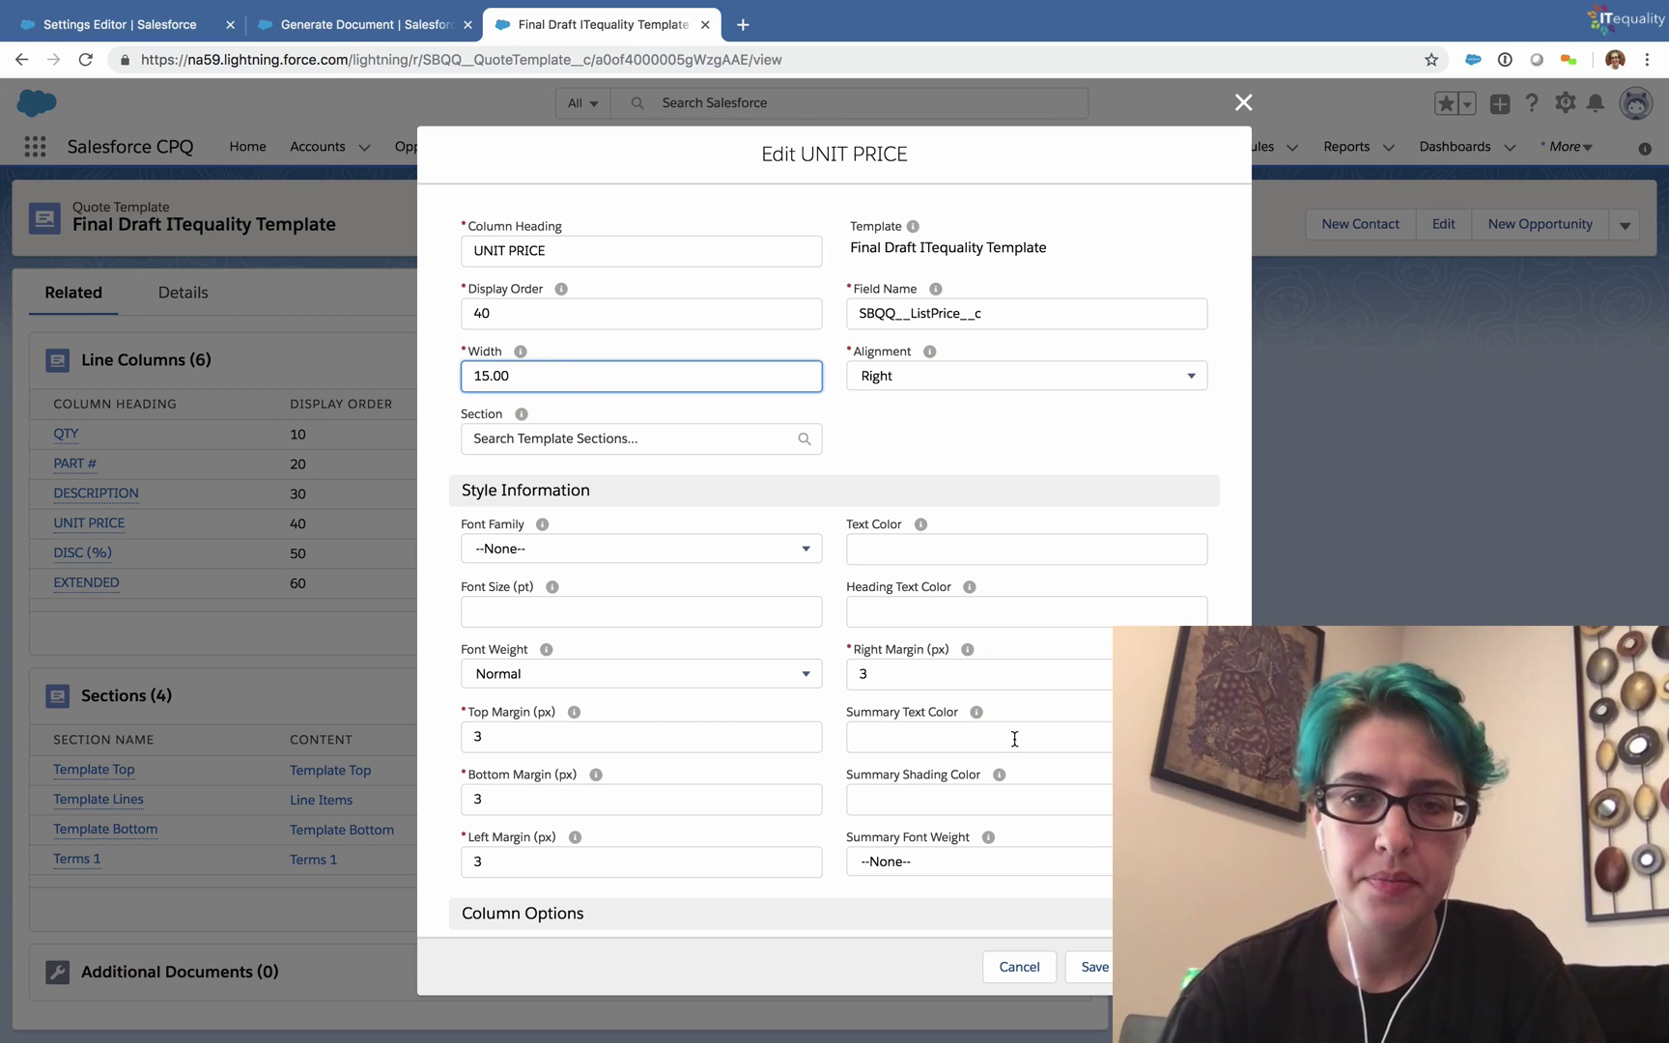
key(Return)
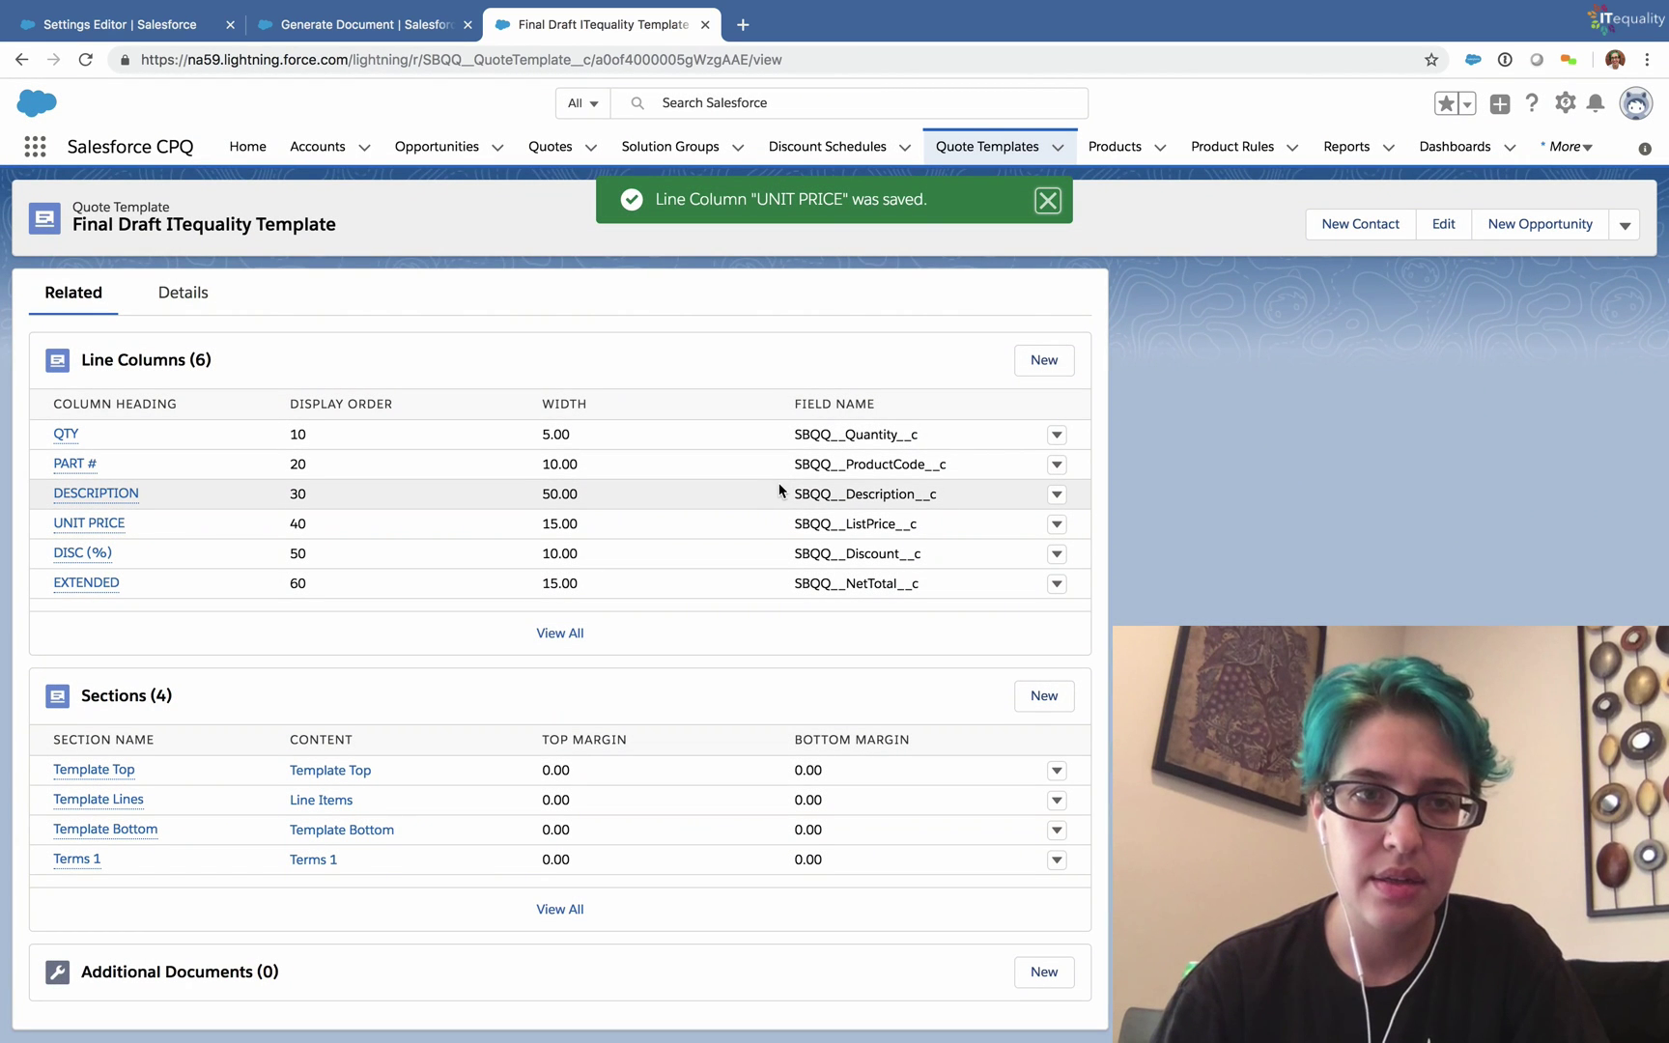
Step: Change the DESCRIPTION line column width from 50 to 45.00 and save it
click(1057, 495)
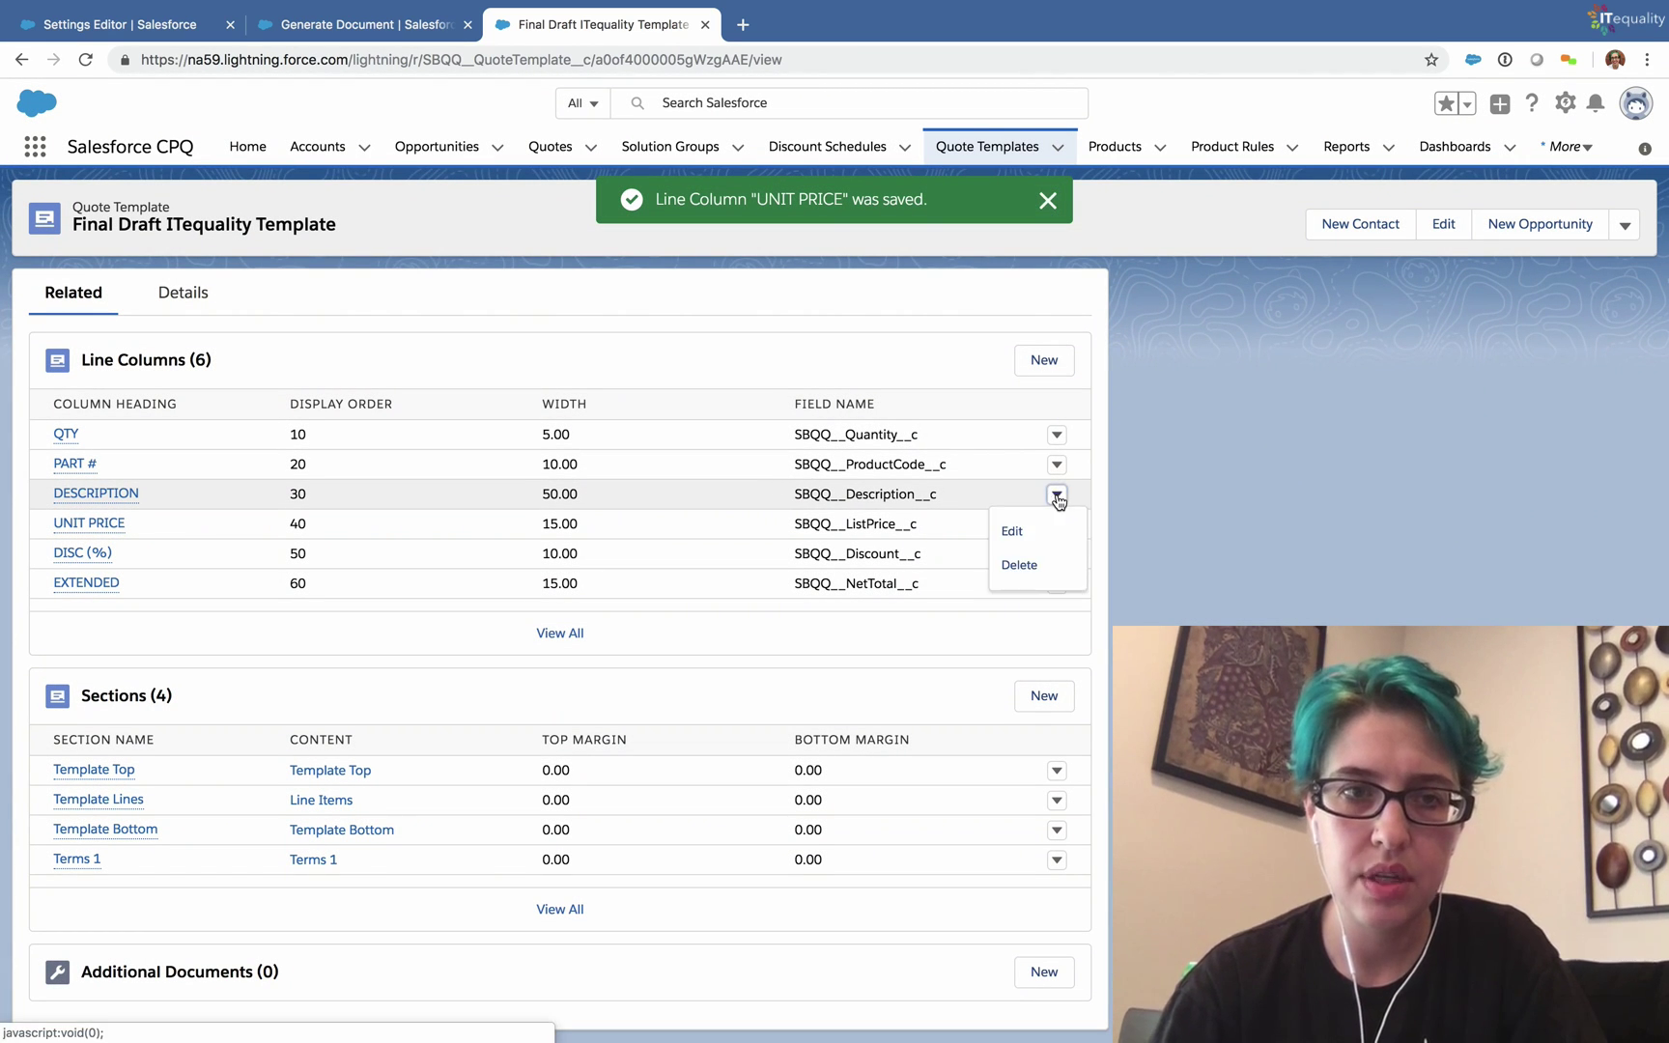
click(1025, 539)
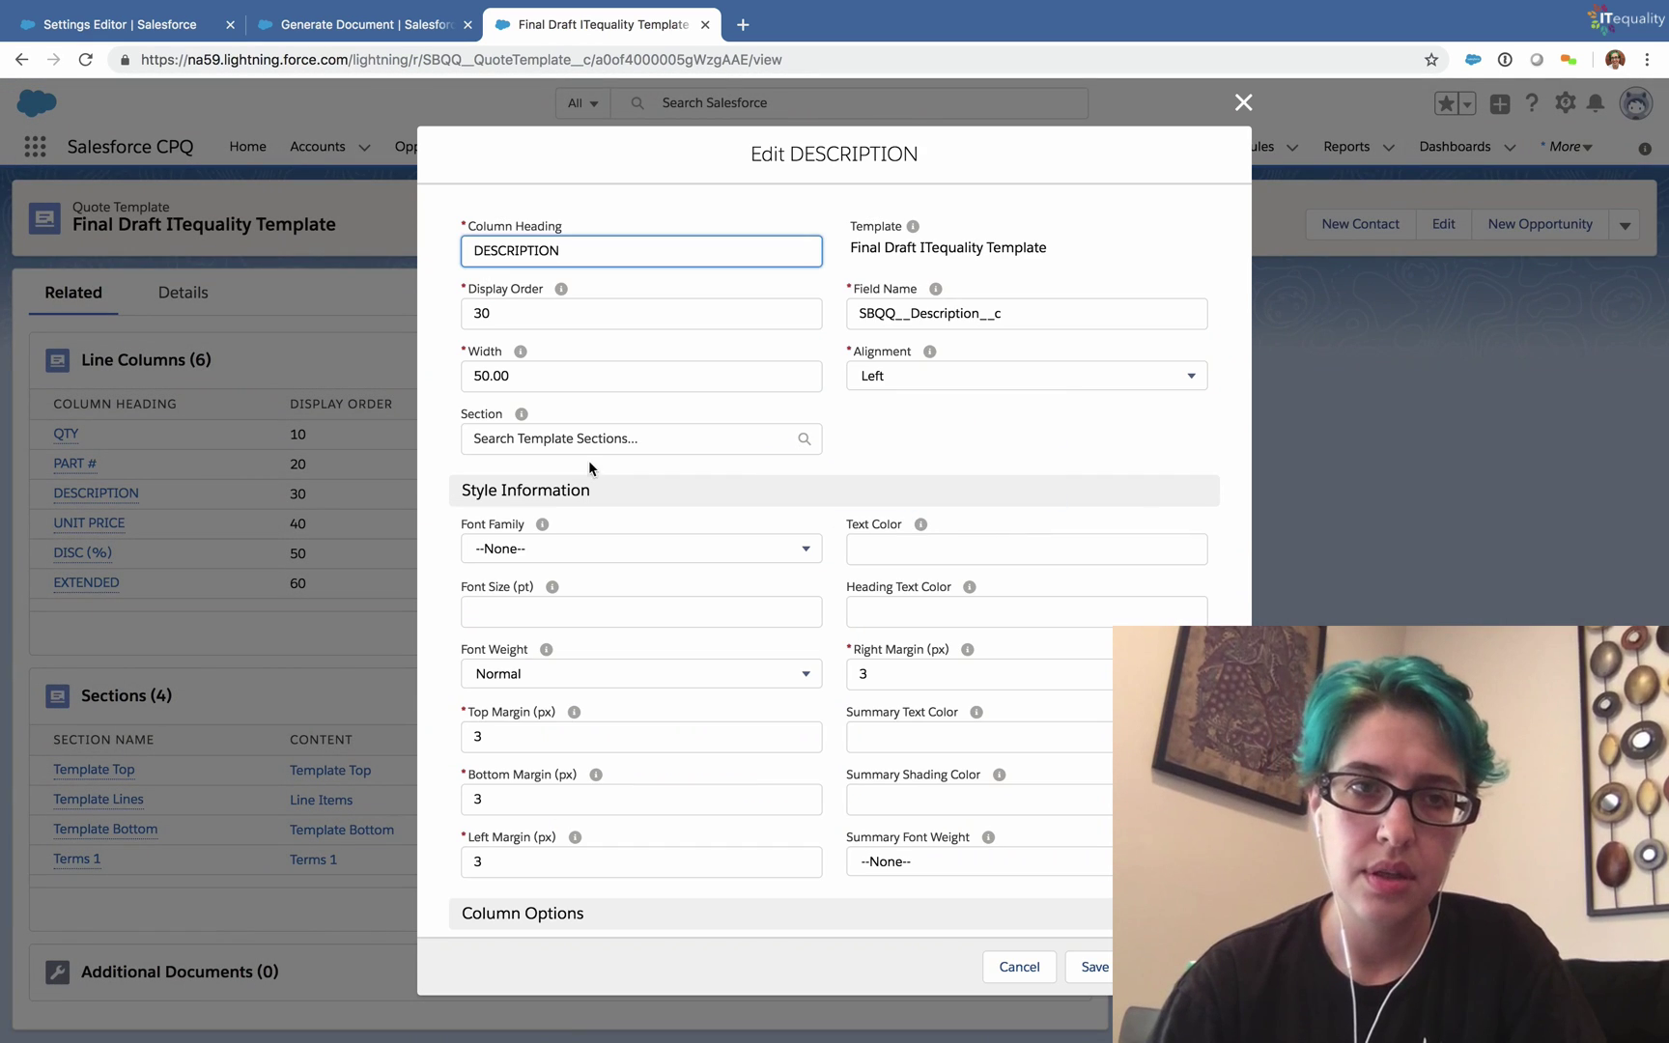
click(490, 376)
key(BackSpace)
key(BackSpace)
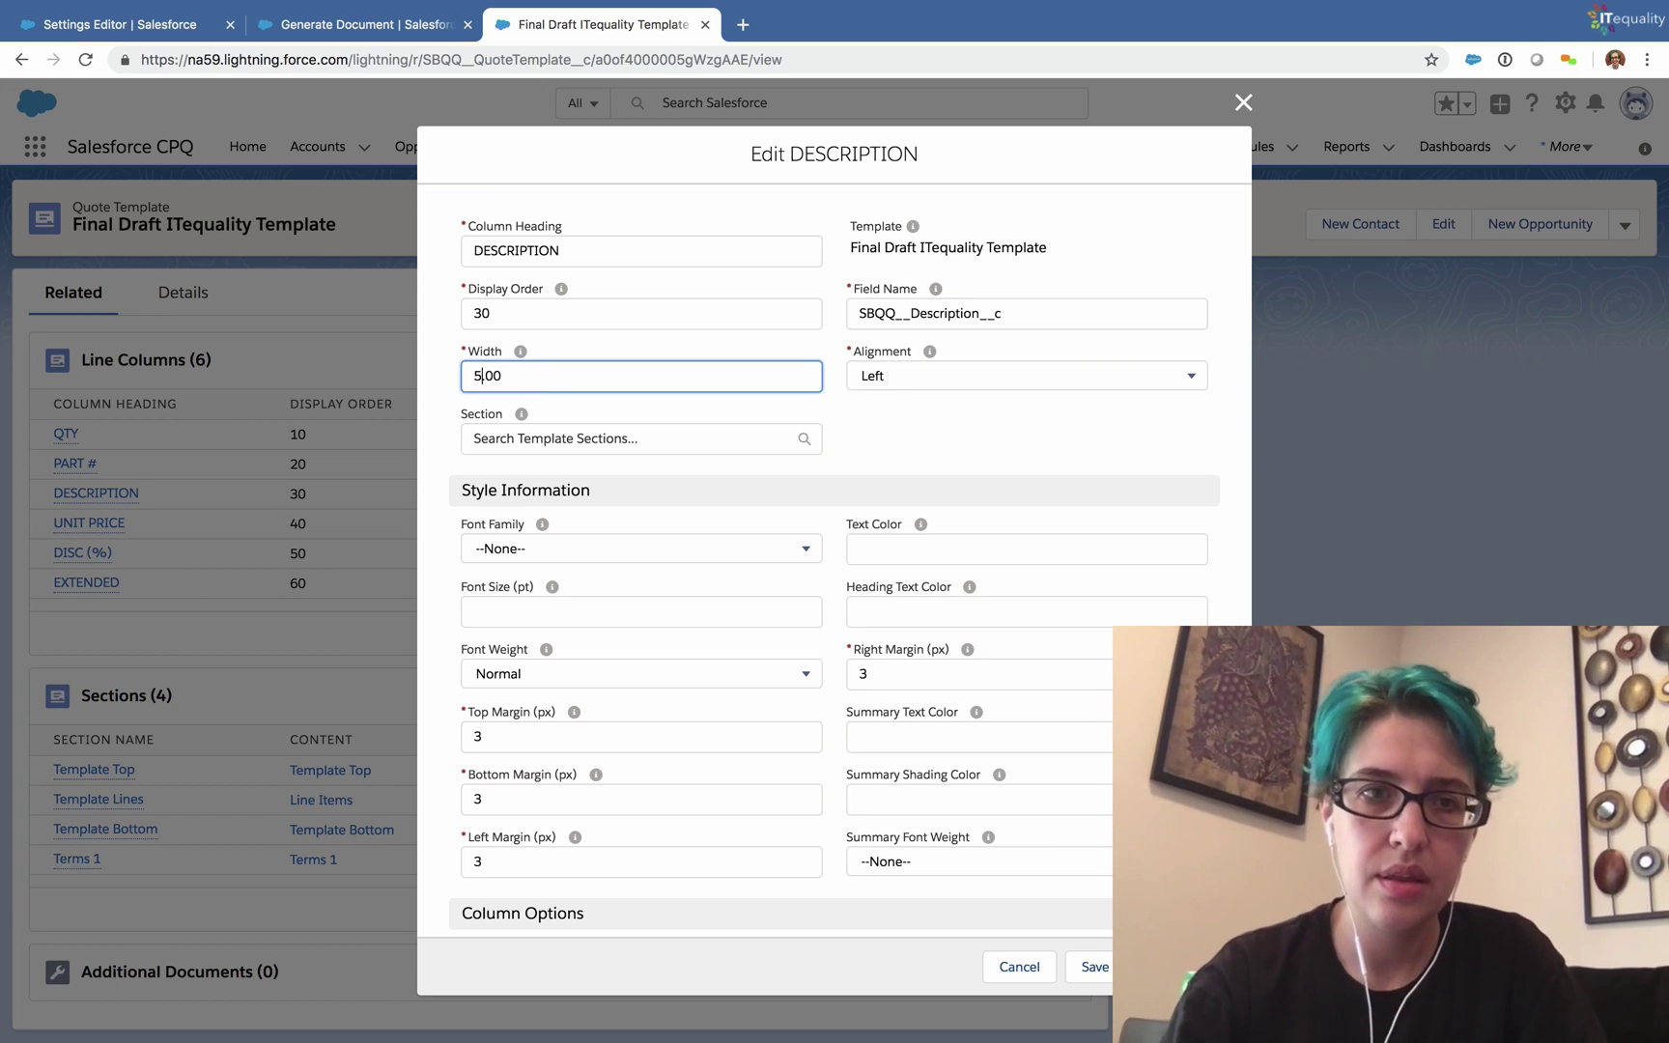
text(45)
click(1094, 967)
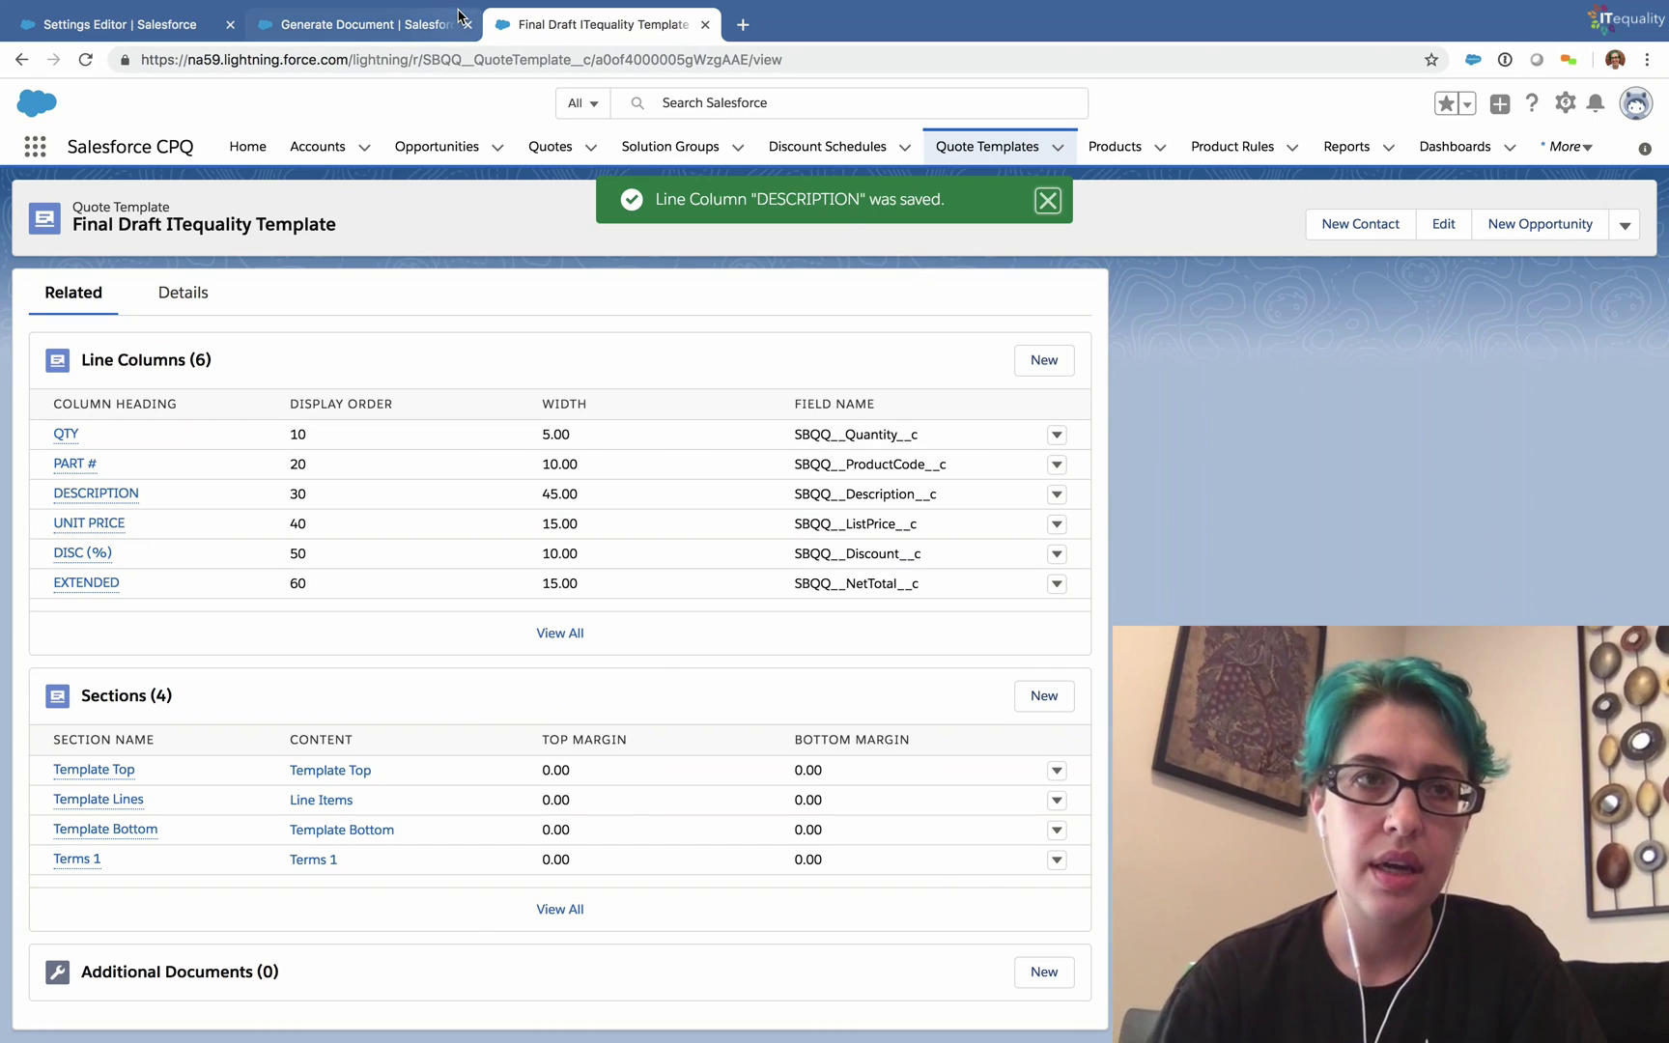
click(358, 24)
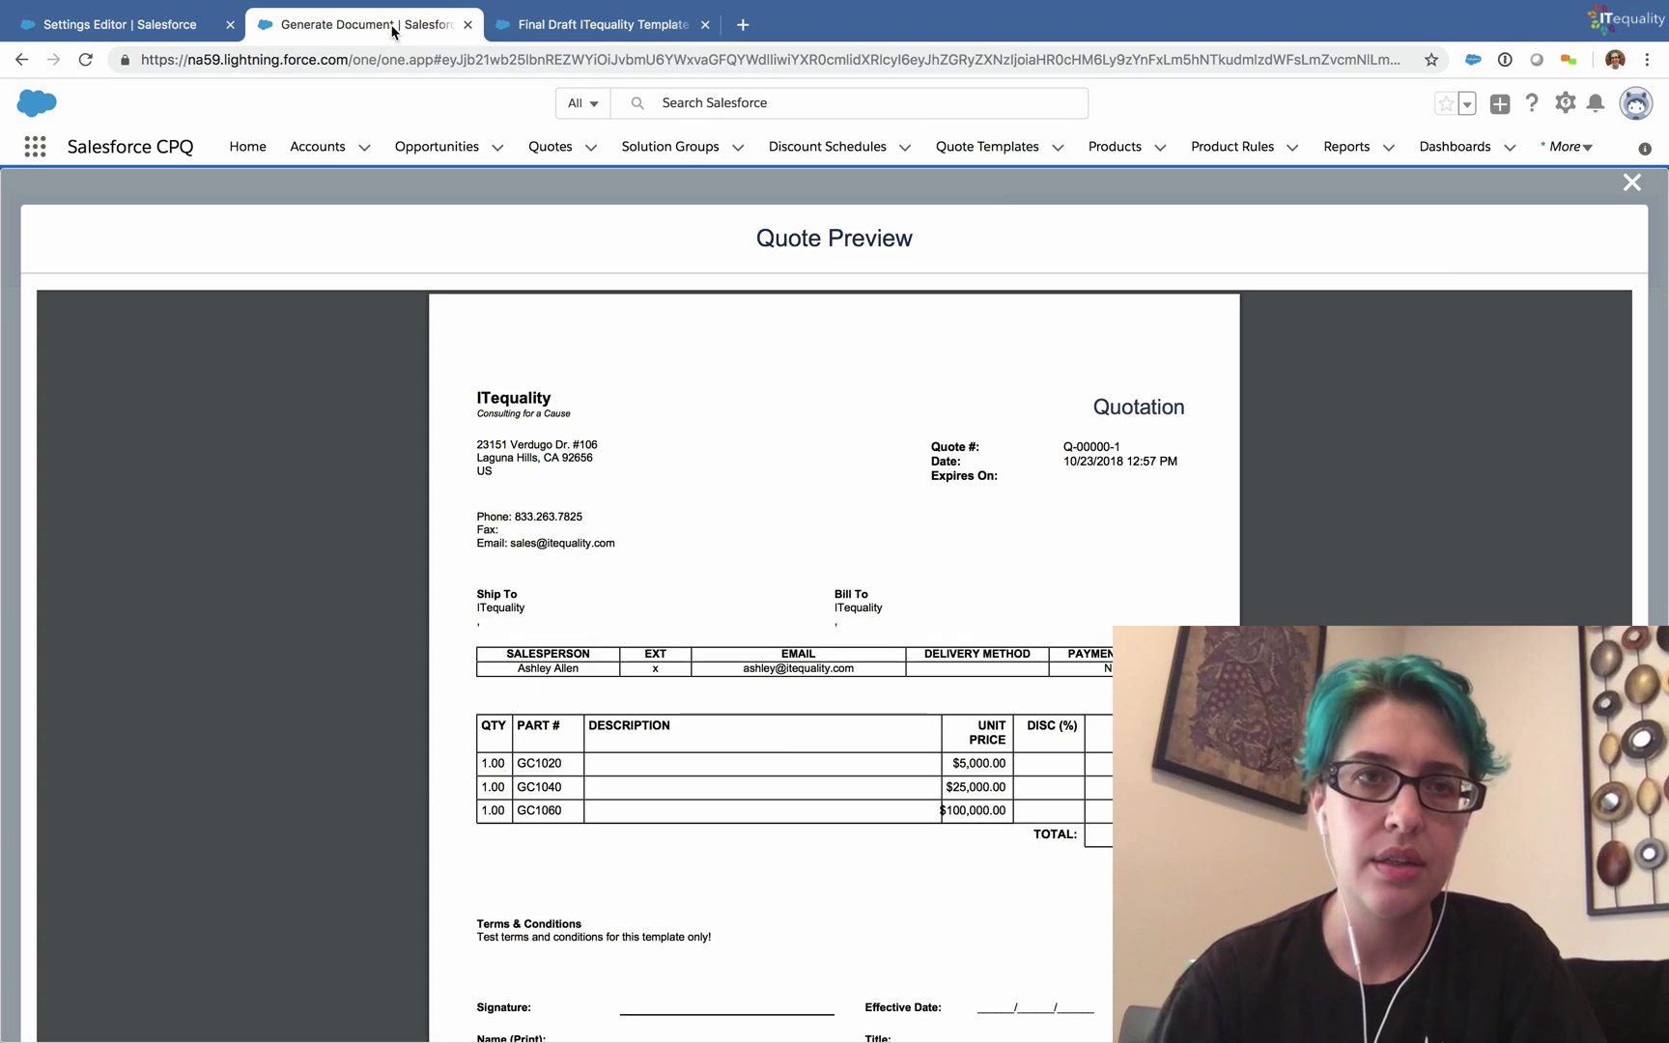
Step: Regenerate the quote preview to review UNIT PRICE at 15.00 and DESCRIPTION at 45.00
click(1631, 184)
click(1364, 254)
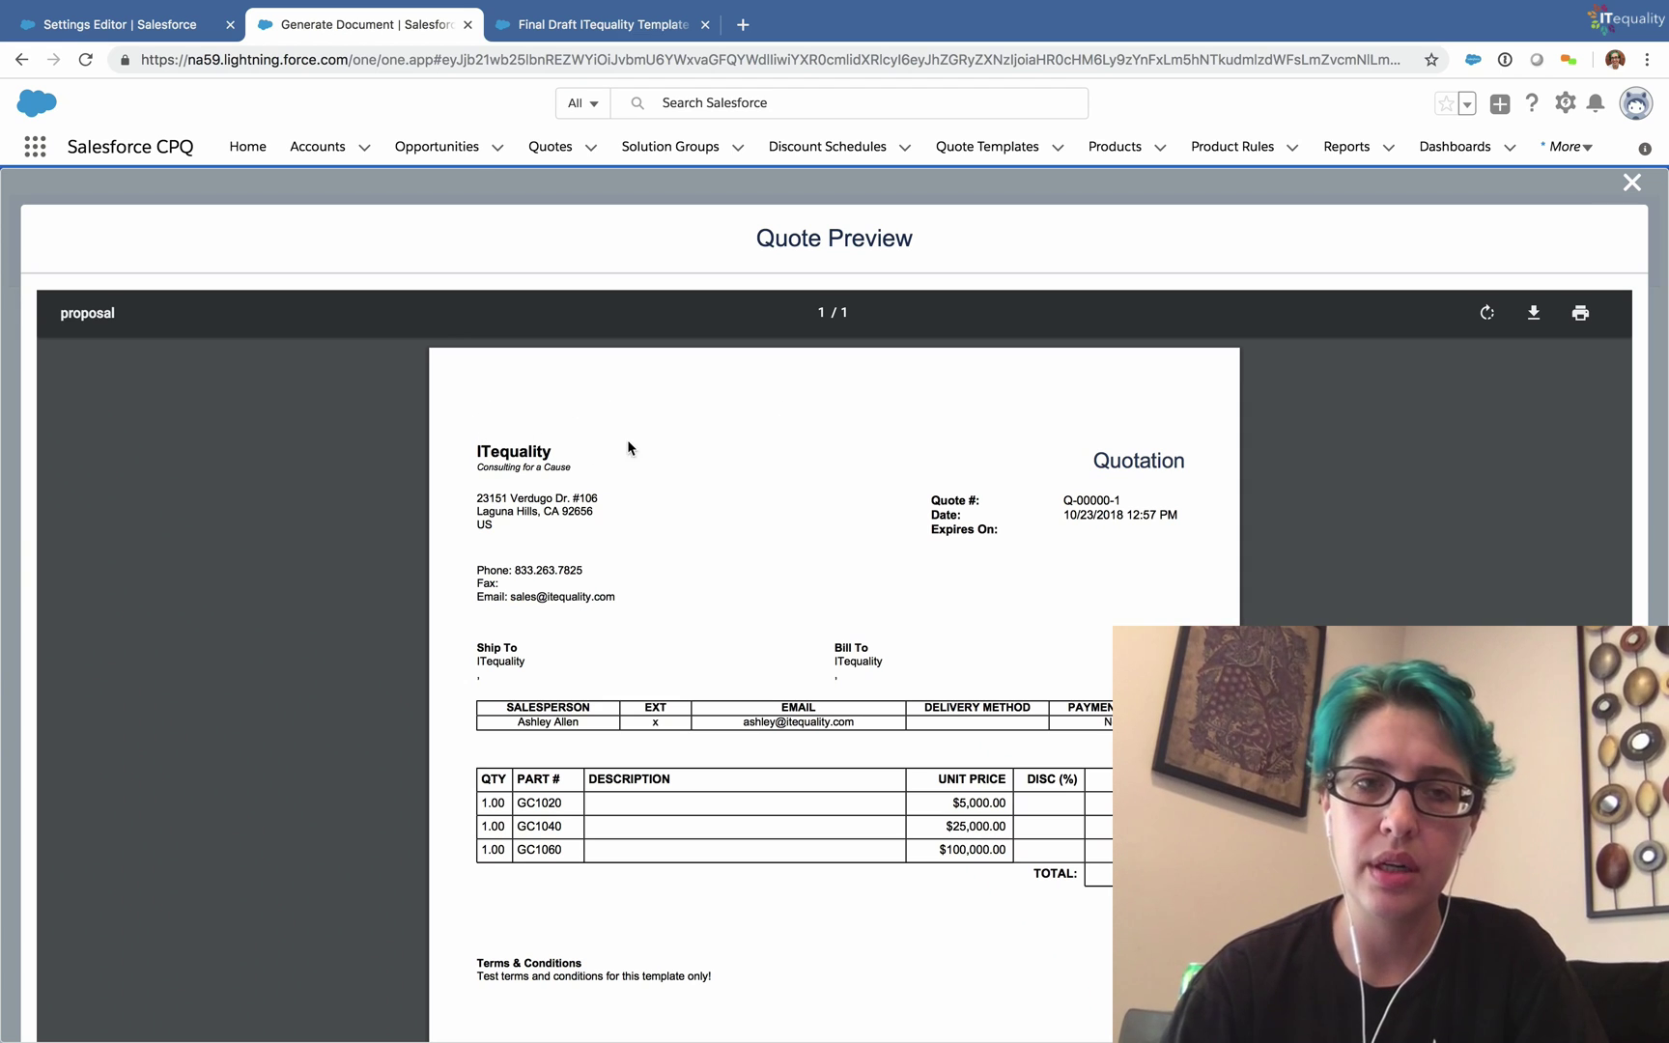
click(1633, 183)
click(629, 30)
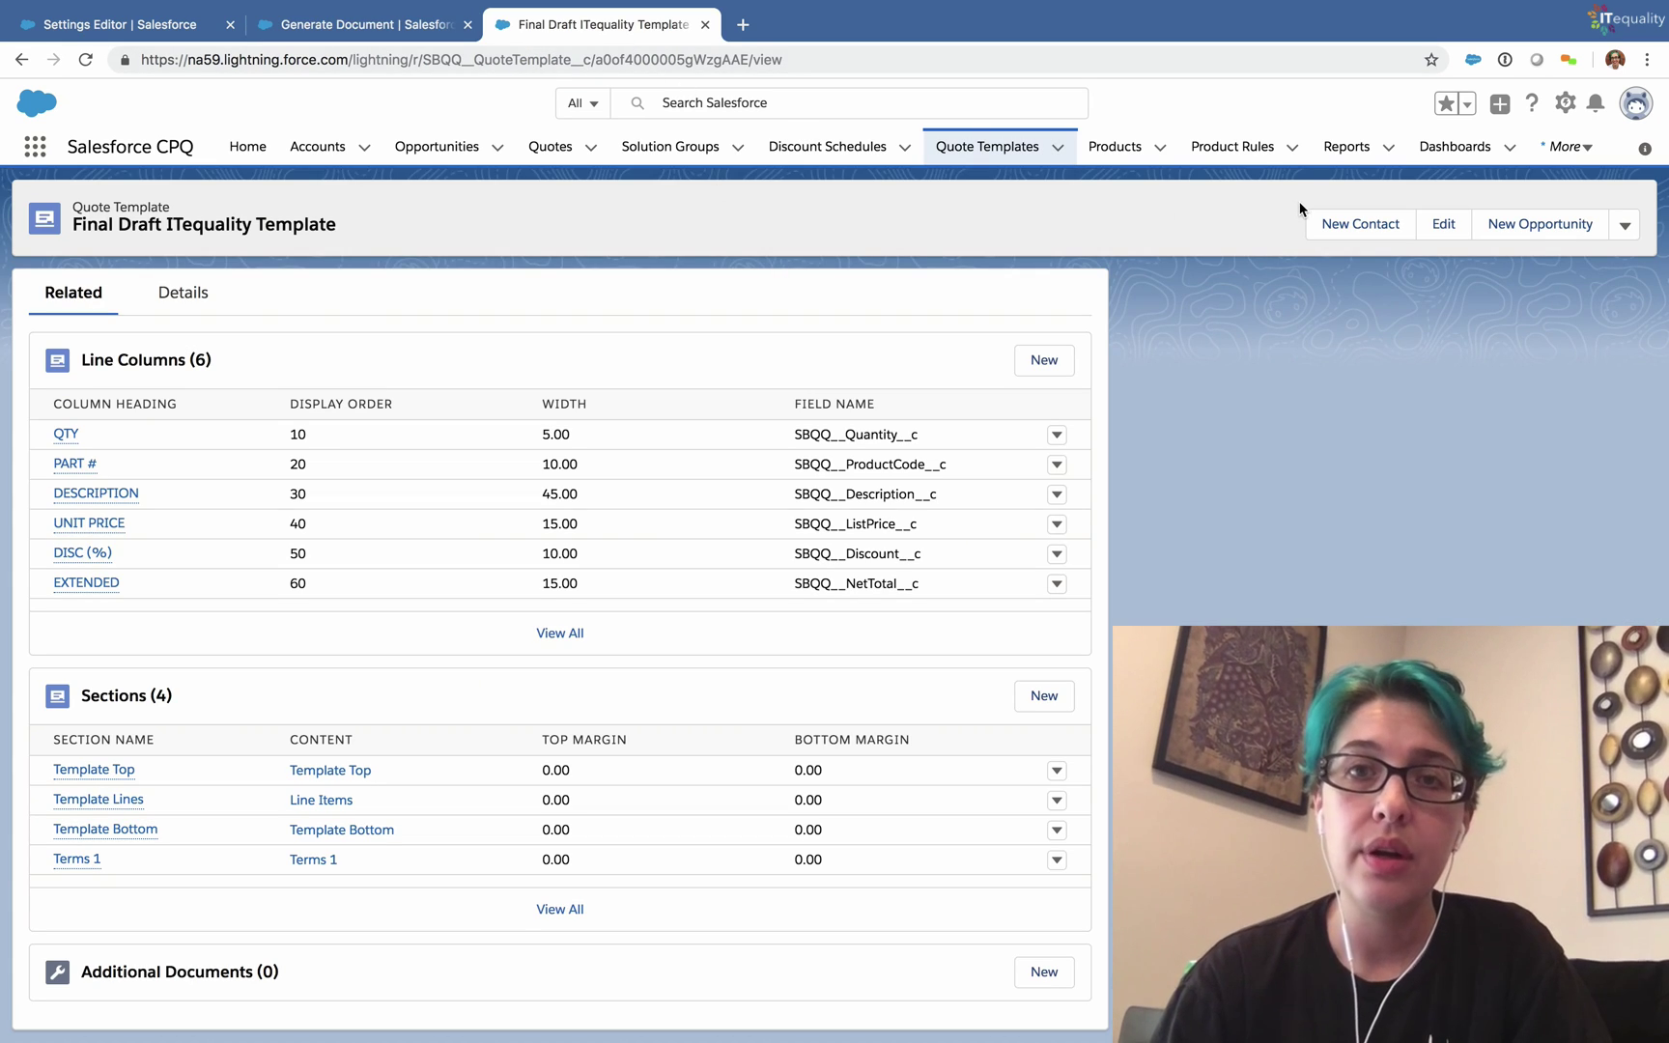
Step: Switch to the Salesforce CPQ app and go to the Documents home page
click(1636, 104)
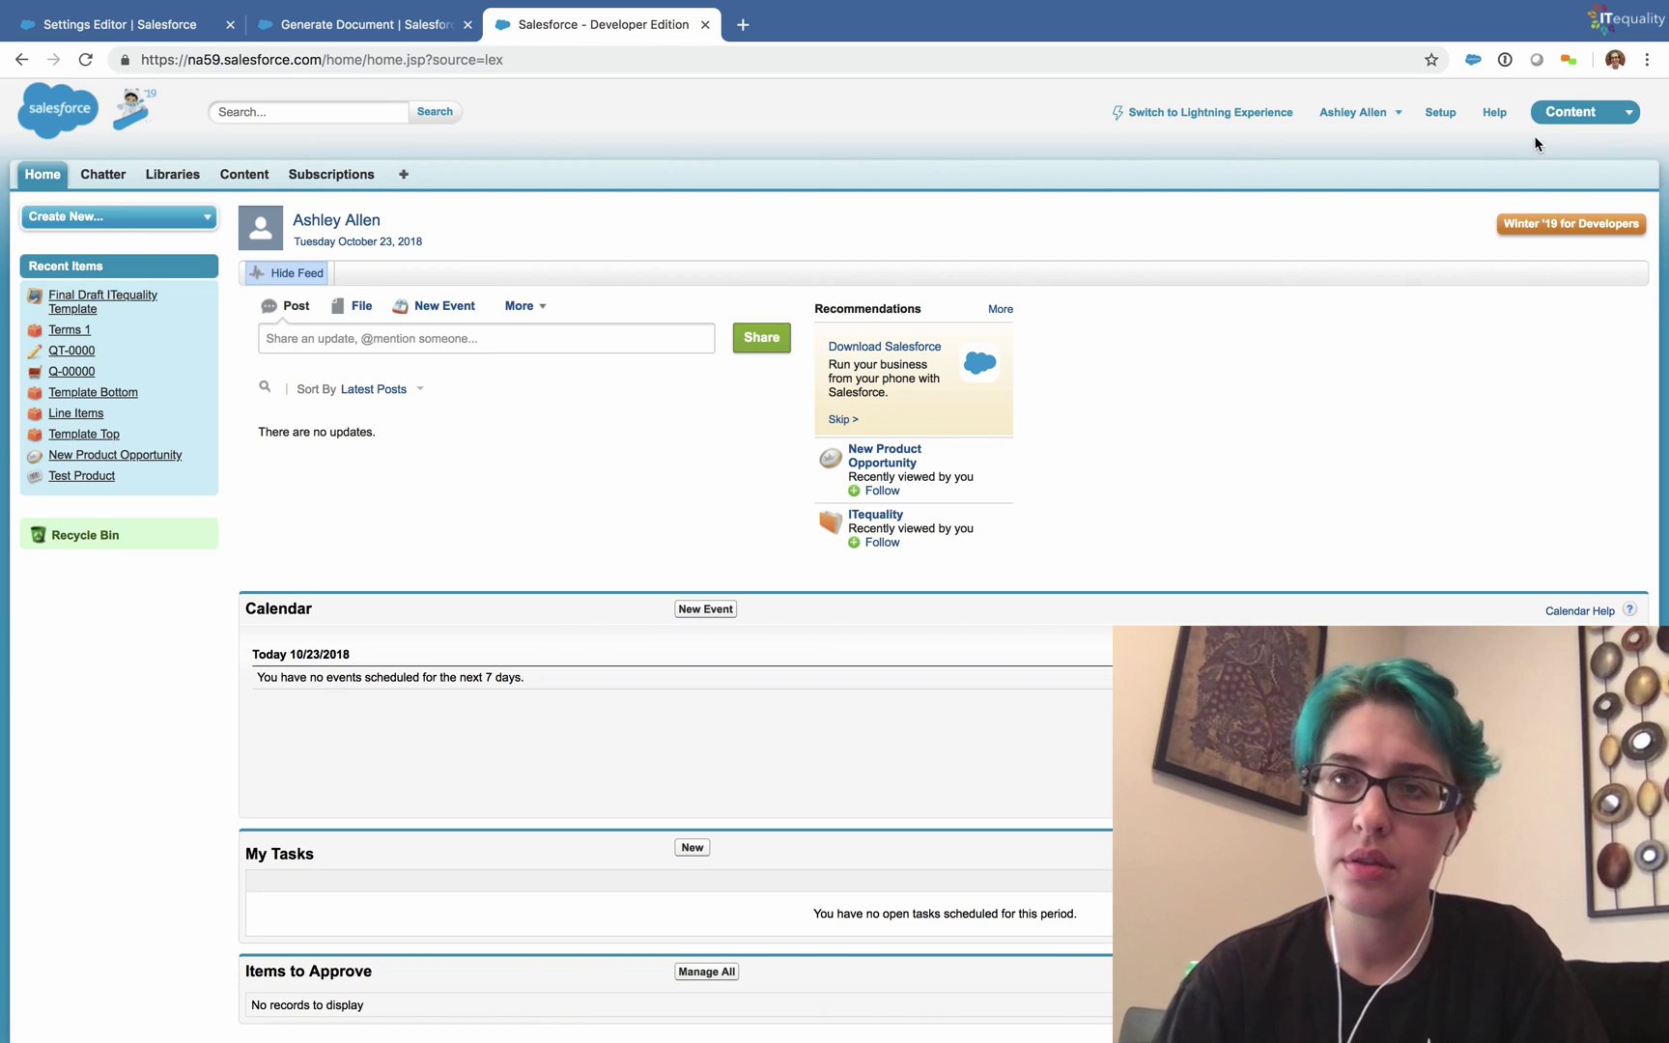
click(1564, 113)
click(1557, 305)
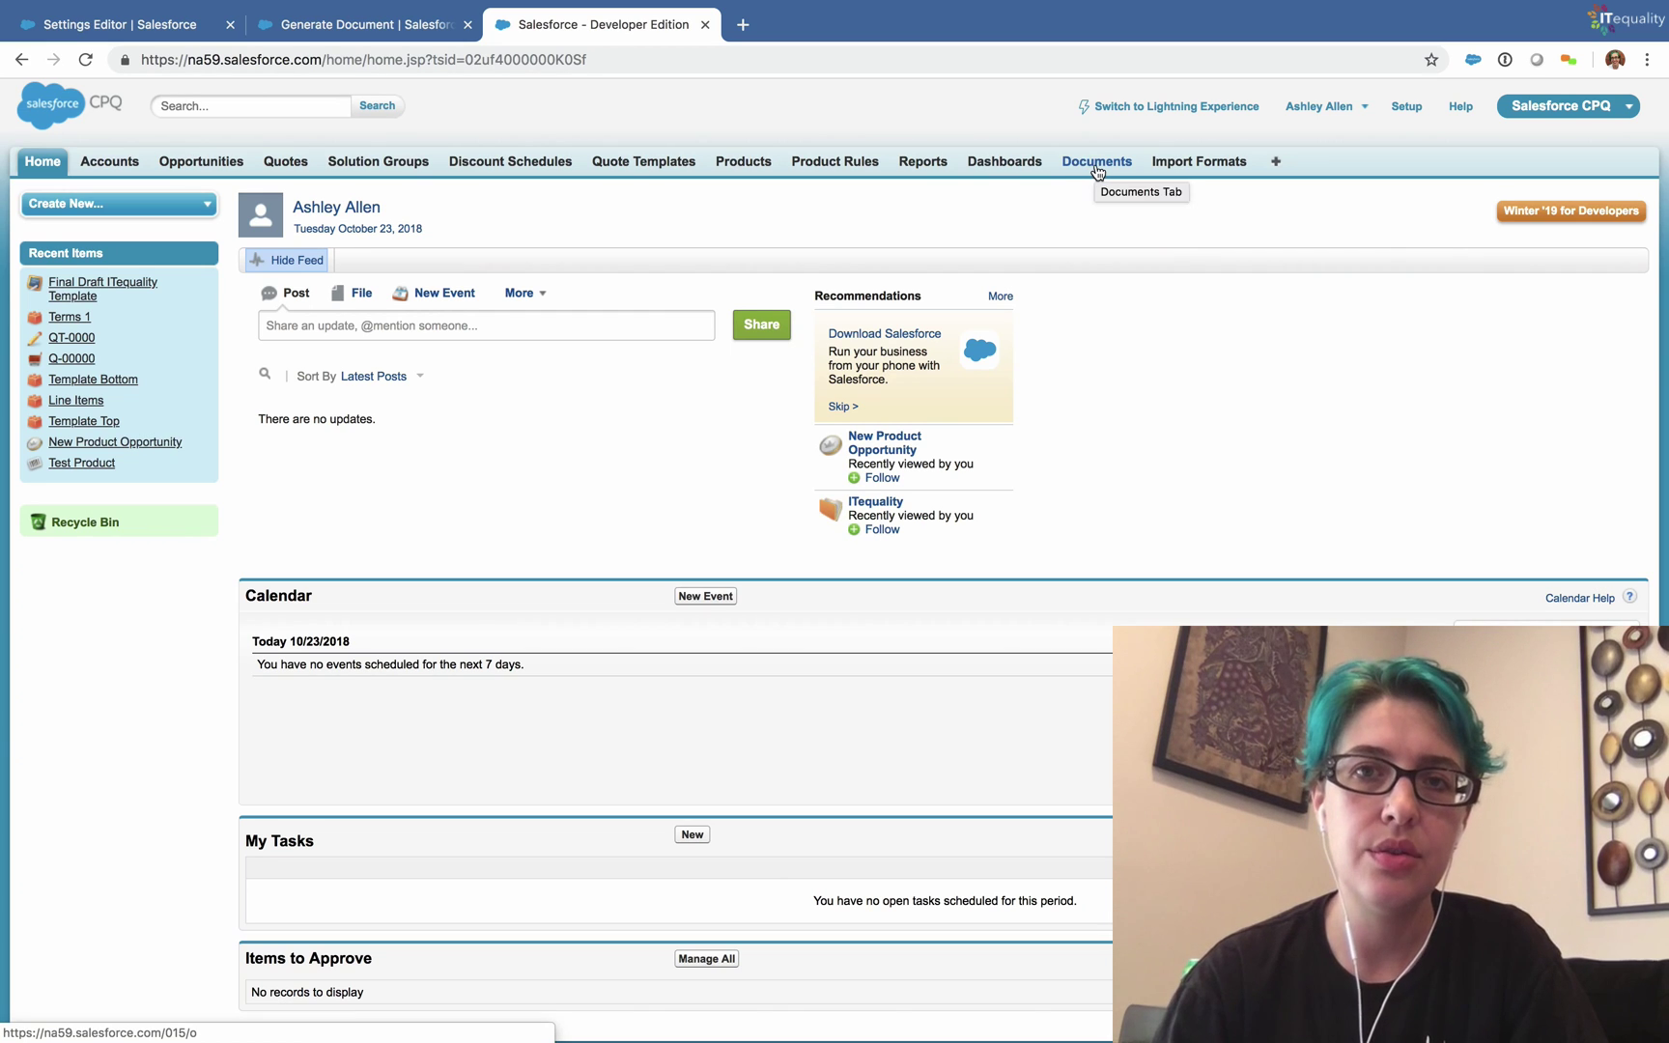
click(1086, 171)
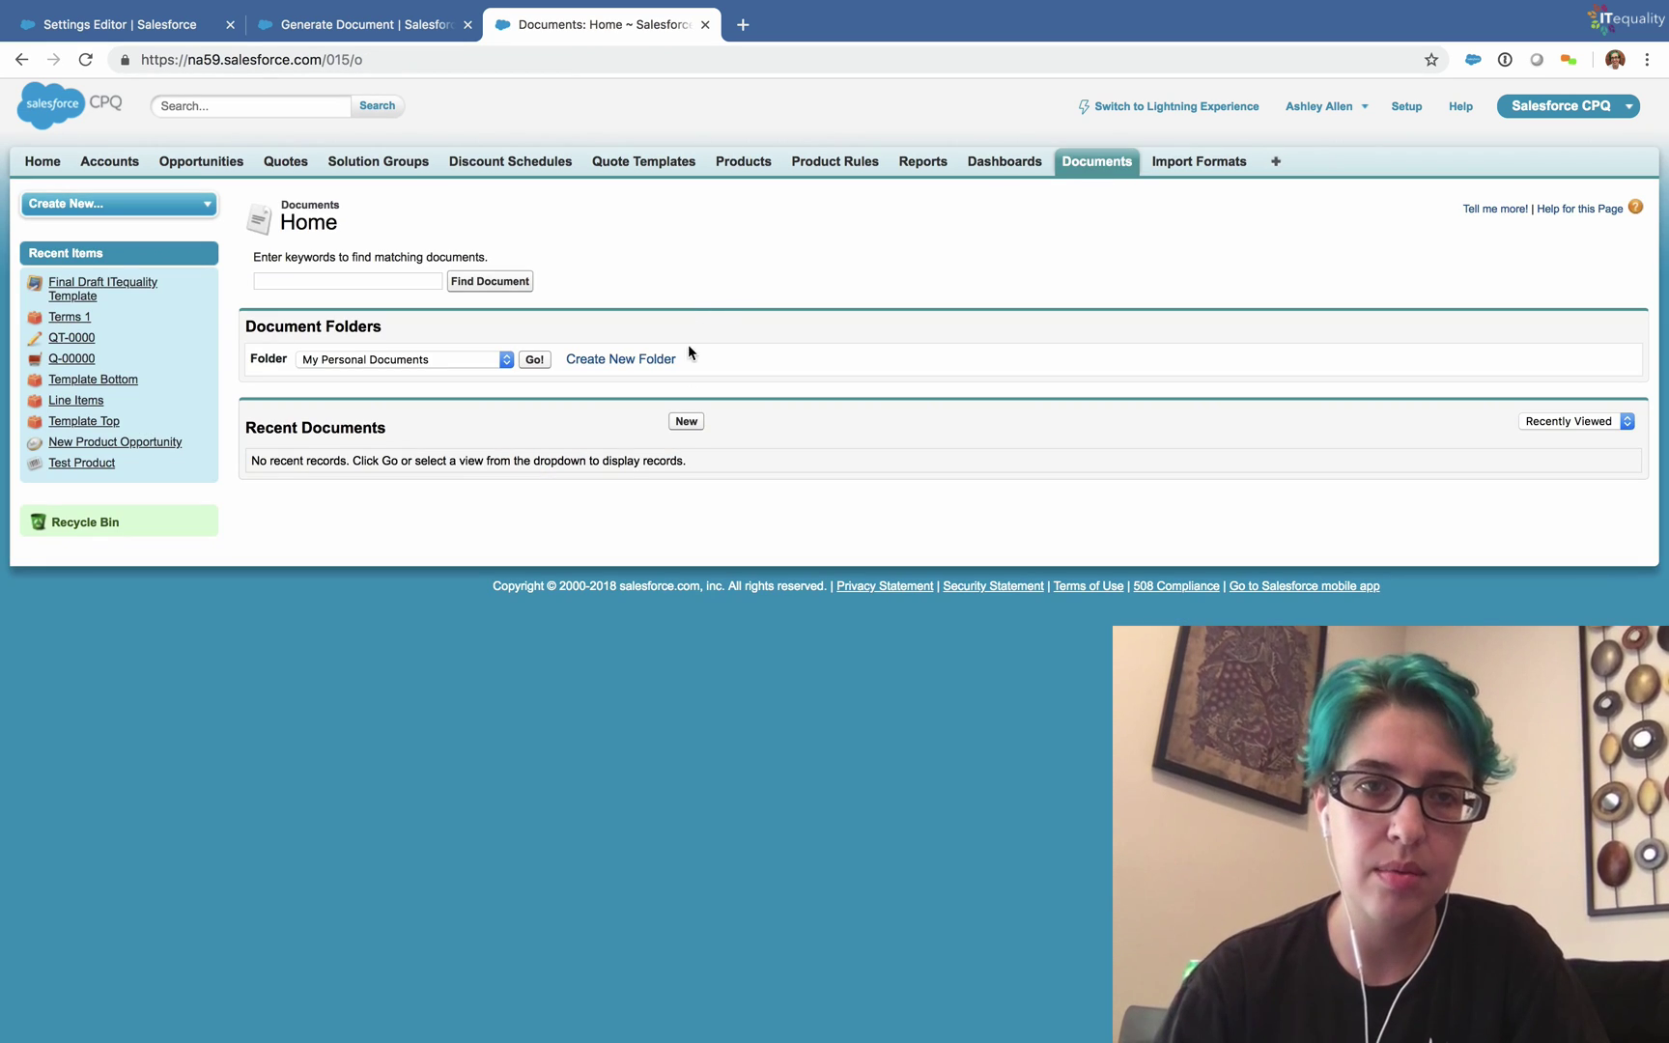
Step: Start a new document named Company Logo (Company_Logo) in SteelBrick CPQ Template Resources
click(685, 421)
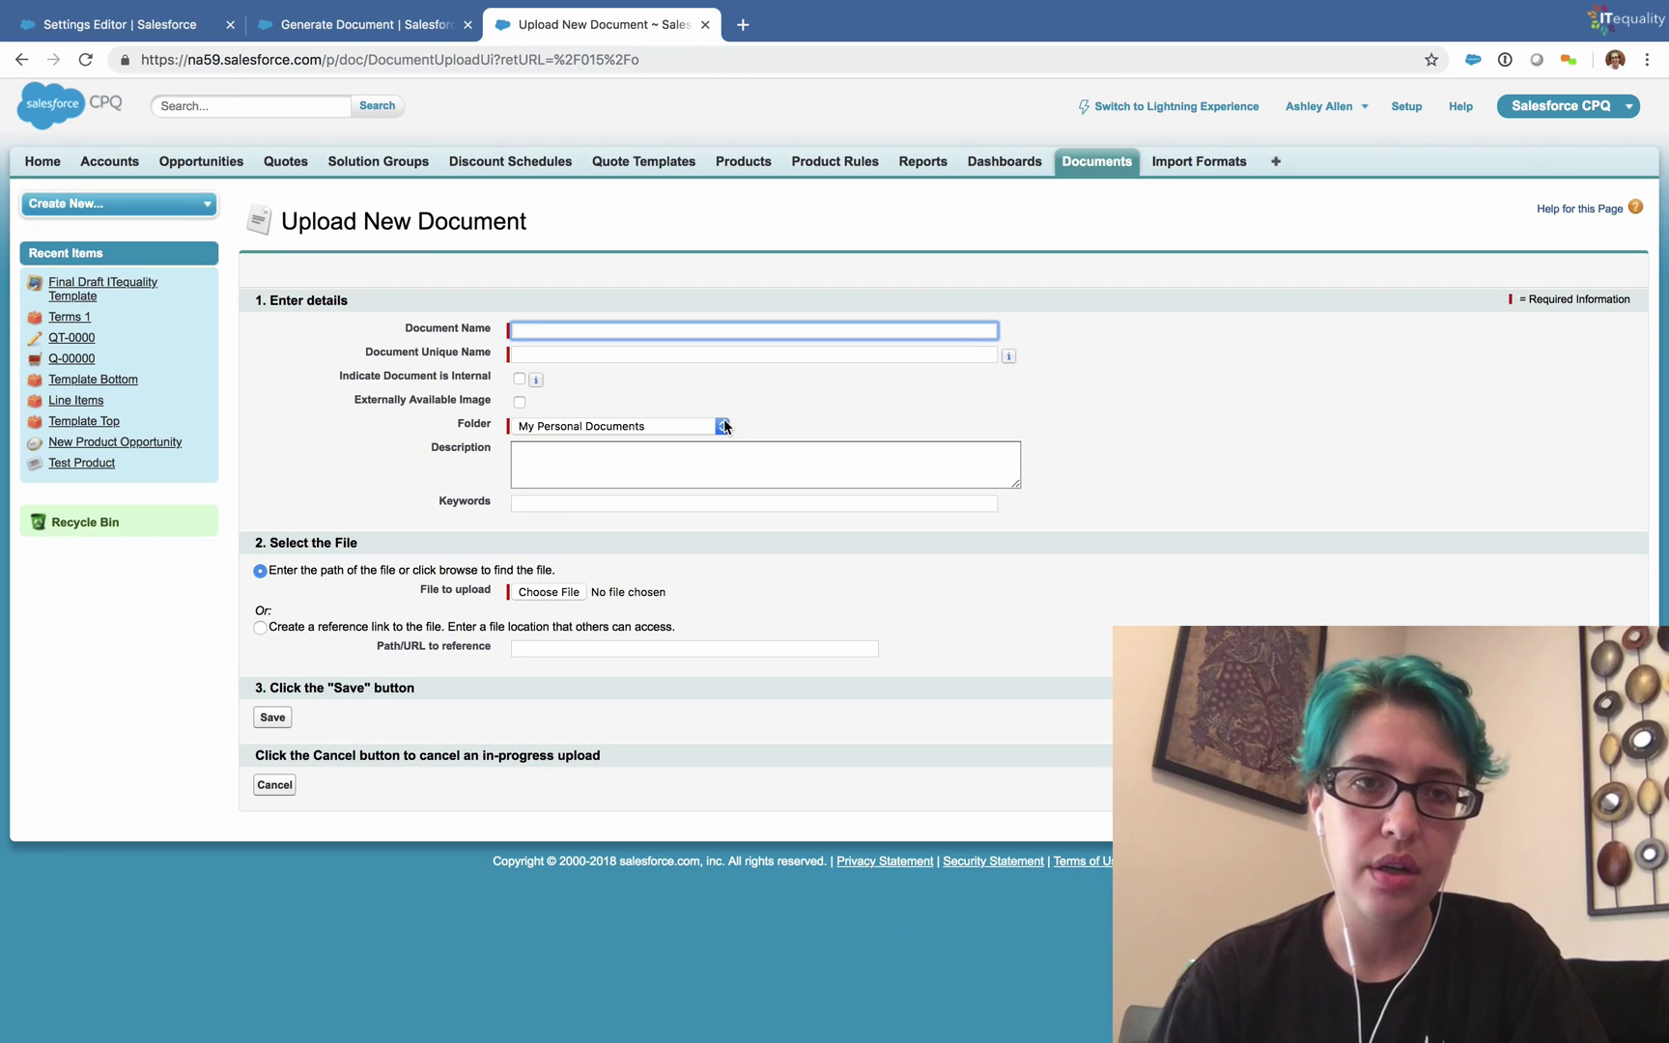
text(Comp)
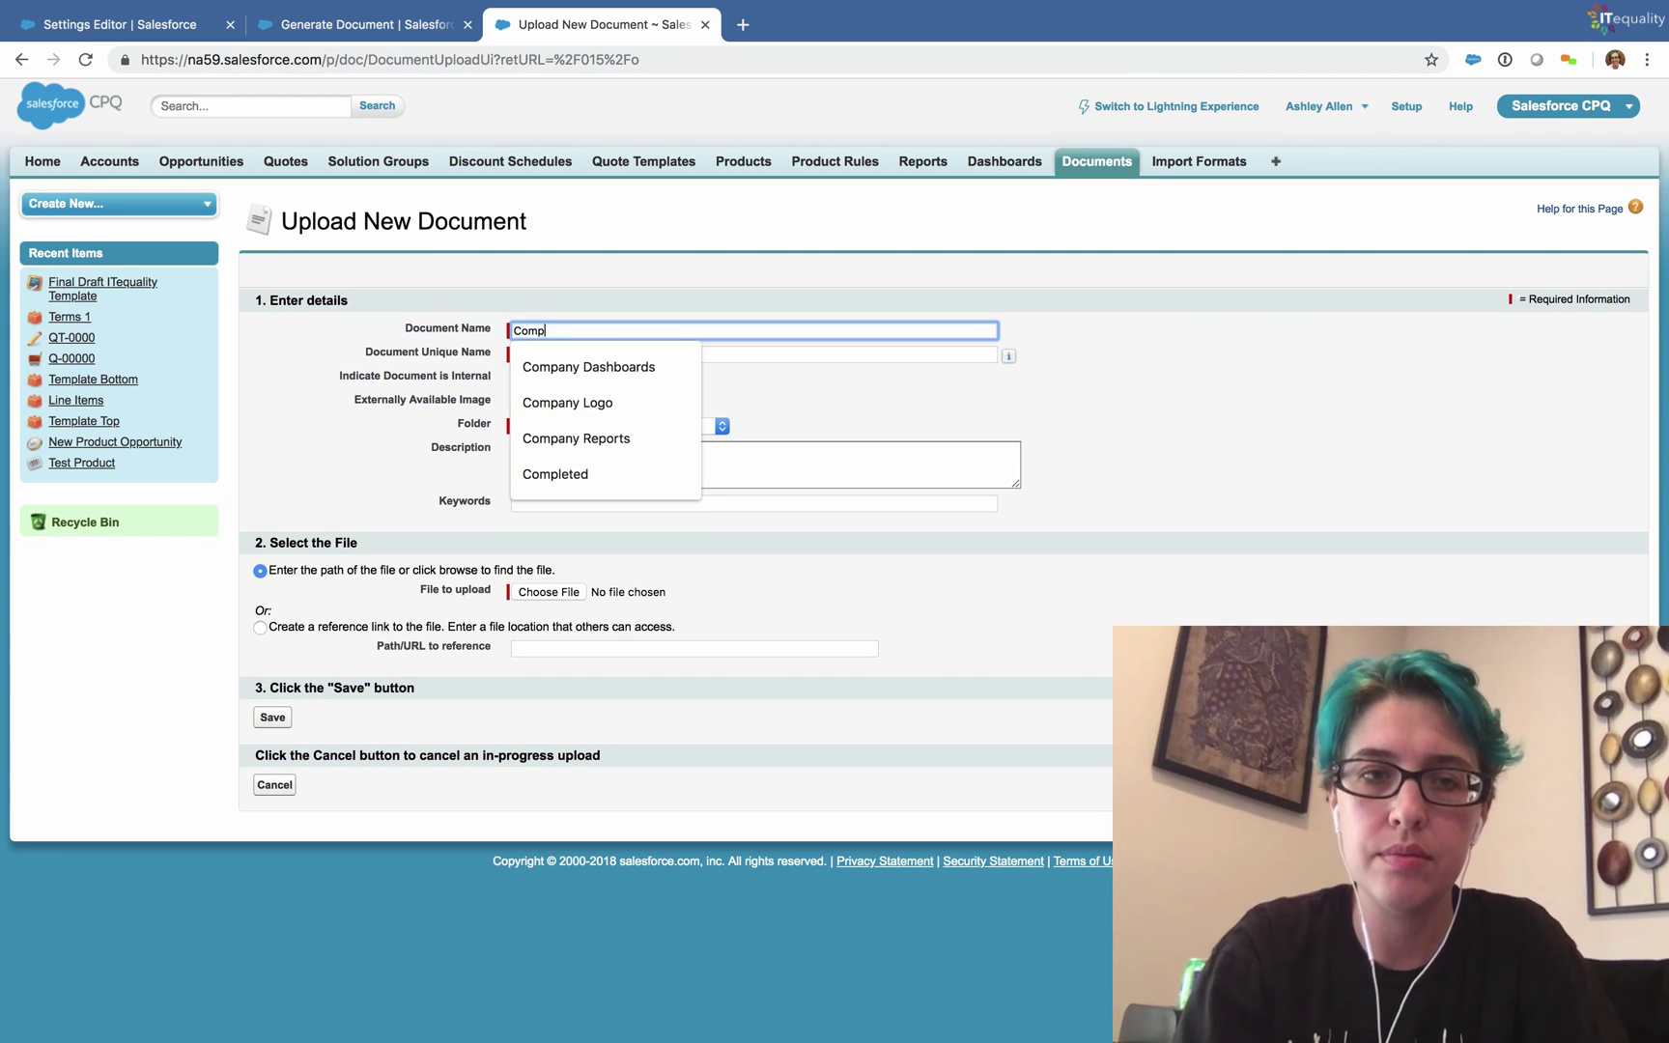
text(any Logo)
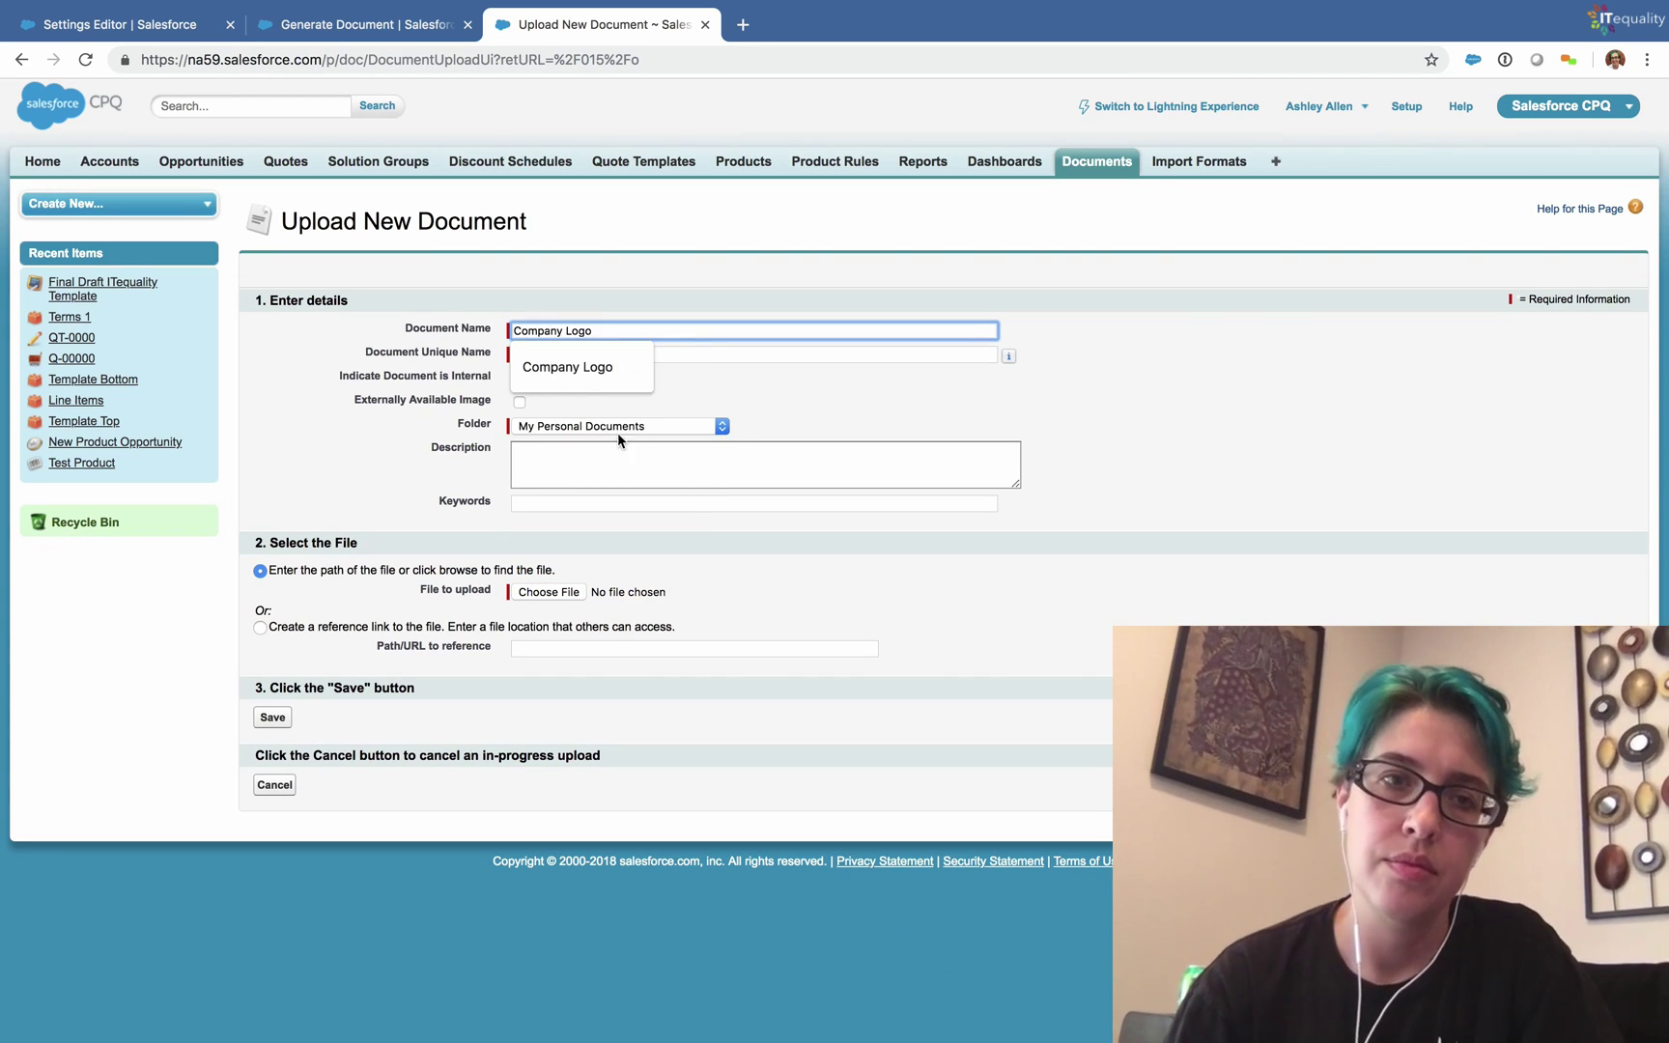
click(568, 372)
click(591, 354)
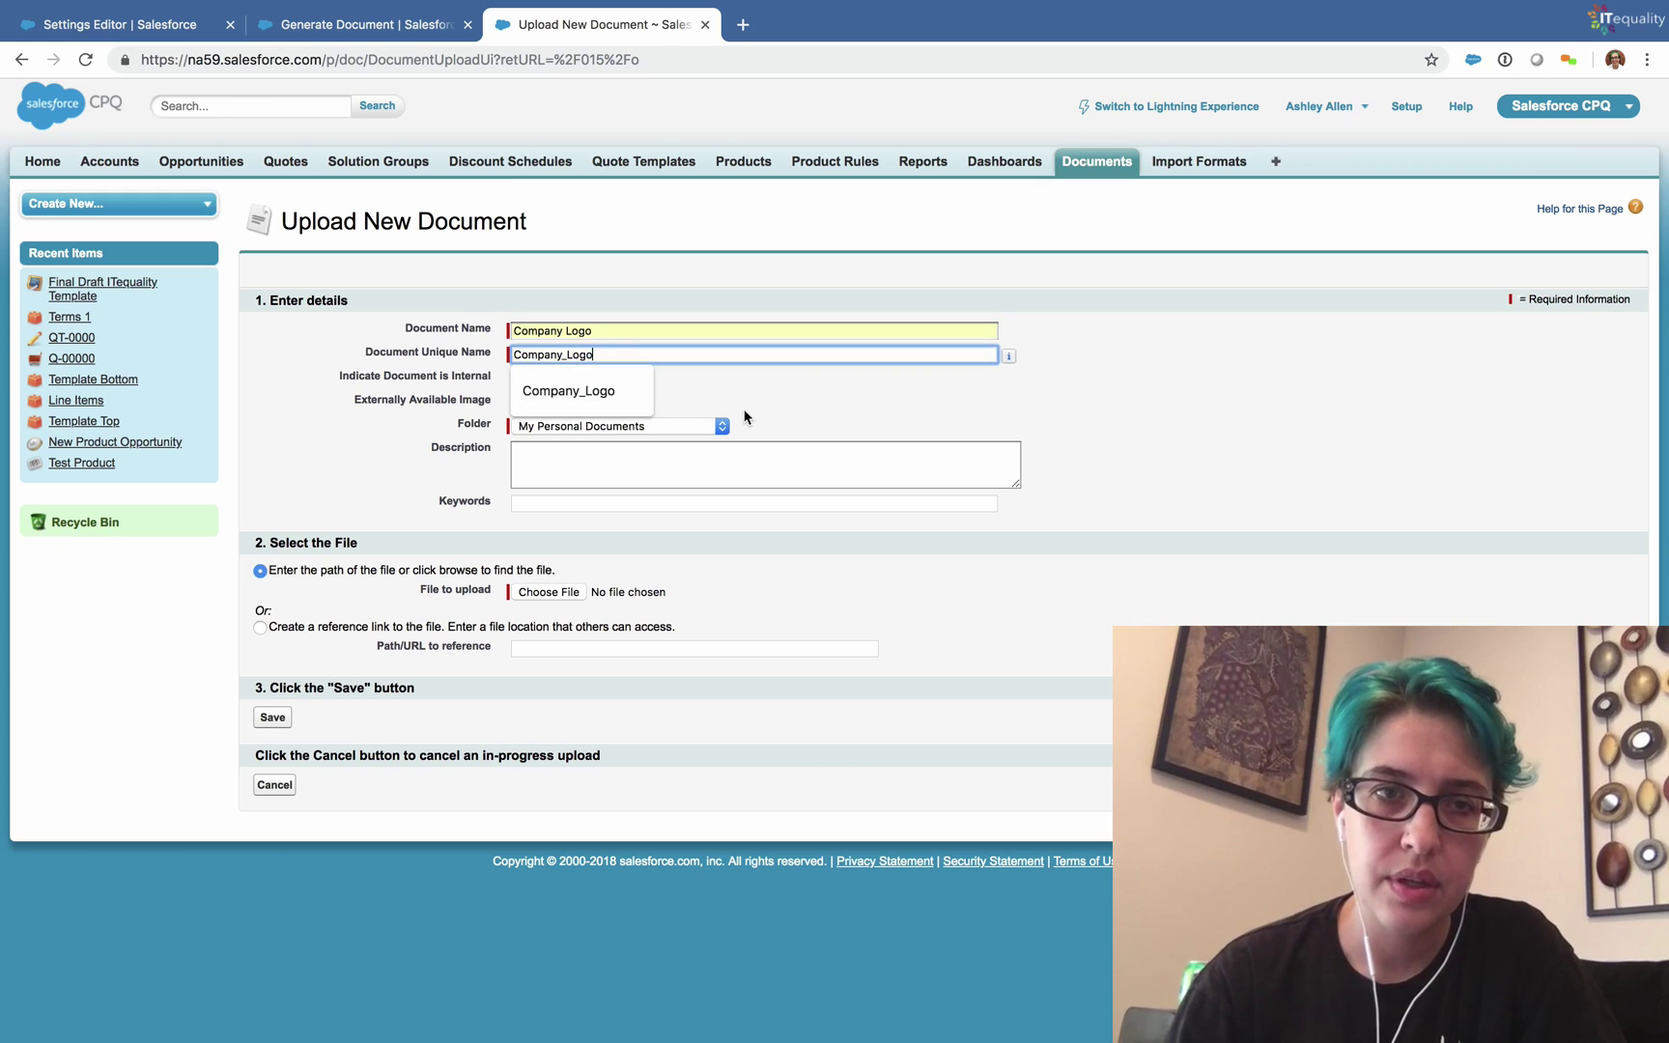
click(779, 395)
click(673, 427)
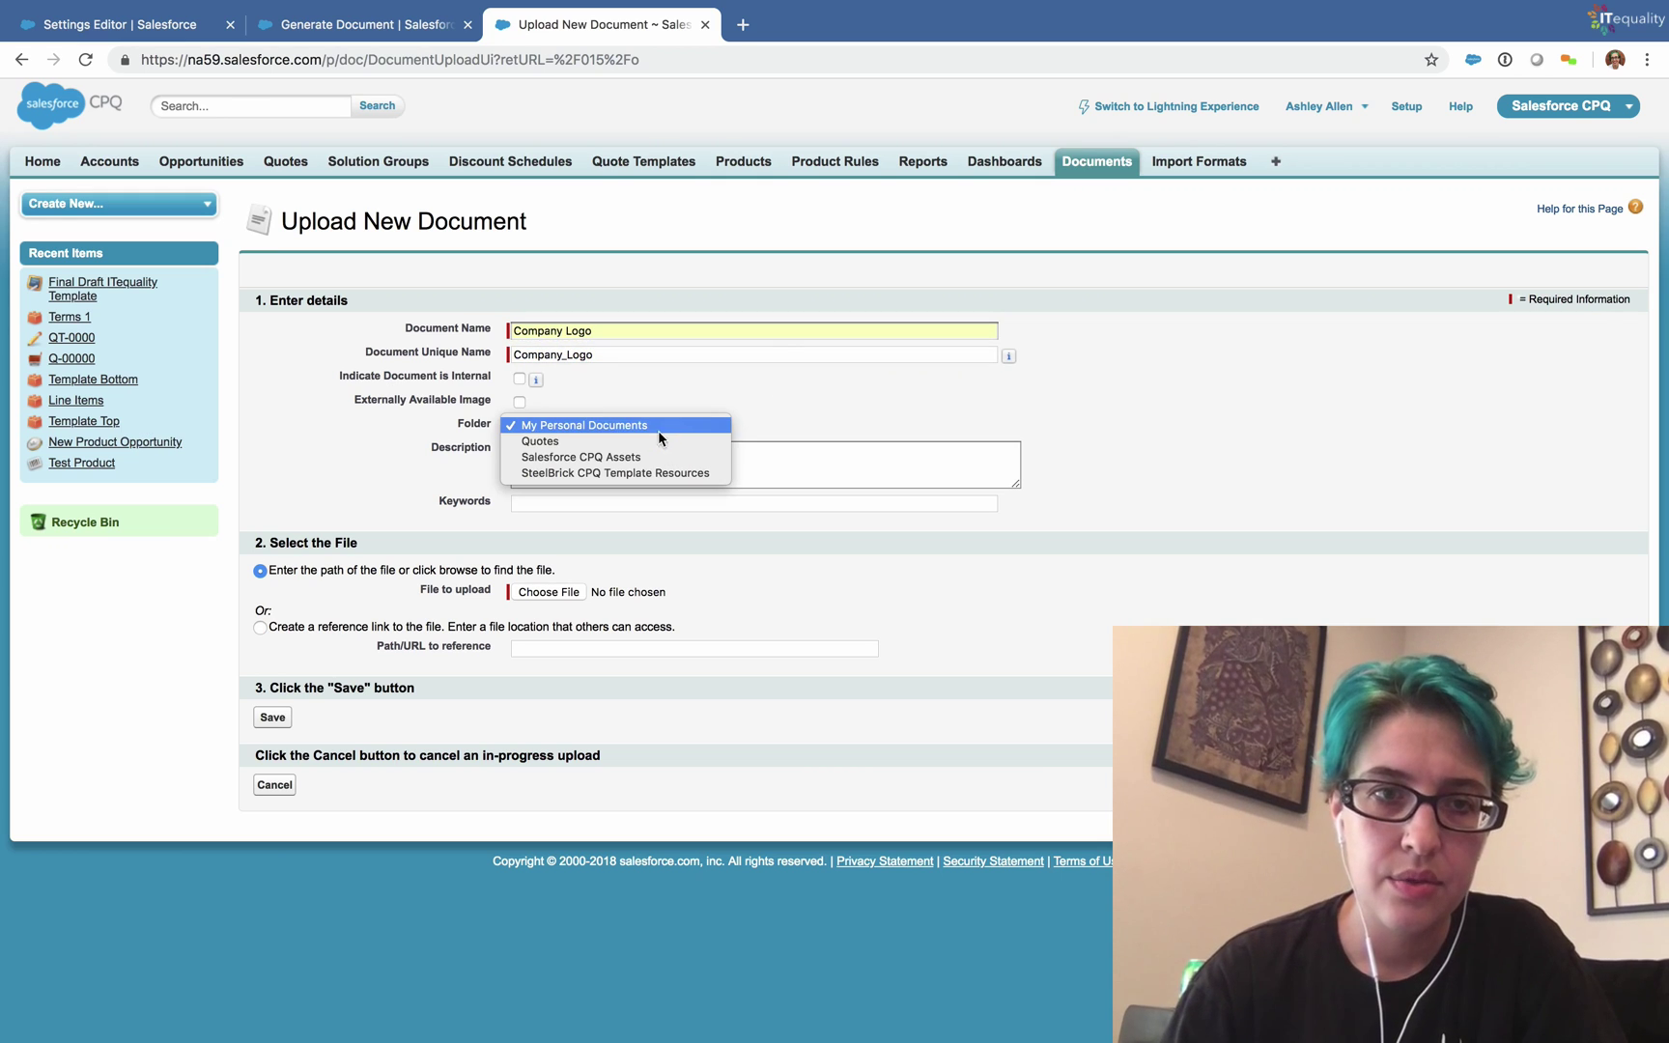
click(626, 473)
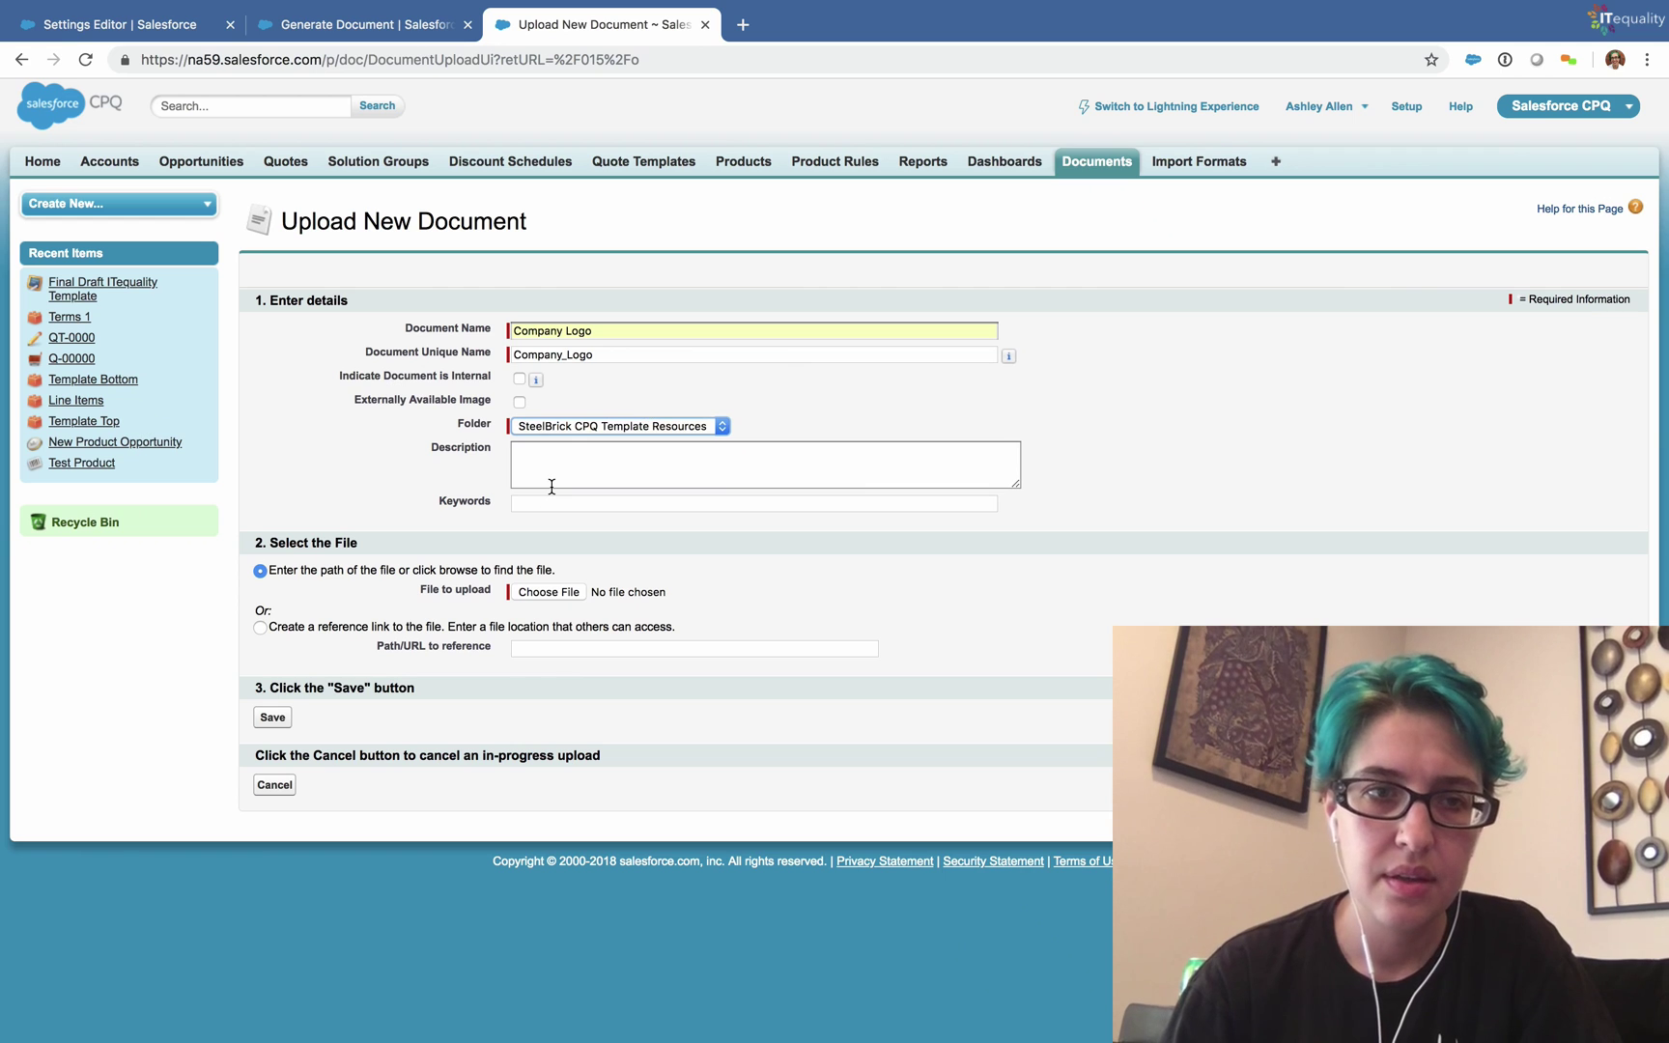
Step: Attach the file ITequality-logo-gsuite (1).png and upload it as the document
click(529, 593)
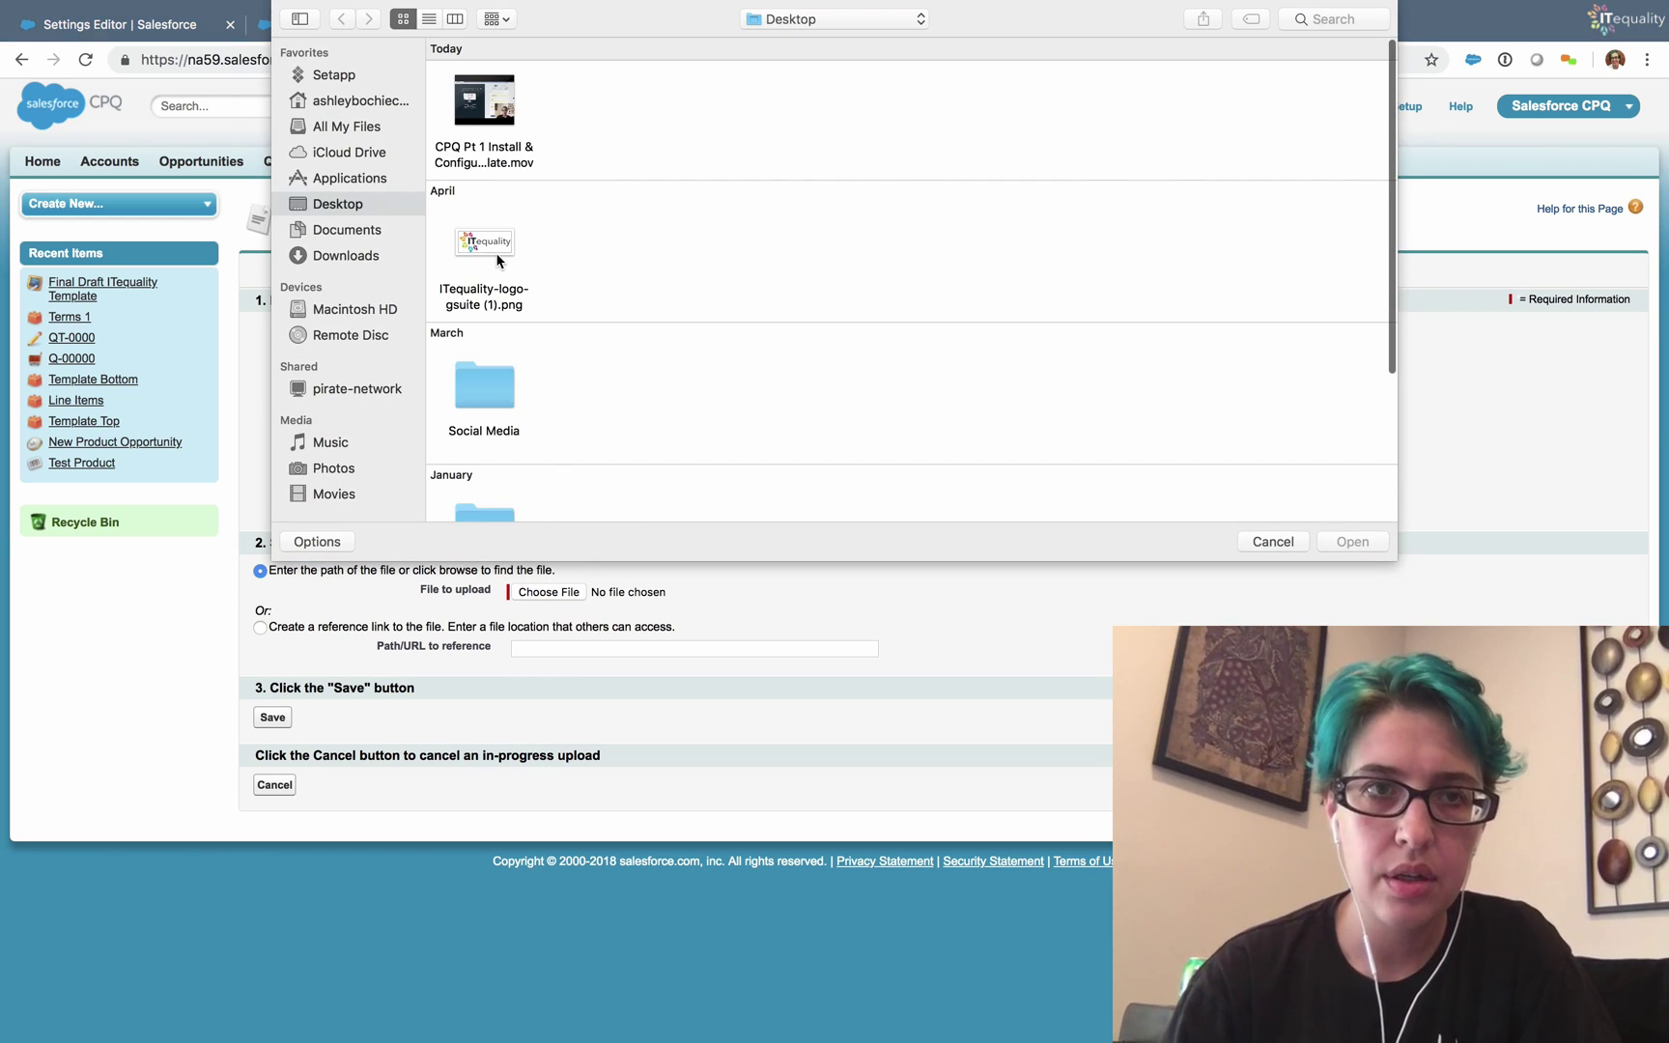
click(495, 257)
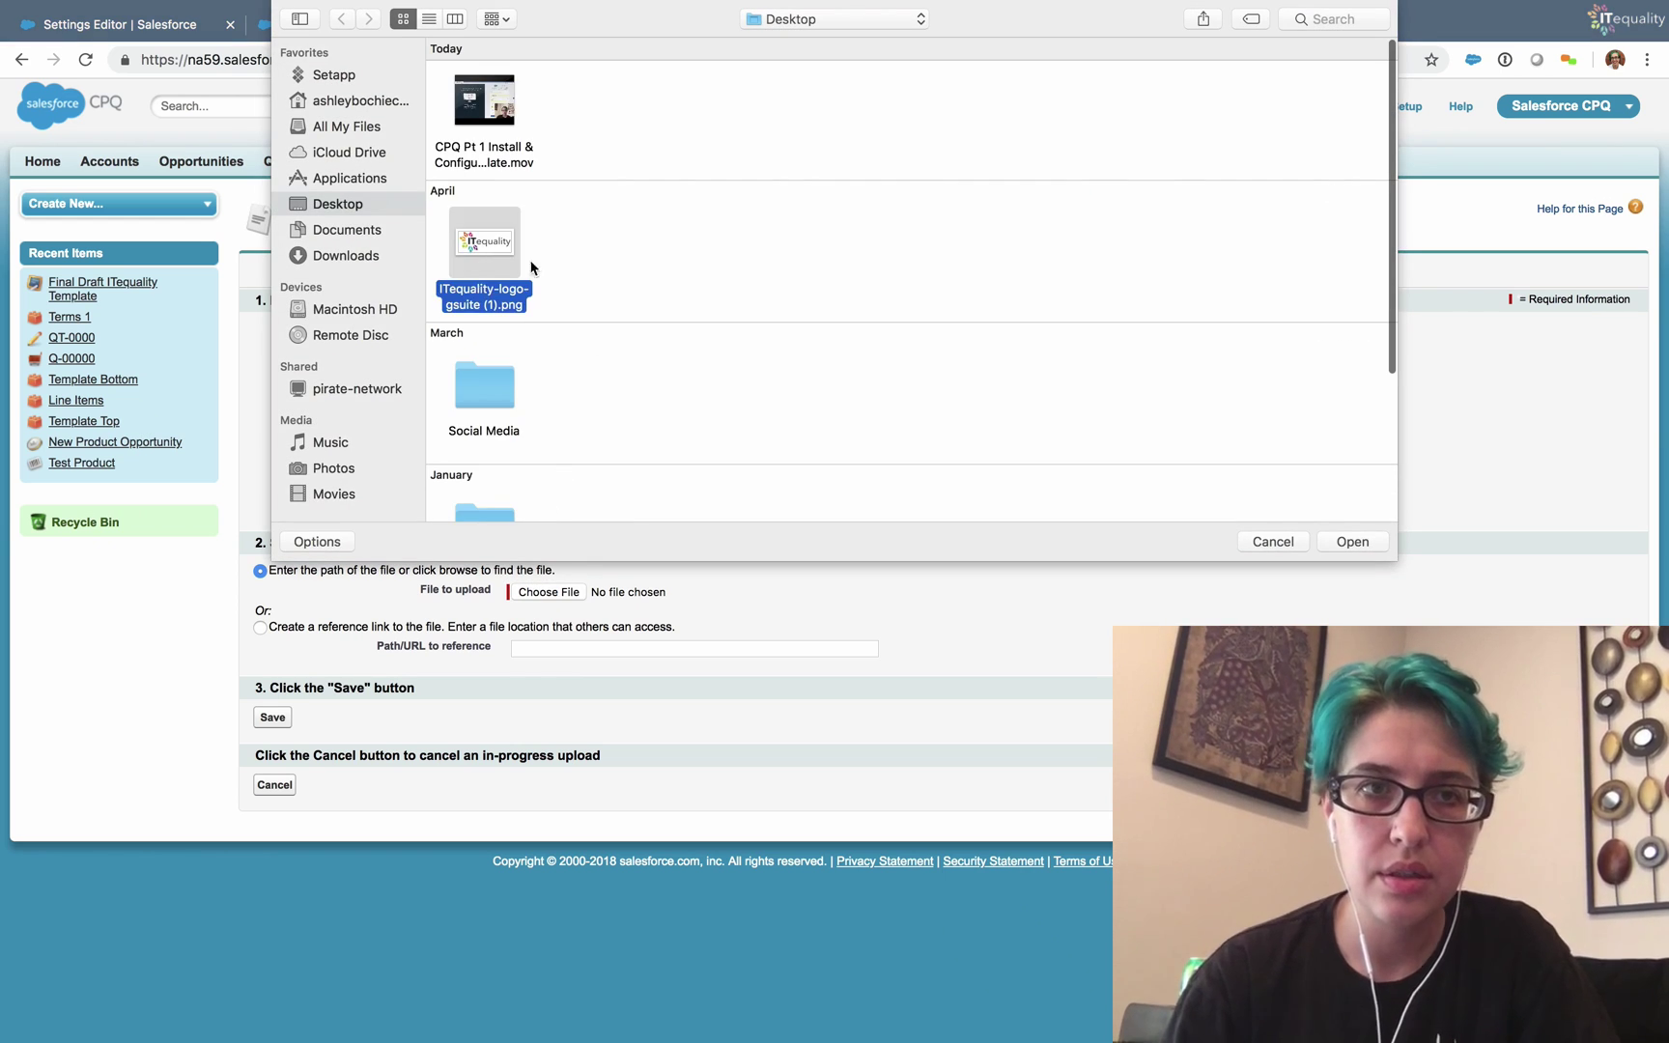
click(1351, 540)
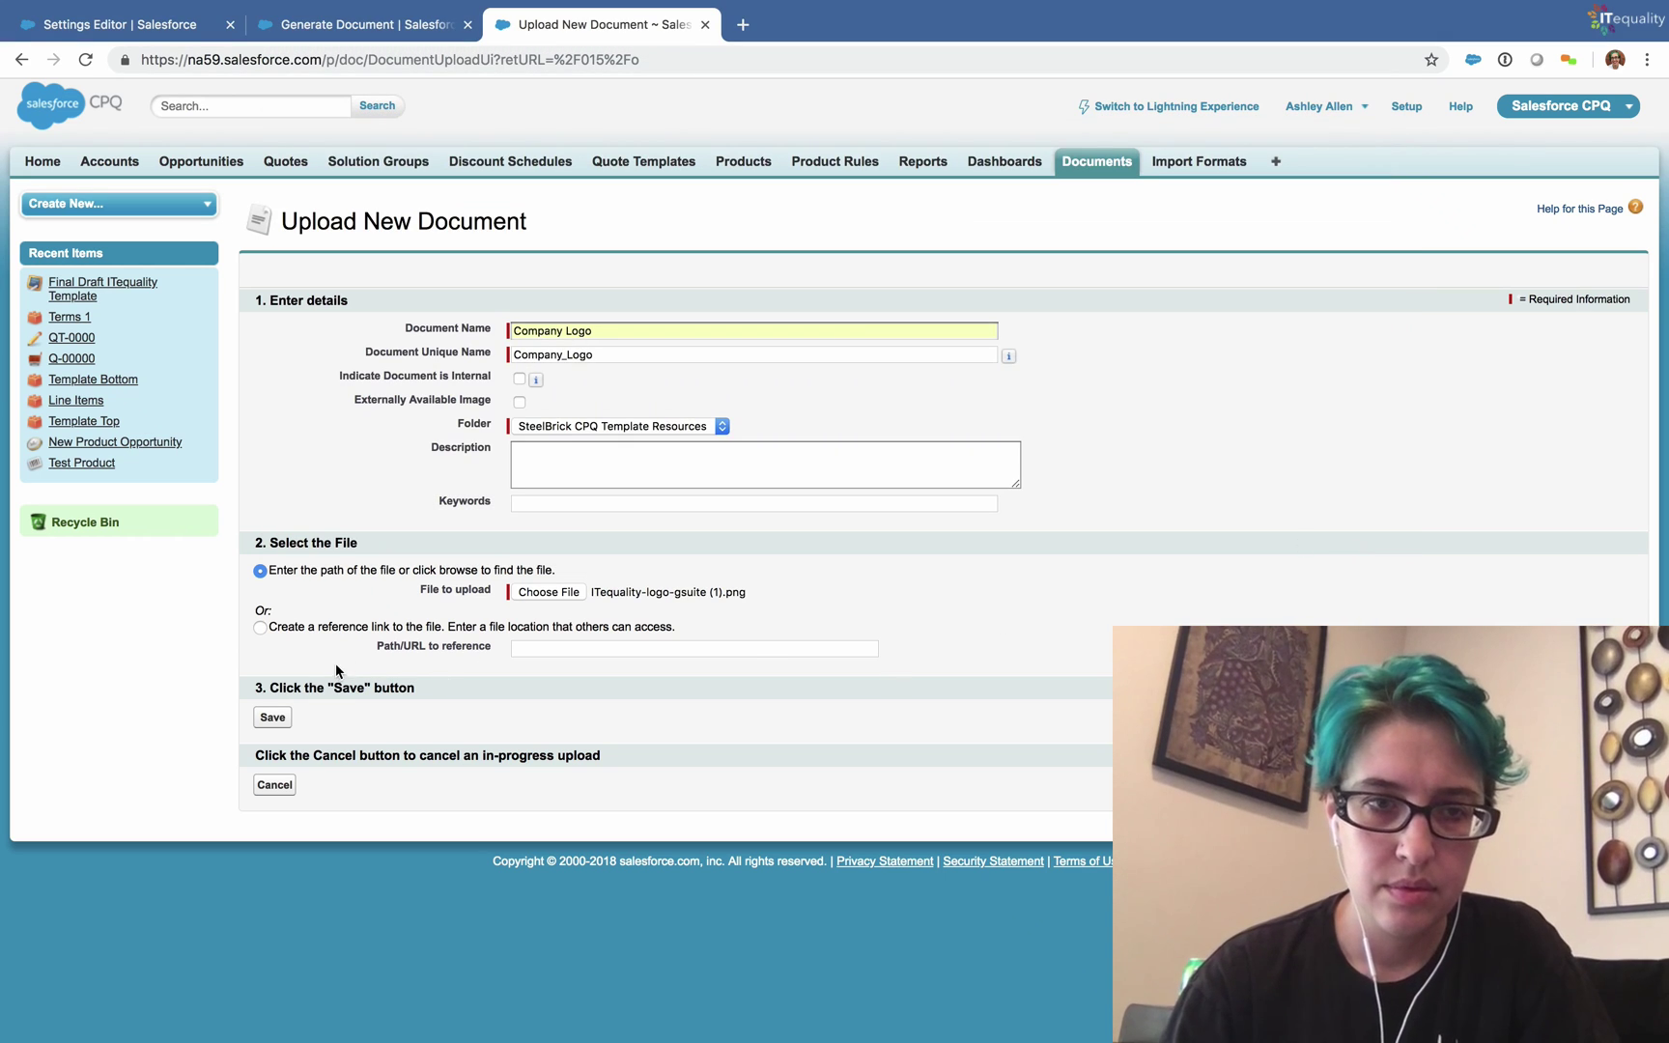
click(274, 718)
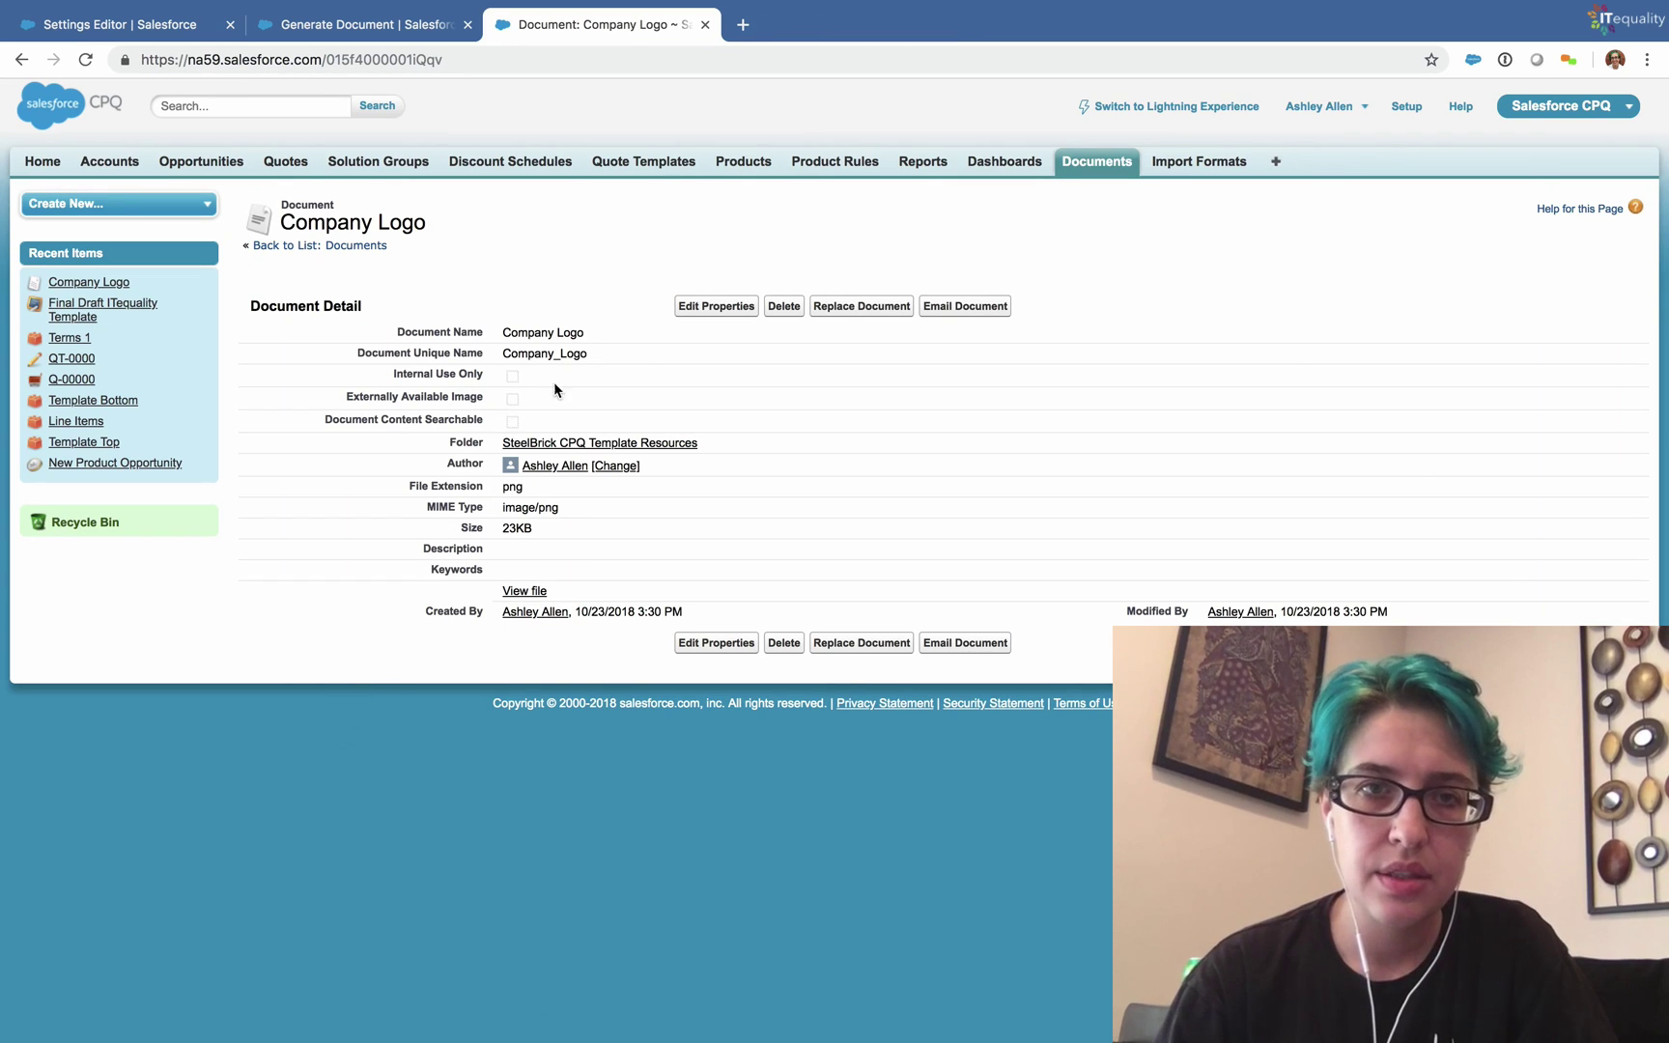
Step: Mark Company Logo as an Externally Available Image and select its document ID in the URL
click(710, 306)
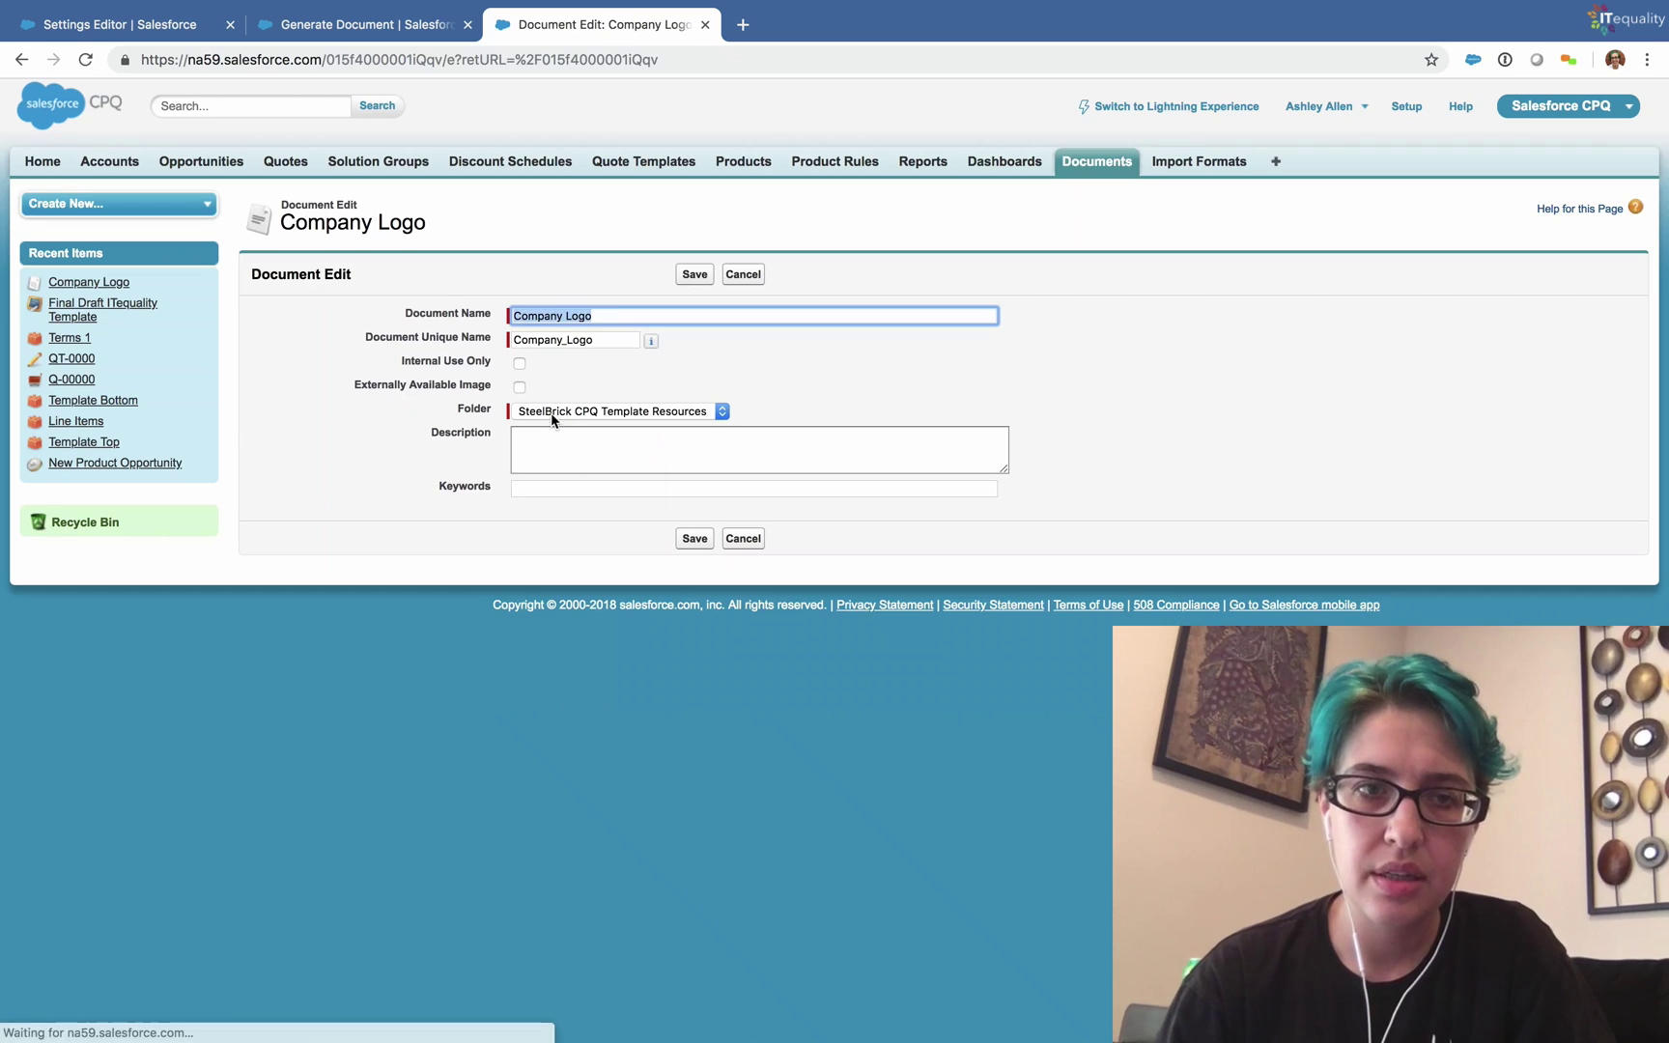
click(697, 275)
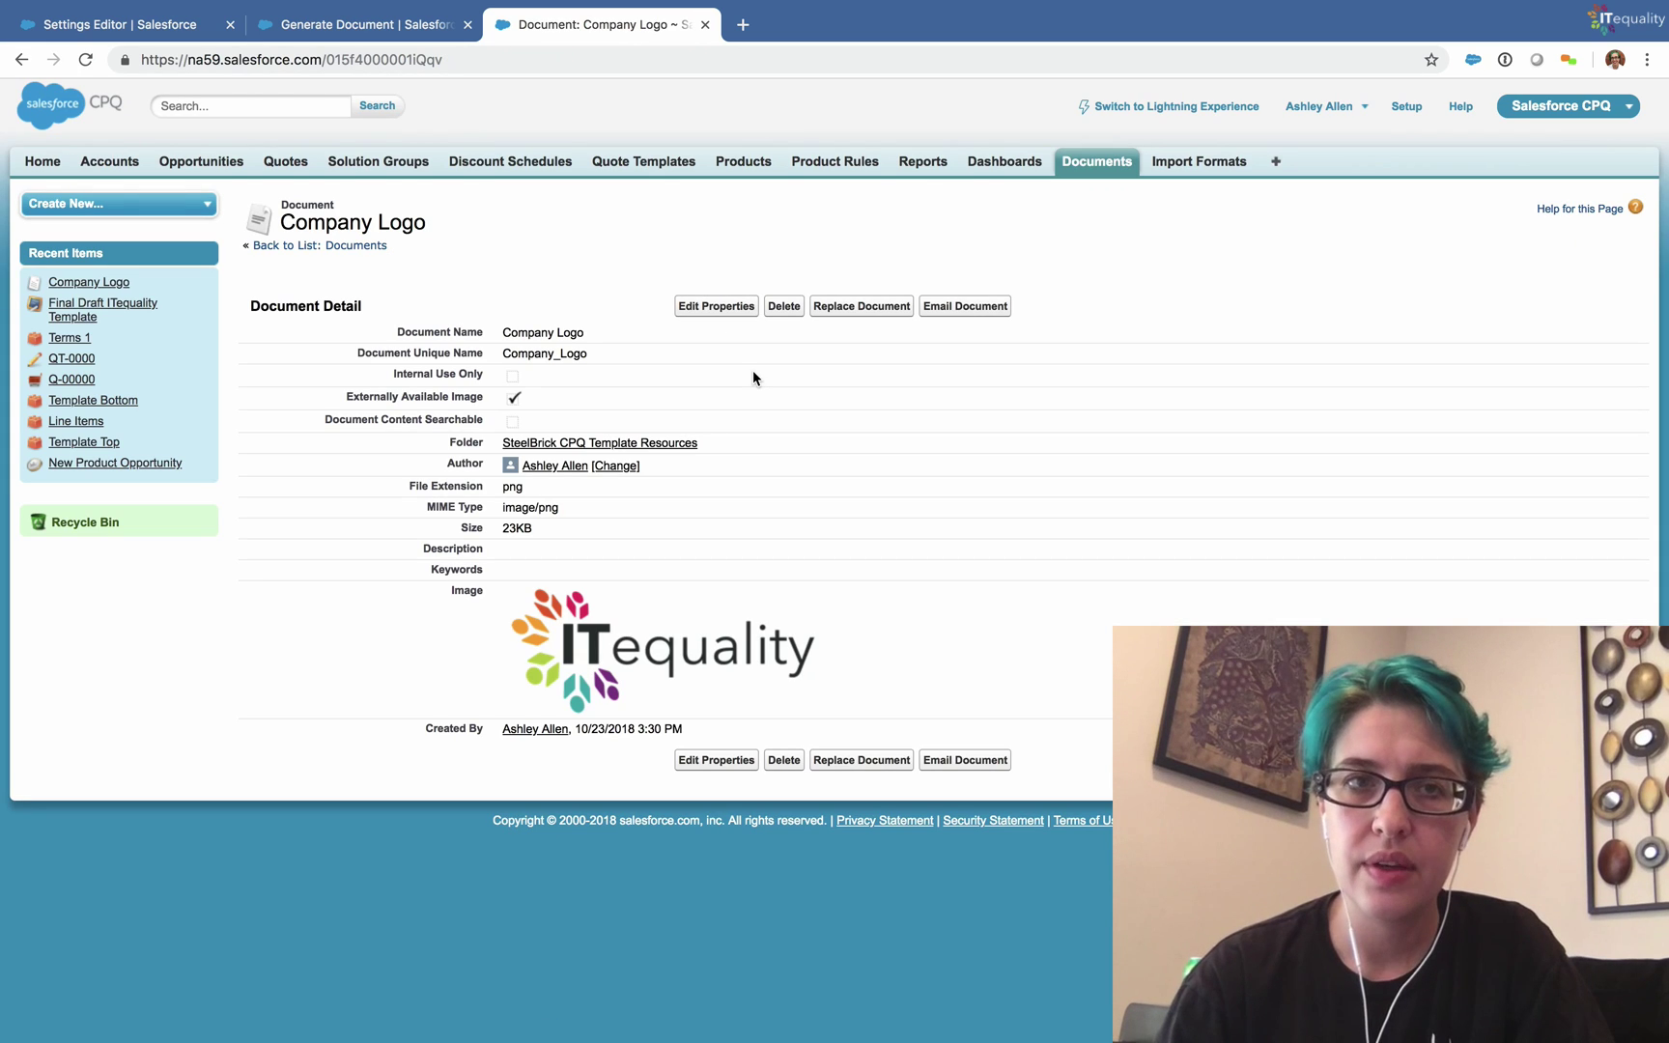
click(326, 59)
drag(355, 56, 420, 53)
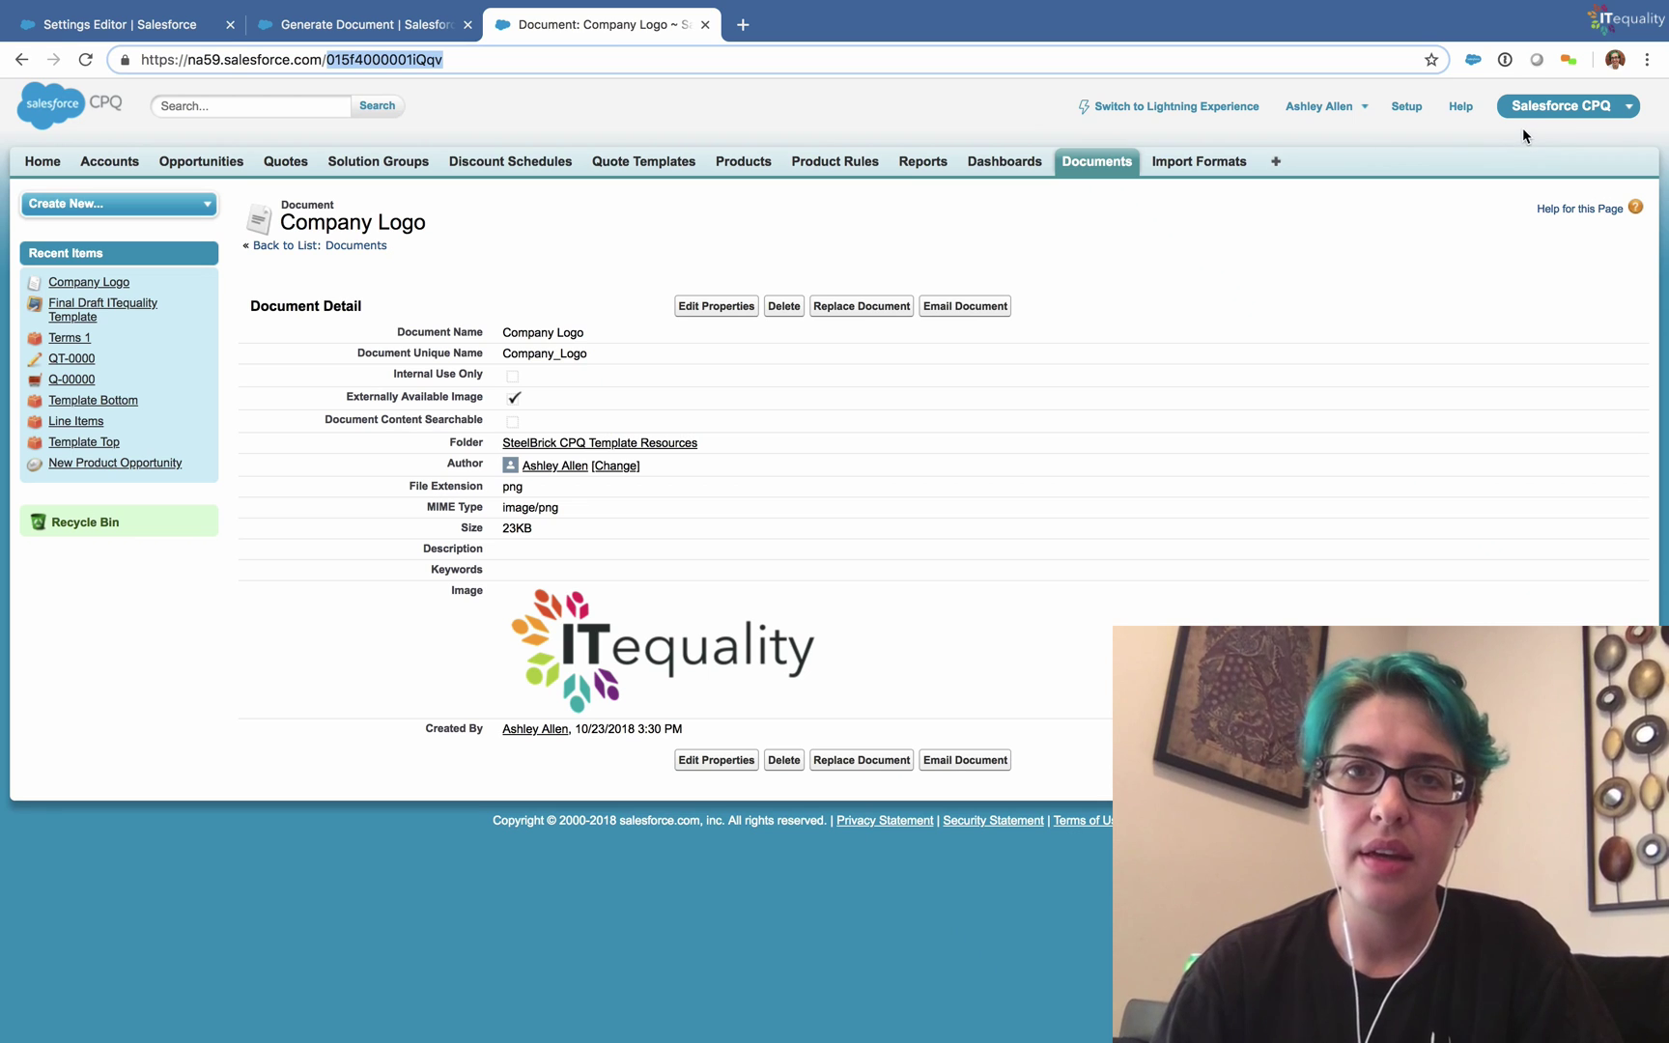
Step: Paste the Company Logo document ID into Final Draft ITequality Template's Logo Document Id field
click(627, 174)
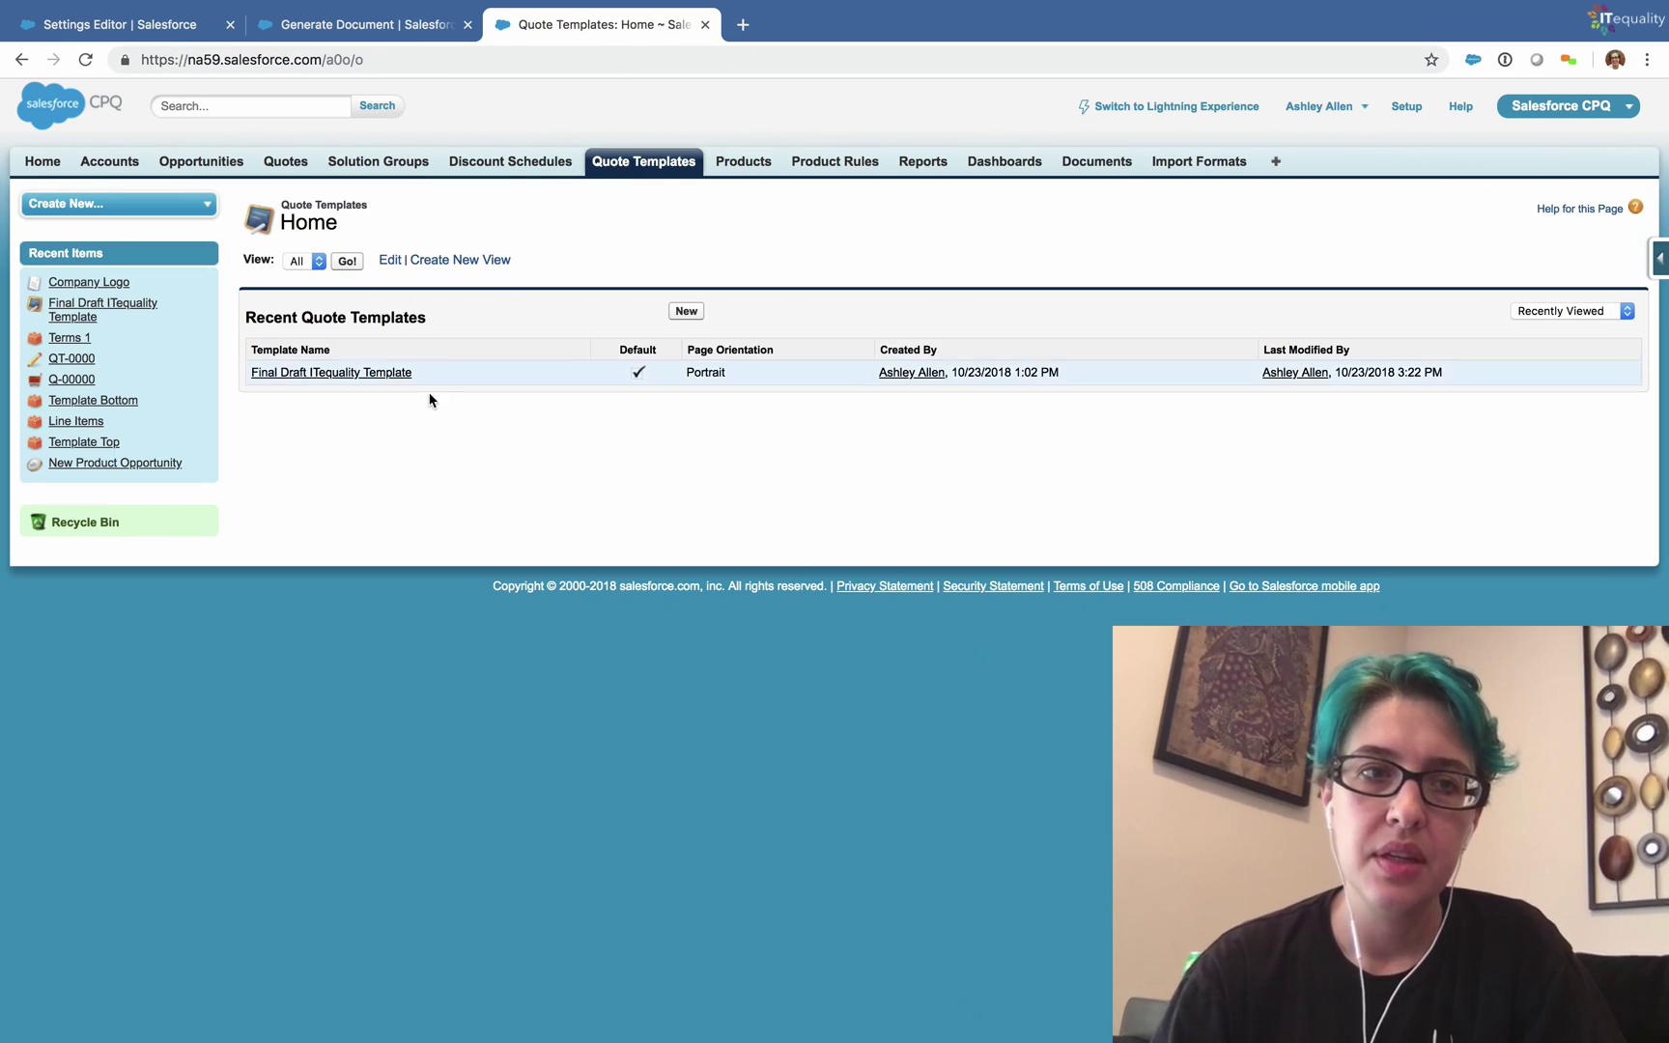
click(382, 375)
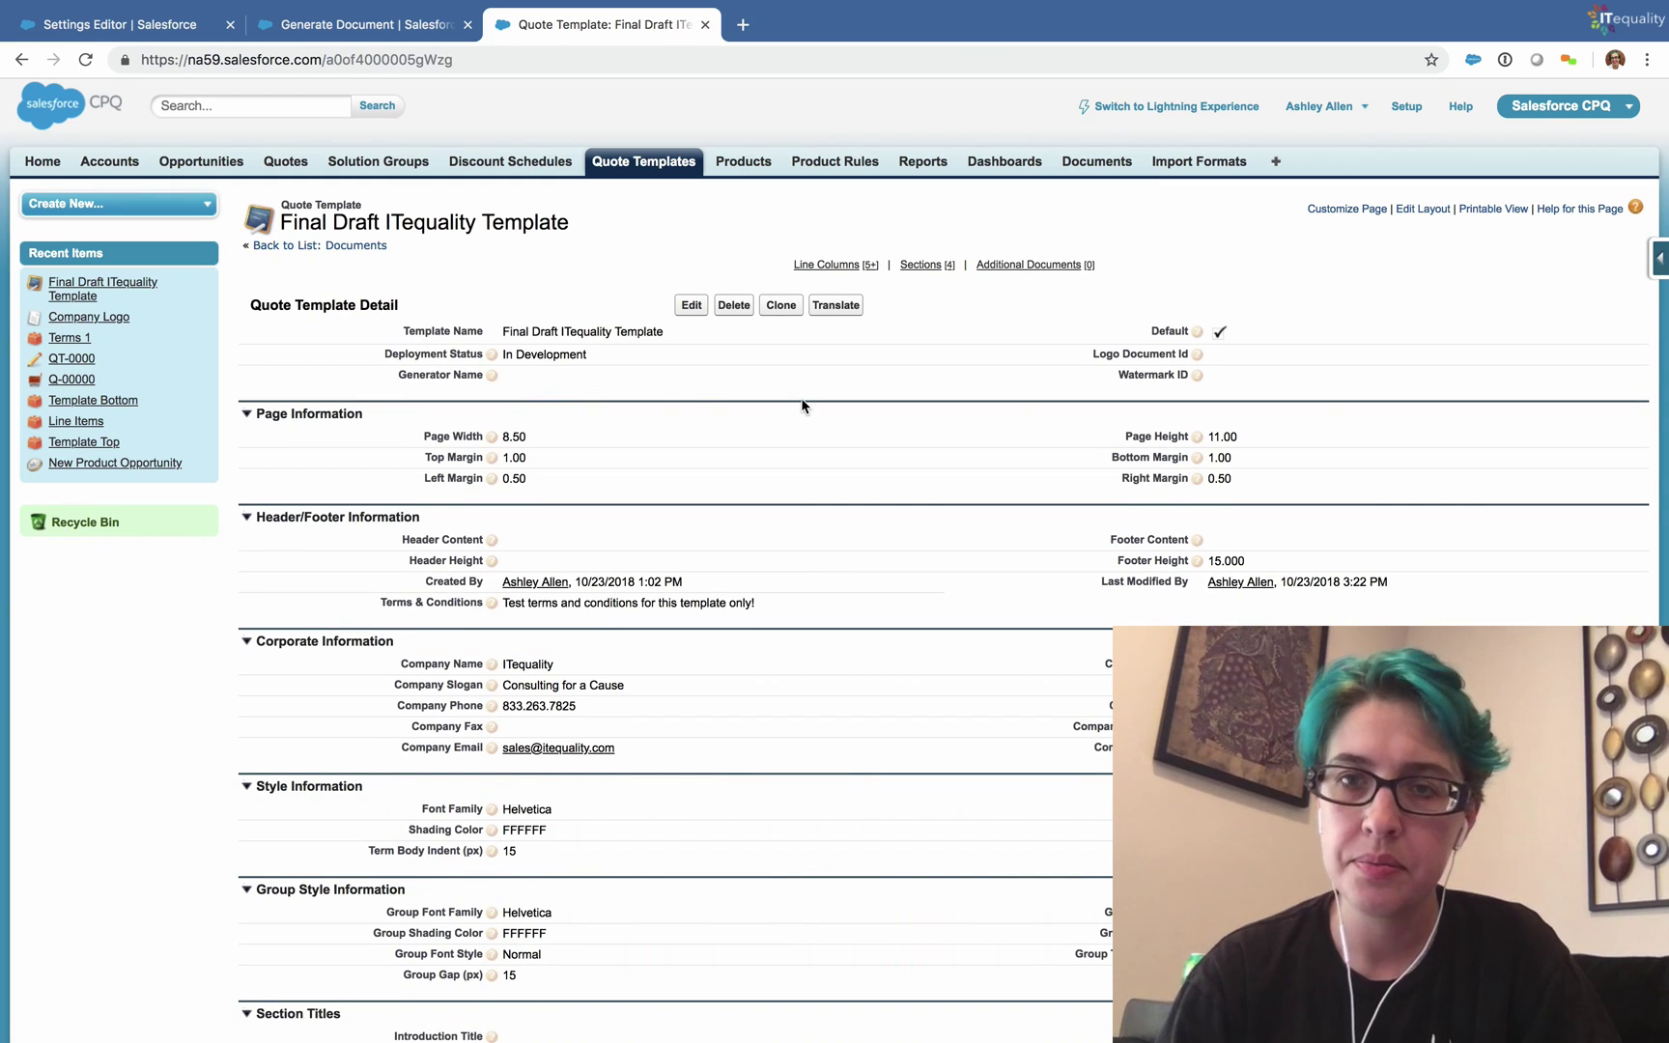
double_click(1233, 354)
text(015f4000001iQqv)
key(Return)
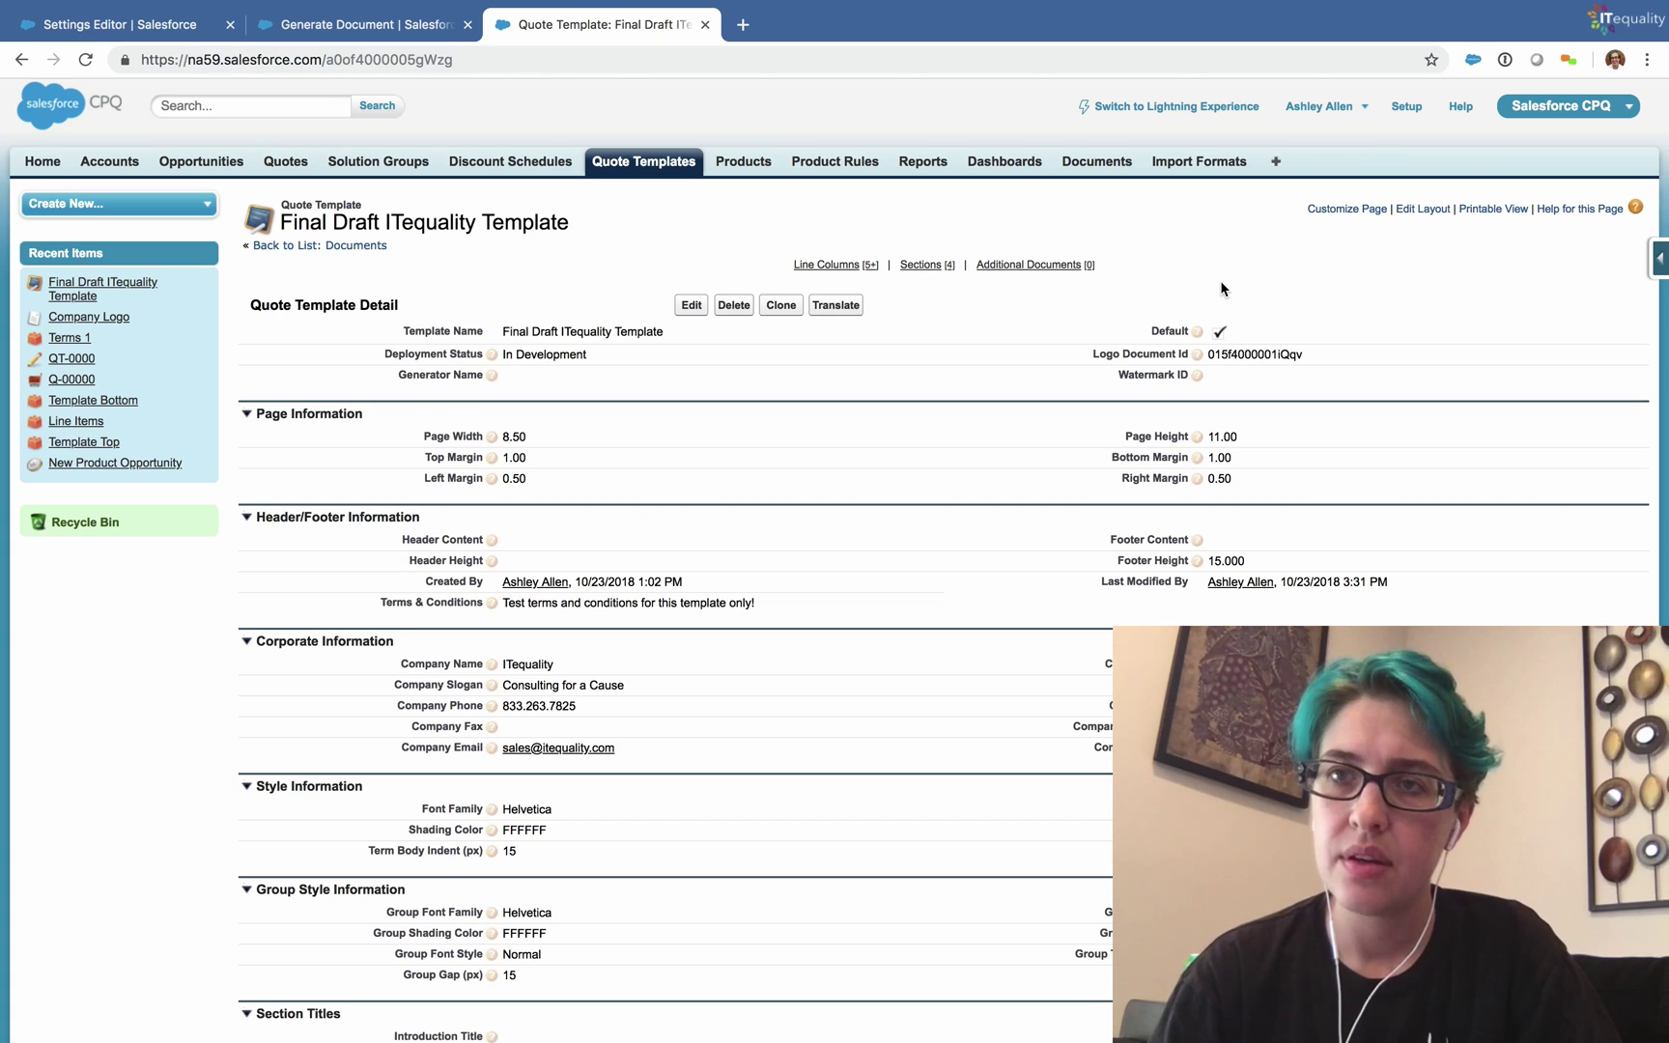
Step: Switch to Lightning Experience and regenerate the quote preview, scrolling to check the ITequality logo
click(1188, 110)
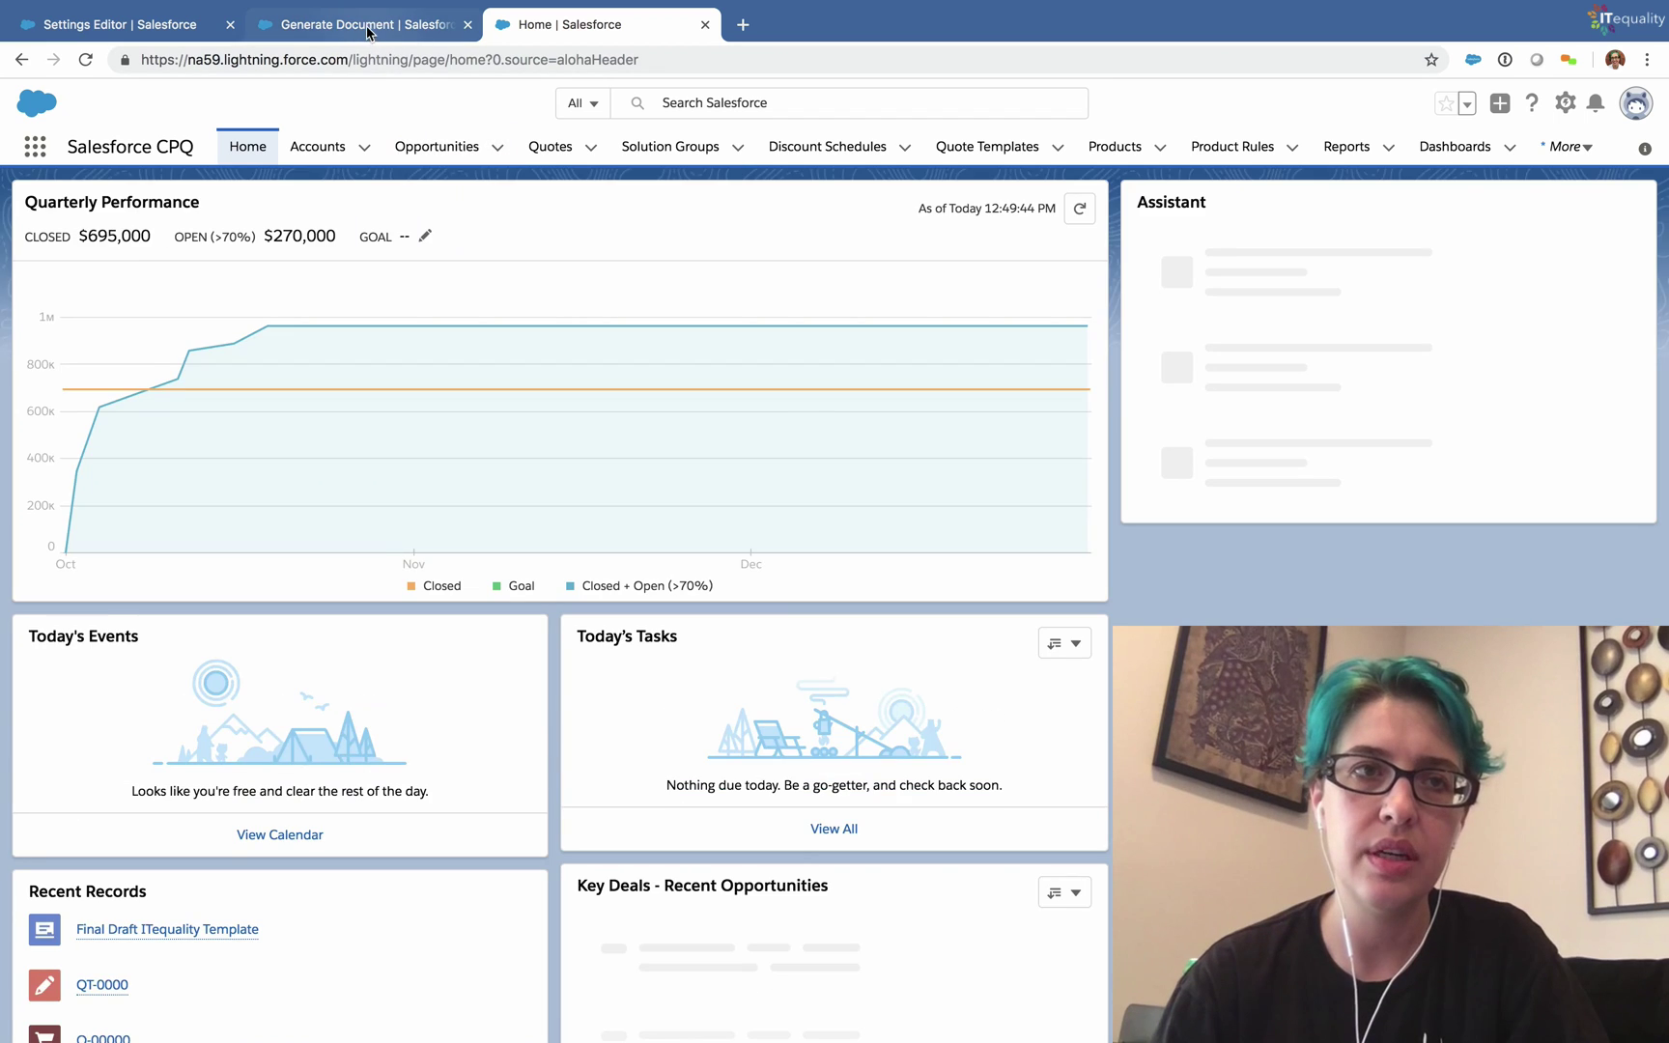
click(367, 29)
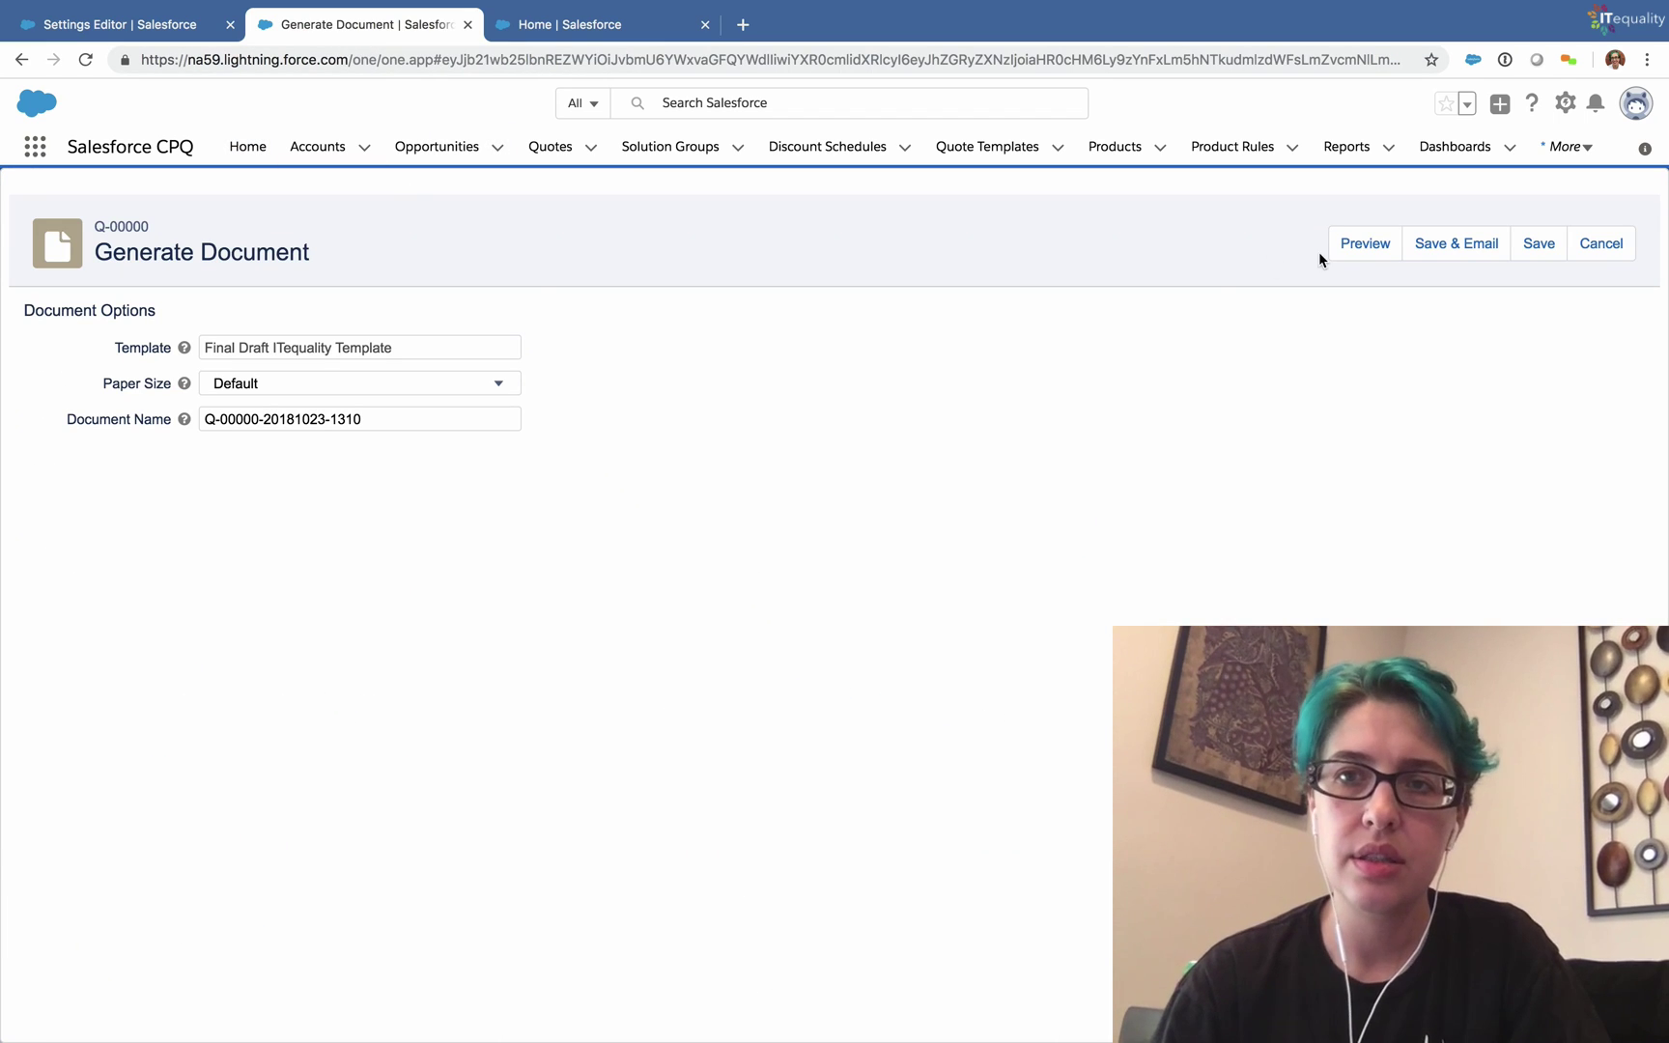
click(1355, 255)
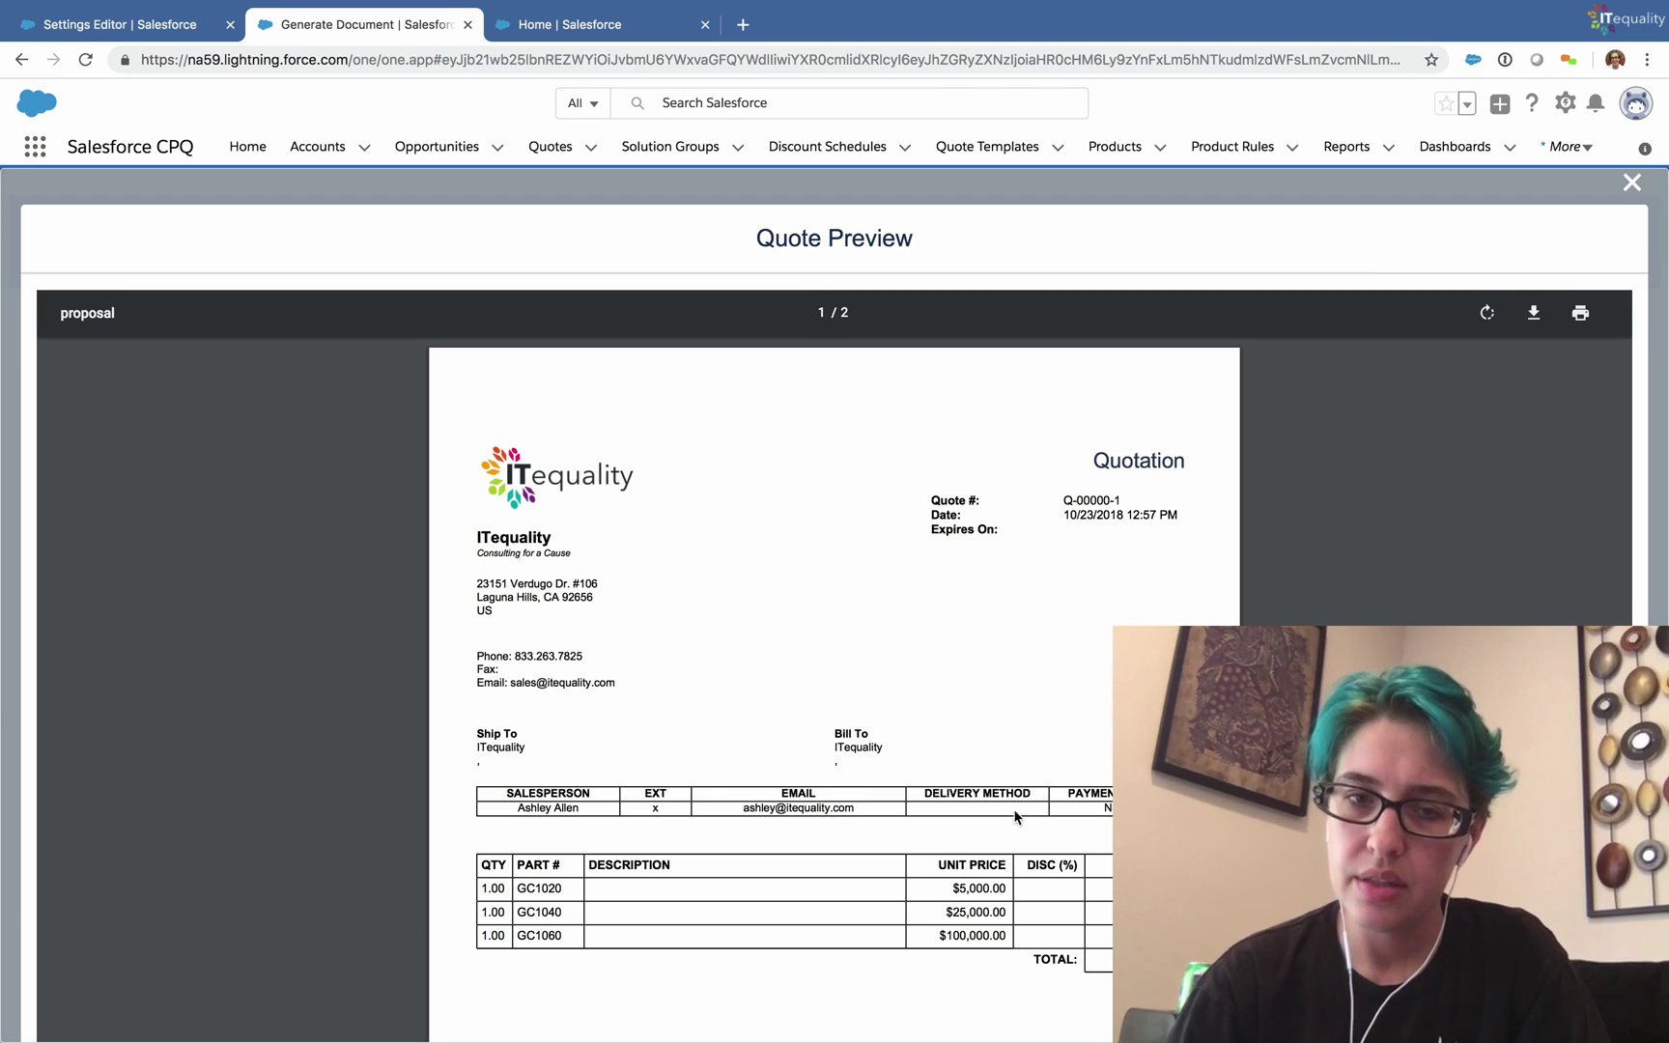
scroll(1002, 732, down, 3)
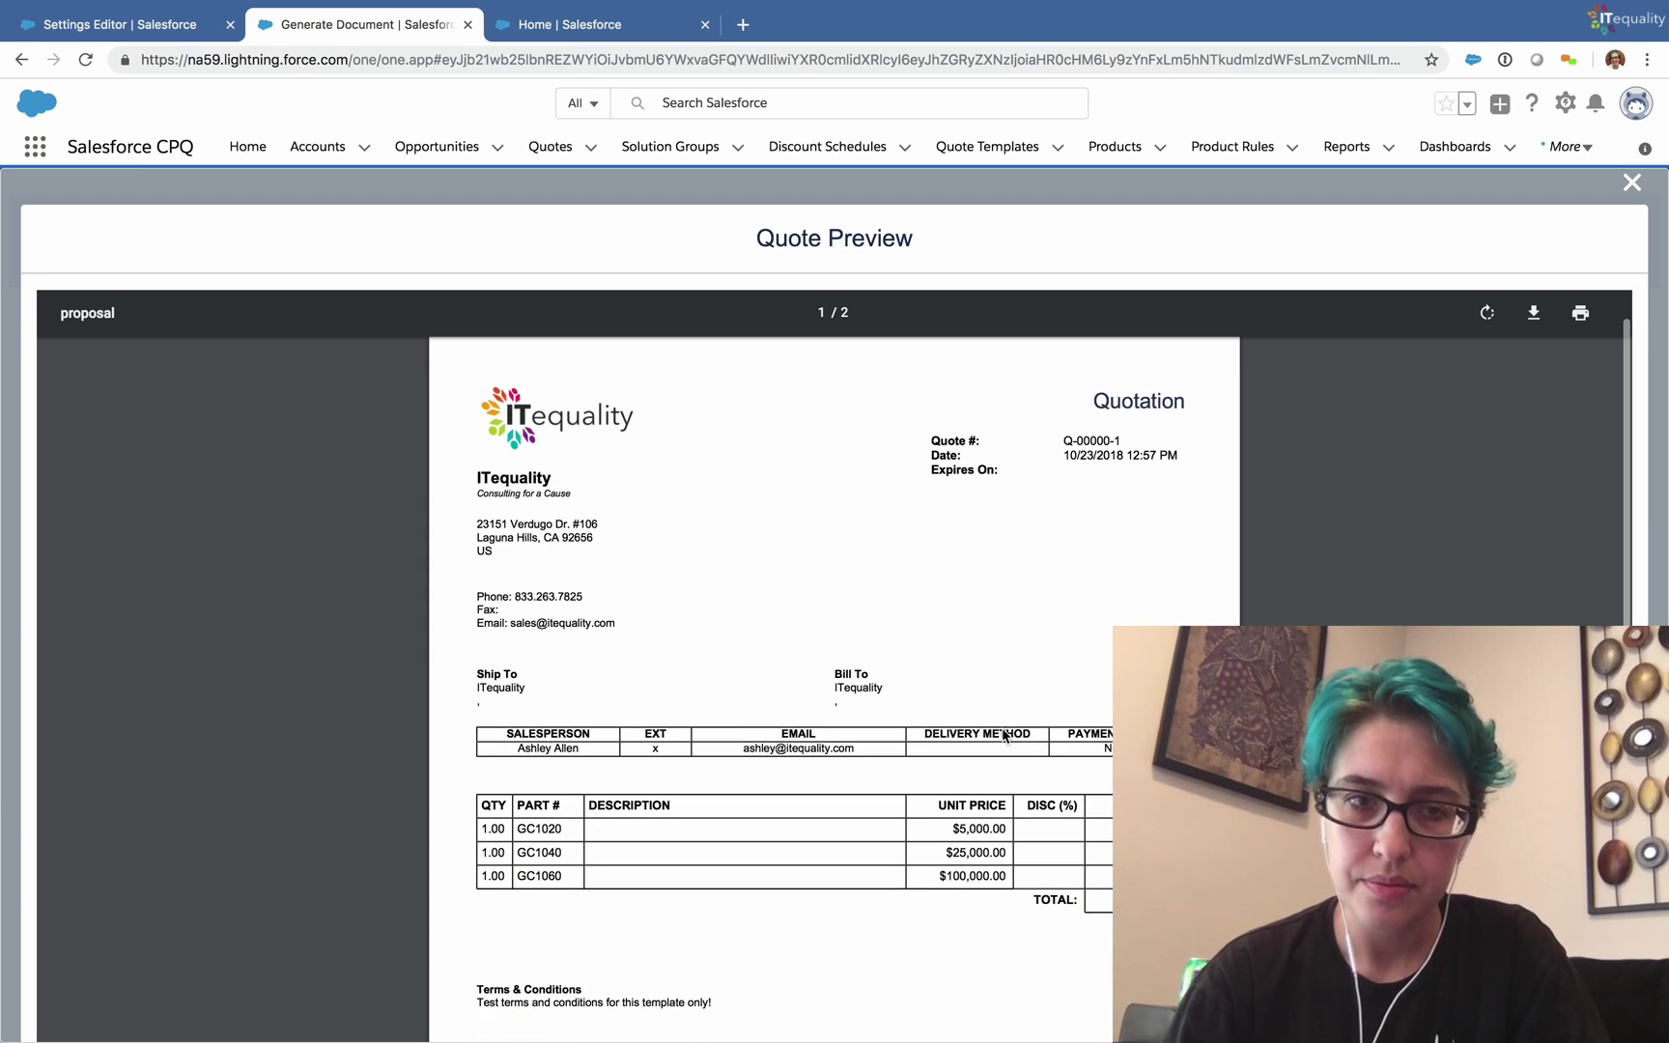
scroll(1002, 734, down, 1)
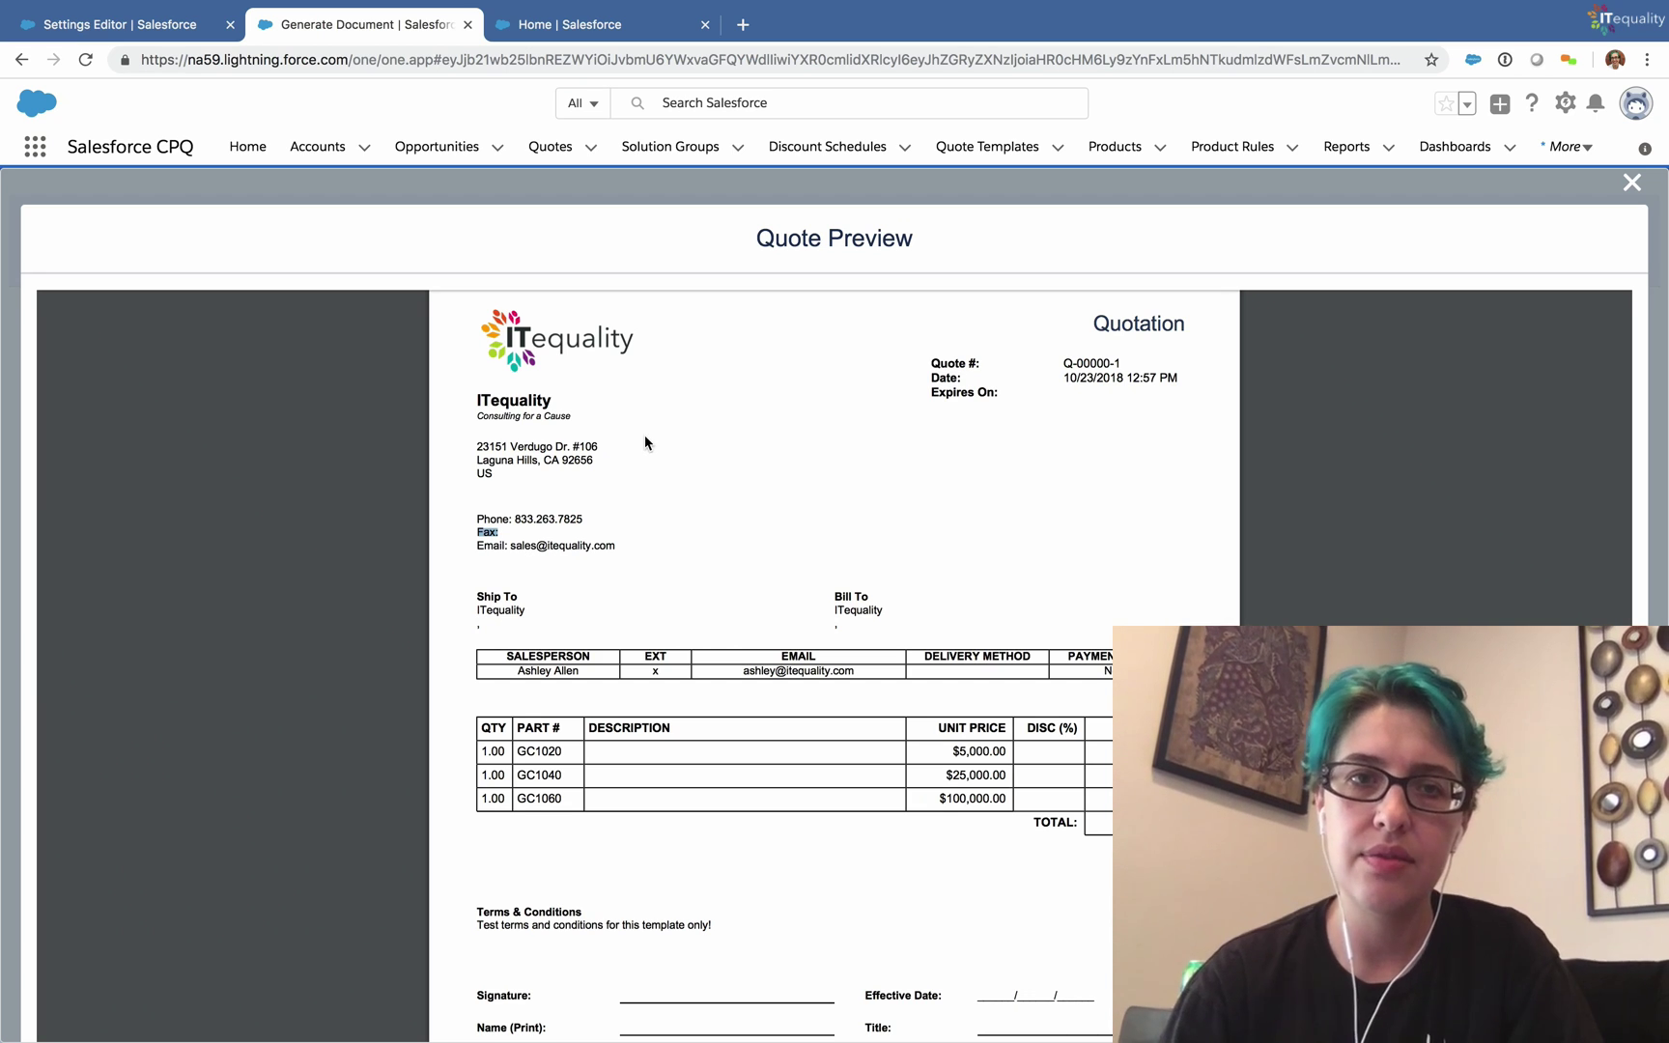
Step: Open the Template Top content of the Final Draft ITequality Template
click(570, 29)
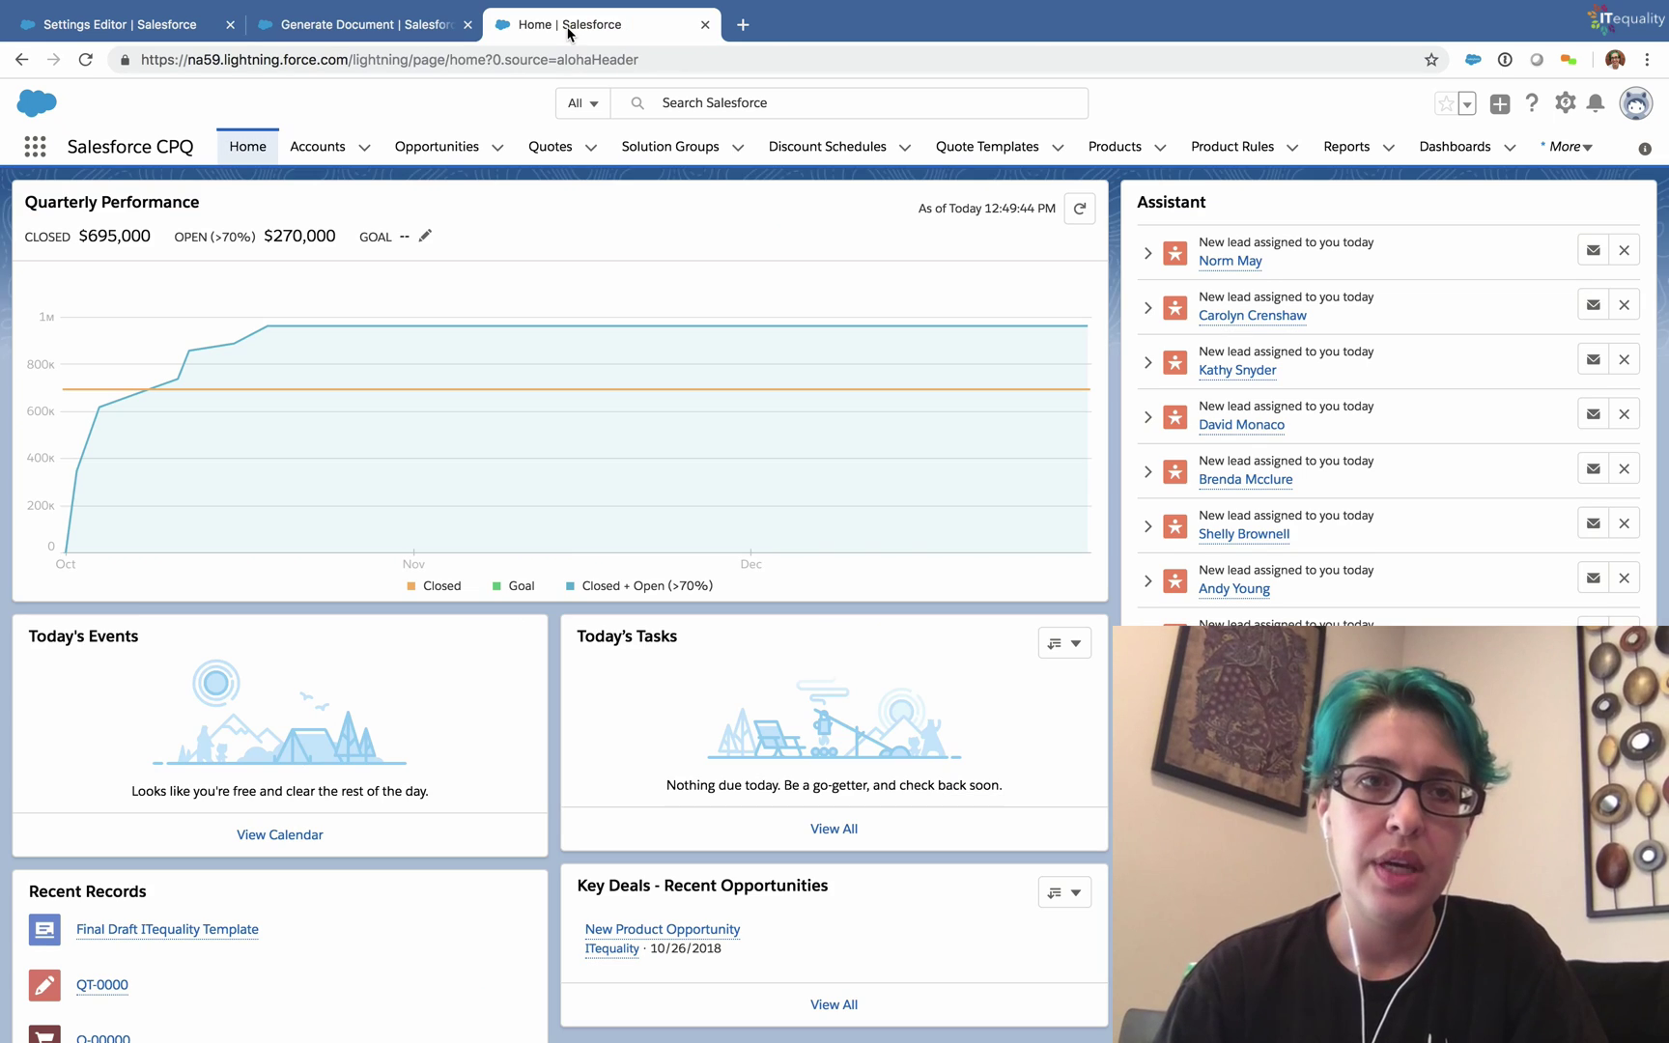
click(966, 152)
click(276, 327)
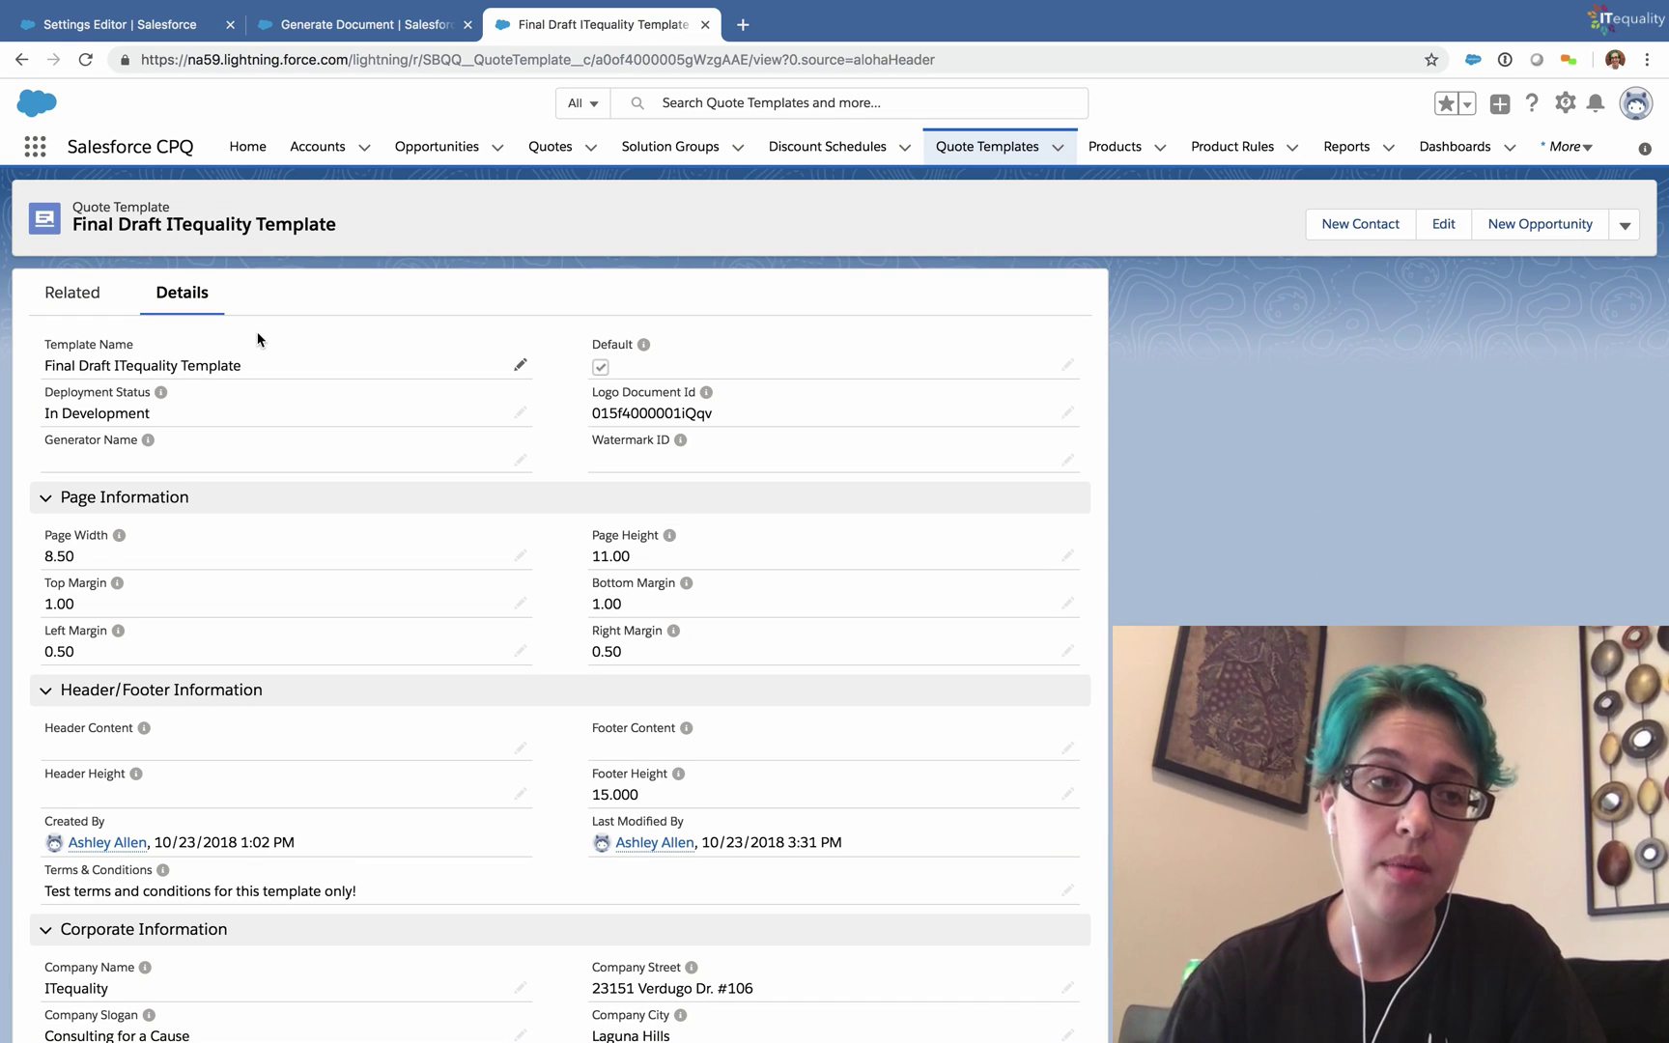
click(73, 295)
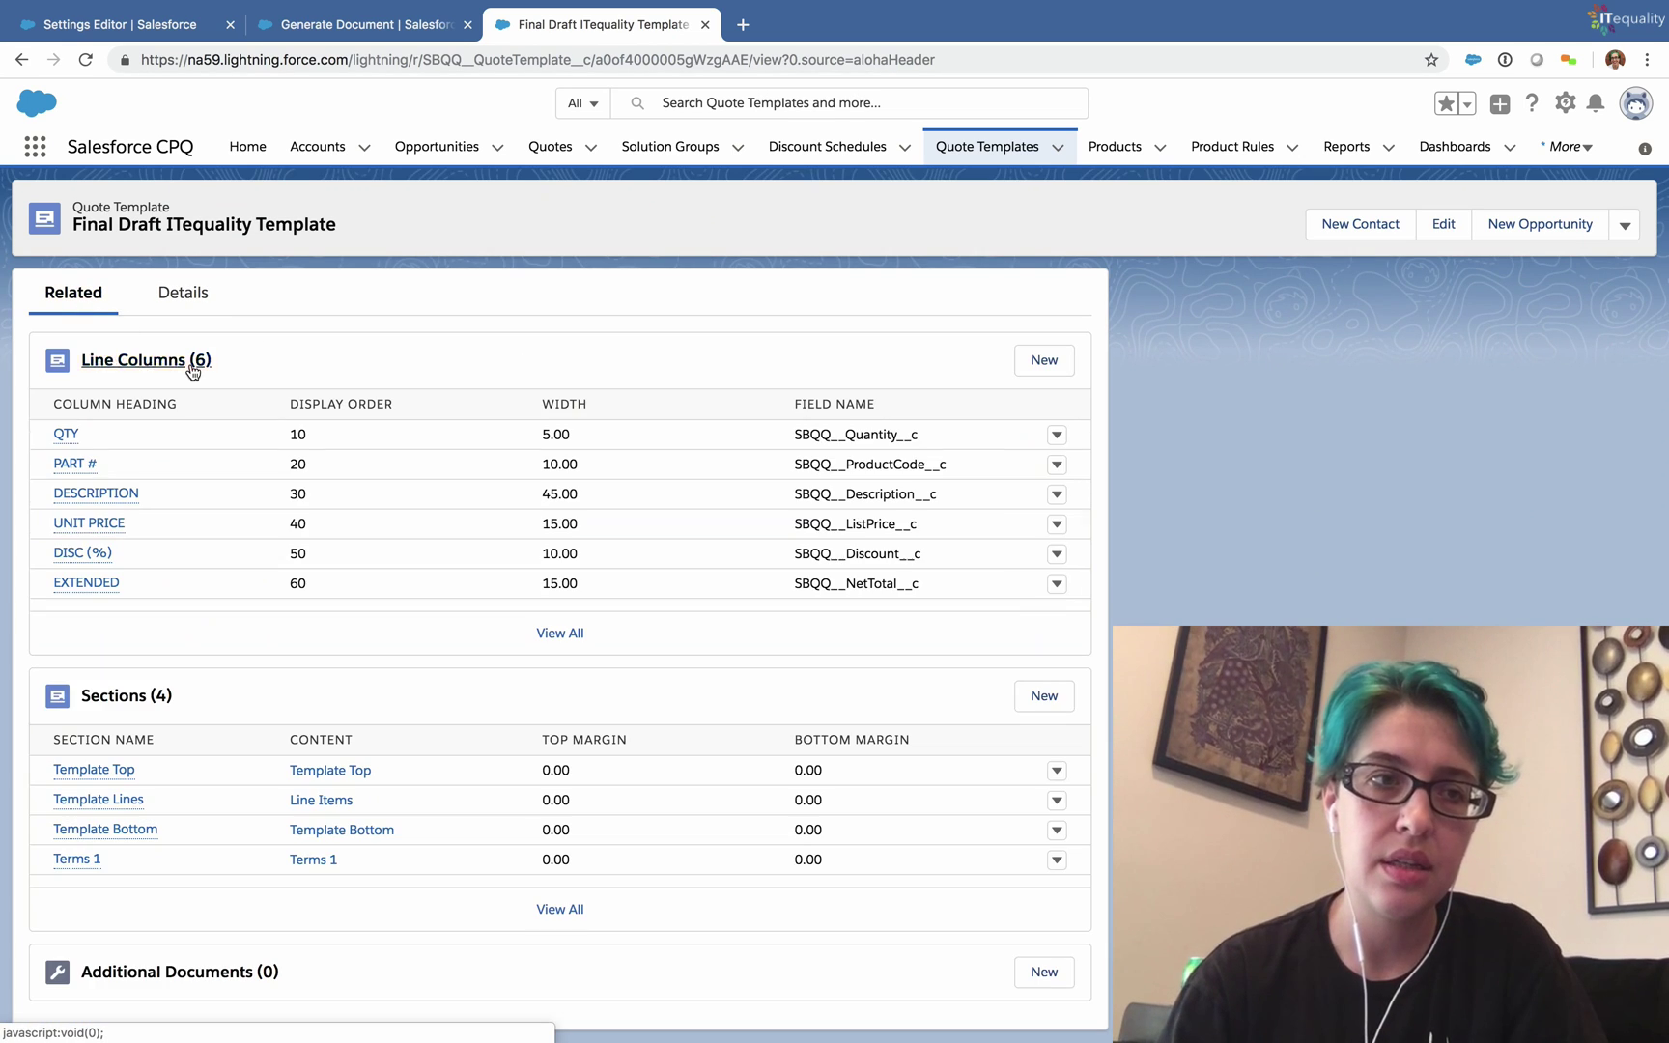
mouse_move(107, 770)
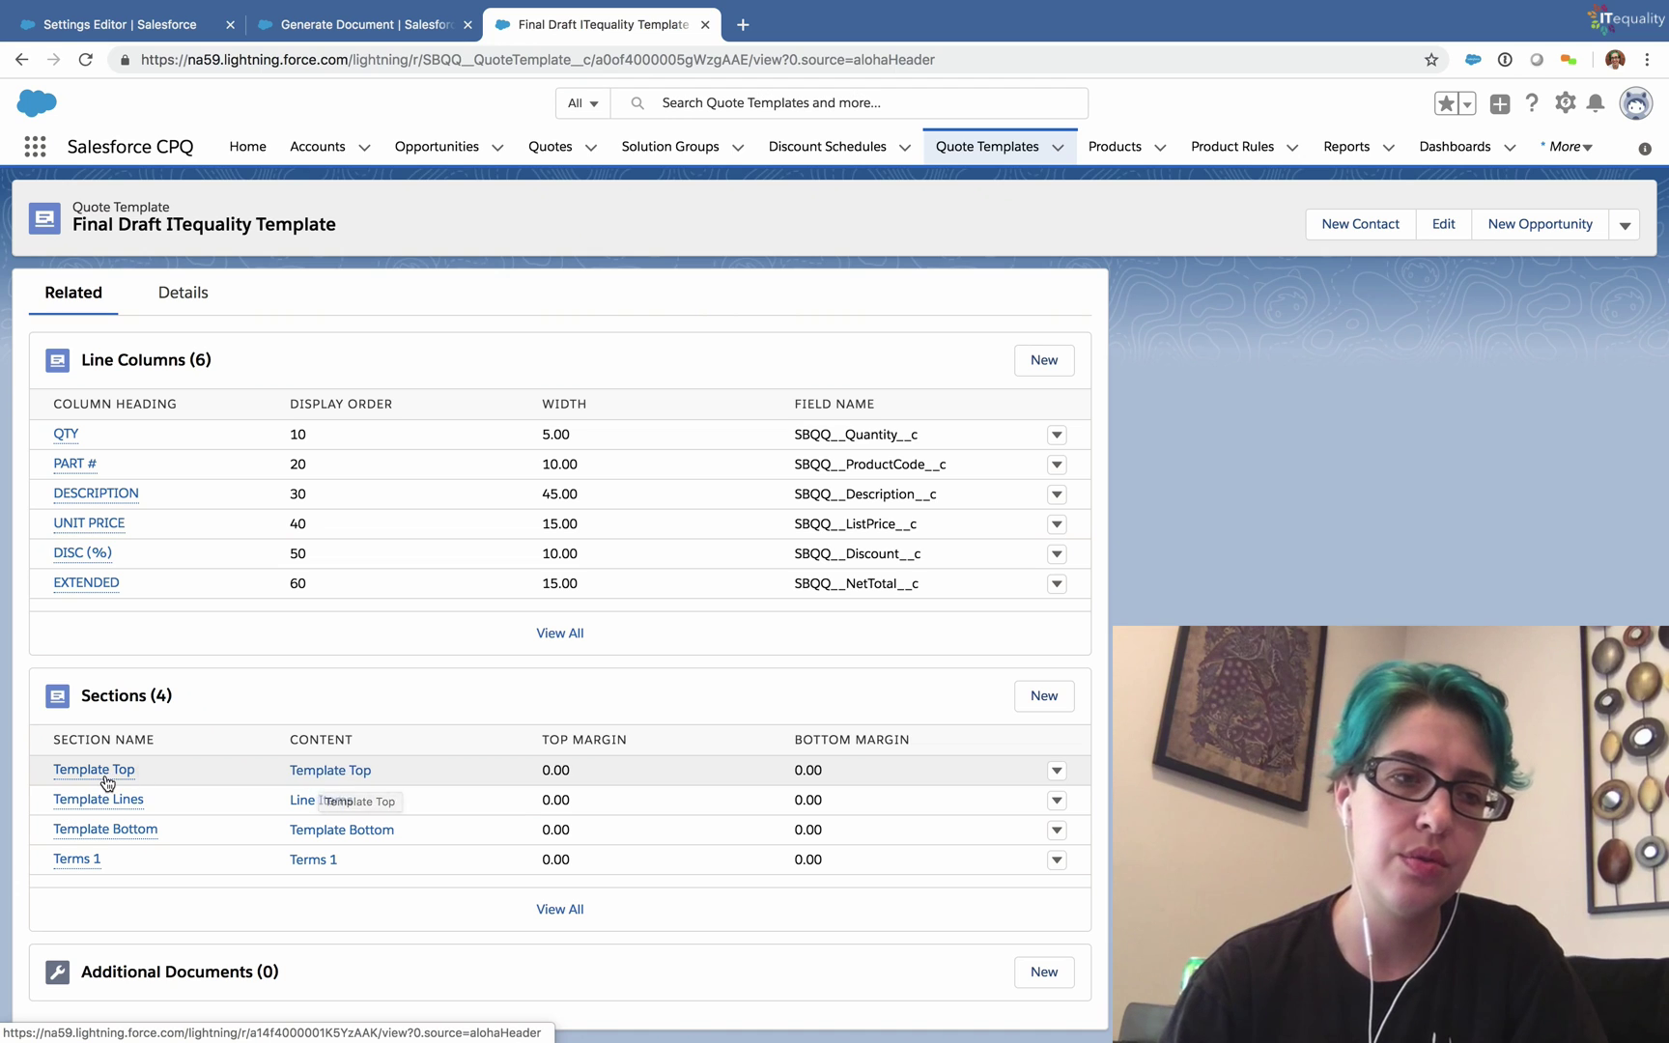
click(322, 772)
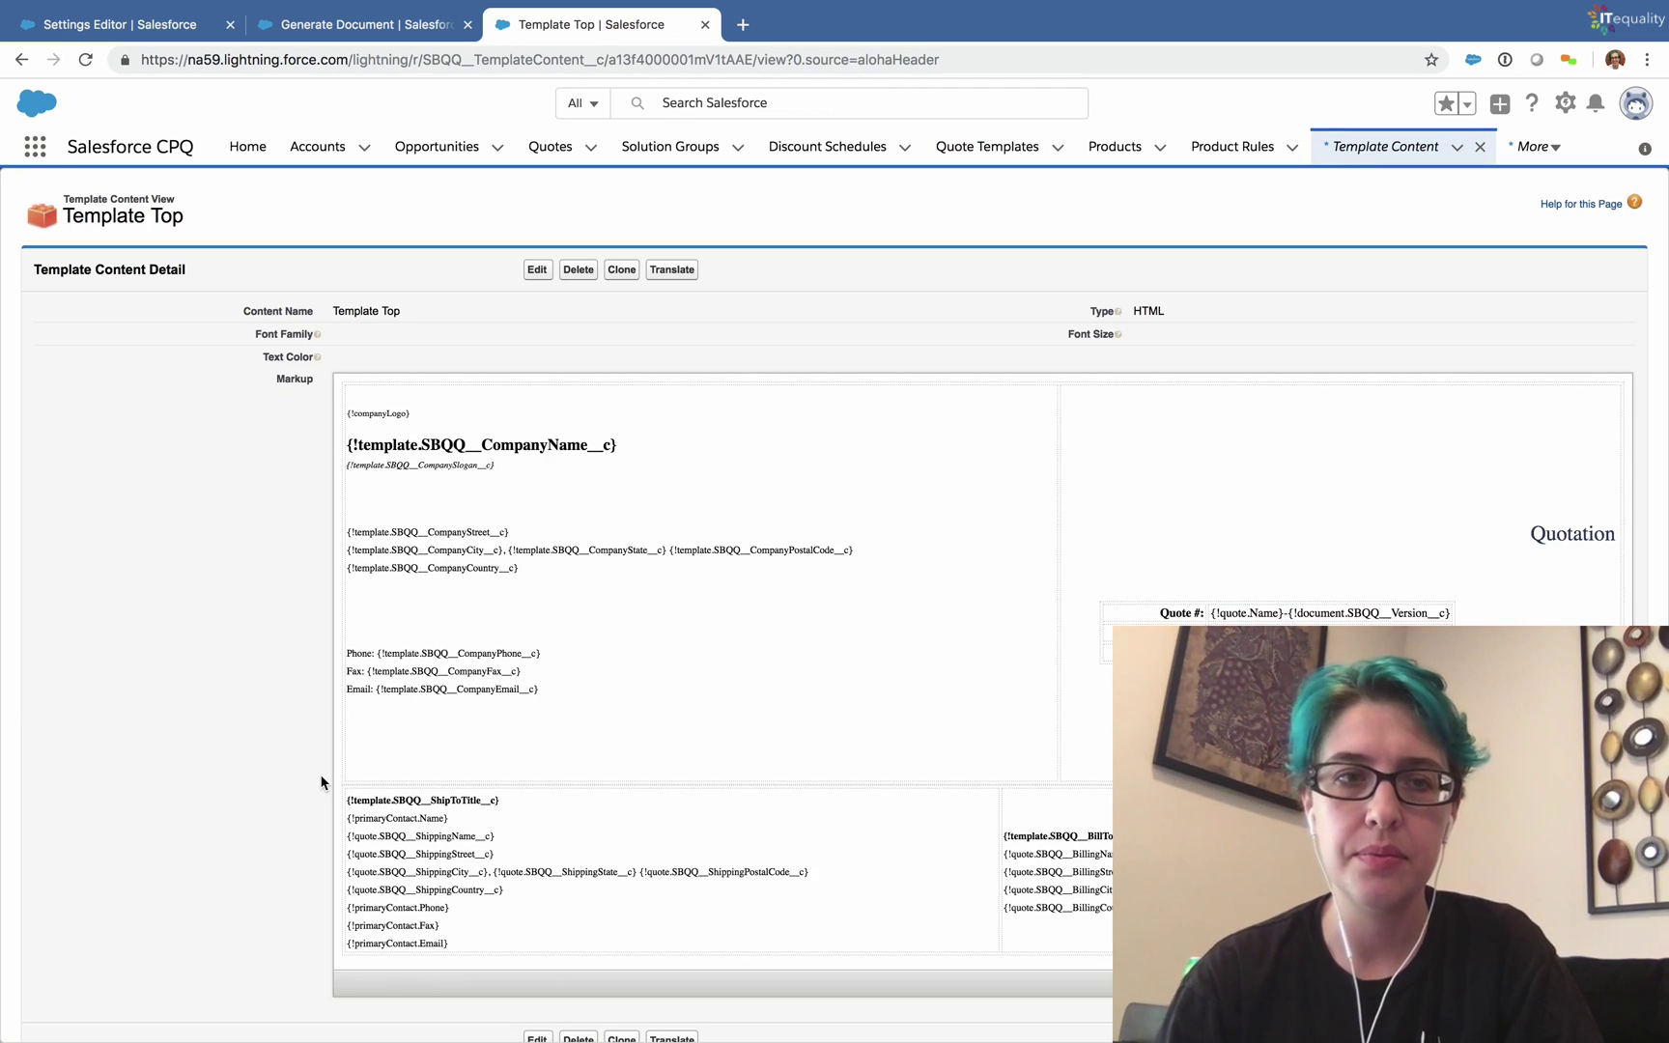
Step: Delete the Fax line from the Template Top markup and save it
click(536, 271)
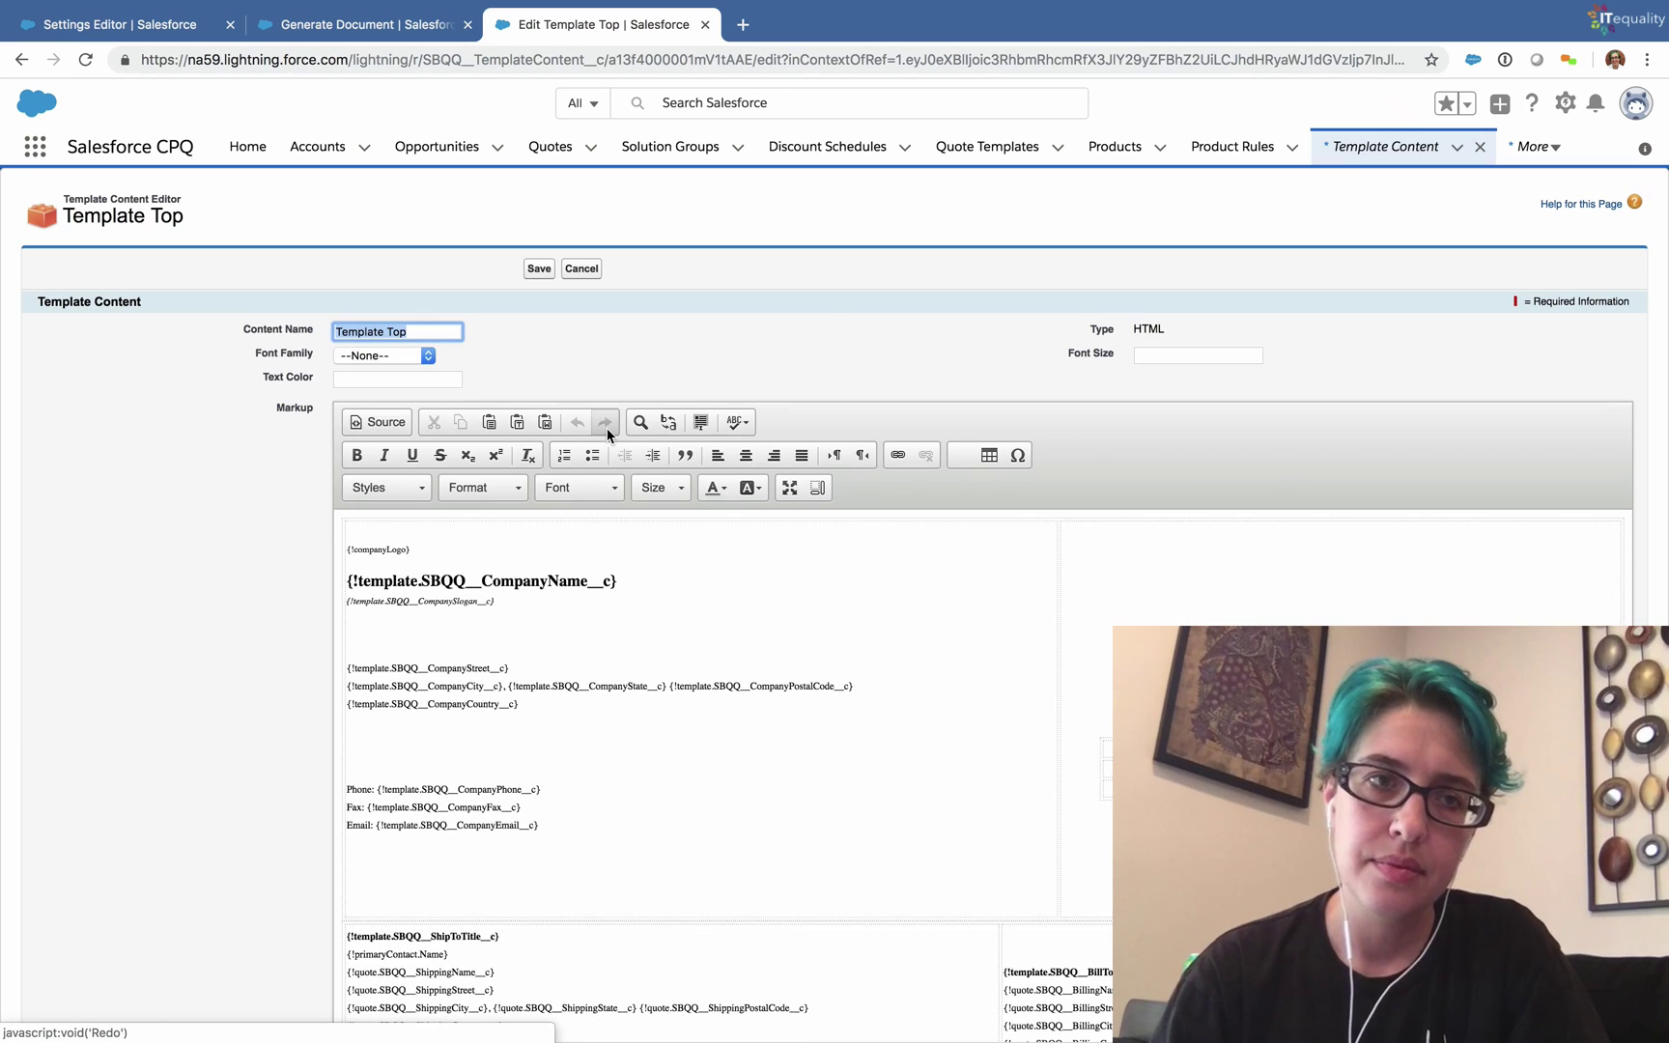
scroll(562, 722, down, 2)
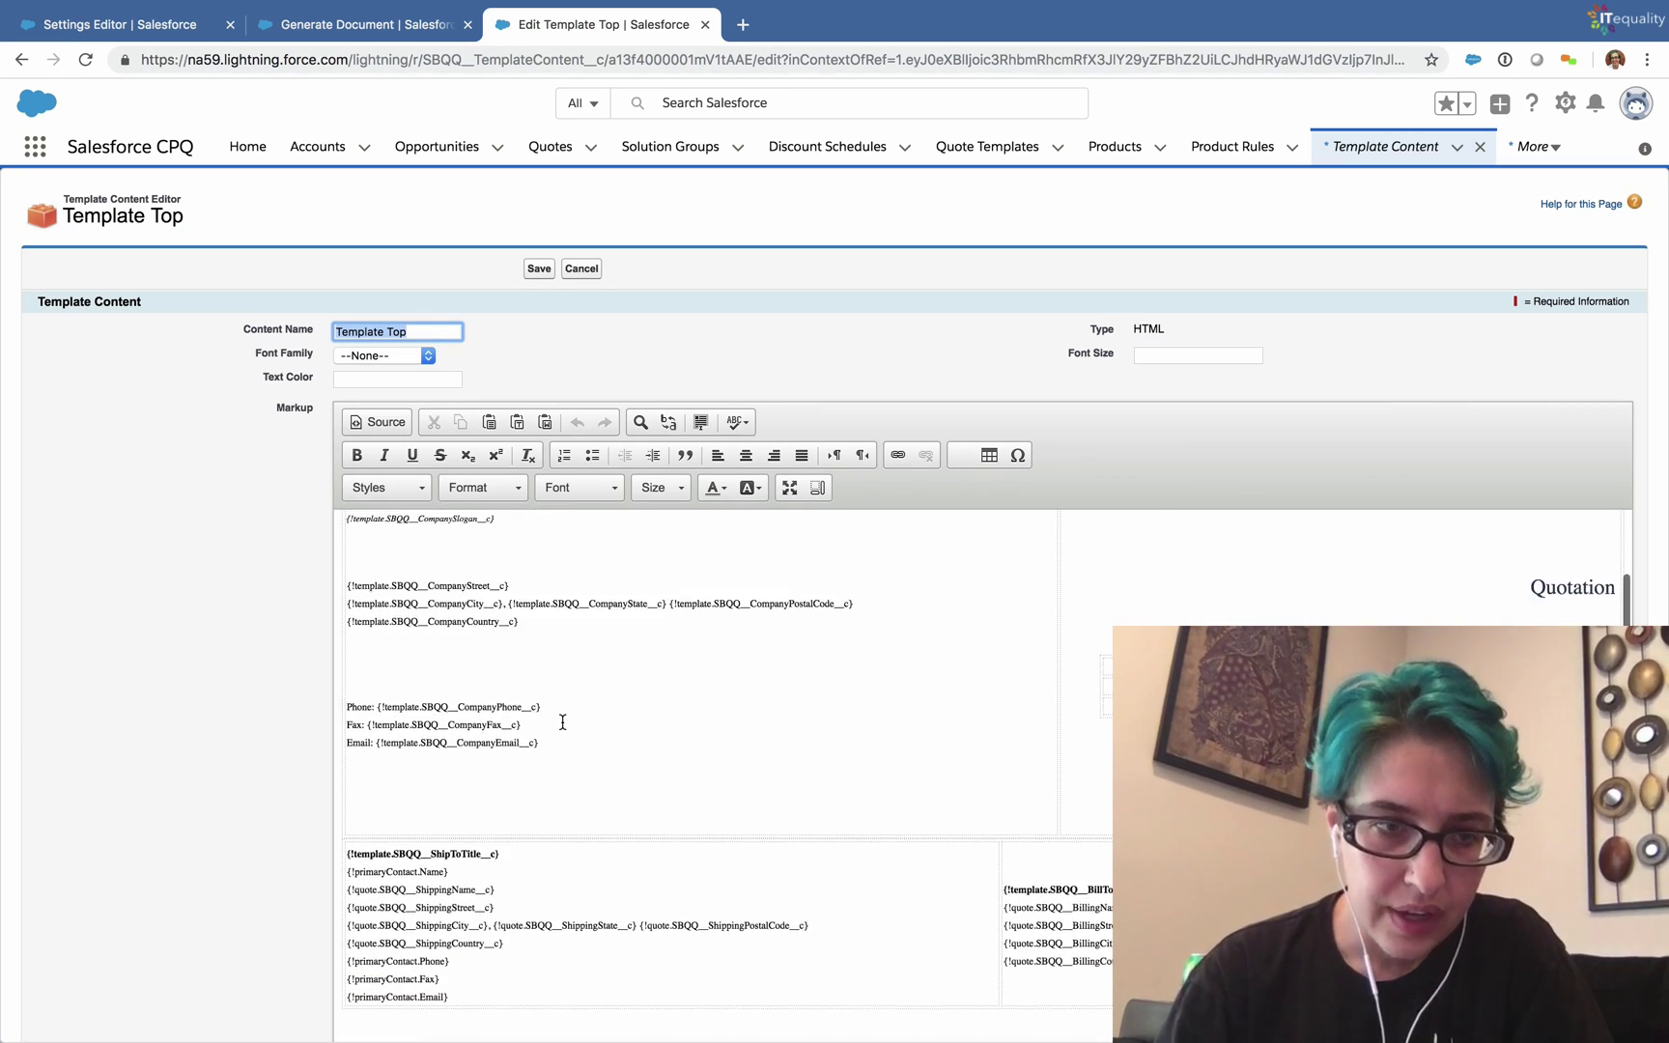
click(348, 725)
drag(372, 725, 513, 725)
key(BackSpace)
key(BackSpace)
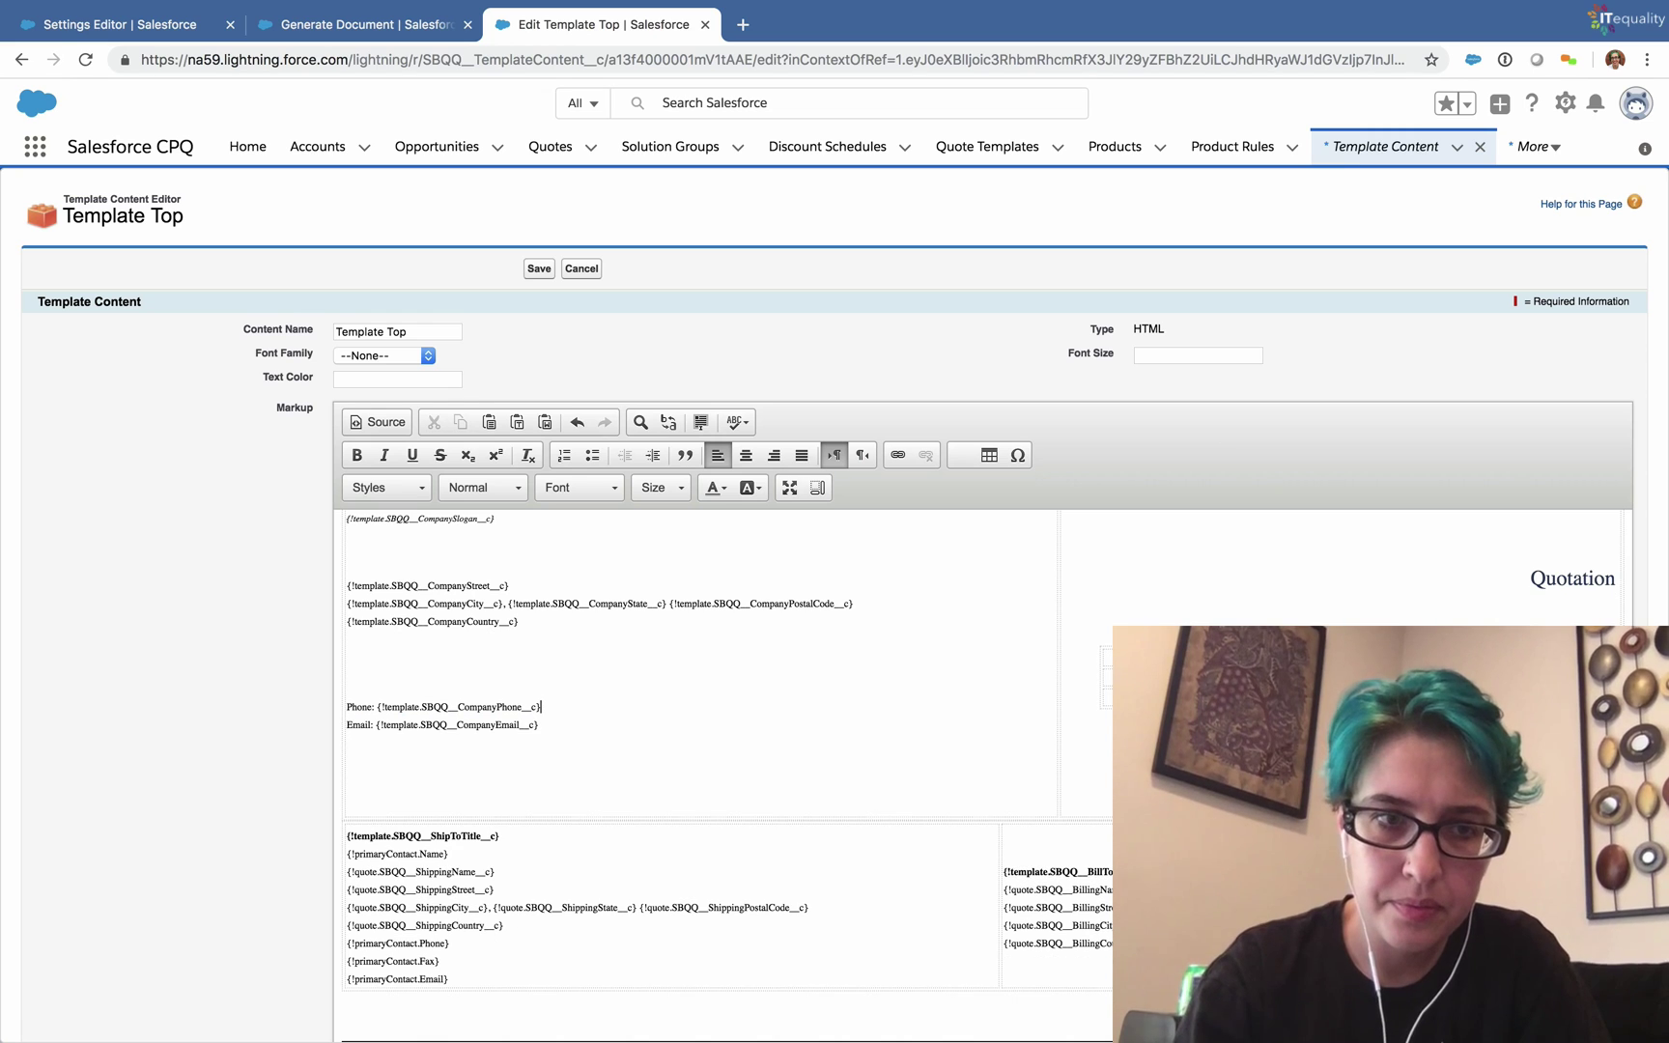
click(540, 274)
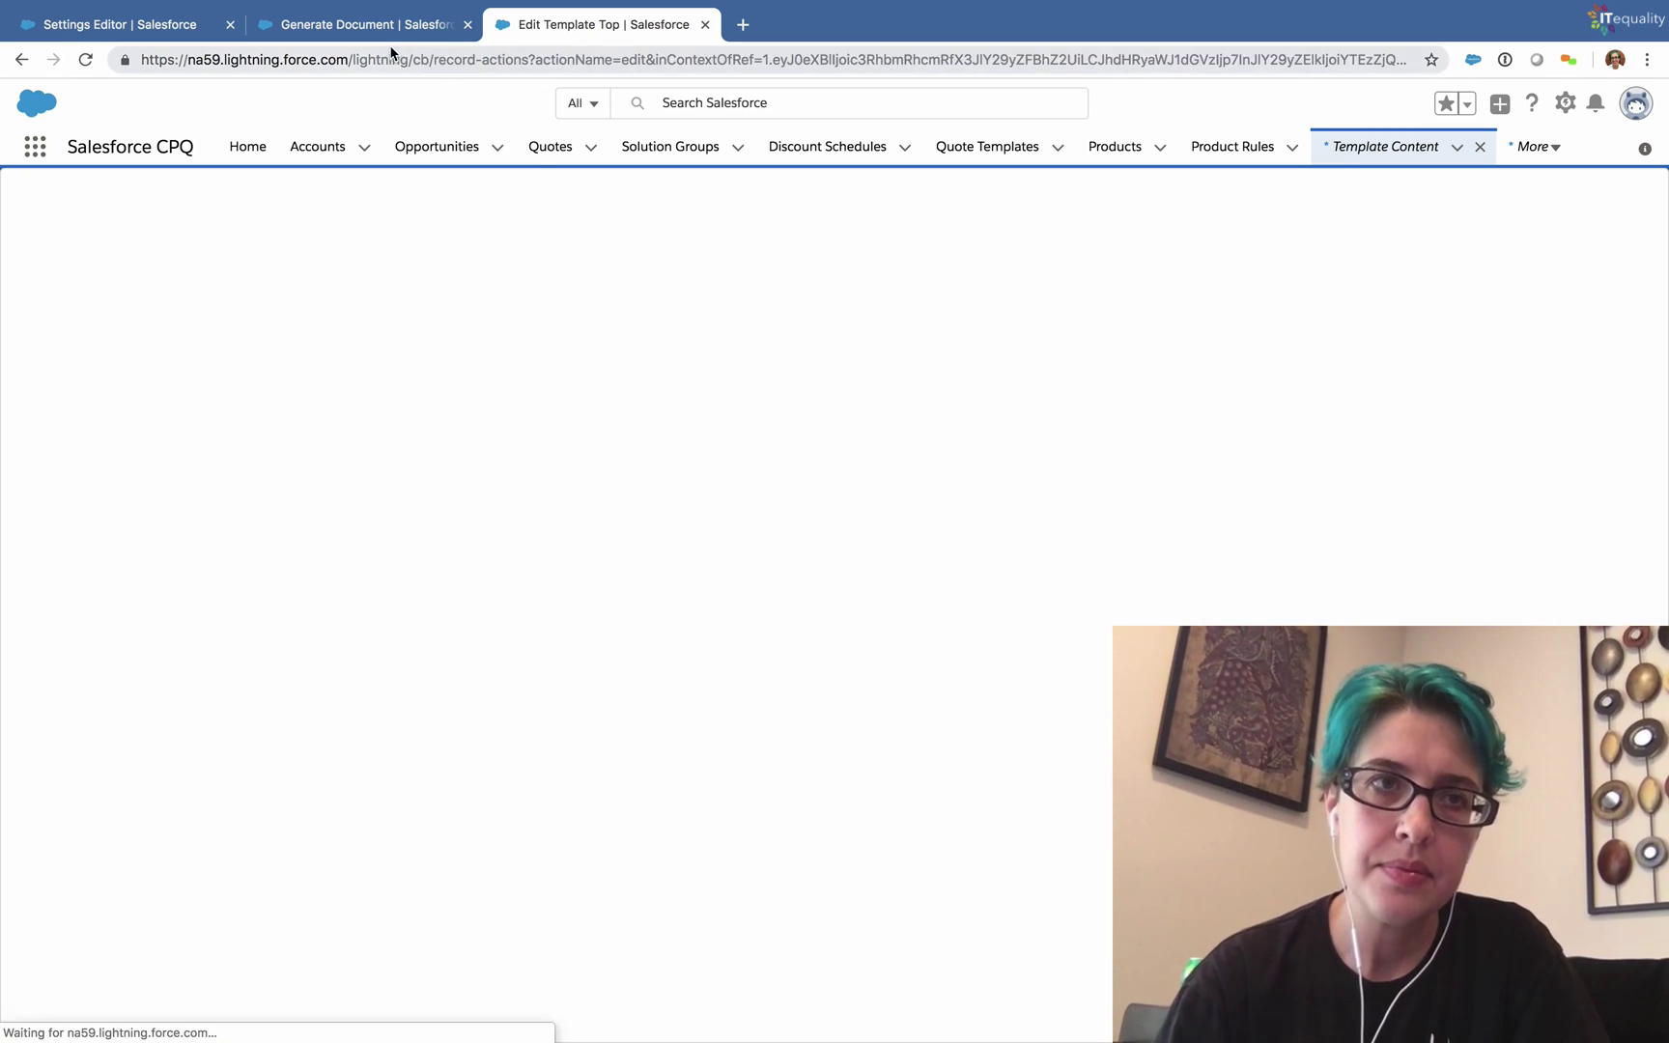
Step: Regenerate the quote preview and check the header lists only Phone and Email
click(370, 35)
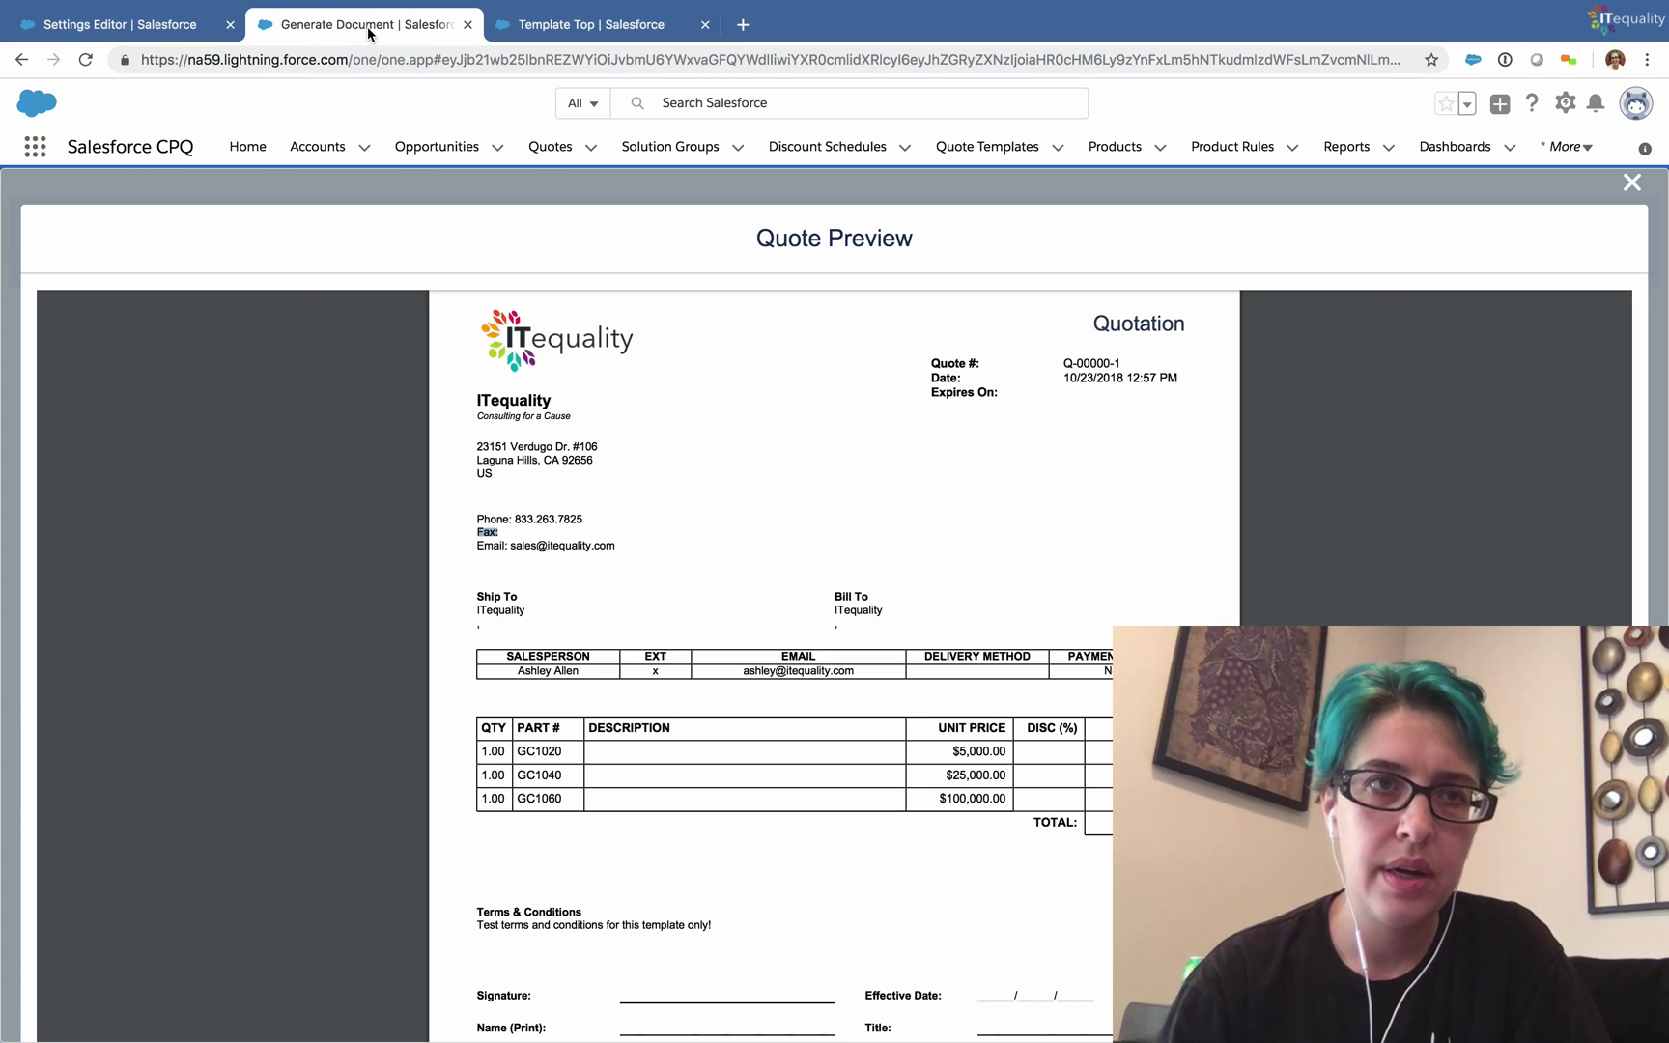
click(1631, 186)
click(1366, 243)
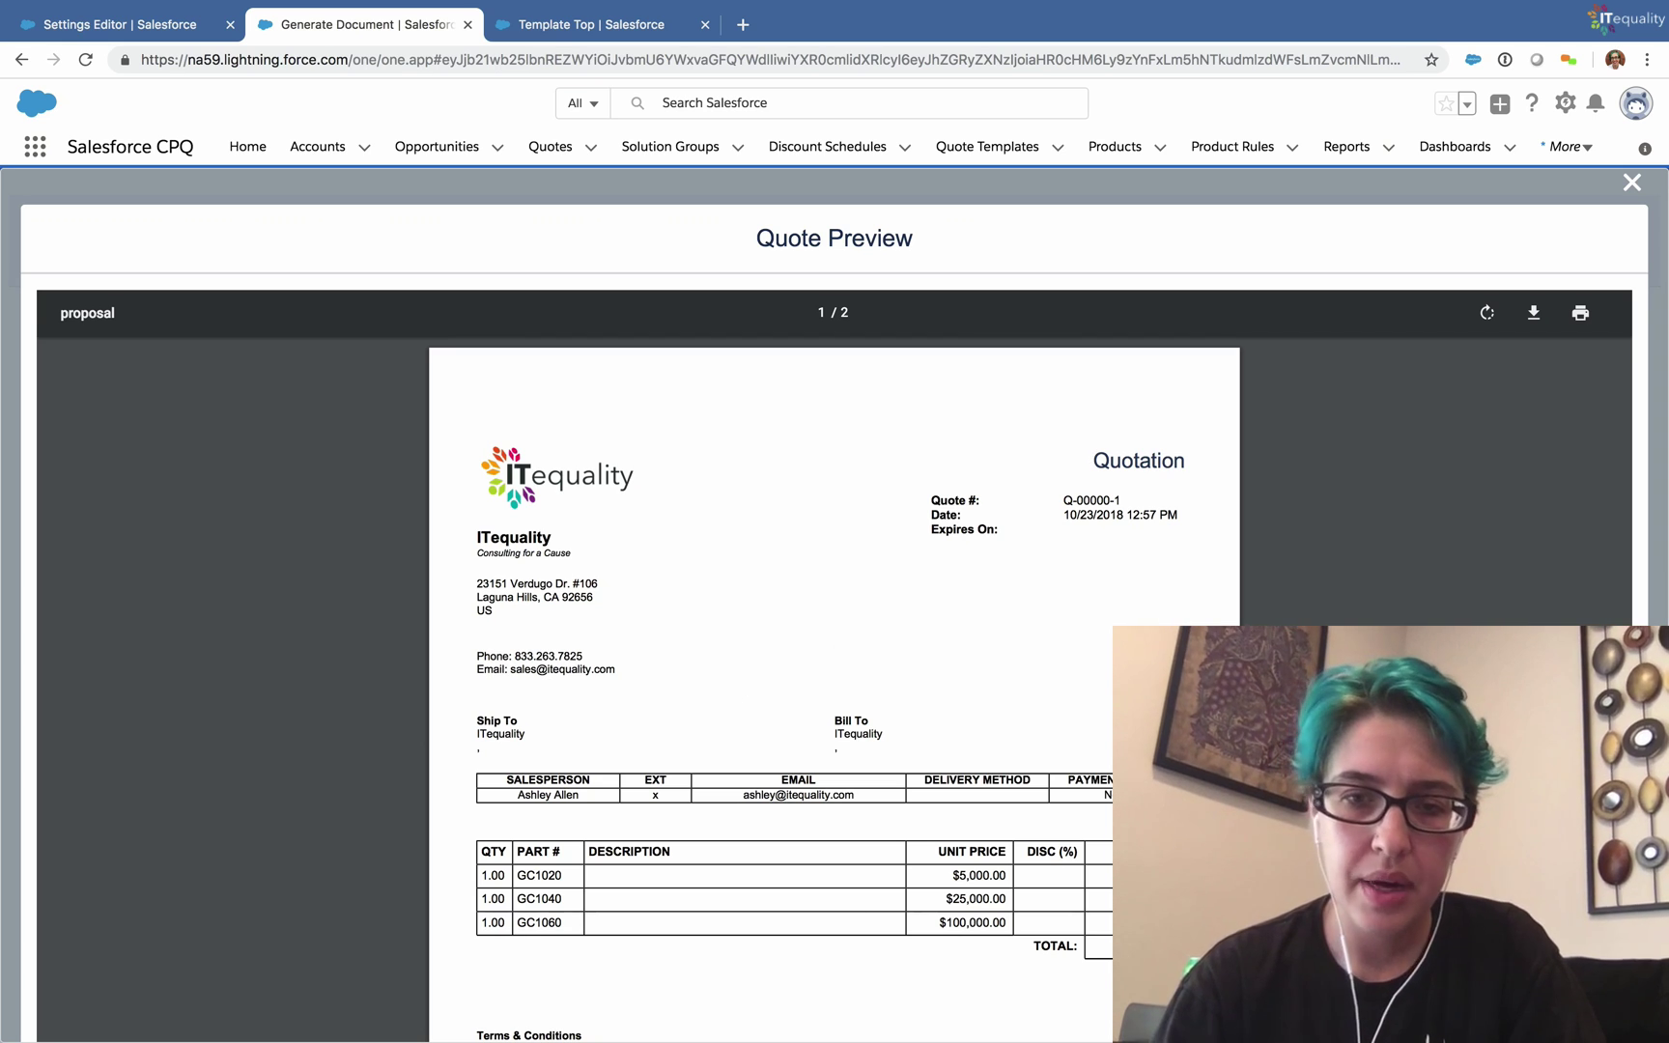
scroll(835, 676, down, 2)
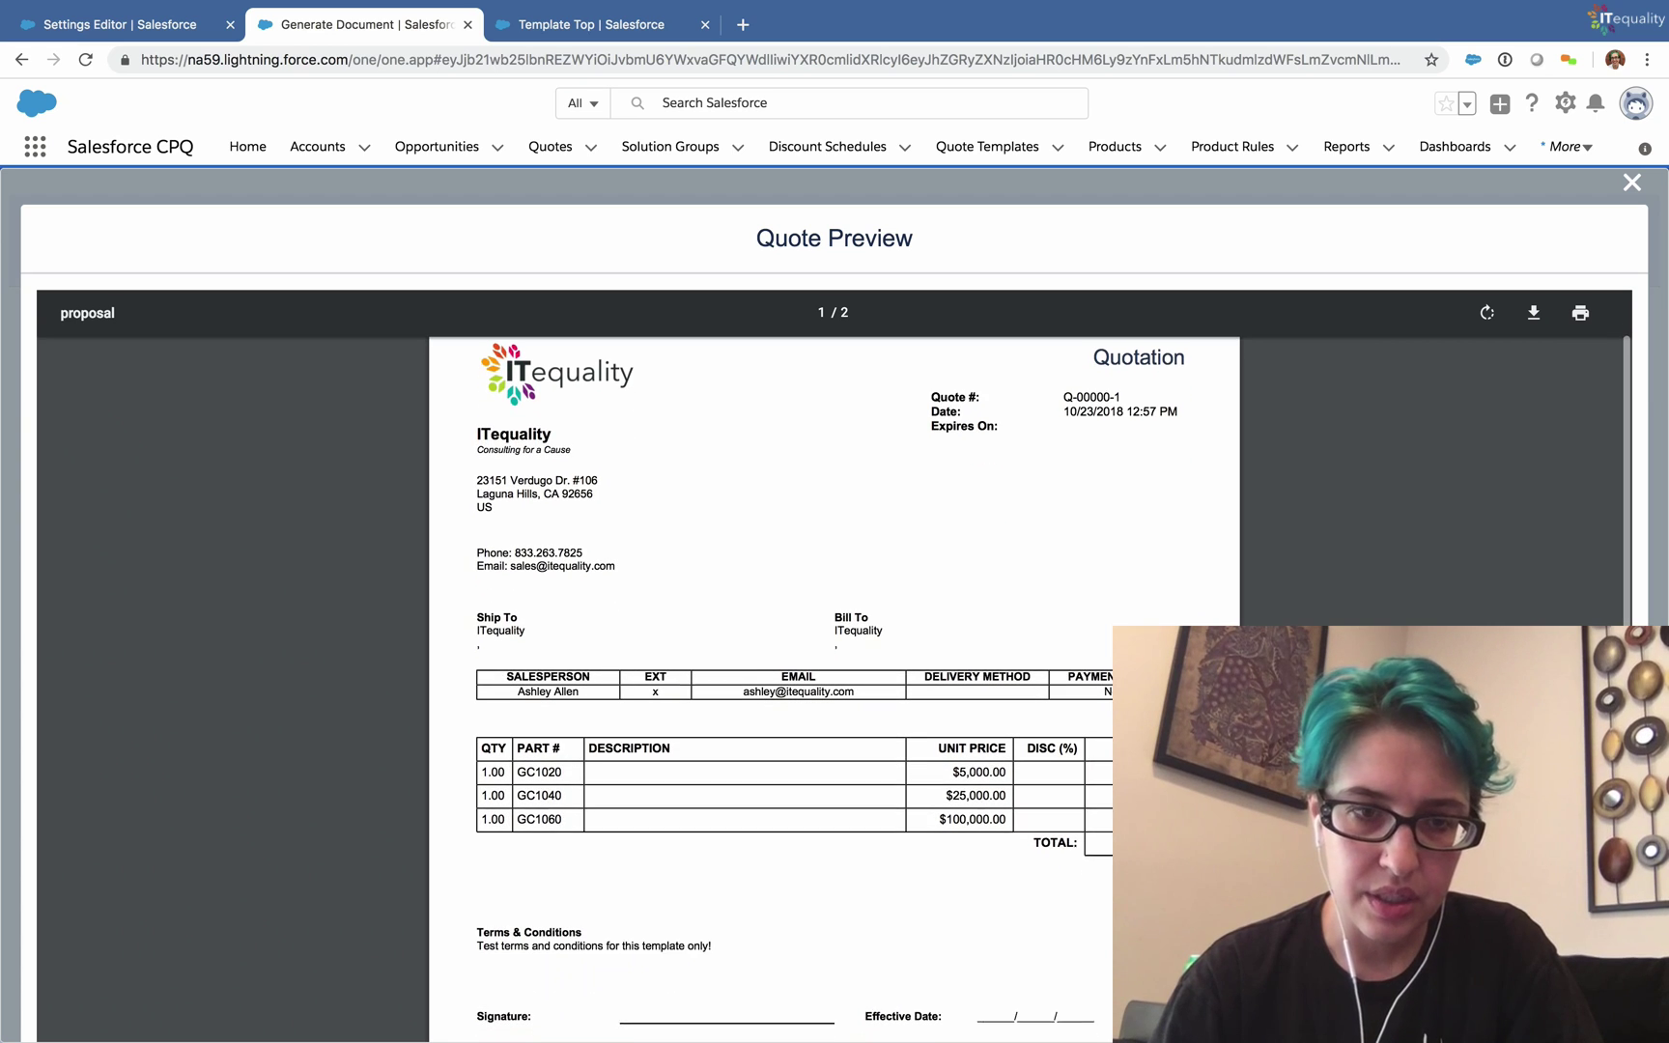